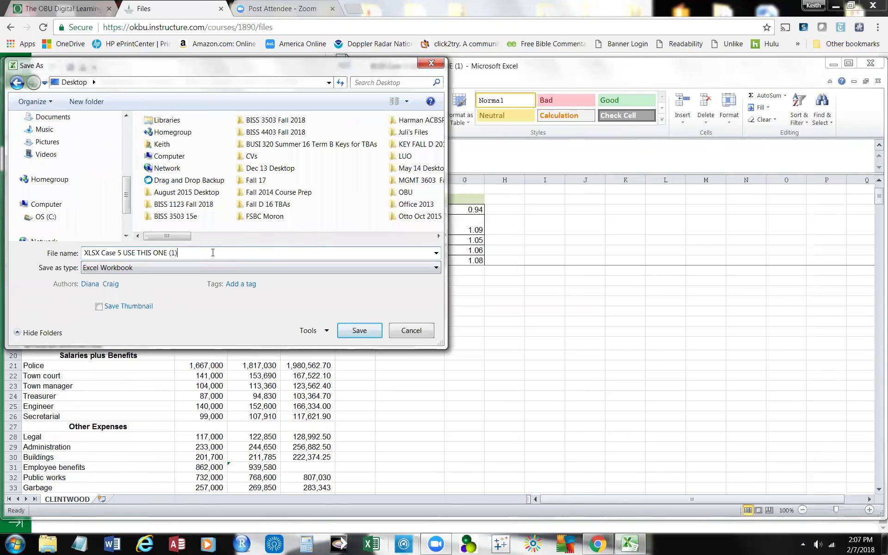
- Save the workbook to the Desktop with the user's surname appended to "XLSX Case 5 USE THIS ONE (1)", and close it
left_click_drag(125, 205, 125, 163)
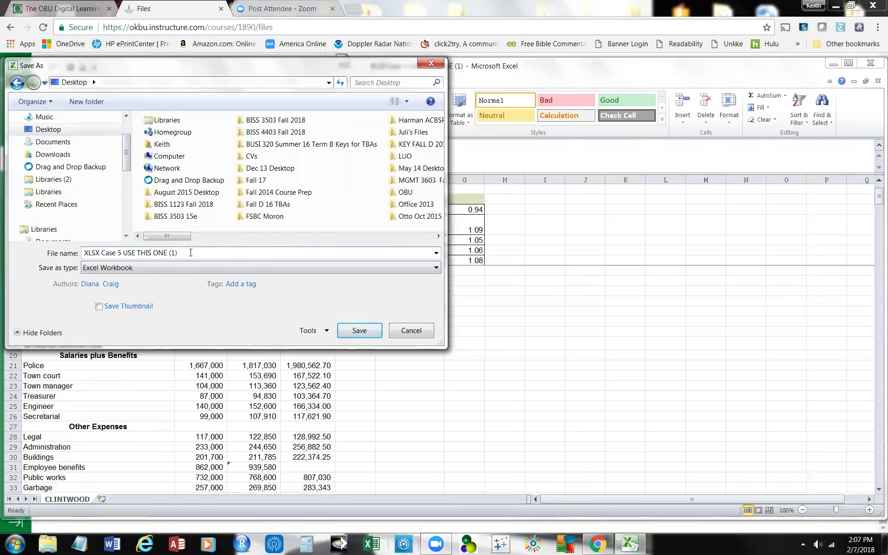
type("Harman")
left_click(363, 334)
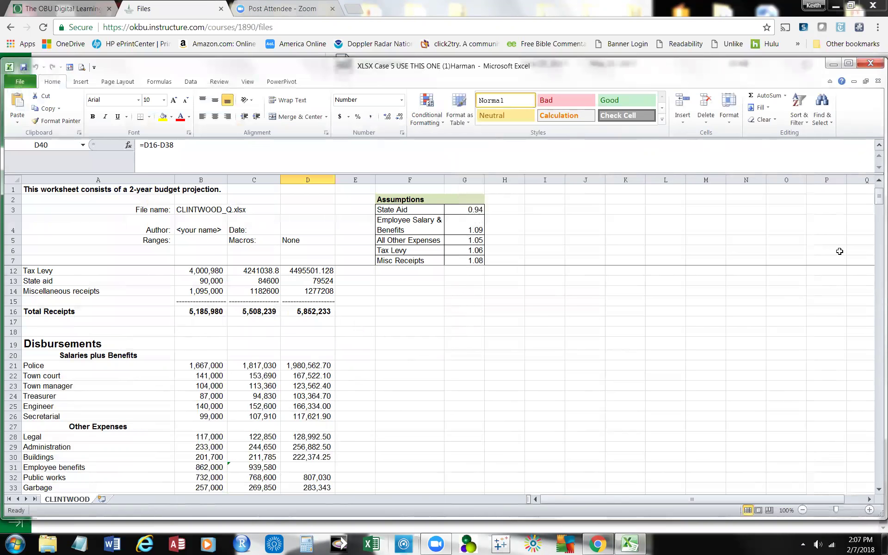
left_click(870, 65)
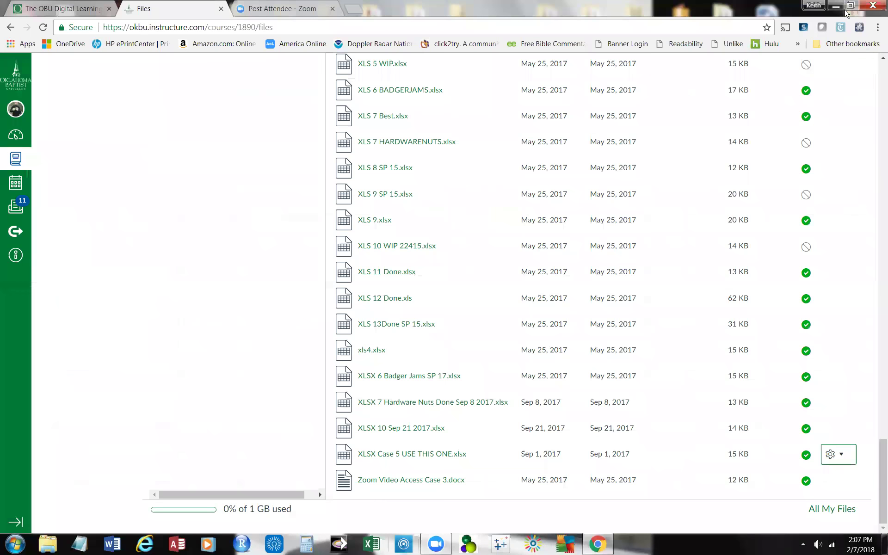
- Minimize the browser, move the saved XLSX Case 5 workbook to a clear spot on the desktop and open it
left_click(832, 7)
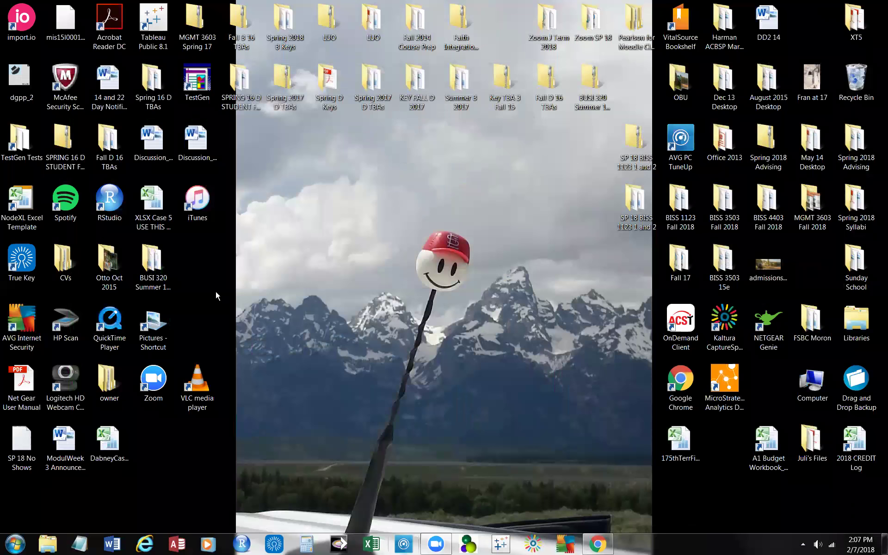
left_click(111, 436)
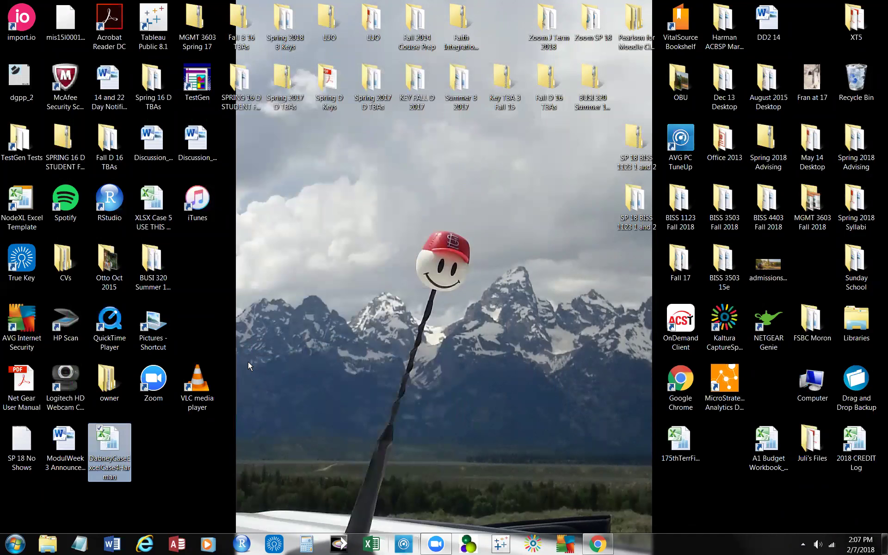
left_click_drag(168, 199, 302, 208)
mouse_move(110, 455)
left_mouse_down()
mouse_move(301, 349)
mouse_move(349, 218)
mouse_move(375, 206)
mouse_move(221, 395)
mouse_move(133, 442)
left_mouse_up()
right_click(284, 200)
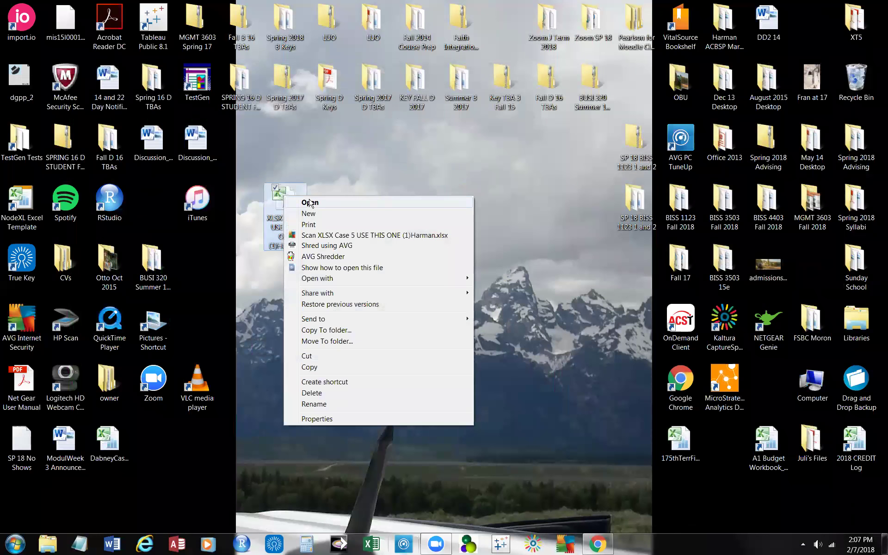
left_click(310, 203)
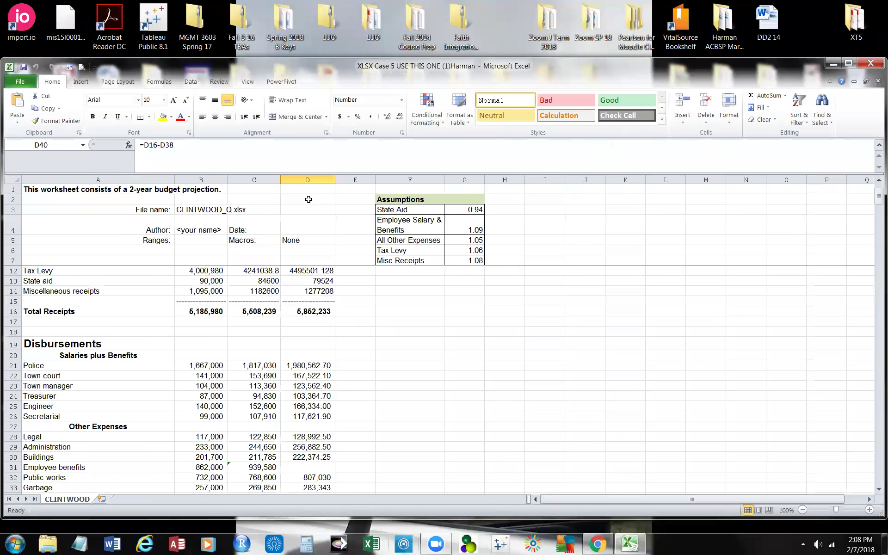
scroll(679, 297, "up", 2)
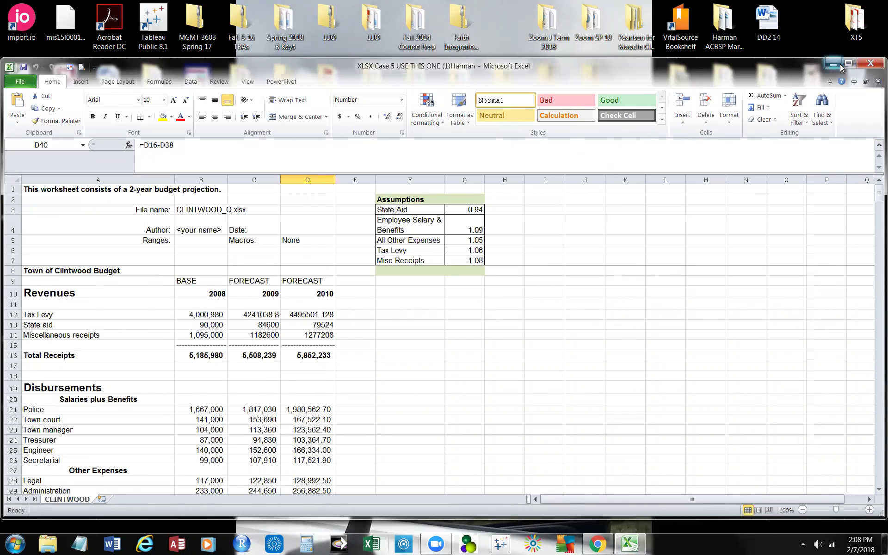
- Switch to Chrome, open the course's Modules page and collapse the welcome module
left_click(599, 545)
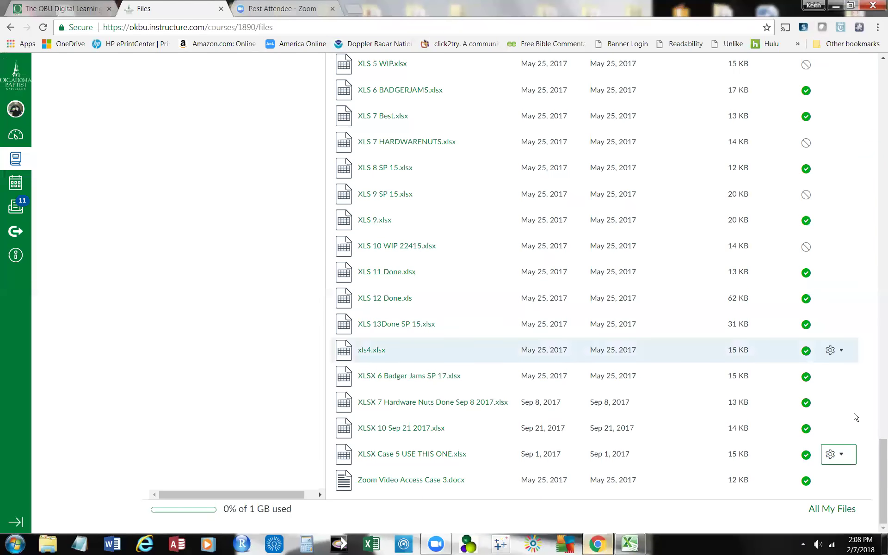
left_click_drag(879, 473, 879, 91)
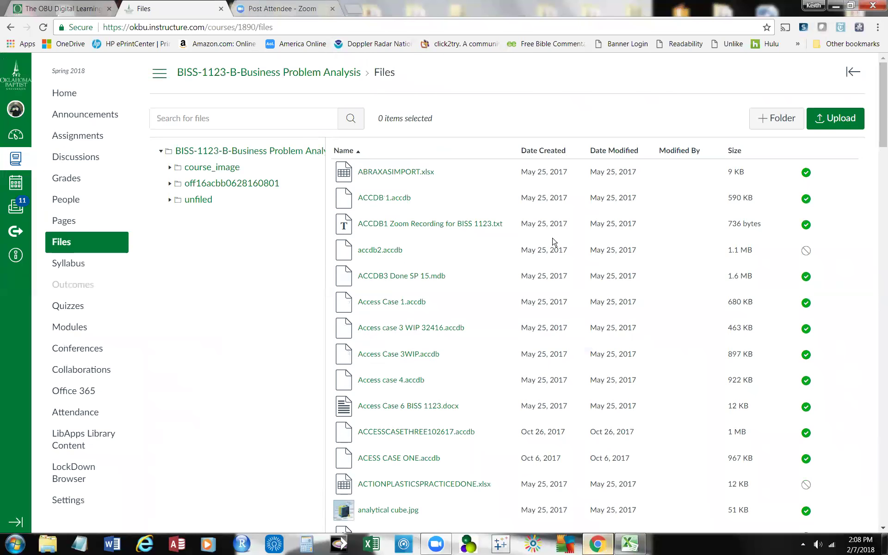
left_click(72, 327)
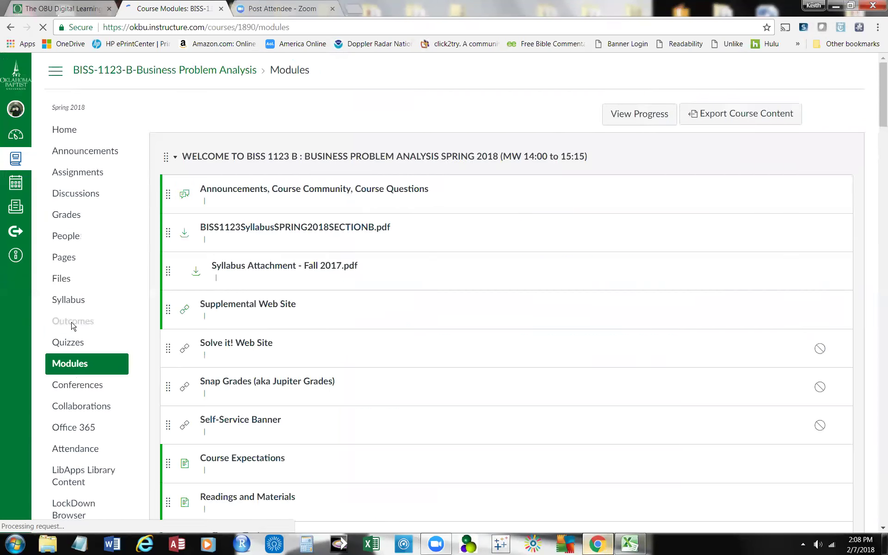
left_click(178, 157)
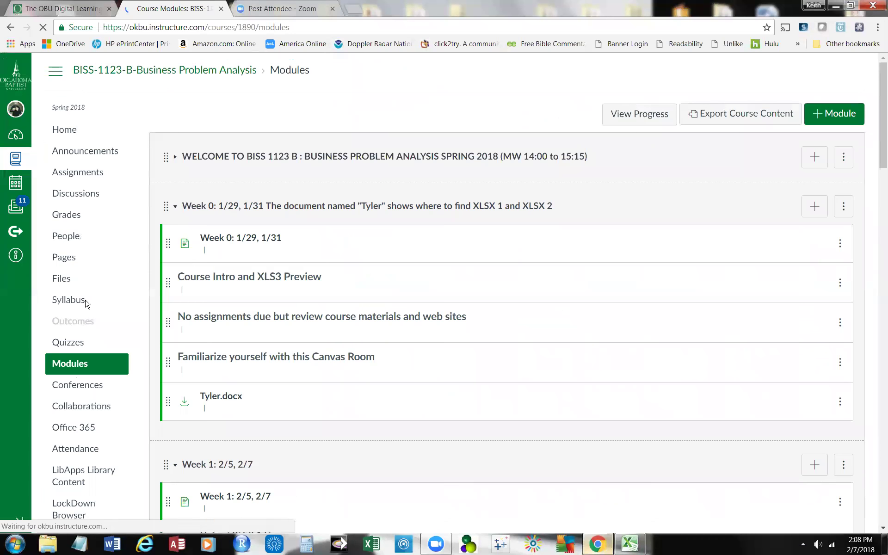
- Review the Week 0 to Week 3 modules for the XLSX upload assignments and quizzes
scroll(69, 305, "down", 3)
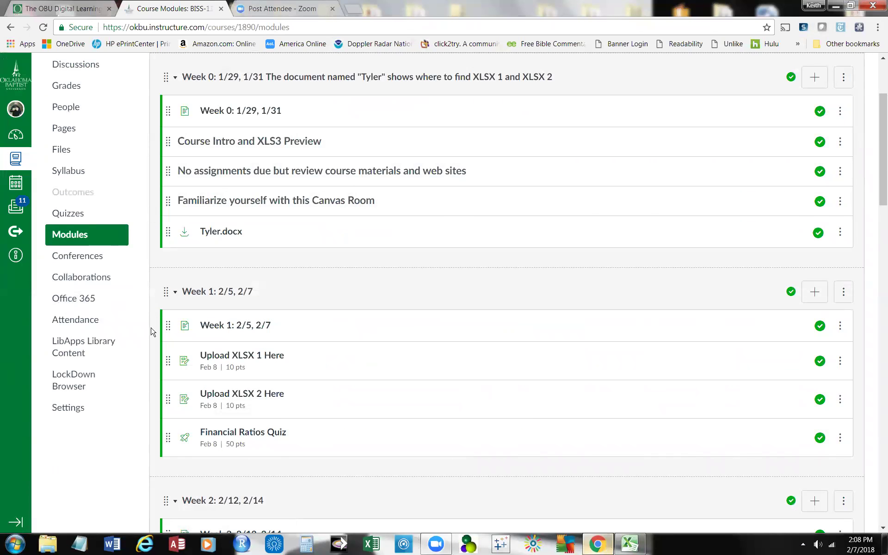
scroll(152, 329, "down", 3)
scroll(154, 330, "down", 4)
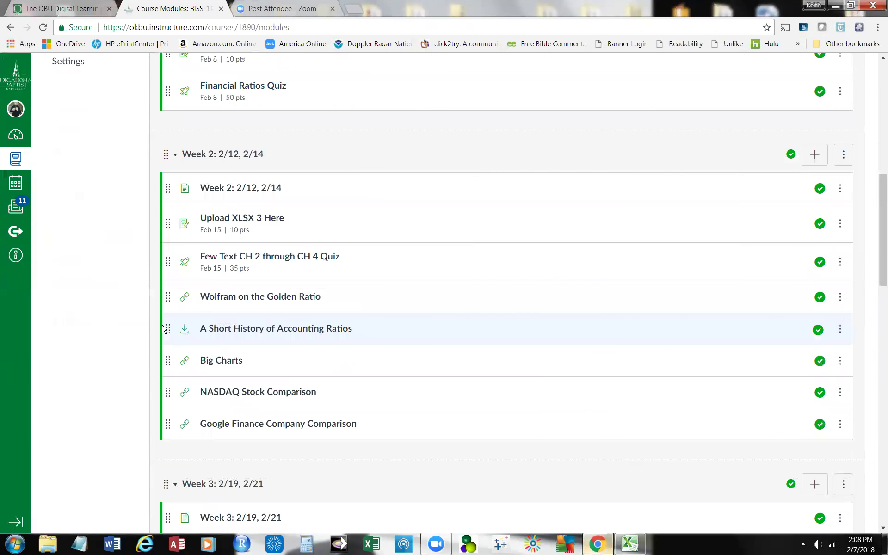
scroll(133, 329, "down", 1)
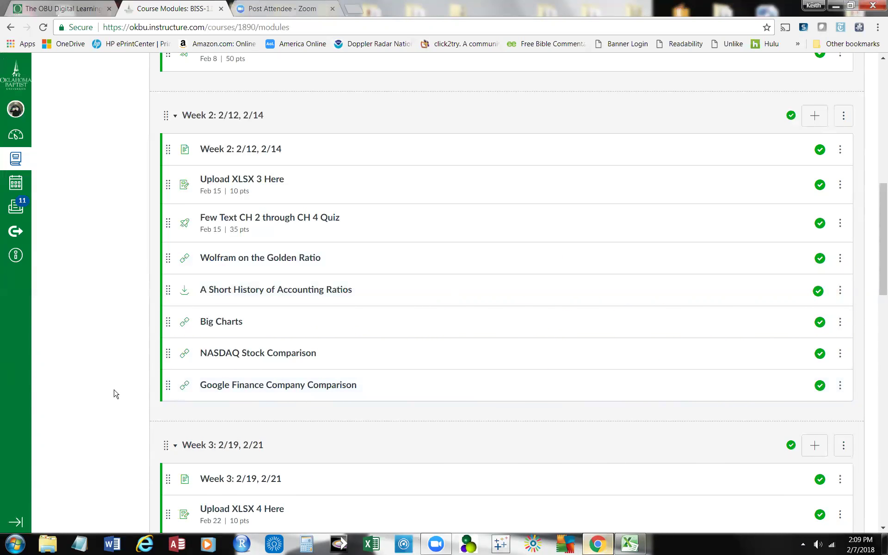
scroll(113, 388, "up", 6)
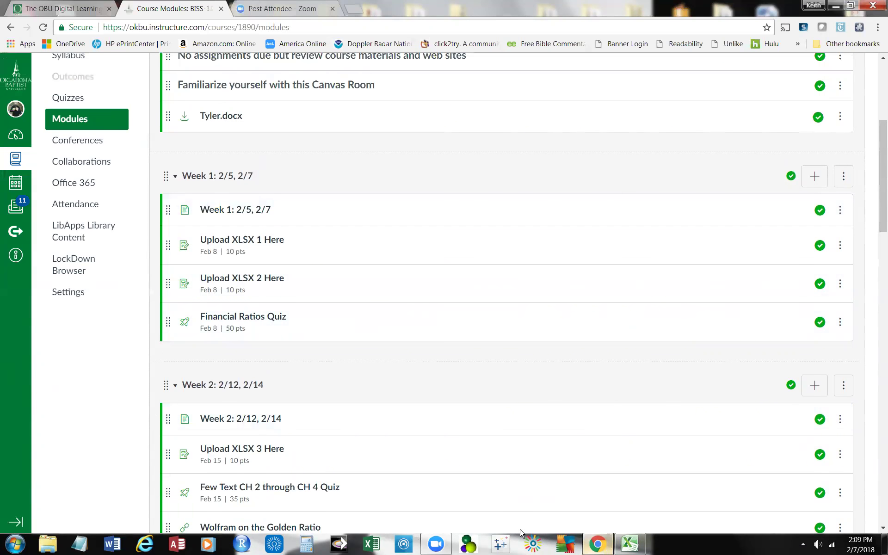
- Switch to Excel and review the defined names in the Name Manager, widening its columns to show full names and cell references
left_click(634, 548)
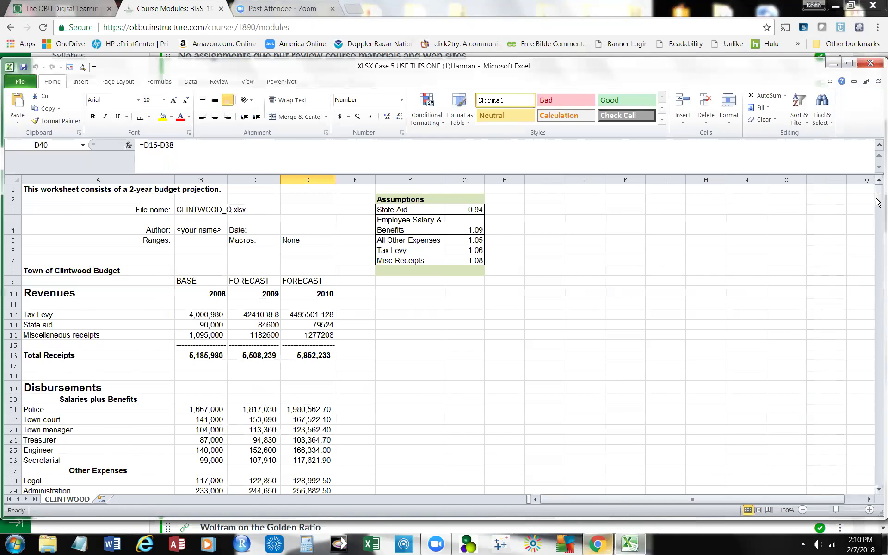
left_click_drag(878, 195, 822, 246)
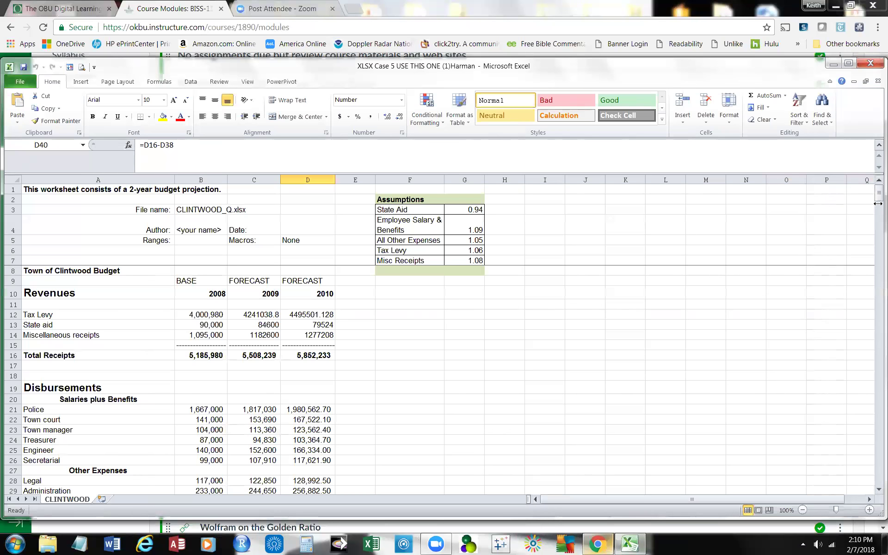
mouse_move(878, 194)
left_mouse_down()
mouse_move(880, 258)
mouse_move(879, 184)
left_mouse_up()
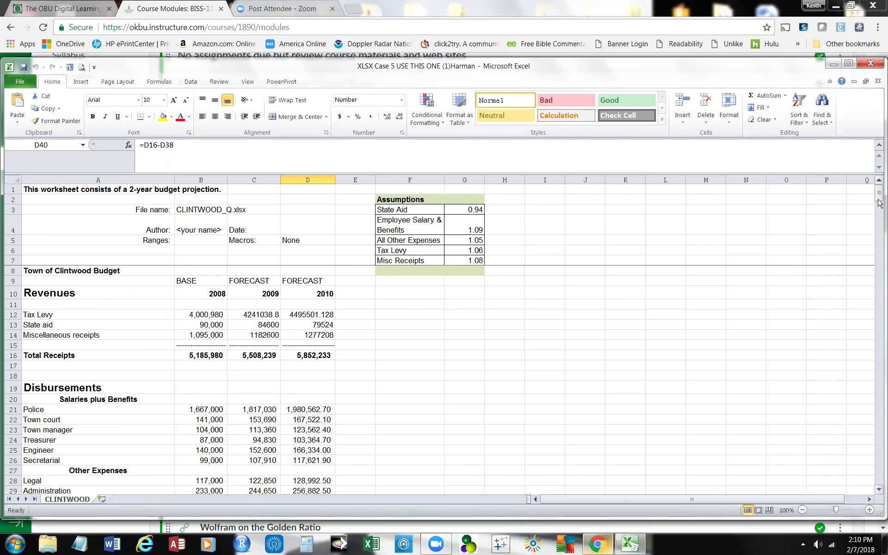
mouse_move(878, 198)
left_mouse_down()
mouse_move(870, 252)
mouse_move(868, 194)
left_mouse_up()
left_click(157, 83)
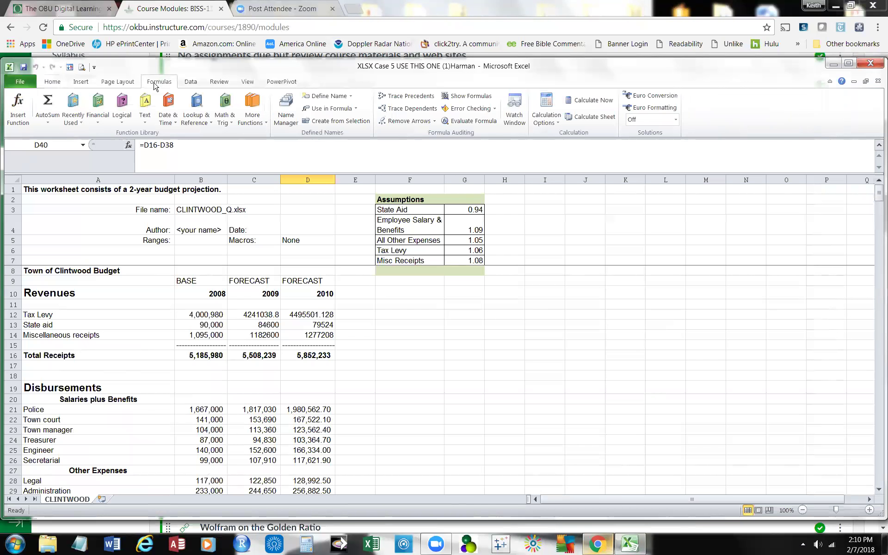
left_click(286, 109)
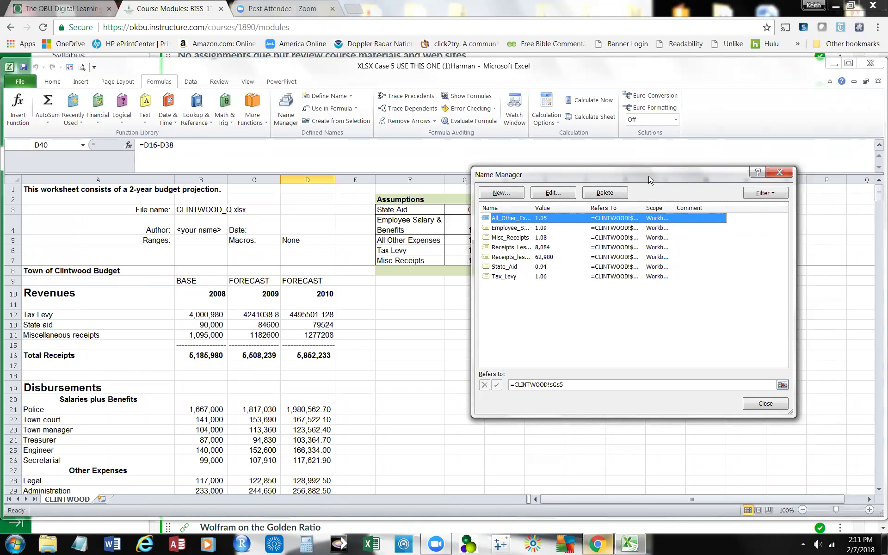
left_click_drag(652, 179, 736, 196)
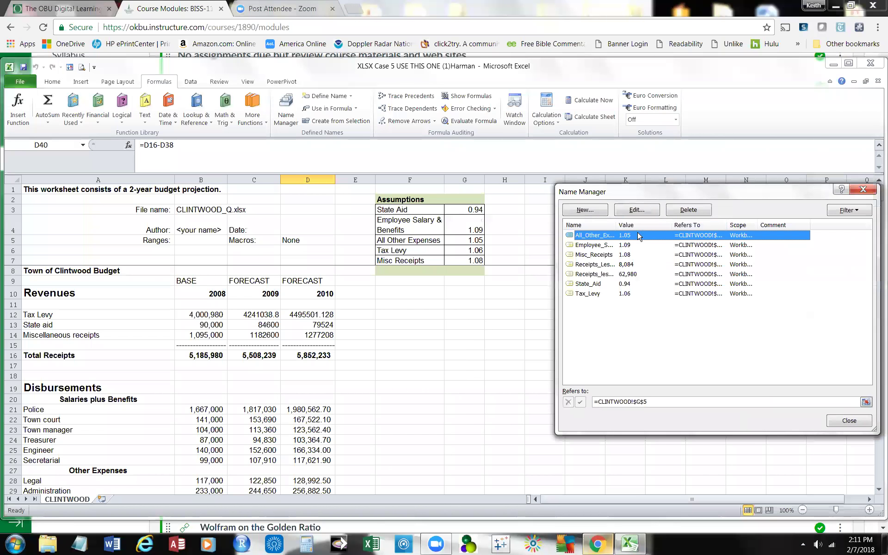
left_click_drag(616, 229, 676, 225)
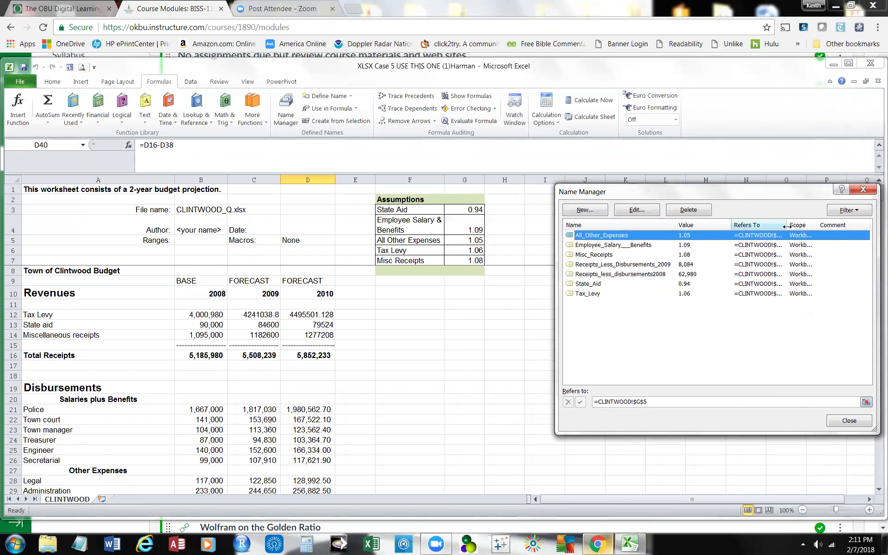
left_click_drag(791, 225, 810, 225)
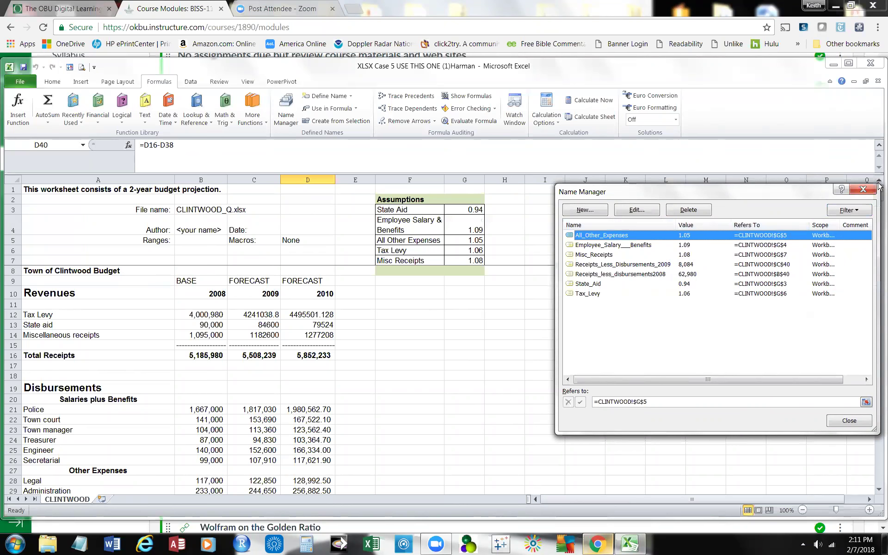
left_click(863, 191)
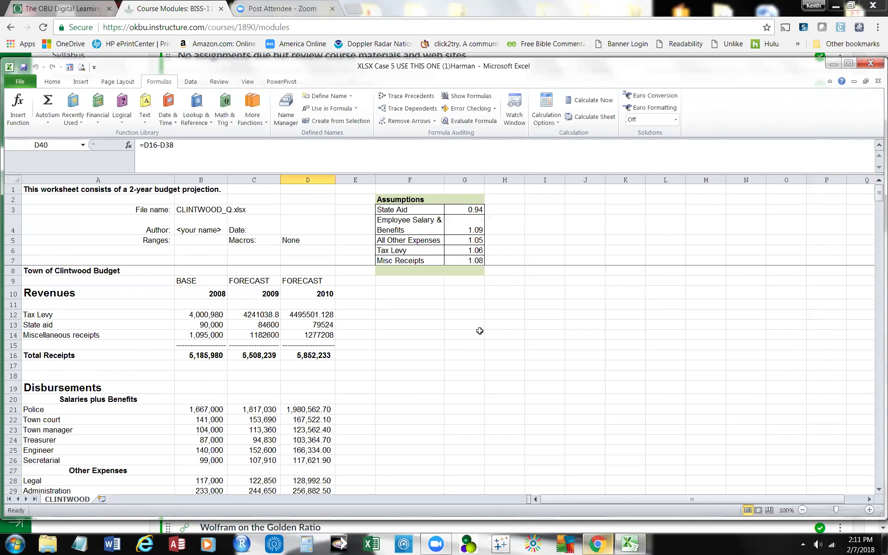
- Examine the worksheet's title, its file name and author block, and the budget down to the receipts less disbursements row
left_click(172, 189)
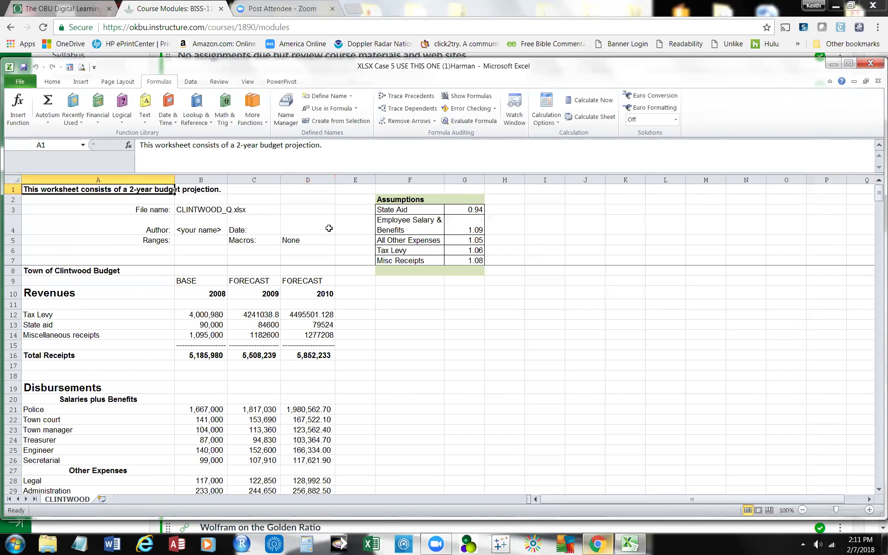
left_click(219, 190)
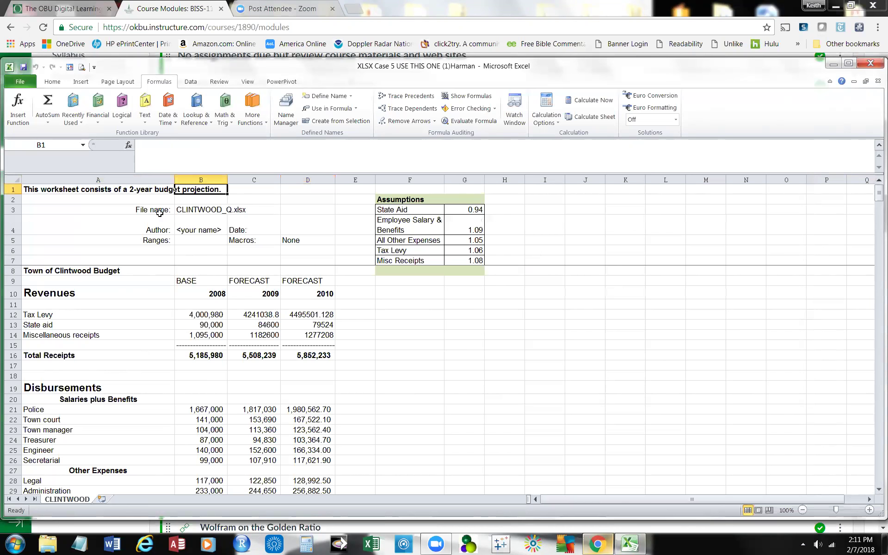
left_click_drag(146, 210, 281, 244)
left_click(504, 260)
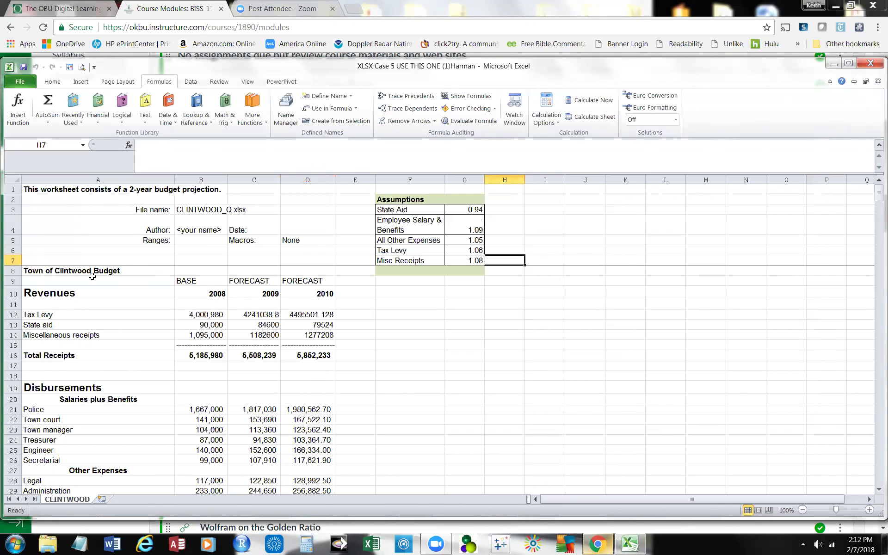
scroll(190, 331, "down", 7)
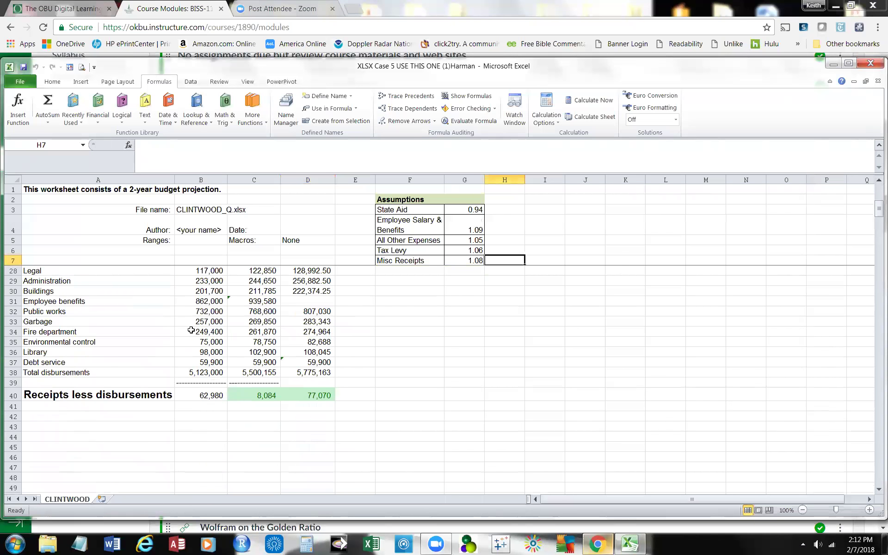
scroll(191, 330, "up", 7)
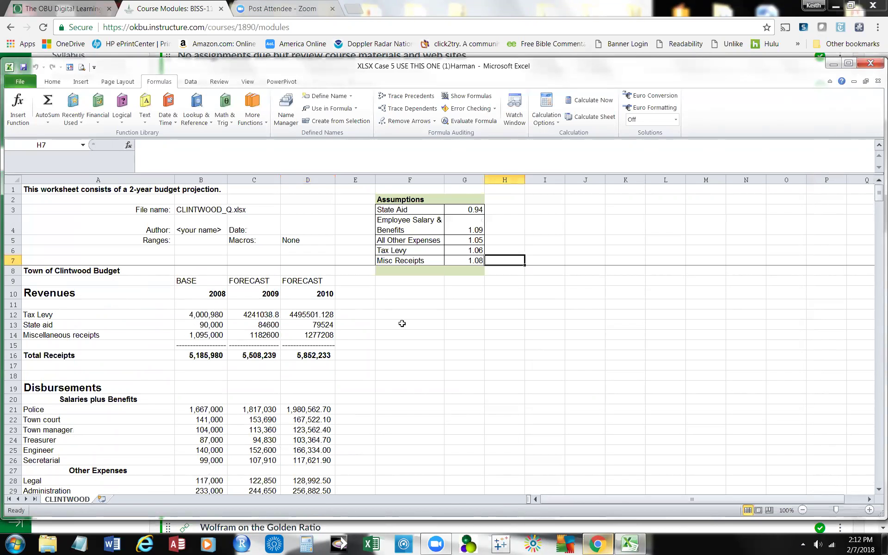
- Fill the "Town of Clintwood Budget" cell A8 with light blue
left_click(71, 272)
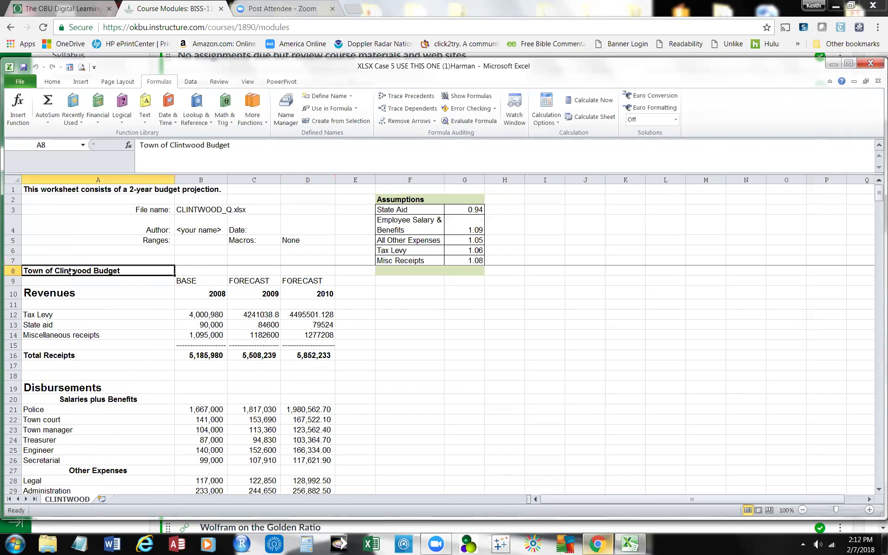
left_click(50, 83)
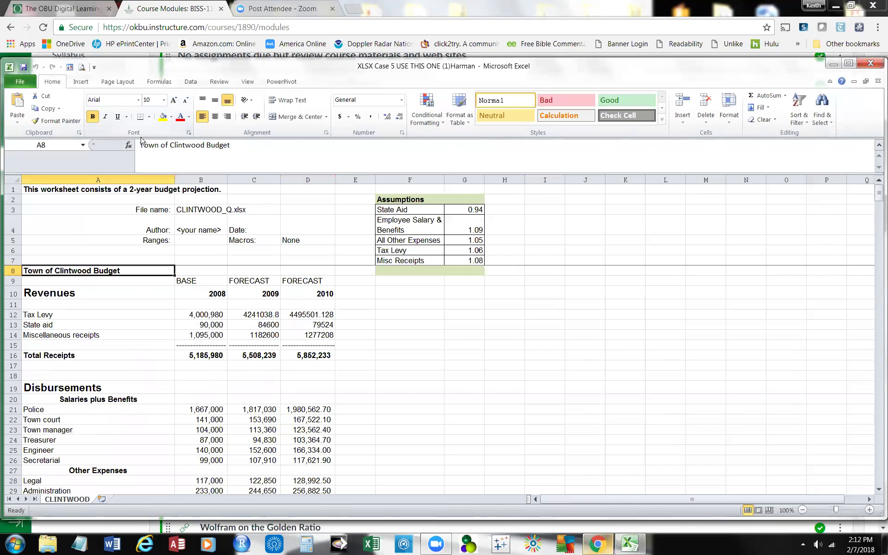
left_click(171, 117)
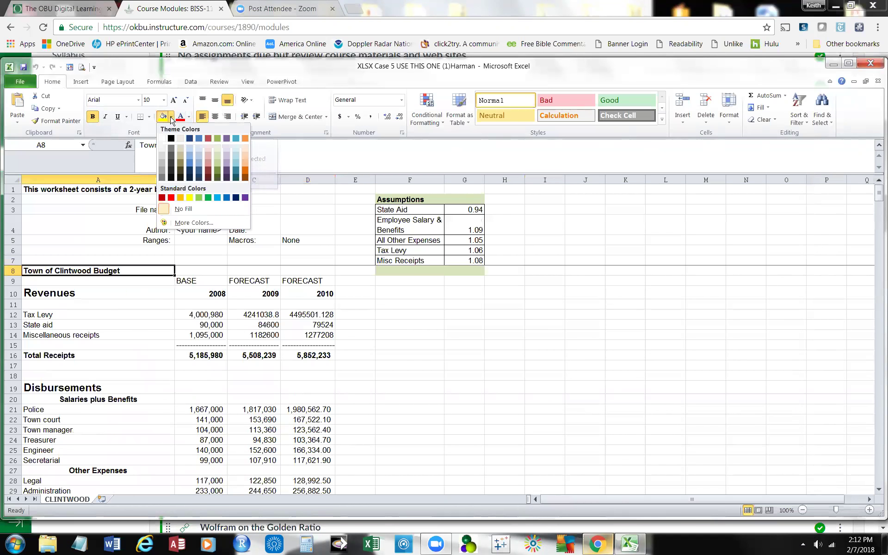
left_click(197, 152)
left_click(504, 354)
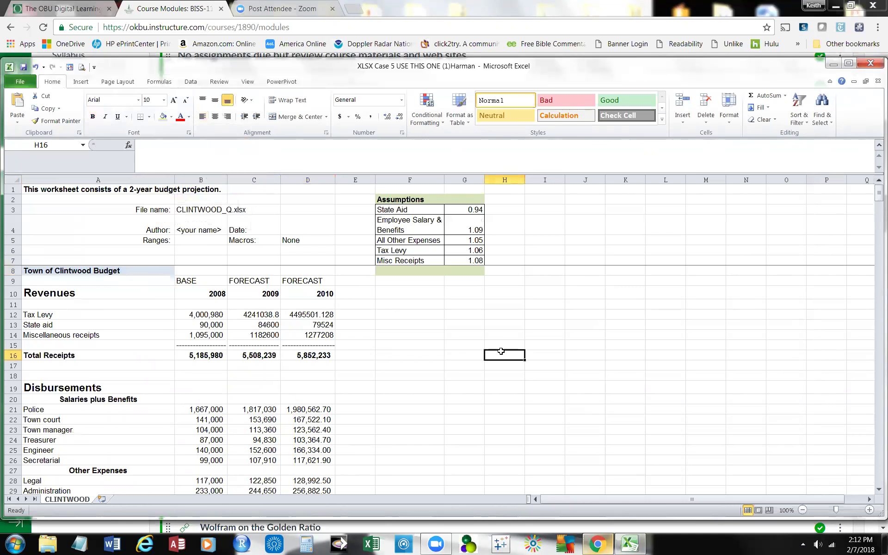
left_click(72, 271)
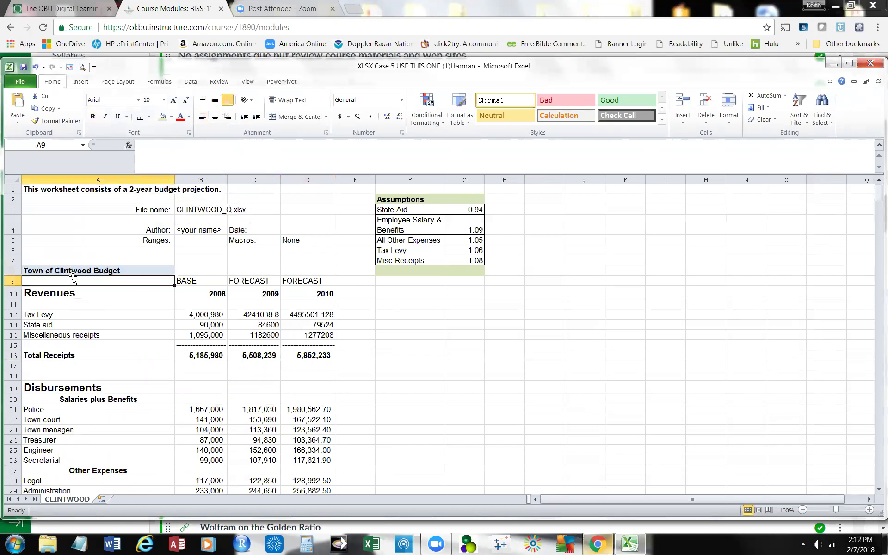
- Apply a thick box border around the "Town of Clintwood Budget" cell A8
left_click(149, 117)
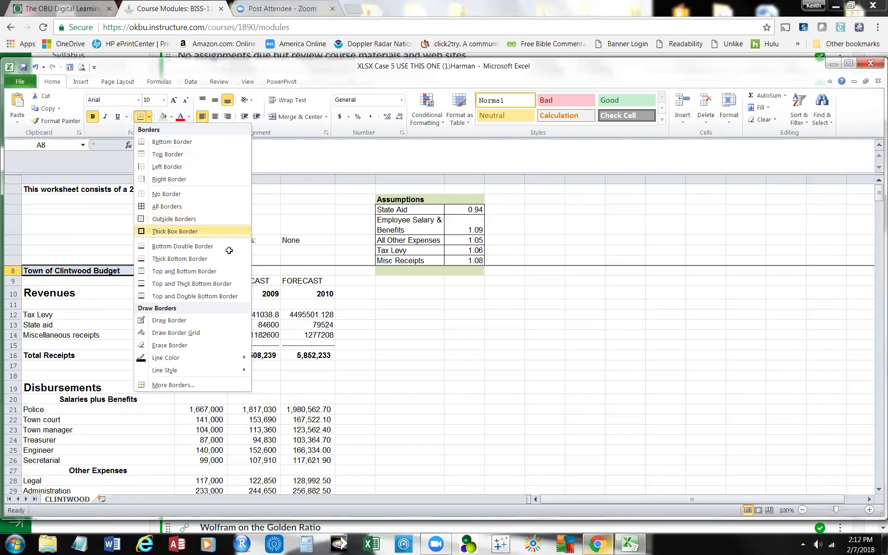
left_click(175, 231)
left_click(491, 361)
left_click(471, 354)
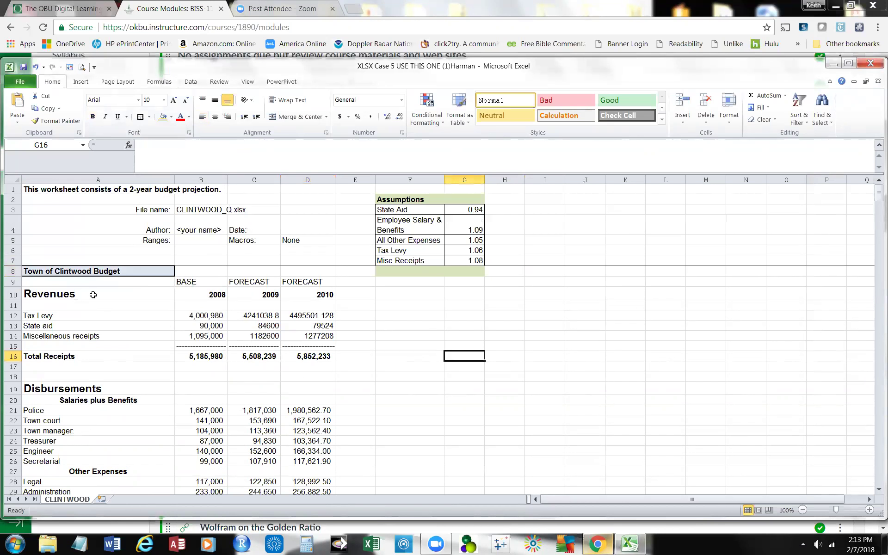
- Center the BASE and FORECAST column headings in cells B9:D9
left_click(189, 279)
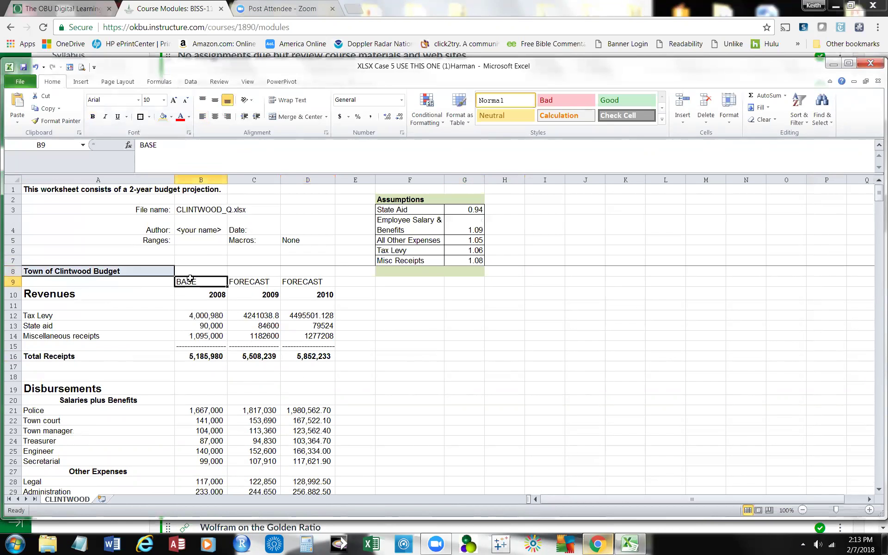
left_click(235, 279)
left_click(296, 282)
left_click(212, 284)
left_click(446, 337)
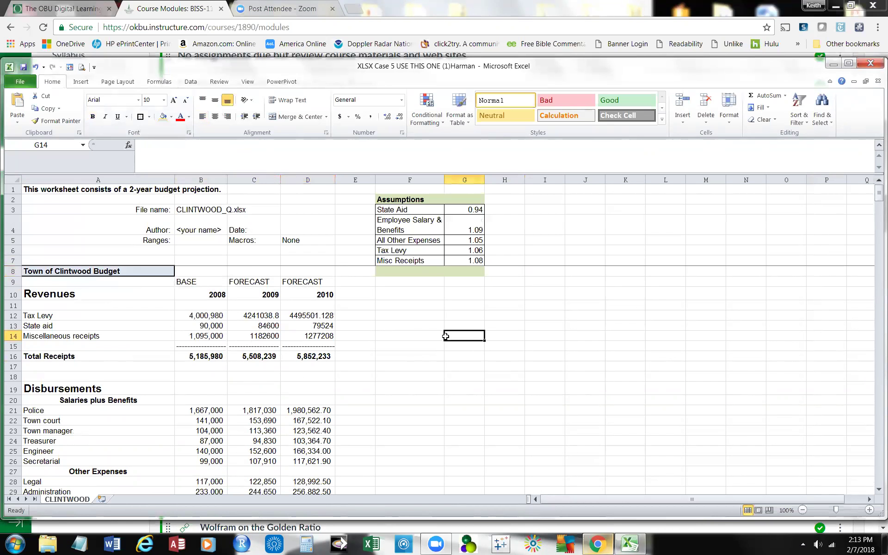
left_click(182, 282)
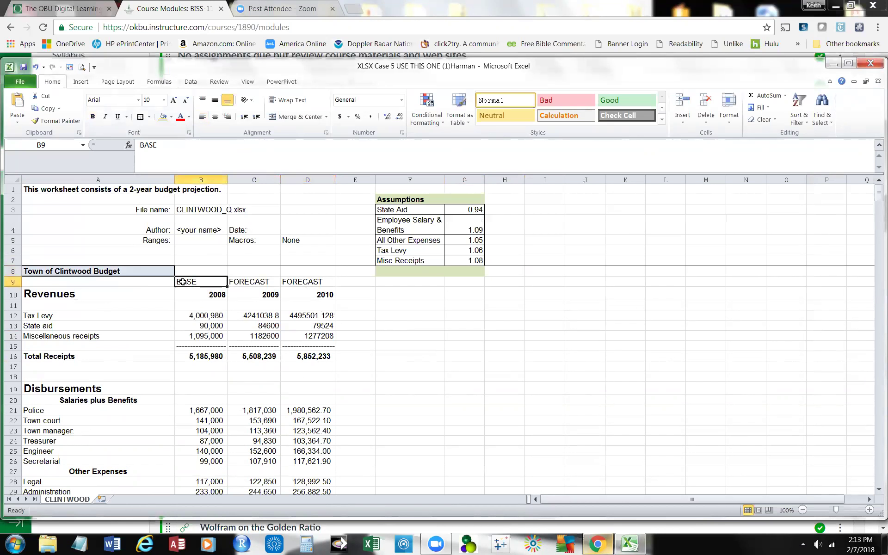
left_click_drag(182, 282, 309, 280)
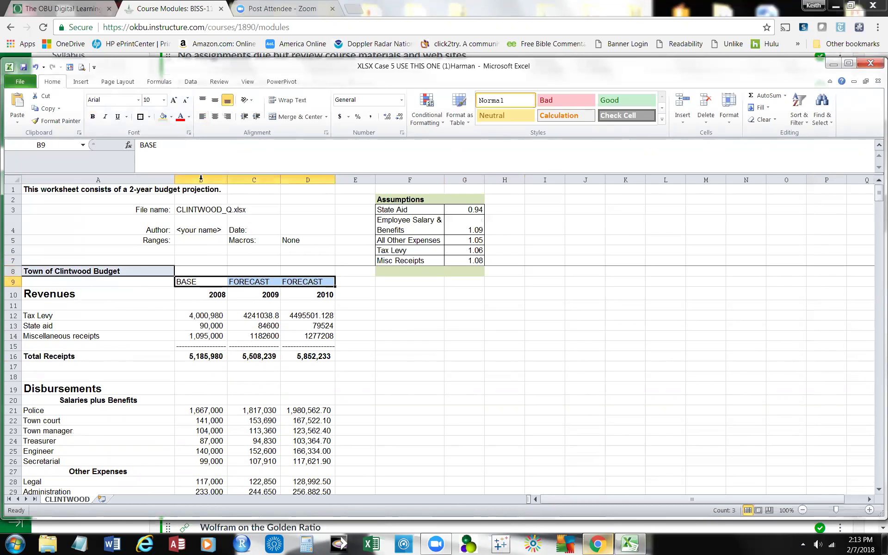
left_click(215, 117)
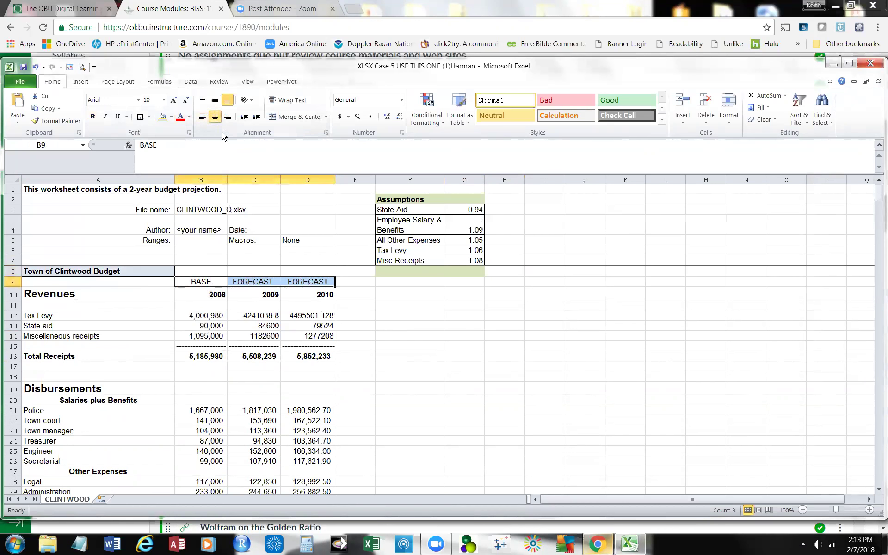
left_click(478, 373)
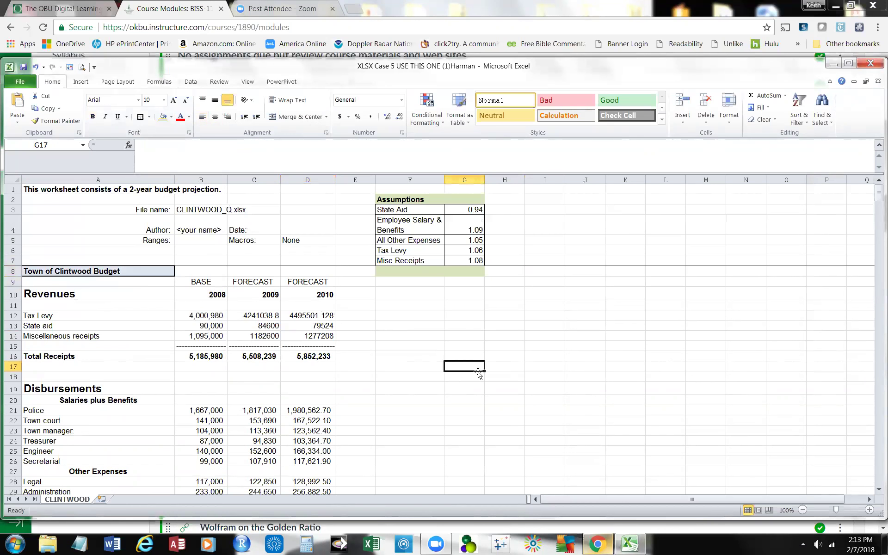
left_click(206, 280)
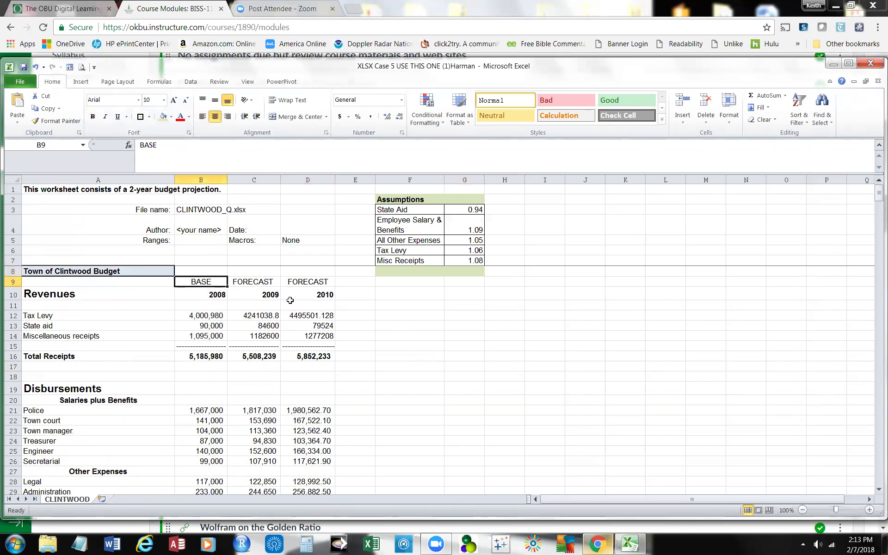
left_click(406, 329)
- Center the year headings 2008 to 2010 in cells B10:D10
left_click_drag(196, 293, 321, 304)
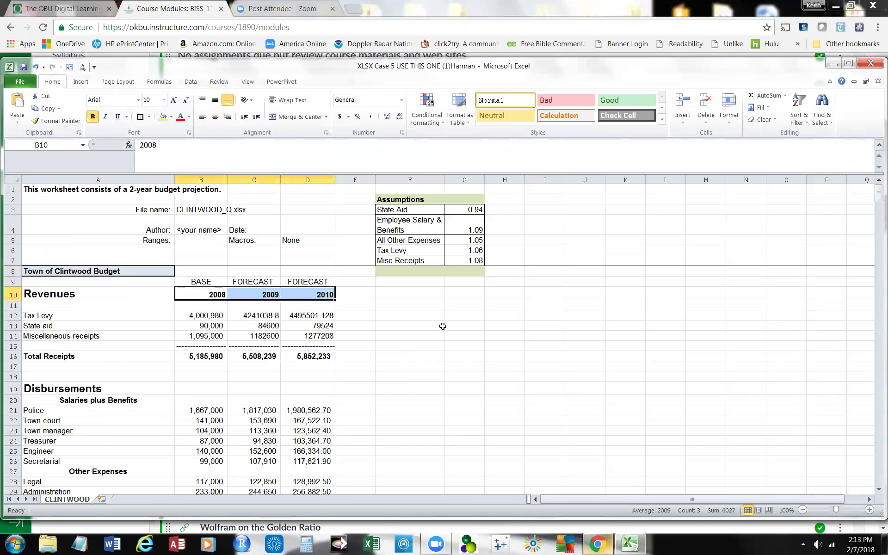
left_click(215, 117)
left_click(513, 371)
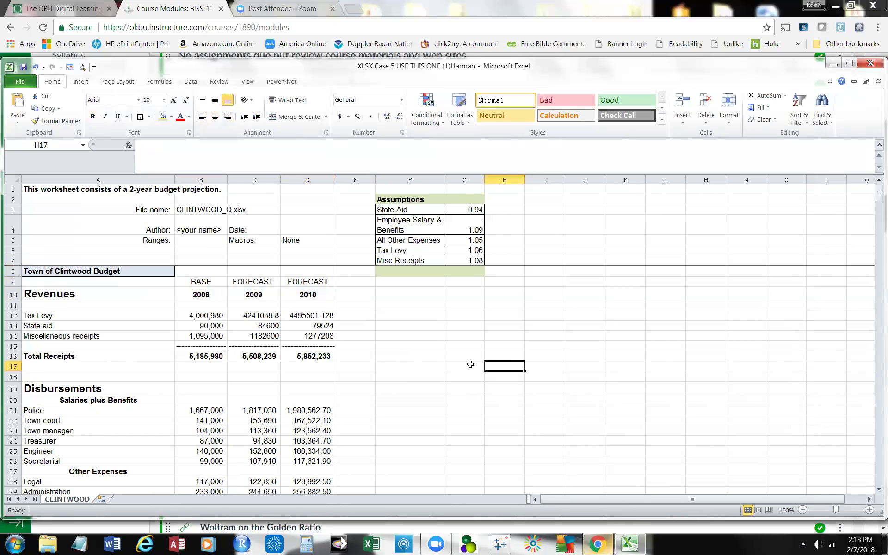
- Review the budget layout, the Assumptions labels from State Aid to Misc Receipts, and the State Aid formula
scroll(416, 350, "down", 2)
scroll(415, 344, "up", 2)
scroll(450, 336, "down", 2)
scroll(450, 336, "up", 2)
left_click(407, 209)
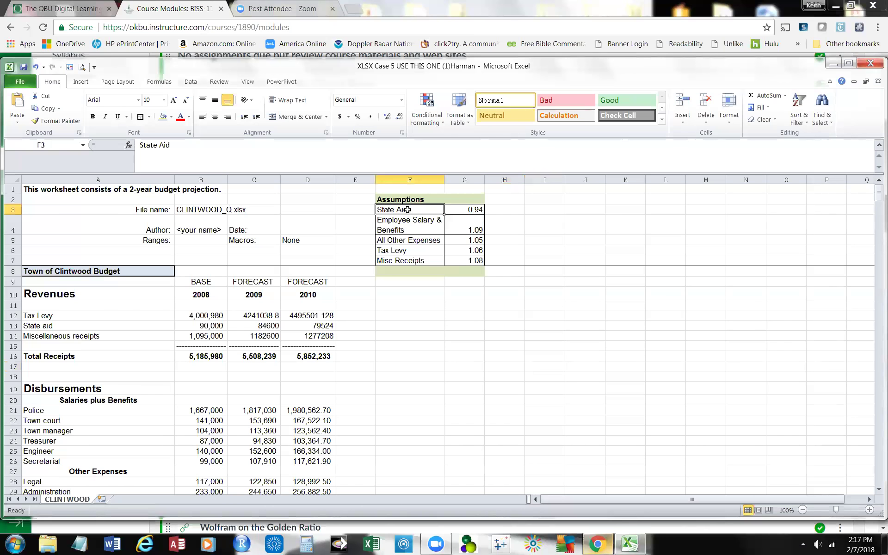
left_click(422, 227)
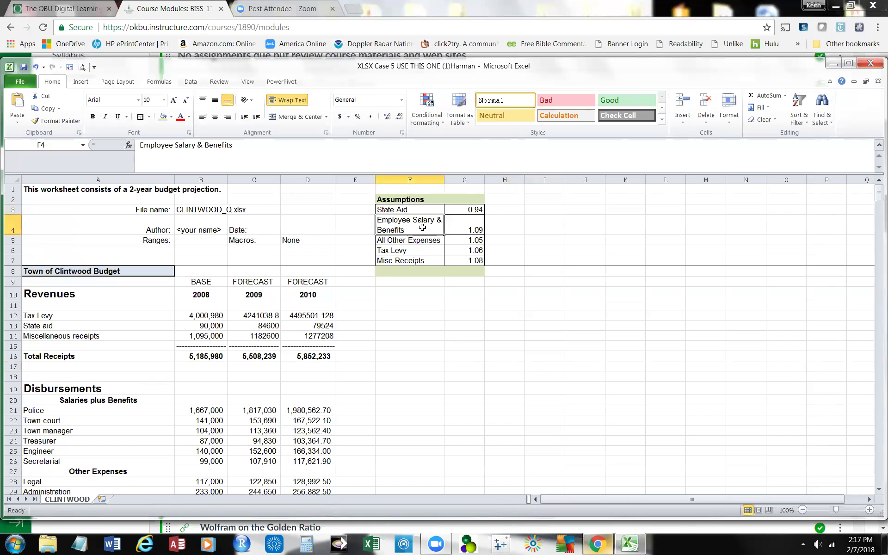
left_click(428, 241)
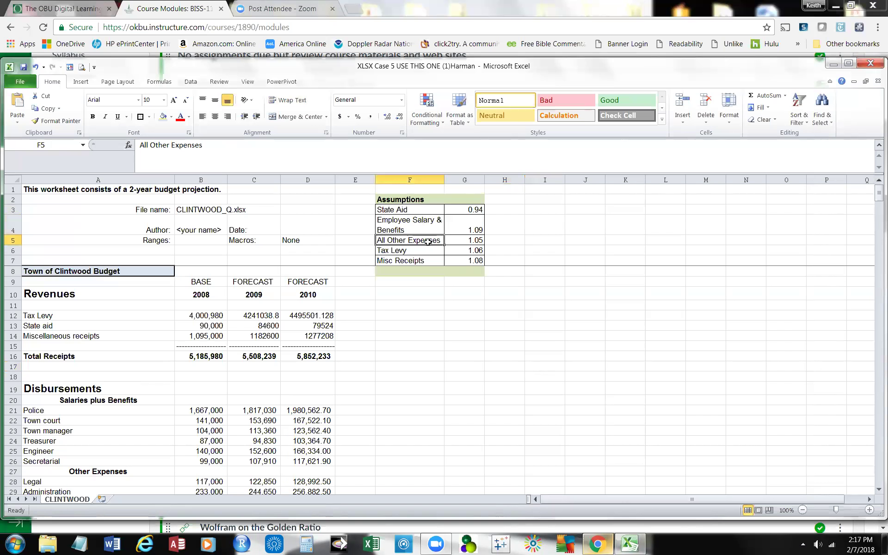
left_click(429, 250)
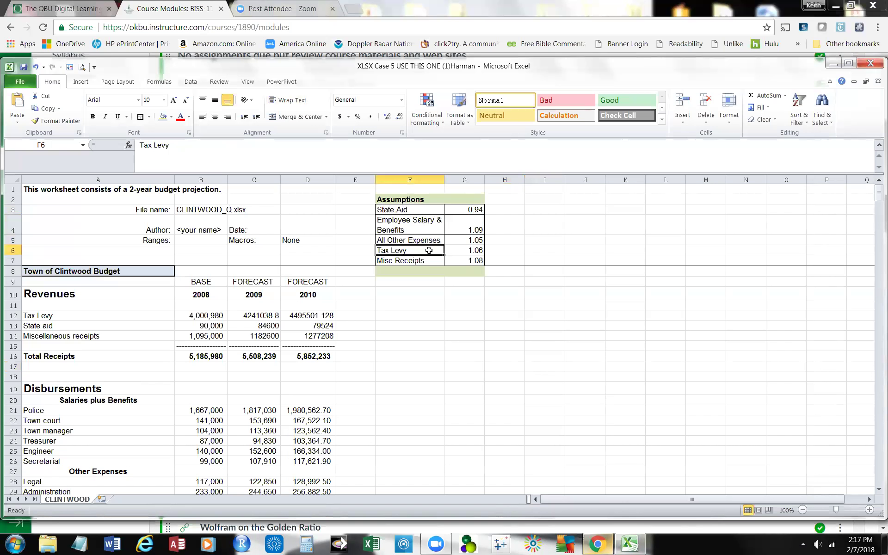
left_click(429, 261)
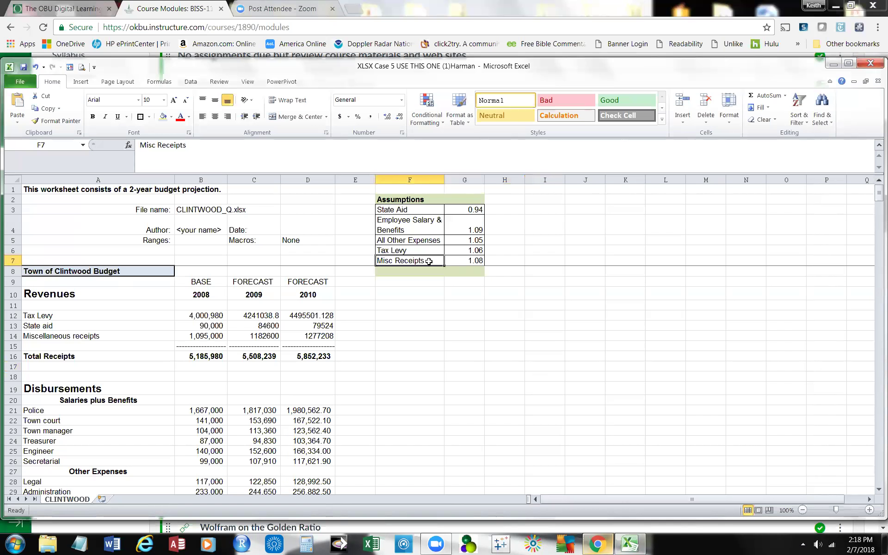
left_click(456, 210)
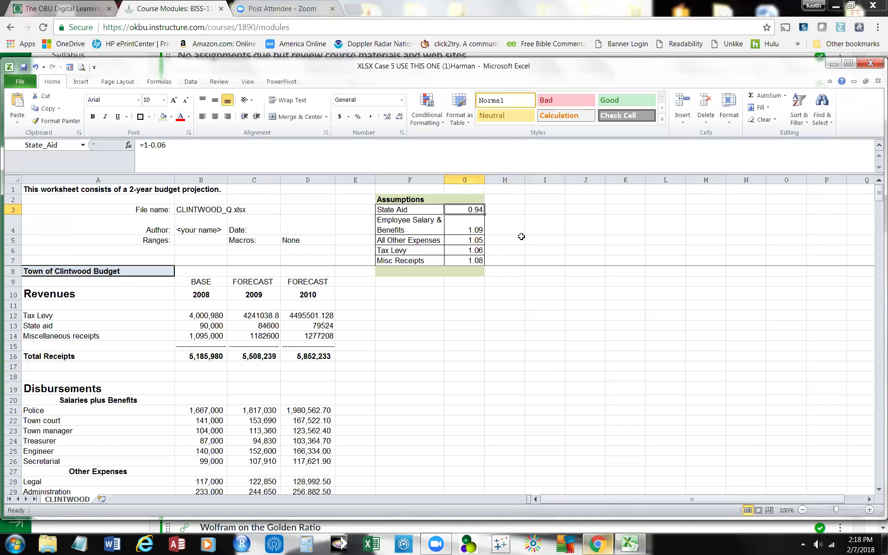
left_click(505, 226)
- Change the Employee Salary & Benefits assumption in G4 to =1+0.13 and check its effect on receipts less disbursements
left_click(472, 225)
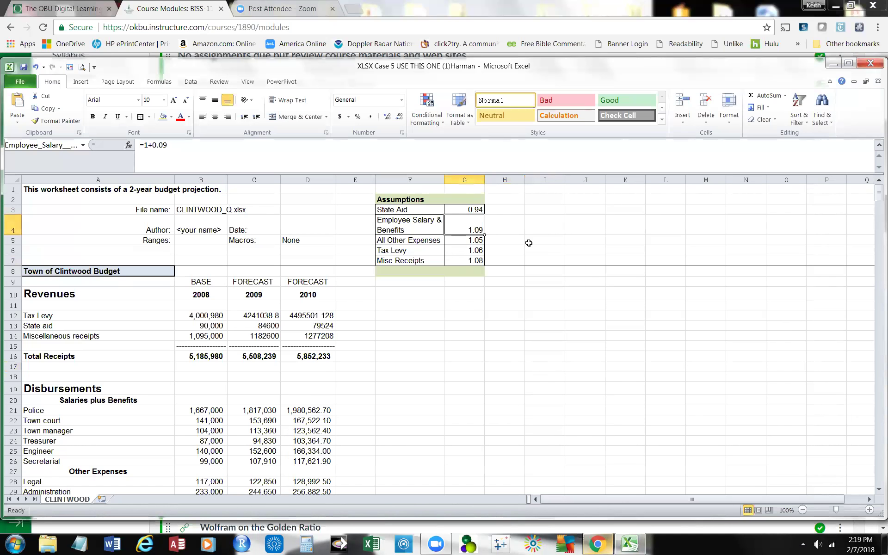
left_click(183, 146)
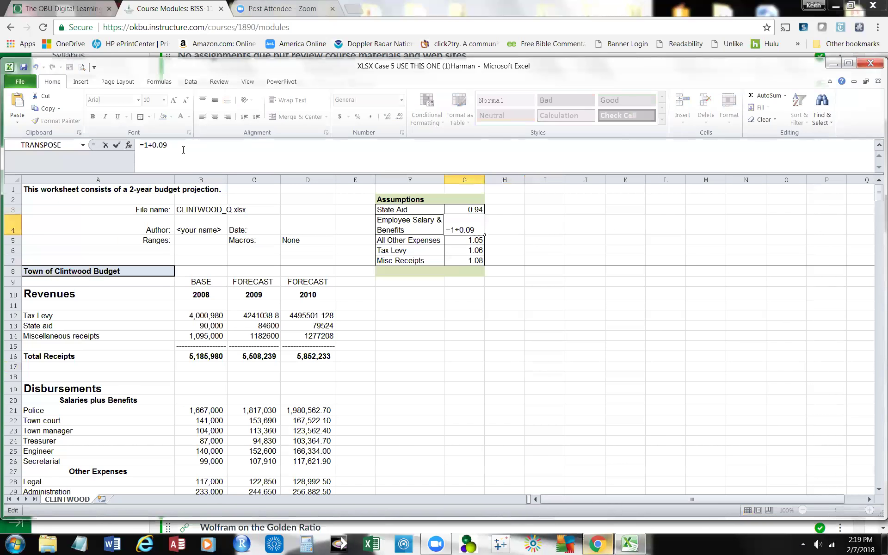
key("BackSpace")
key("BackSpace")
key("BackSpace")
key("BackSpace")
type("0.13")
key("BackSpace")
key("BackSpace")
key("BackSpace")
key("BackSpace")
type("0.13")
left_click(117, 146)
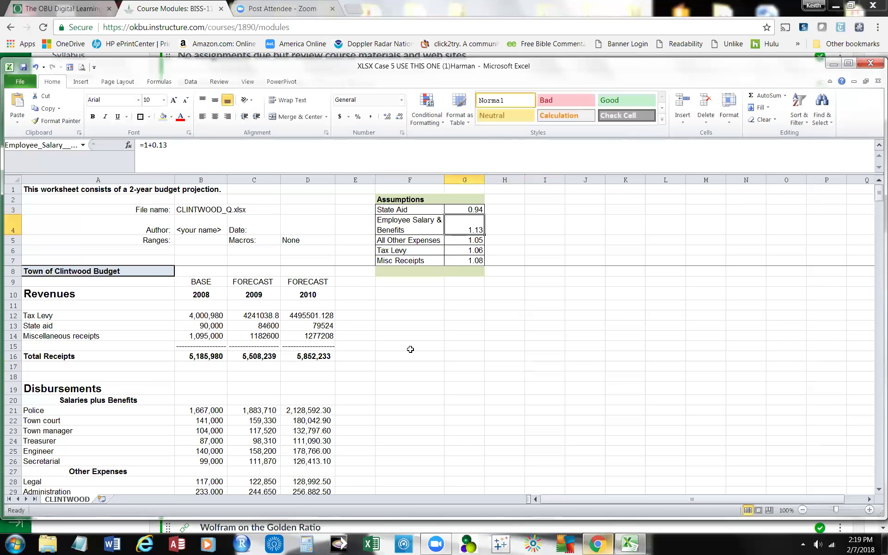
scroll(411, 349, "down", 7)
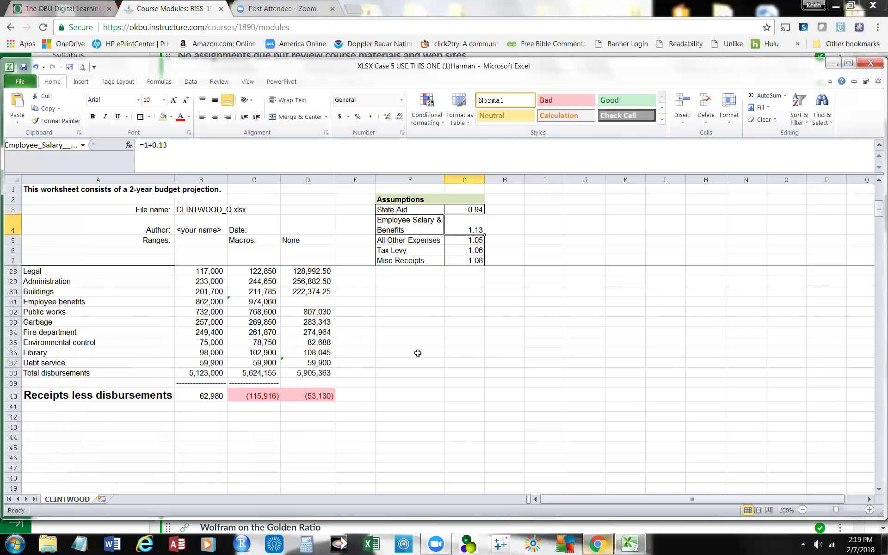
scroll(418, 352, "up", 6)
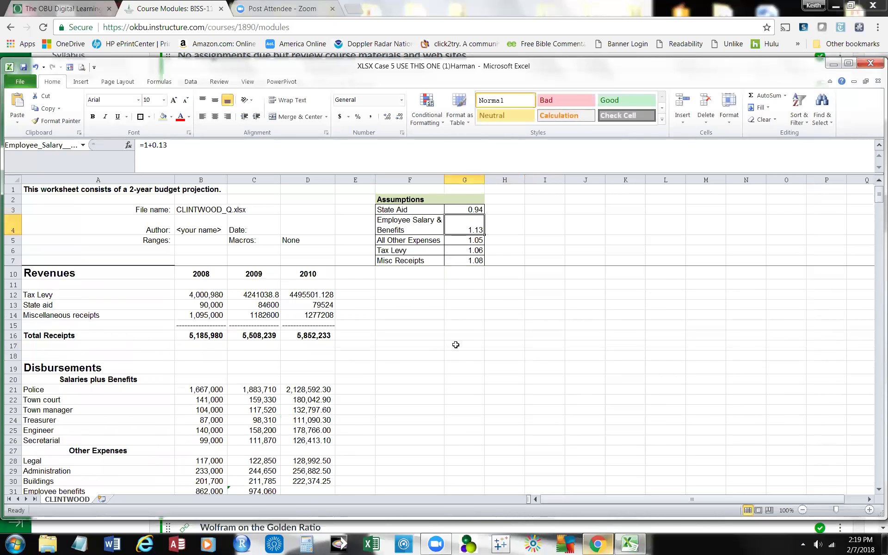
- Change the All Other Expenses assumption in G5 to =1+0.06
left_click(460, 241)
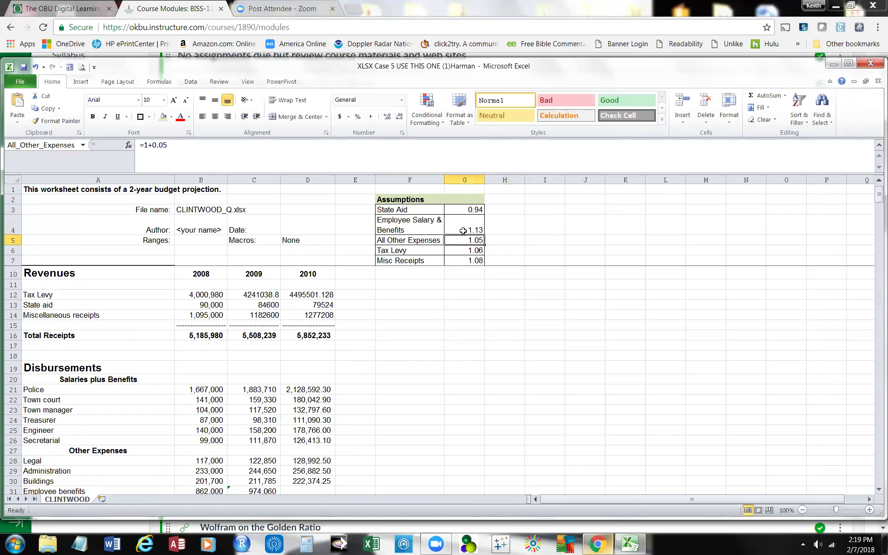
left_click(172, 146)
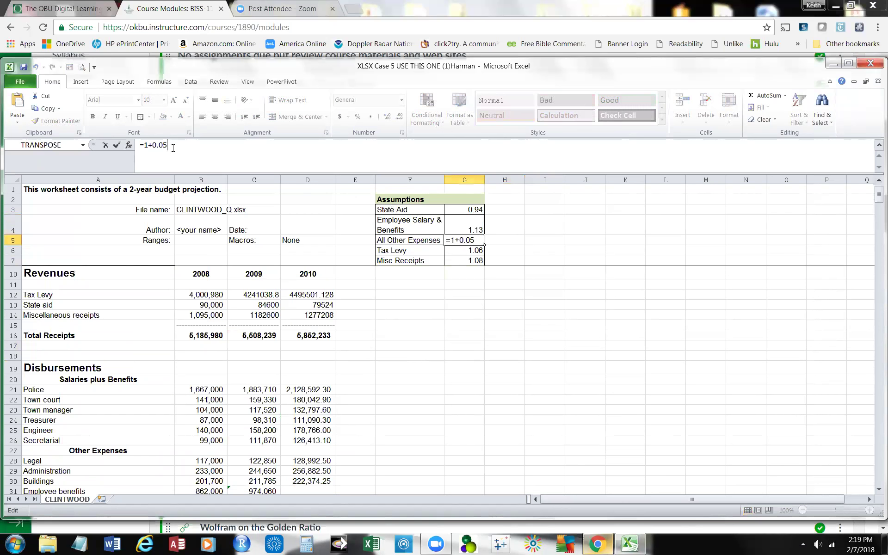
key("BackSpace")
type("6")
left_click(117, 146)
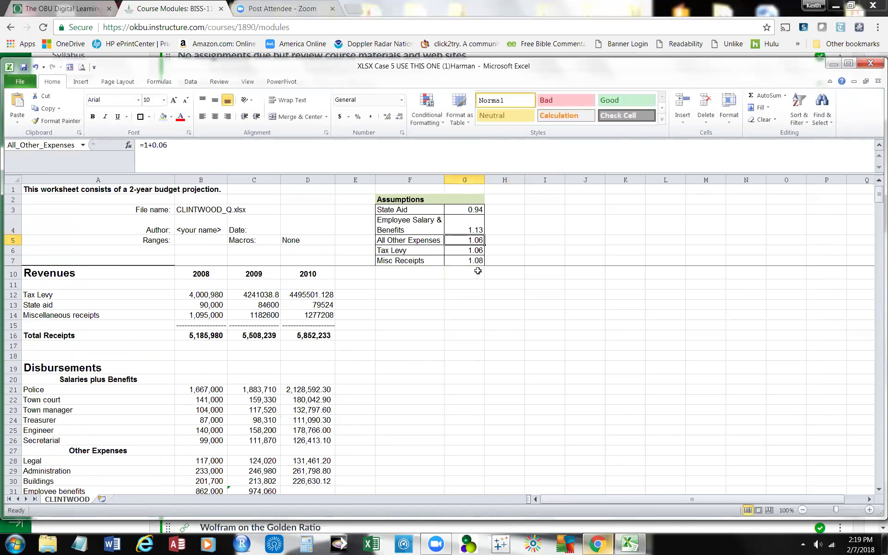
- Change the Tax Levy assumption in G6 to =1+0.04
left_click(467, 254)
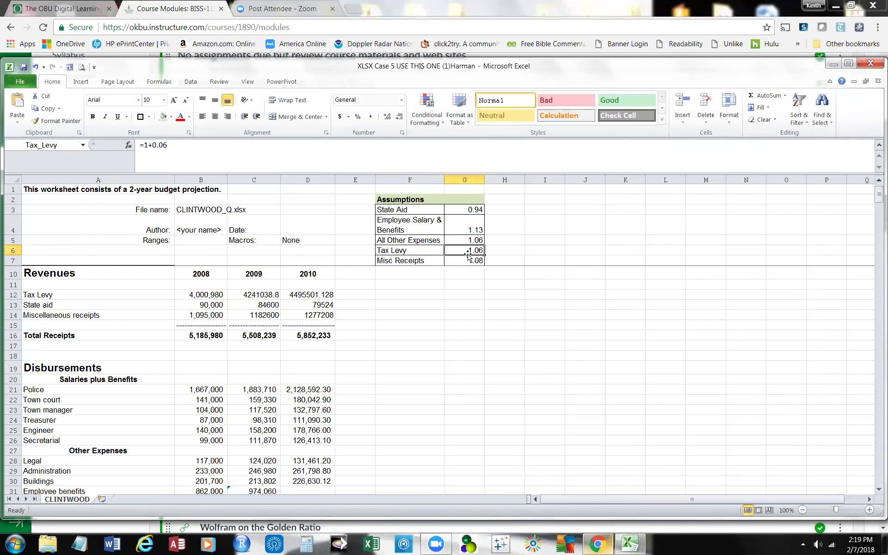
left_click(175, 149)
key("BackSpace")
type("4")
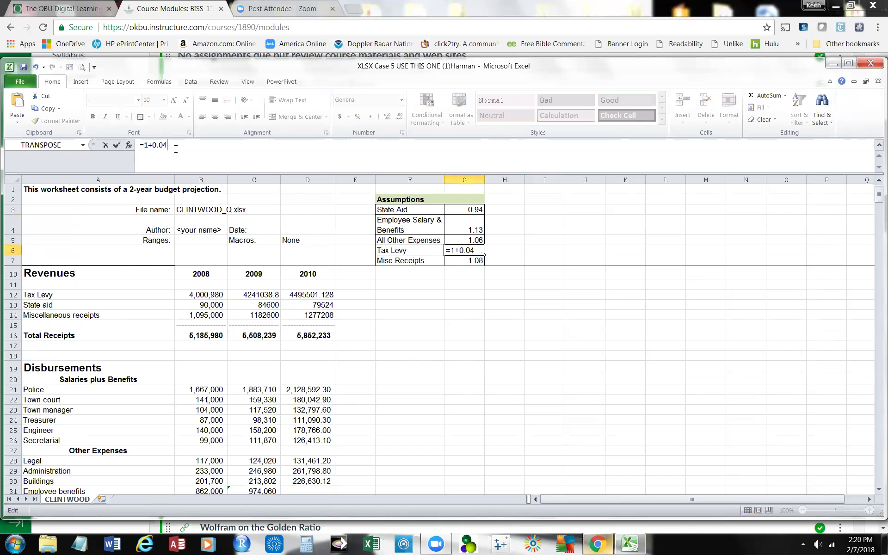
left_click(117, 145)
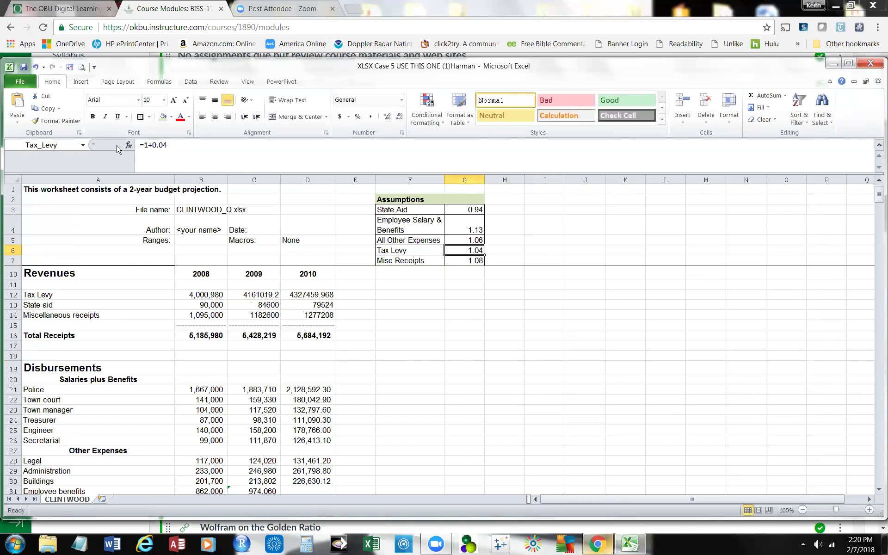
- Change the Misc Receipts assumption in G7 to =1+0.05
left_click(462, 261)
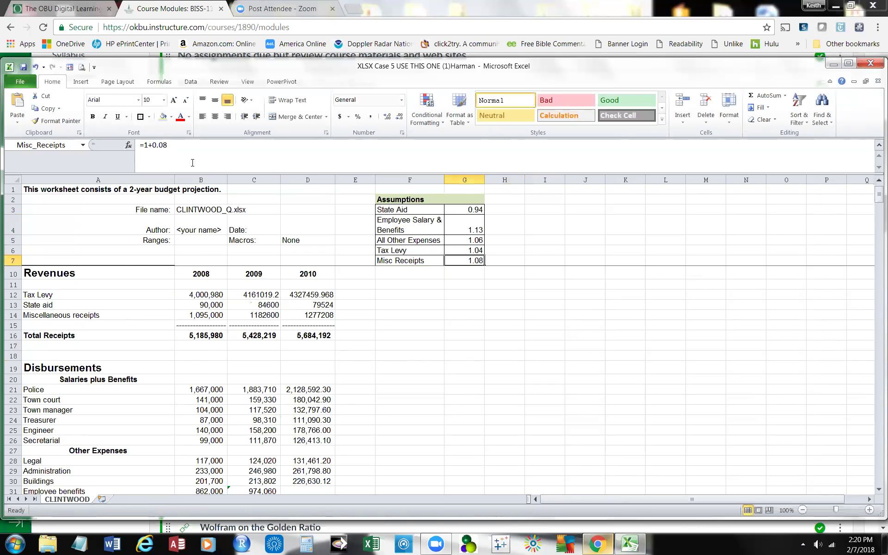
left_click(186, 151)
key("BackSpace")
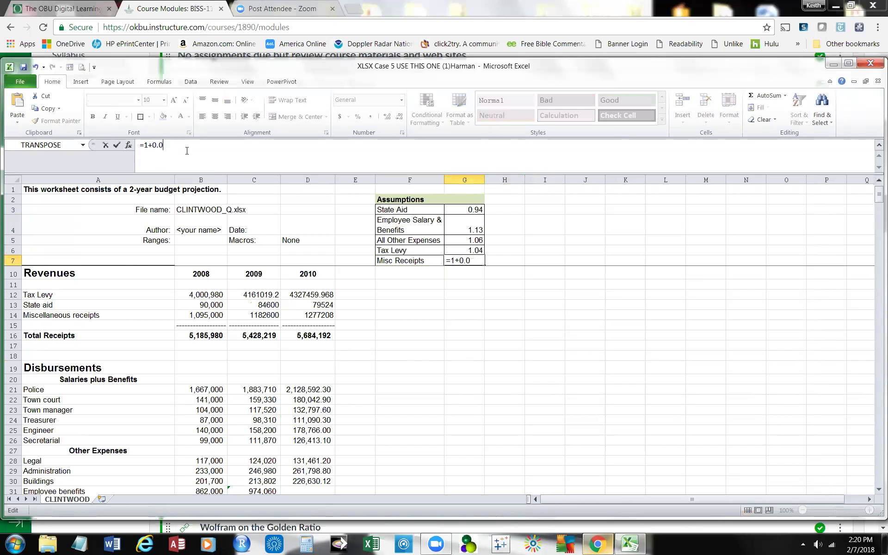
type("5")
left_click(117, 147)
left_click(518, 253)
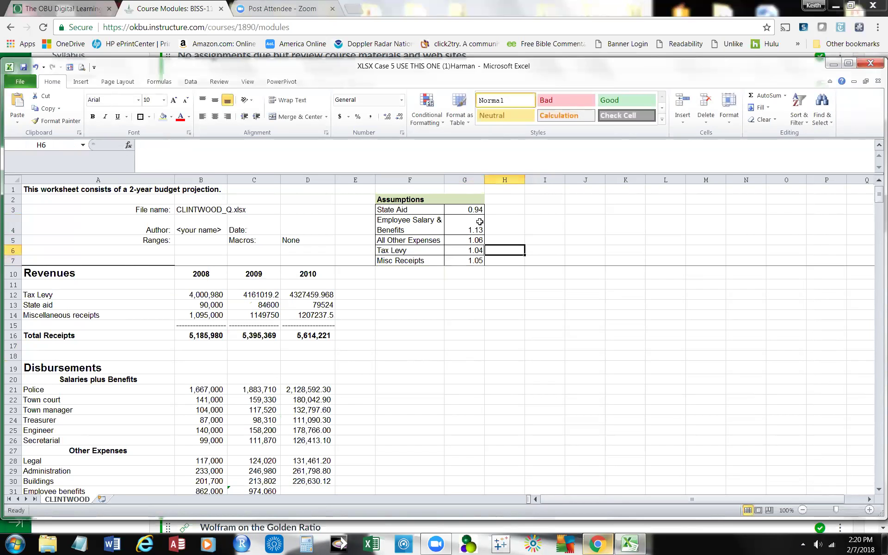
- Review the assumption formulas for State Aid, Employee Salary & Benefits, All Other Expenses and Tax Levy
left_click(470, 210)
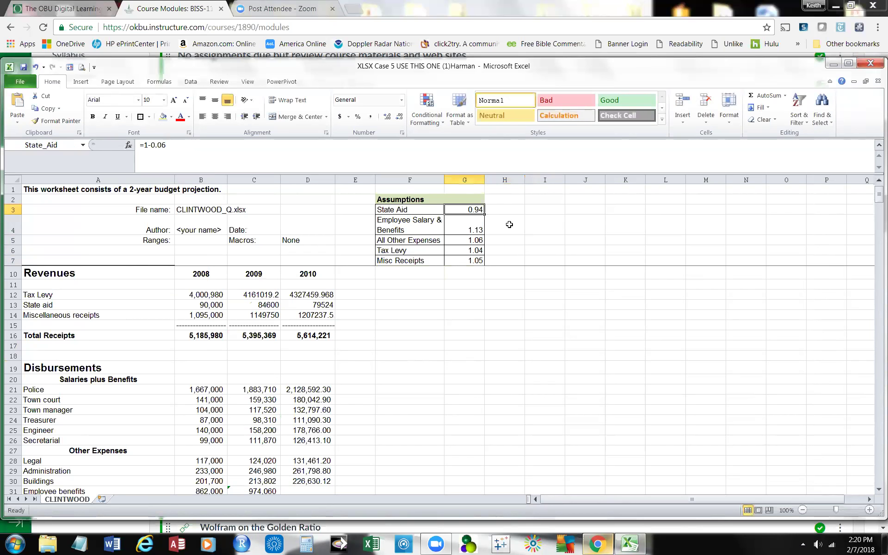
left_click(456, 226)
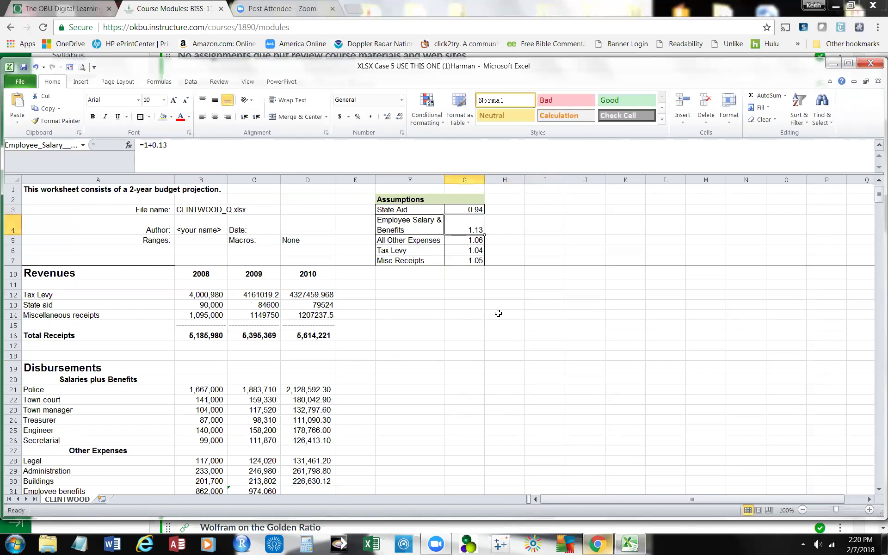
left_click(461, 240)
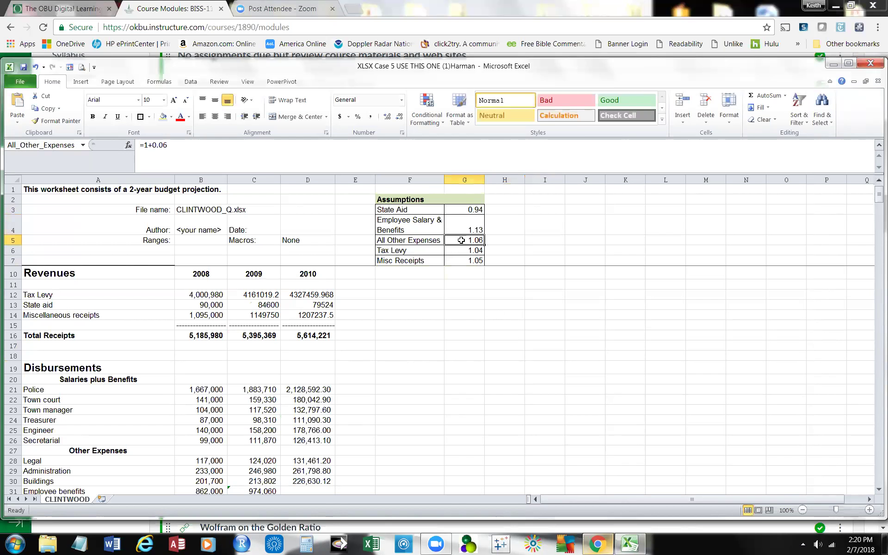
left_click(450, 252)
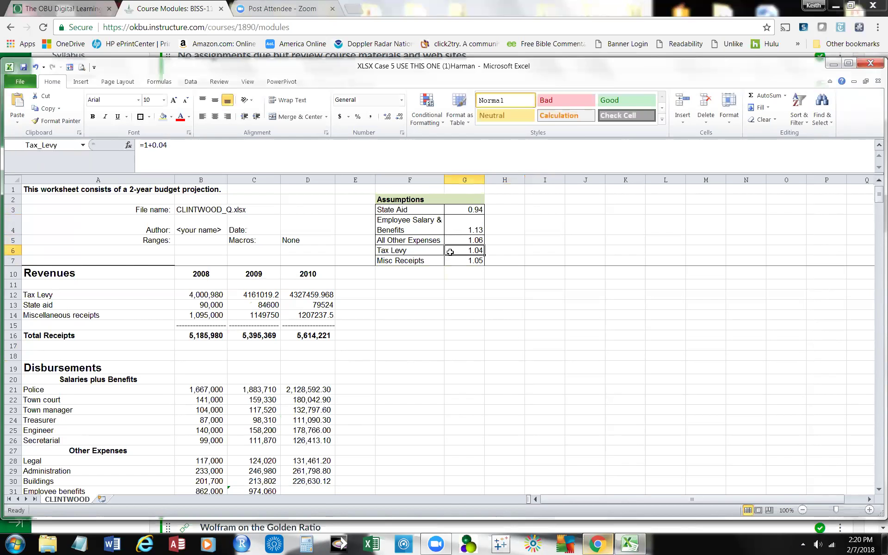
- Examine the Misc Receipts assumption formula, the 2008 revenue entries and the 2008 Total Receipts formula
left_click(472, 263)
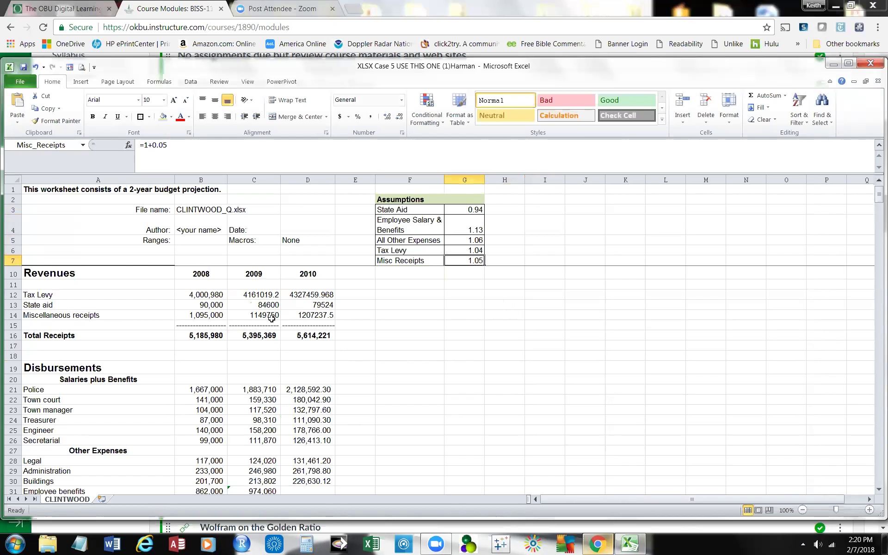
left_click(204, 296)
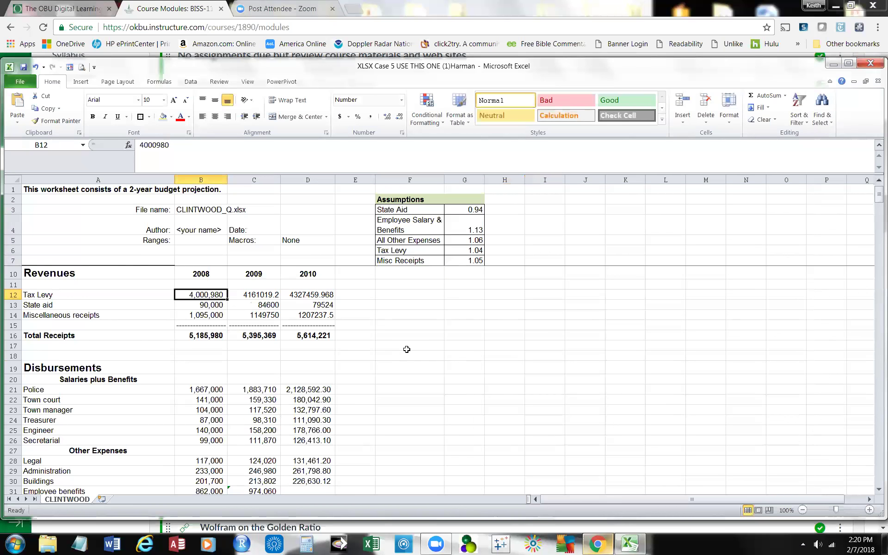
key("Down")
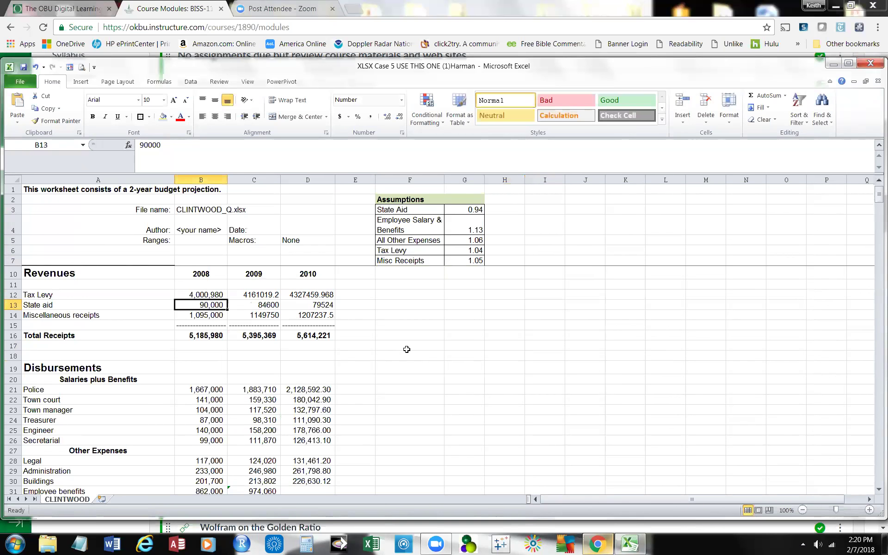
key("Down")
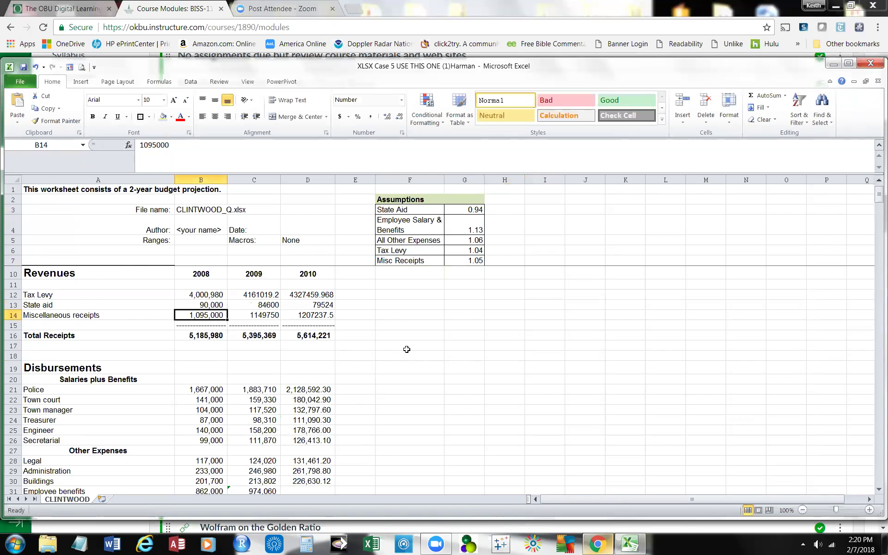
key("Down")
key("Down")
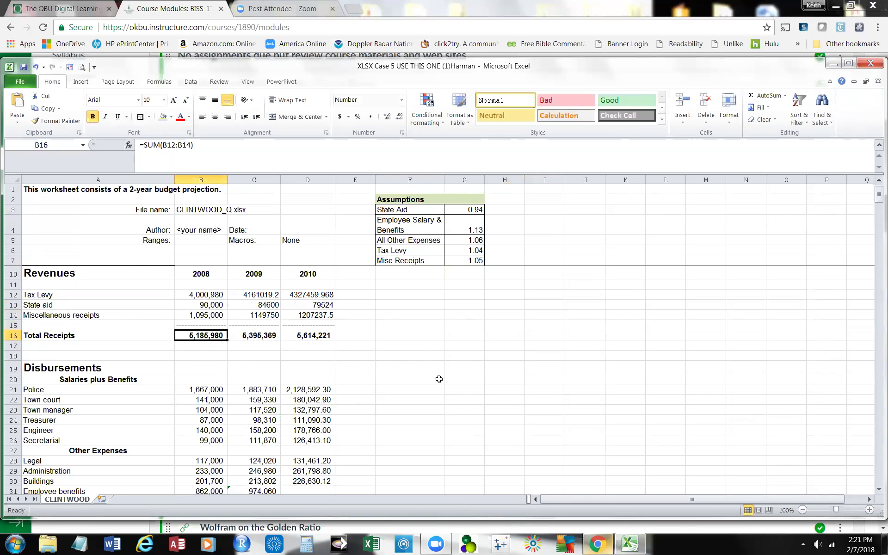
- Examine the 2008 Salaries plus Benefits entries from Police down to Secretarial in column B
key("Down")
key("Down")
key("Down")
key("Down")
key("Down")
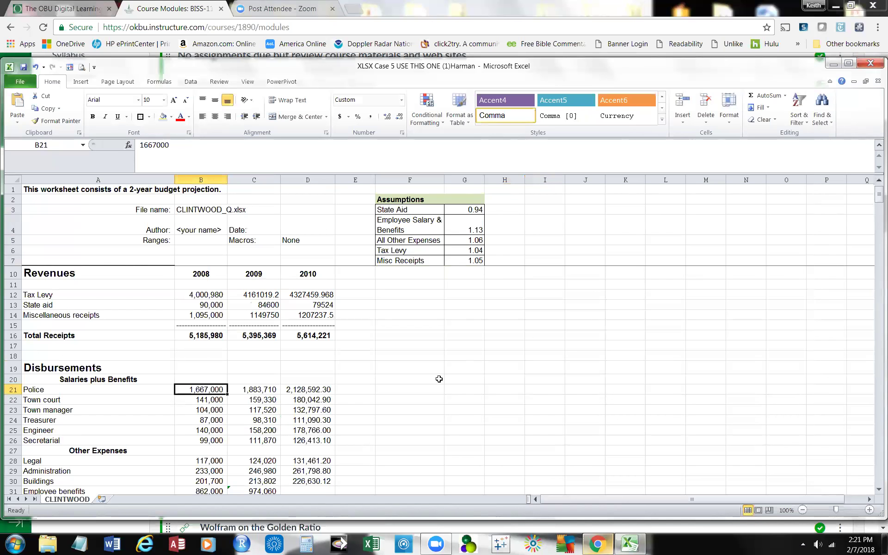
key("Down")
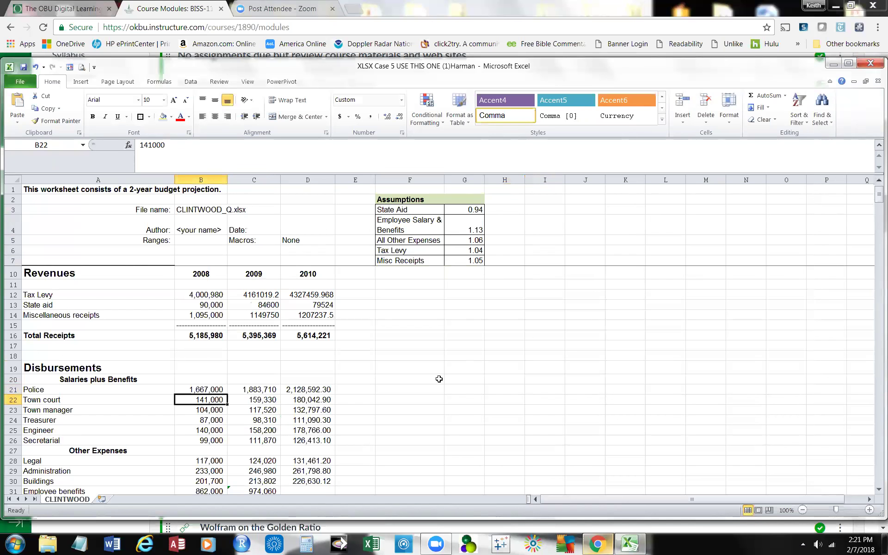
key("Down")
key("Down")
key("Down")
key("Down")
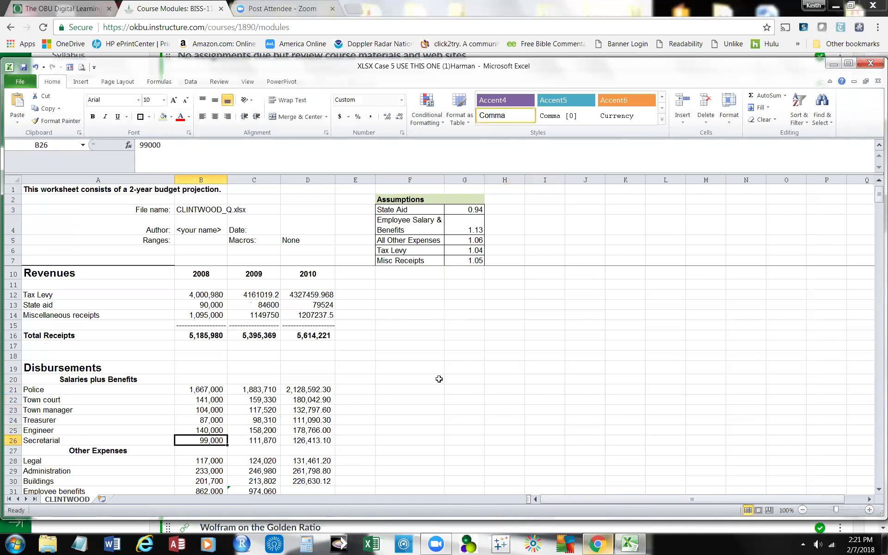
- Examine the 2008 Other Expenses entries from Legal down to Debt service in column B
key("Down")
key("Down")
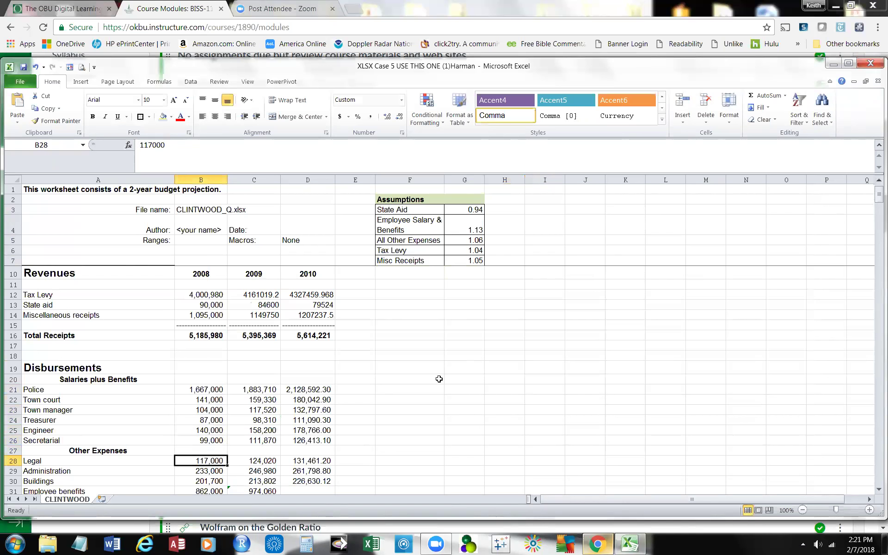
scroll(397, 353, "down", 2)
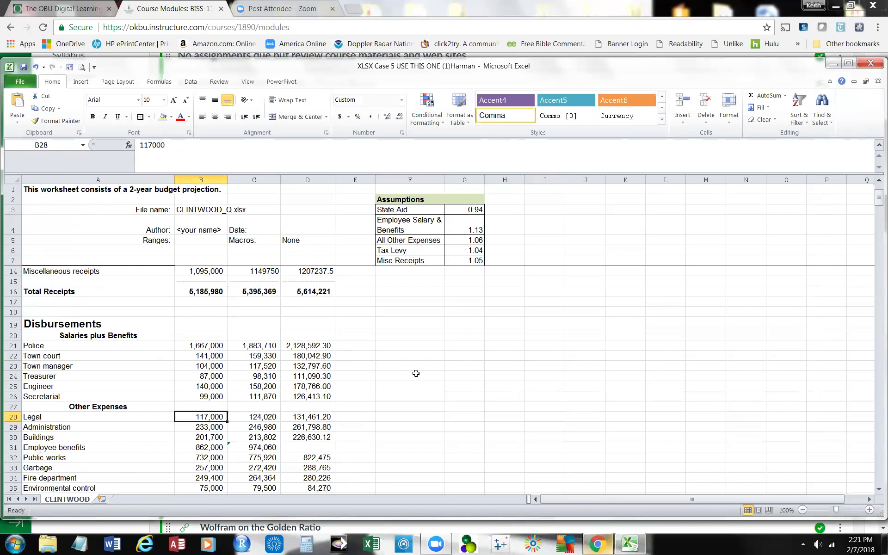
key("Down")
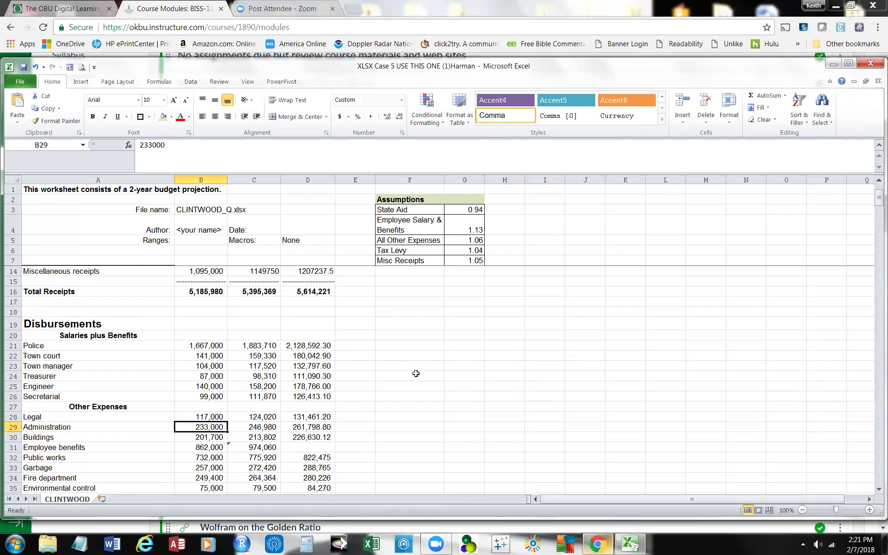
key("Down")
key("Down")
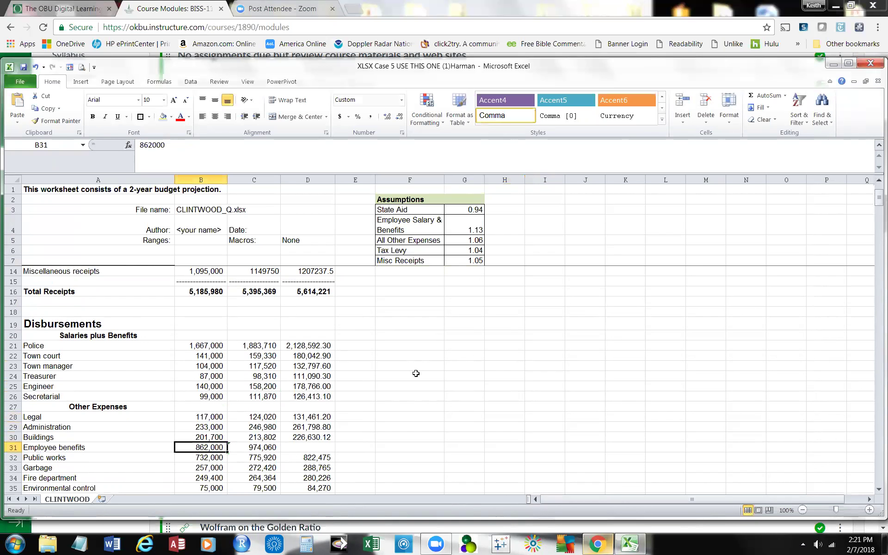
key("Down")
key("Down")
key("Down")
key("Down")
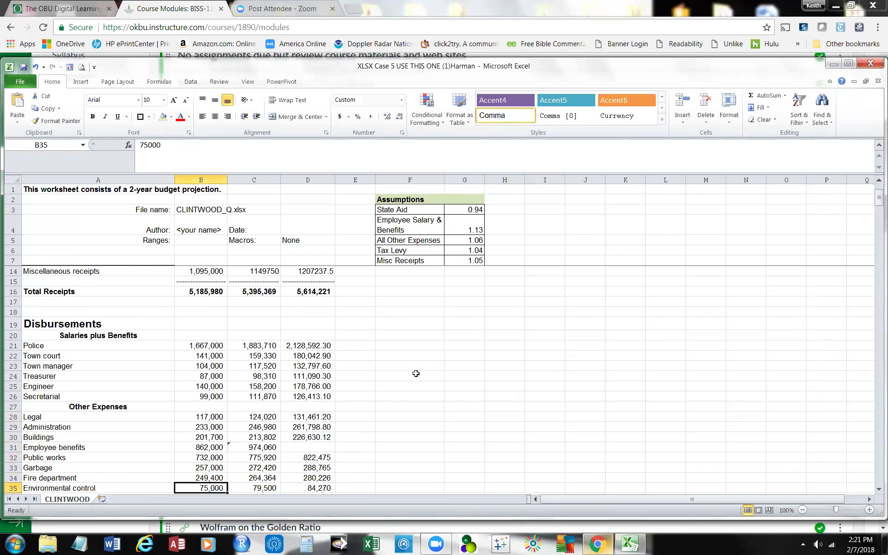
key("Down")
key("Down")
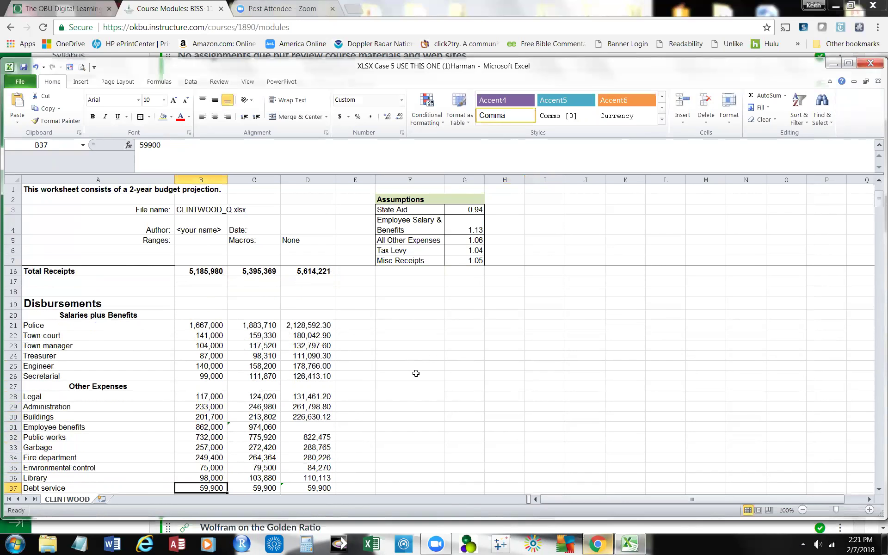
key("Down")
key("Up")
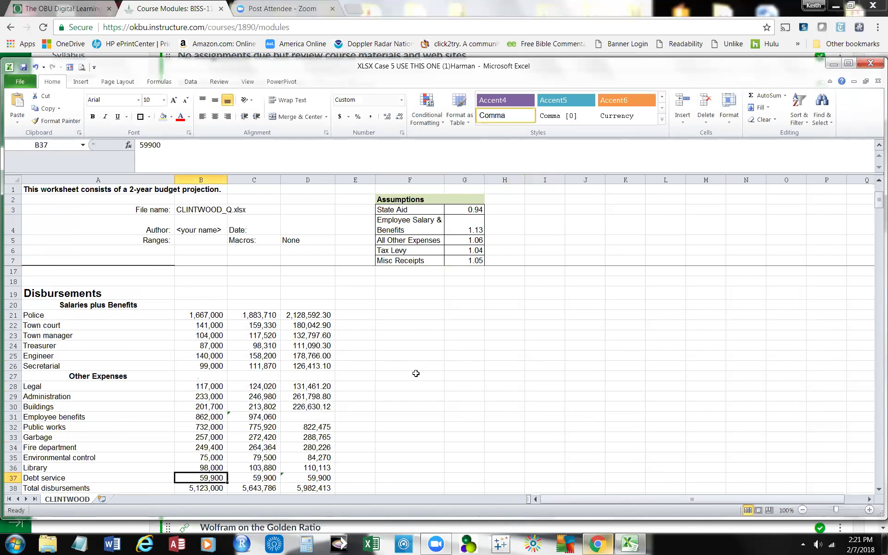
- Check the Debt service row across the years and the 2008 formulas for Total disbursements and Receipts less disbursements
key("Right")
key("Right")
key("Left")
key("Left")
key("Down")
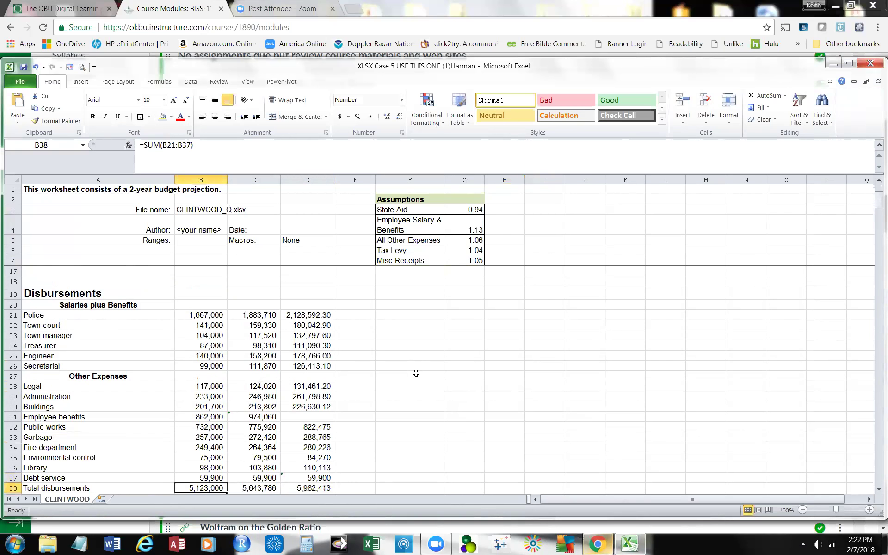
scroll(416, 373, "down", 1)
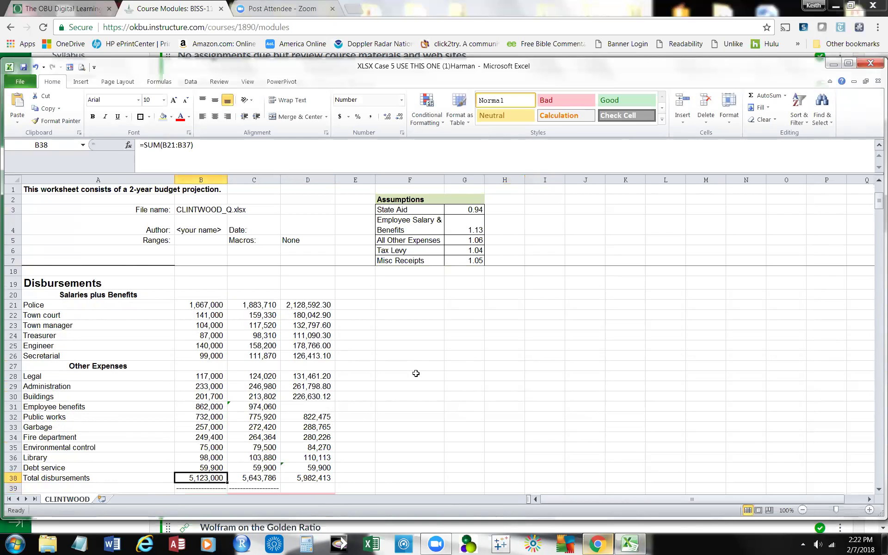
key("Down")
key("Down")
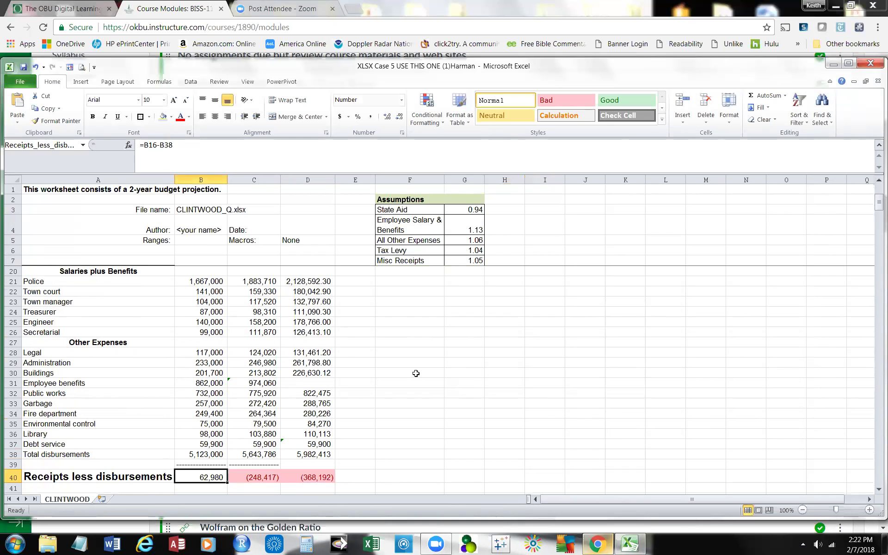
- Recheck the 2008 Receipts less disbursements formula in B40
scroll(376, 400, "up", 2)
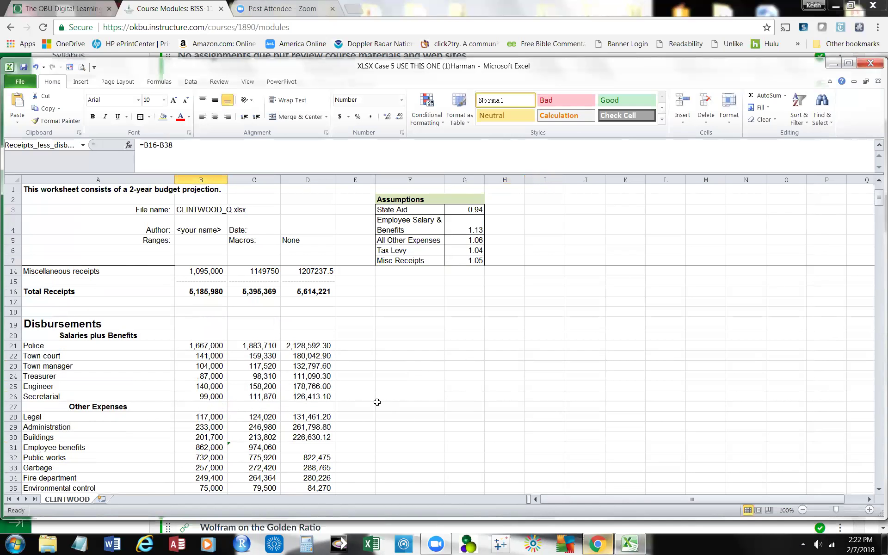
left_click(411, 346)
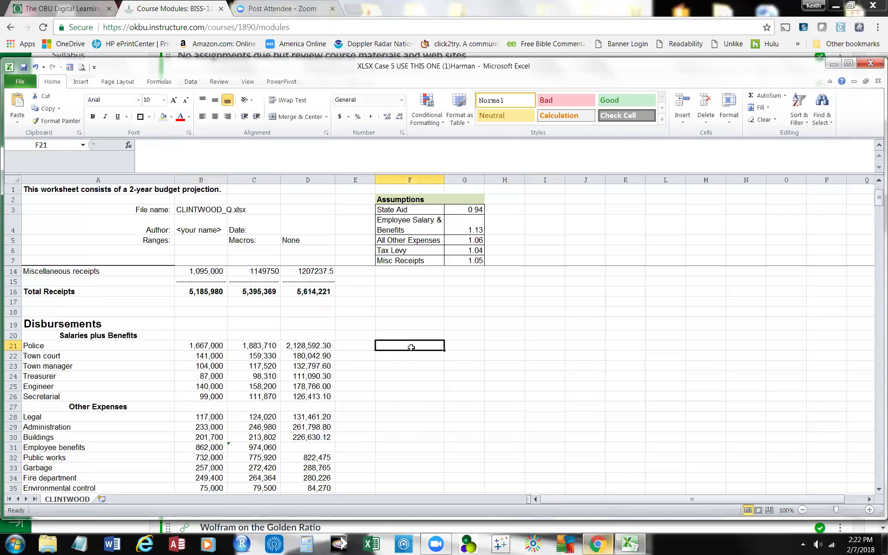
scroll(411, 377, "down", 2)
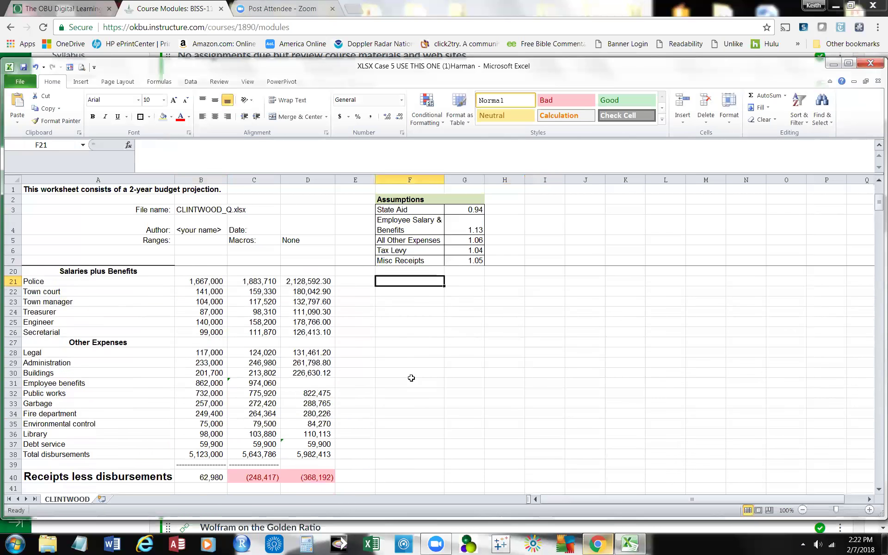
left_click(205, 474)
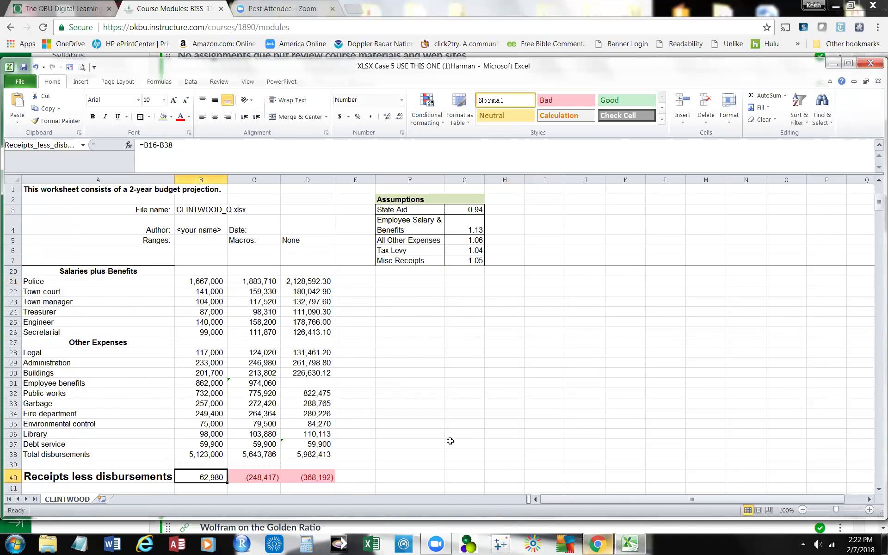
left_click(416, 423)
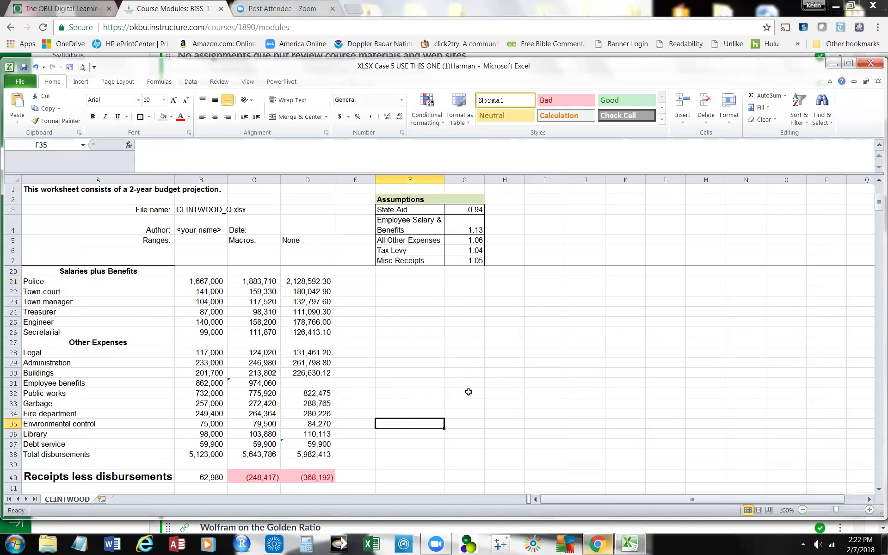
- Define the workbook-scoped name TotalReceipts for the 2008 Total Receipts cell, B16 on the CLINTWOOD sheet
scroll(469, 381, "up", 2)
scroll(471, 382, "up", 2)
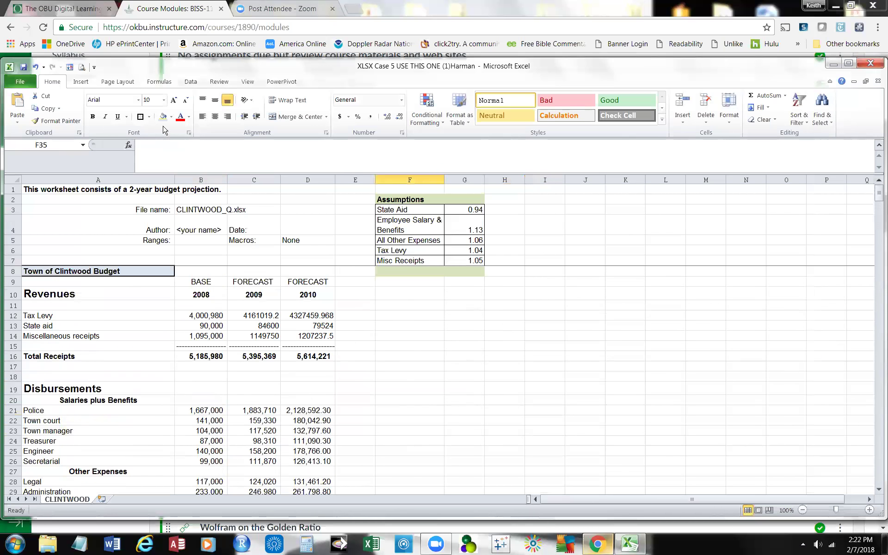
left_click(159, 83)
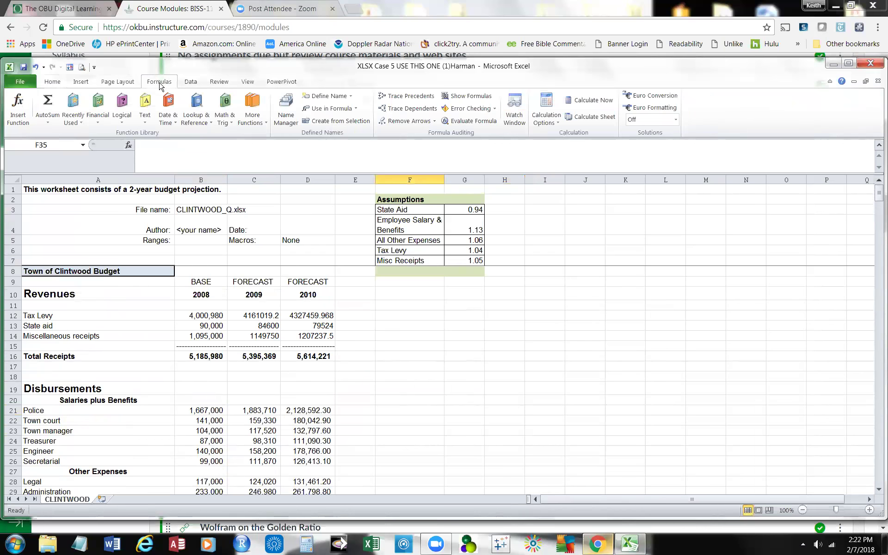
left_click(350, 97)
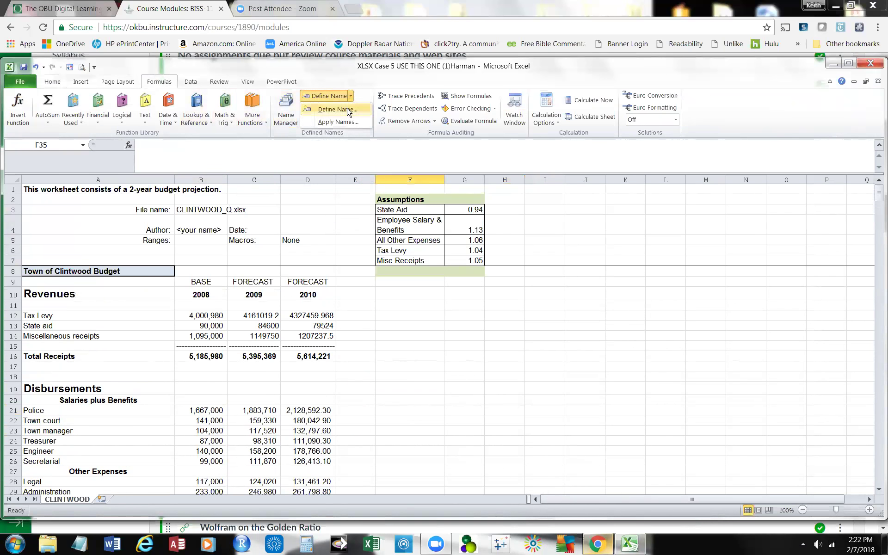
left_click(349, 111)
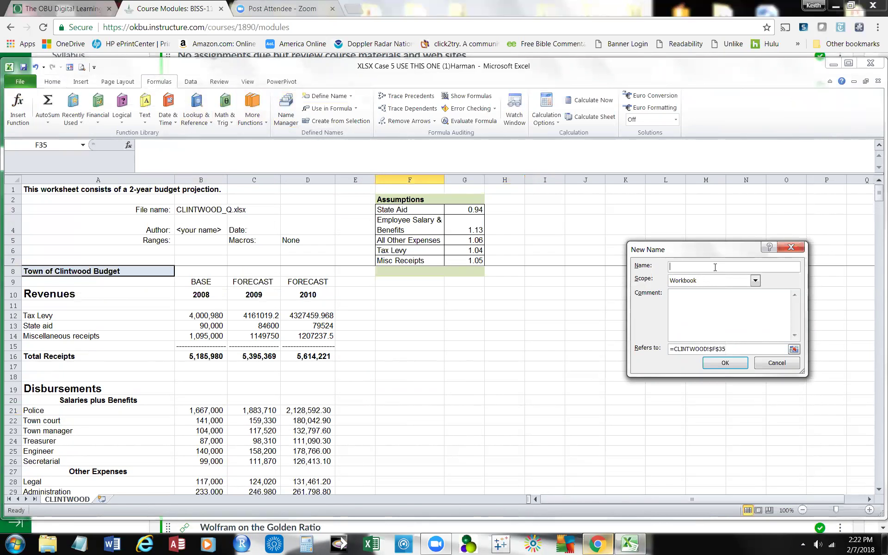
type("TotalRec")
type("eipts")
left_click(793, 349)
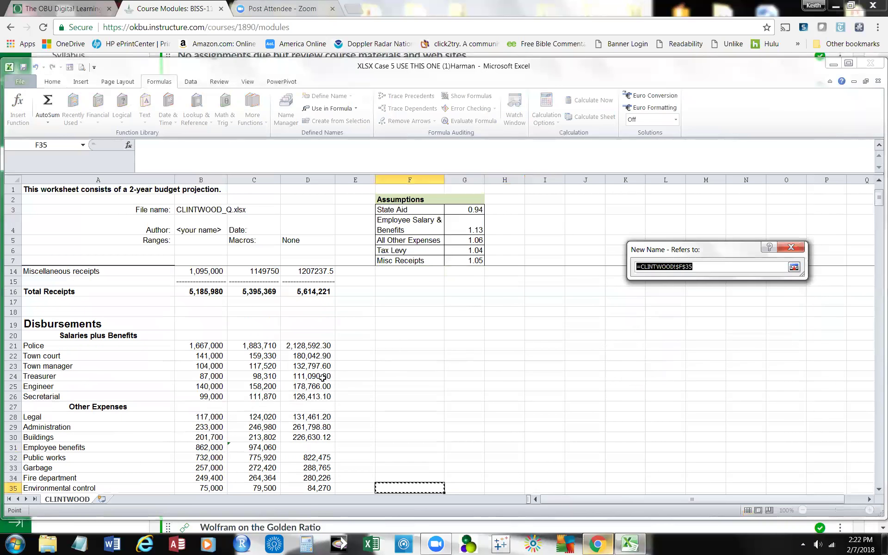
left_click(201, 290)
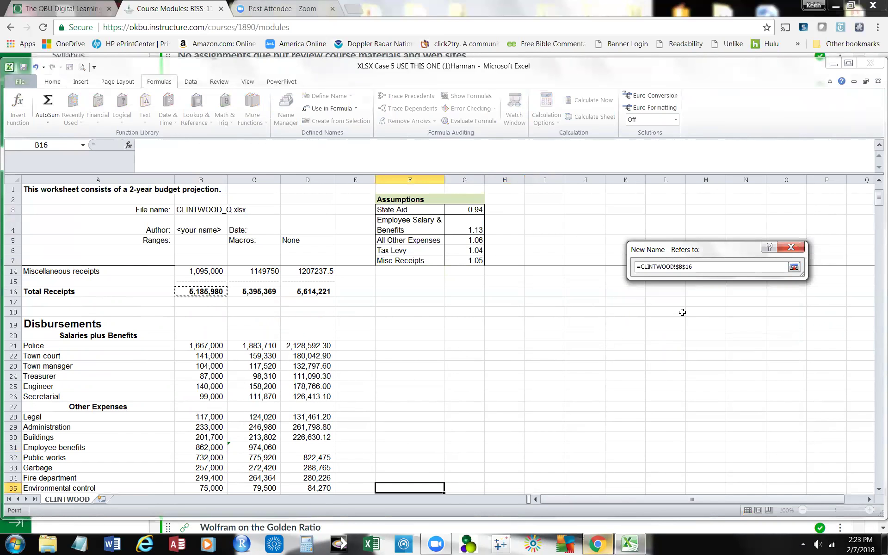
left_click(794, 267)
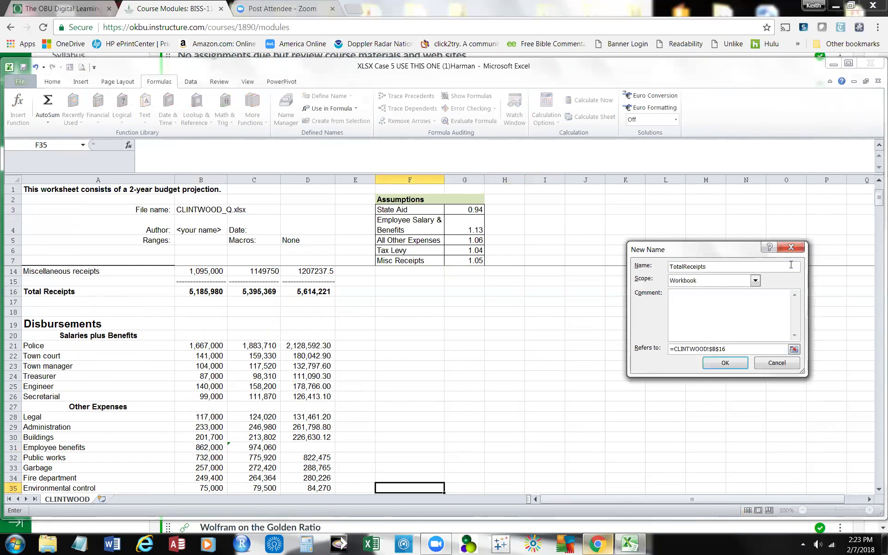
left_click(725, 363)
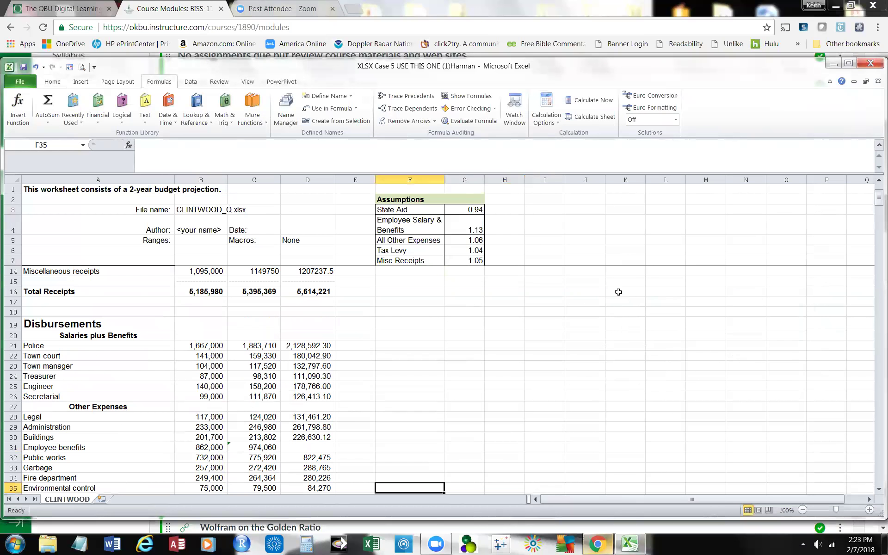
- Define the workbook-scoped name TotalDisbursements for the 2008 Total disbursements cell, B38 on the CLINTWOOD sheet
left_click(350, 96)
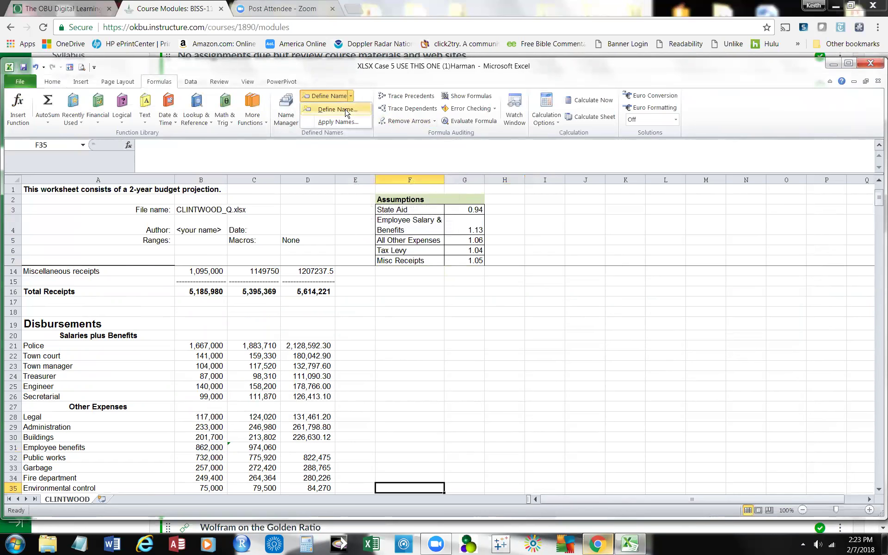
left_click(345, 110)
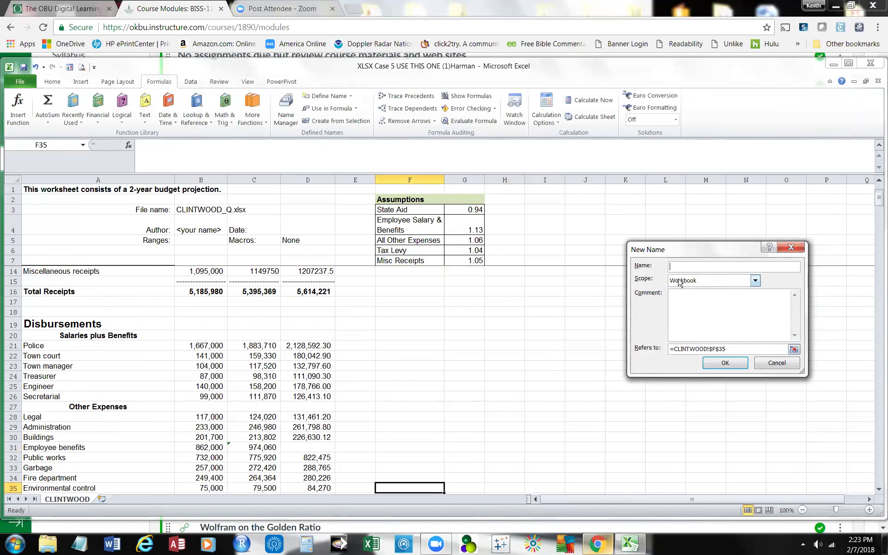
type("TotalDisbursements")
left_click(793, 349)
scroll(536, 432, "down", 3)
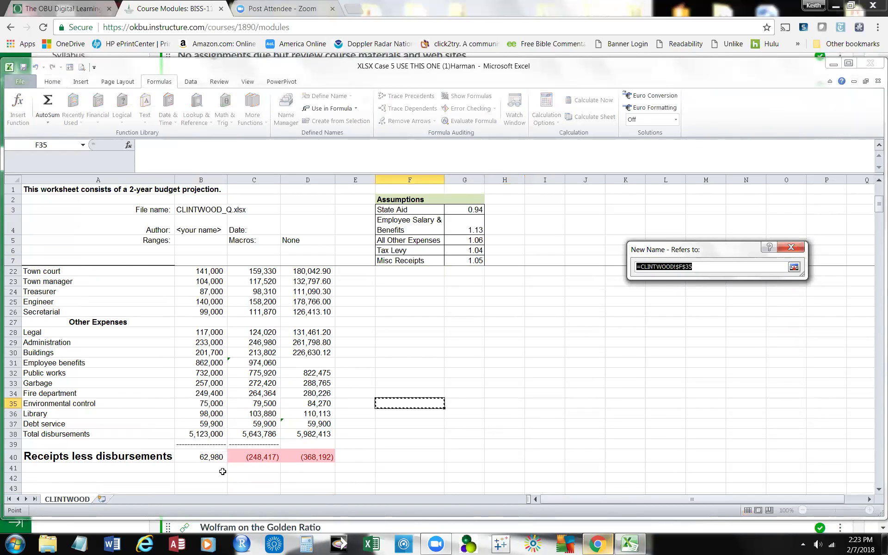
left_click(200, 434)
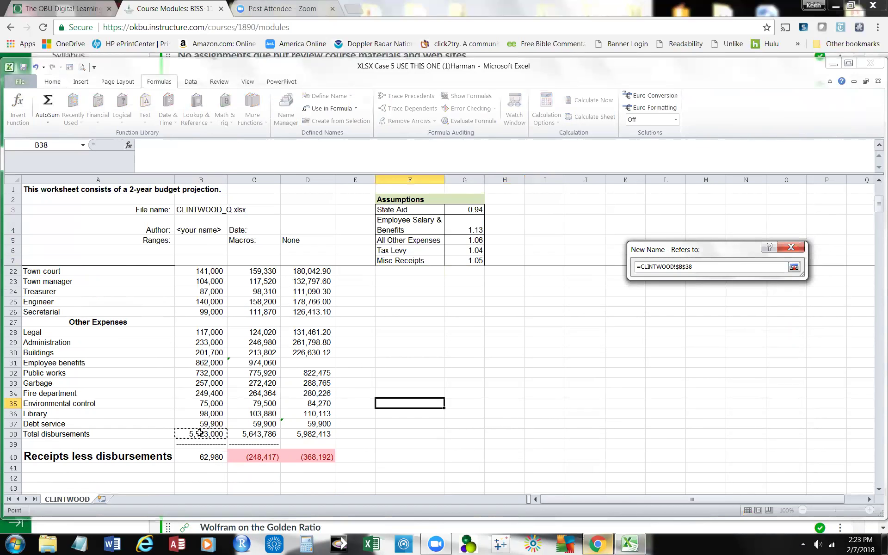
left_click(793, 267)
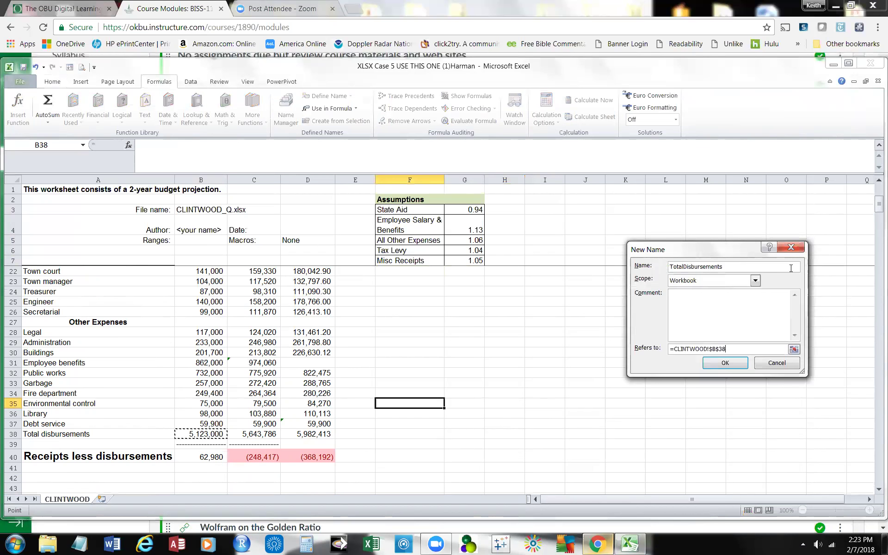
left_click(719, 368)
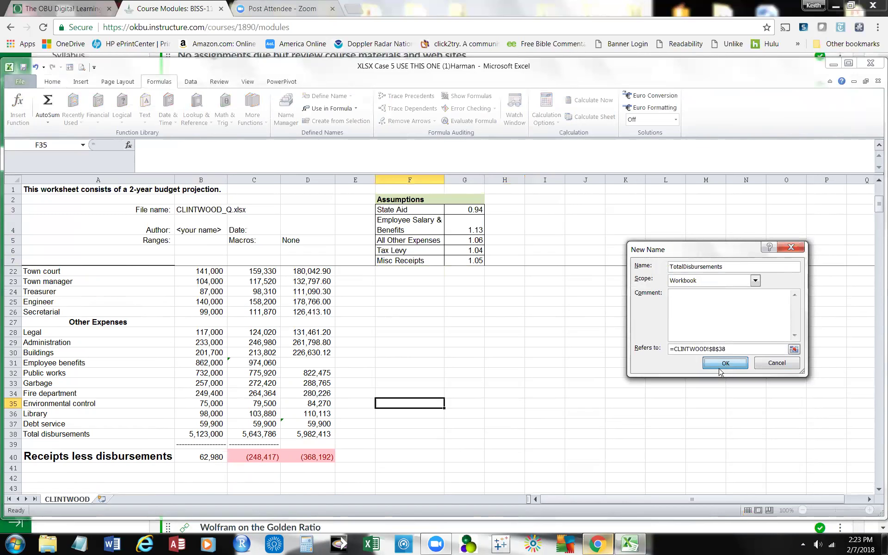
left_click(723, 362)
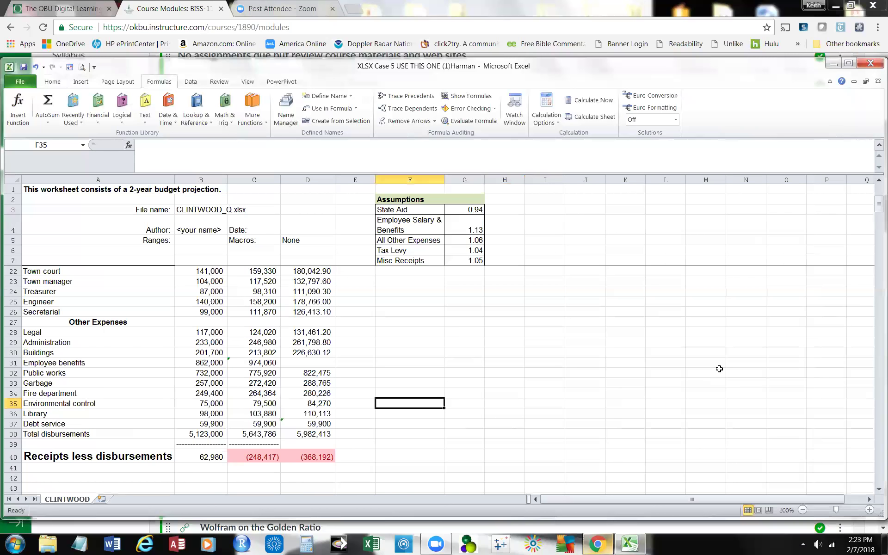
- Replace the 2008 Receipts less disbursements formula in B40 with =TotalReceipts - TotalDisbursements, using the defined names
left_click(204, 456)
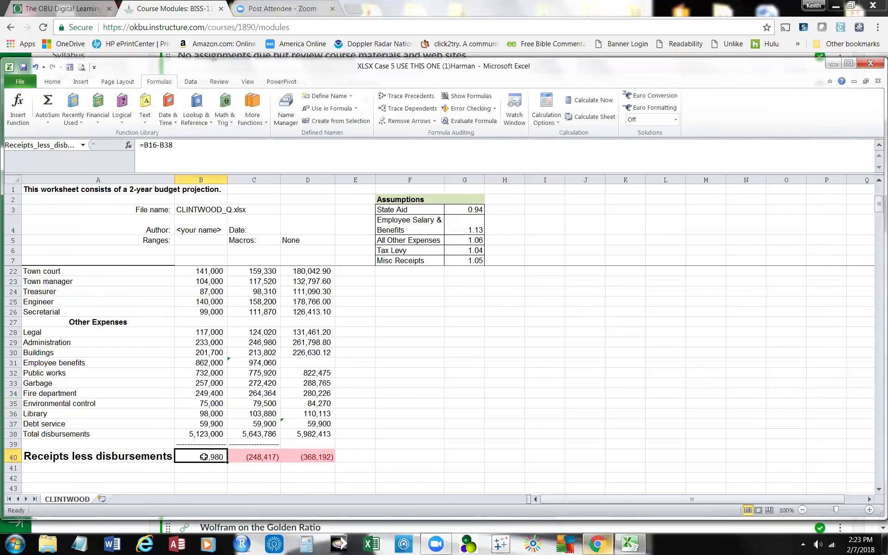
left_click(208, 150)
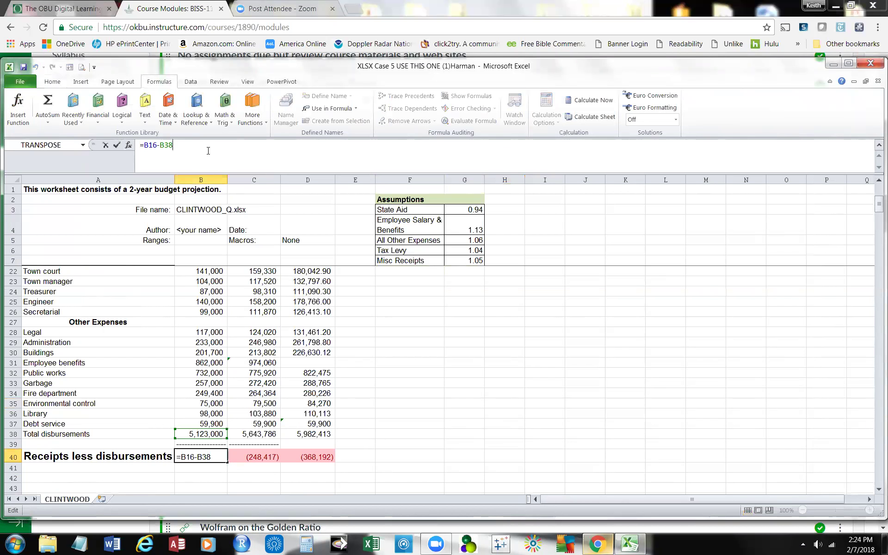
key("BackSpace")
key("BackSpace")
key("BackSpace")
key("BackSpace")
key("BackSpace")
key("BackSpace")
key("BackSpace")
key("BackSpace")
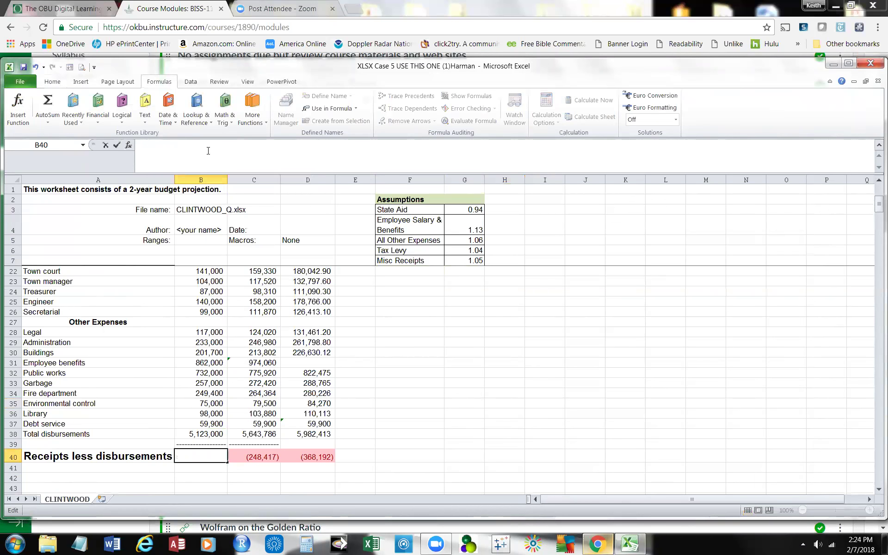
type("=")
left_click(357, 109)
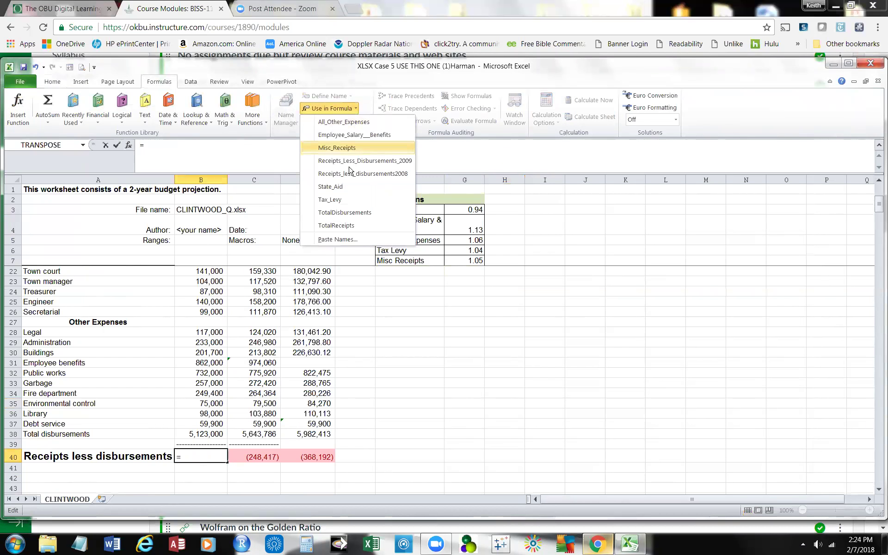
left_click(350, 225)
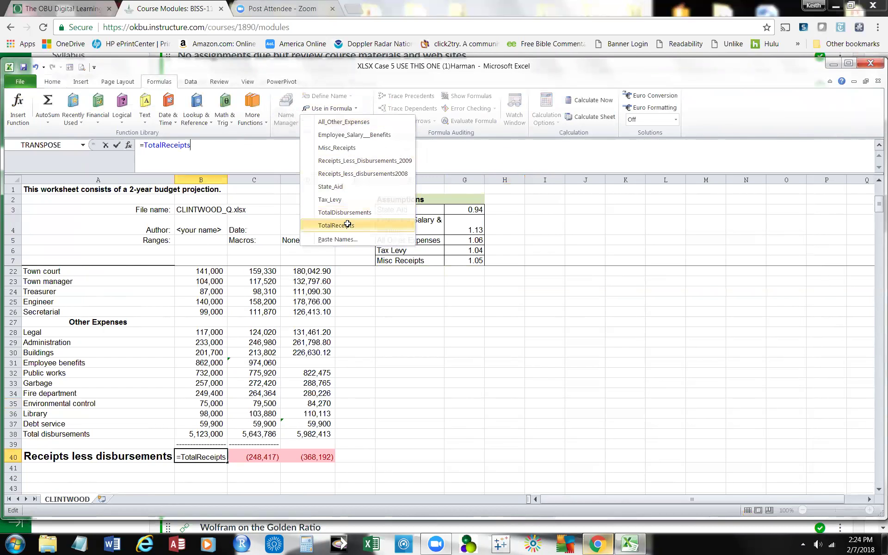
type("-")
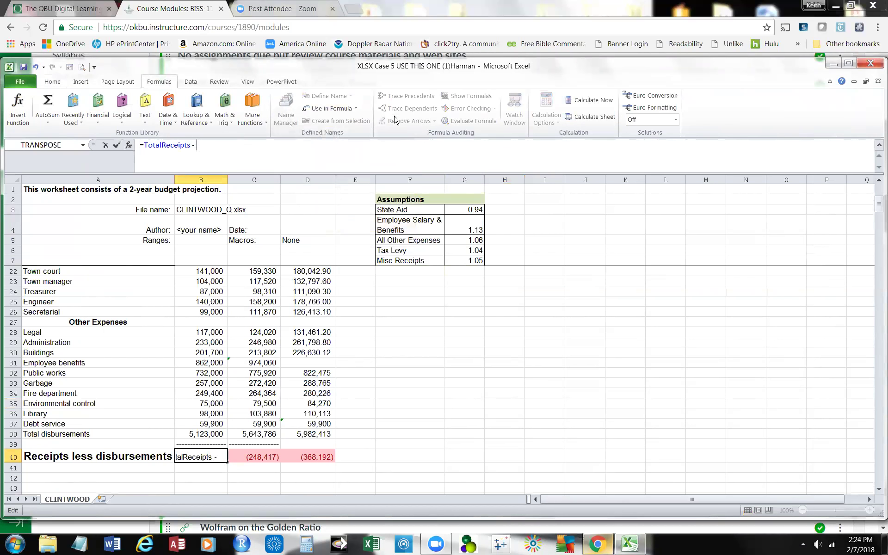
left_click(354, 109)
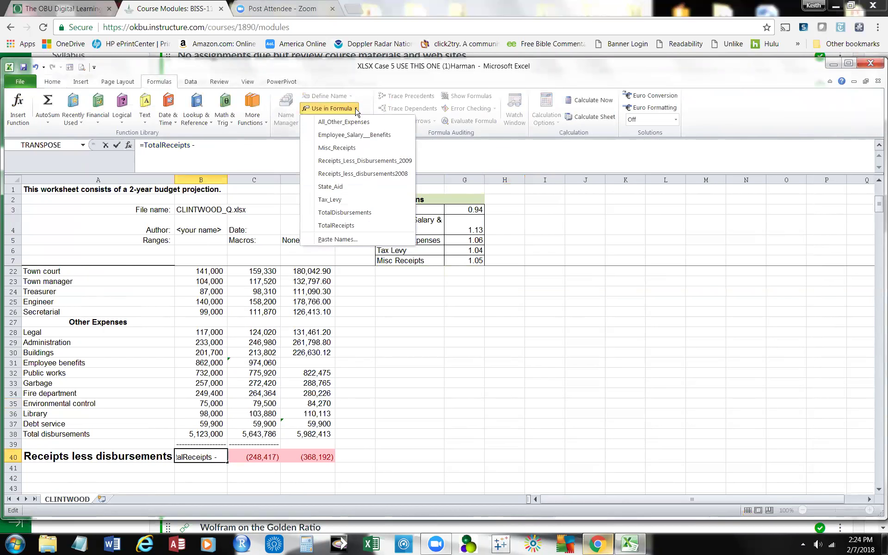
left_click(327, 215)
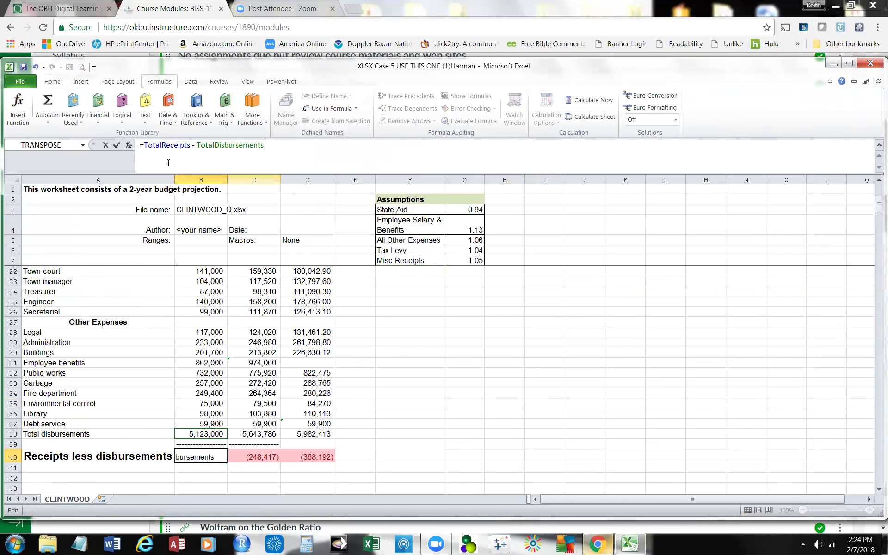
left_click(118, 146)
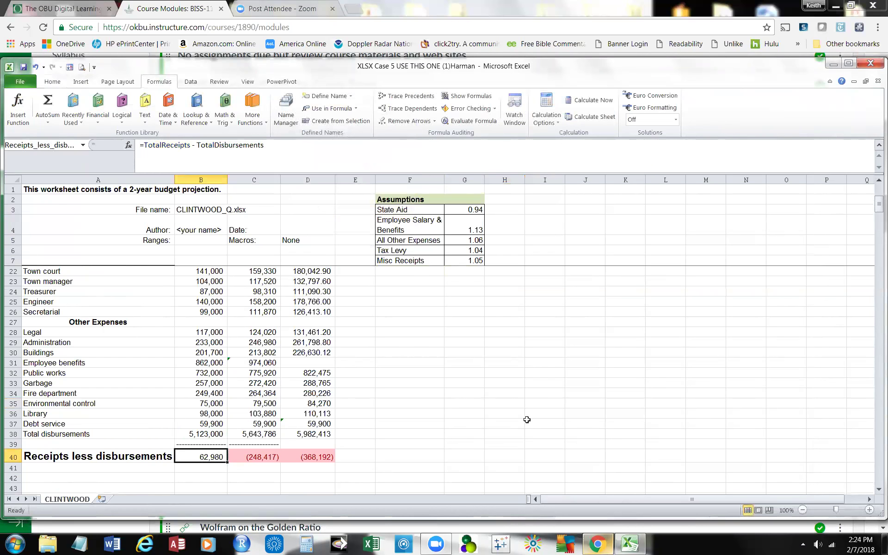
- Fill the named-range formula from B40 across to the 2009 and 2010 cells, C40 and D40
left_click(380, 466)
left_click(201, 453)
left_click_drag(227, 461, 320, 460)
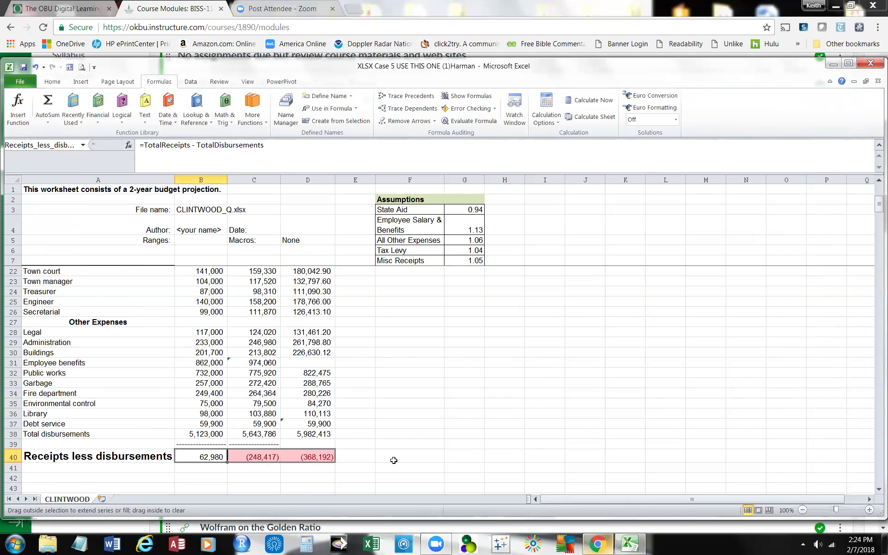
left_click(426, 455)
- Compare the Receipts less disbursements formulas for 2008, 2009 and 2010 in B40, C40 and D40
left_click(217, 456)
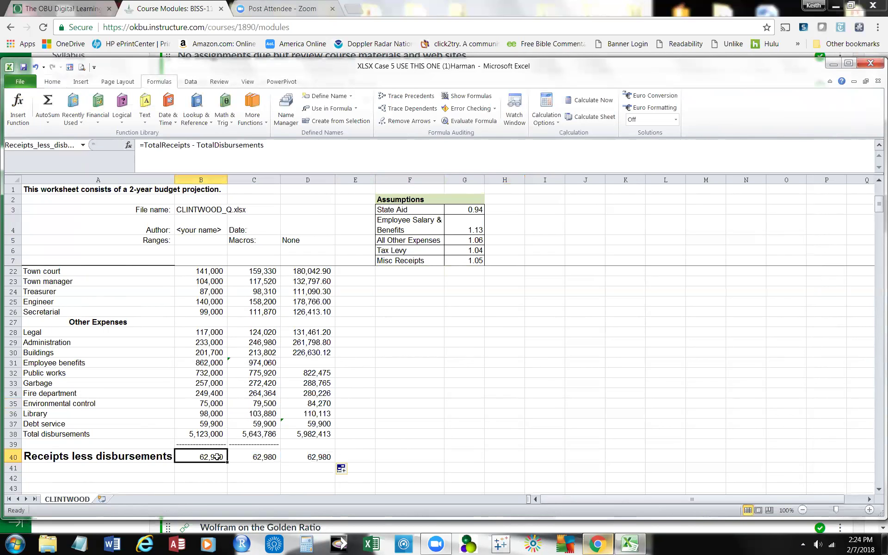
left_click(253, 456)
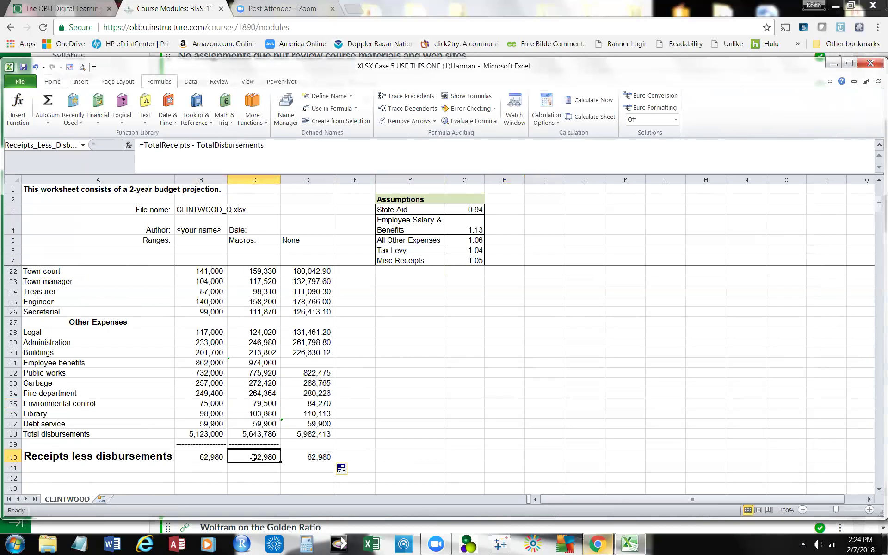
left_click(295, 456)
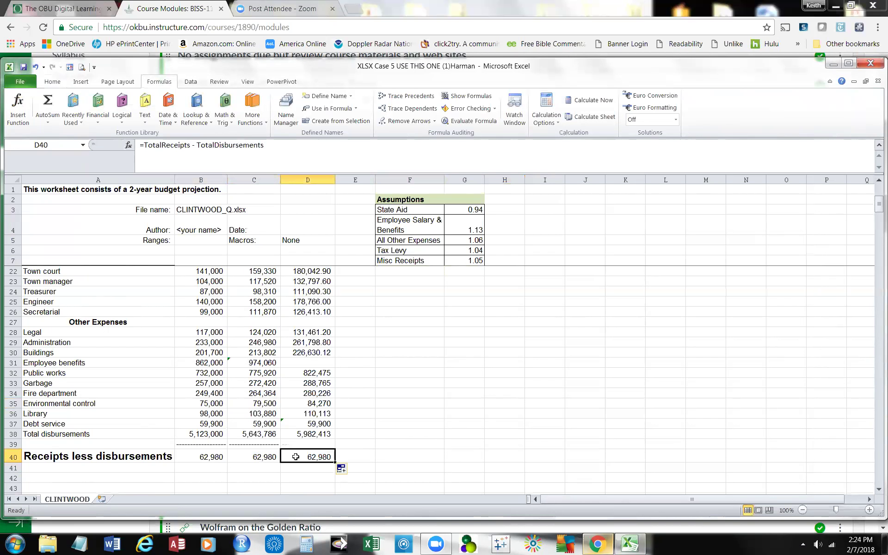
left_click(222, 457)
left_click(249, 457)
left_click(301, 456)
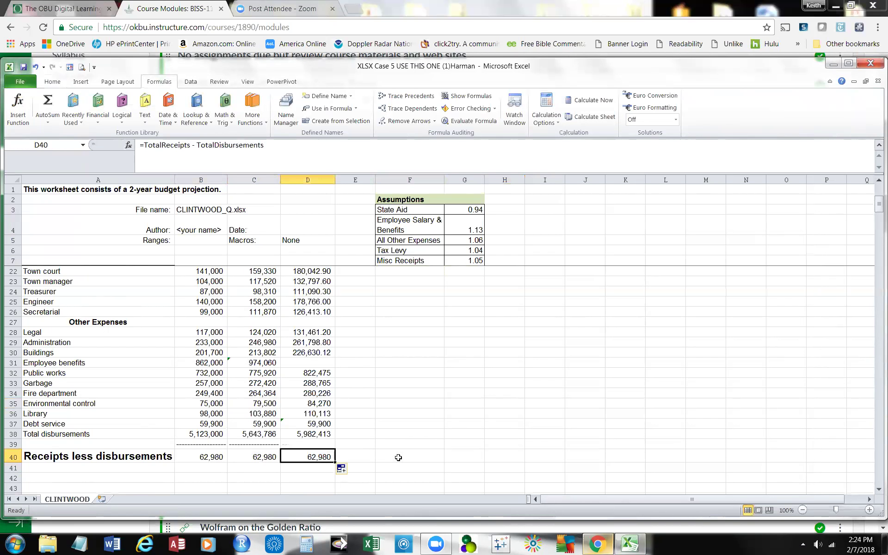
left_click(221, 456)
left_click(263, 455)
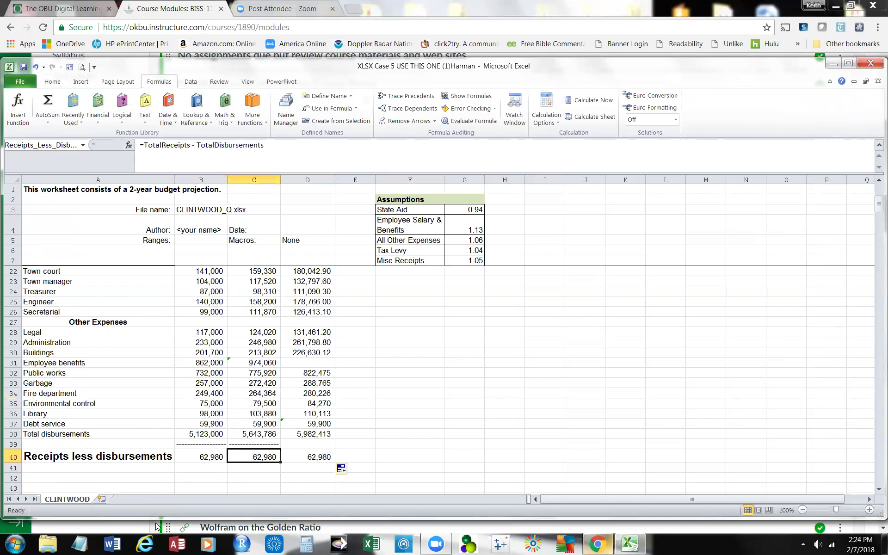
left_click(198, 455)
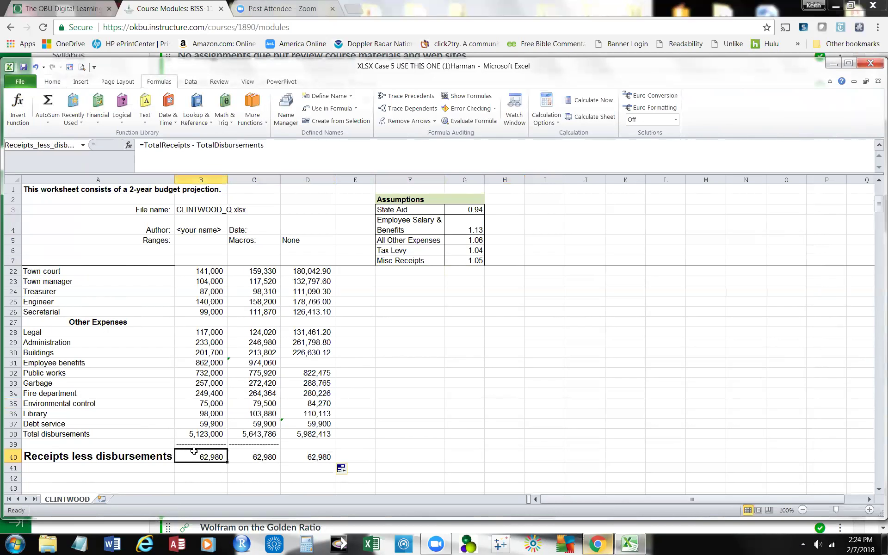
left_click(262, 456)
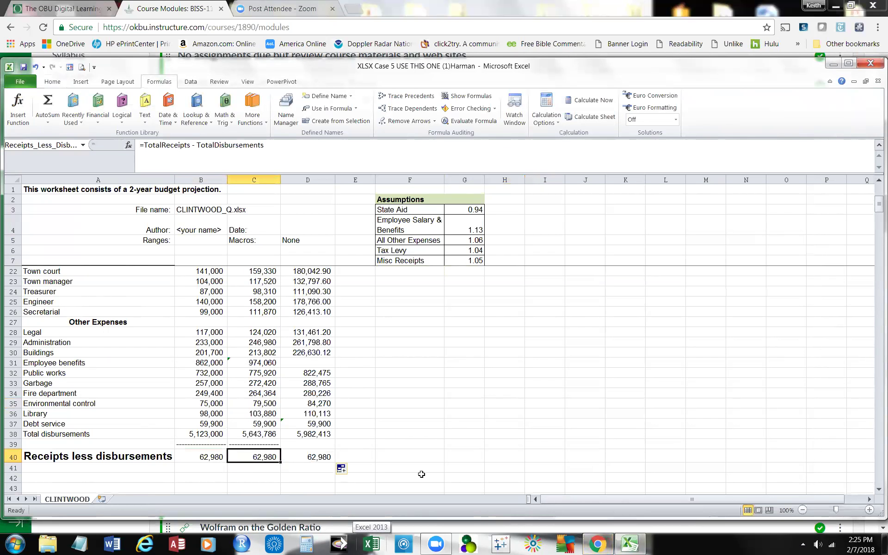
scroll(422, 474, "up", 1)
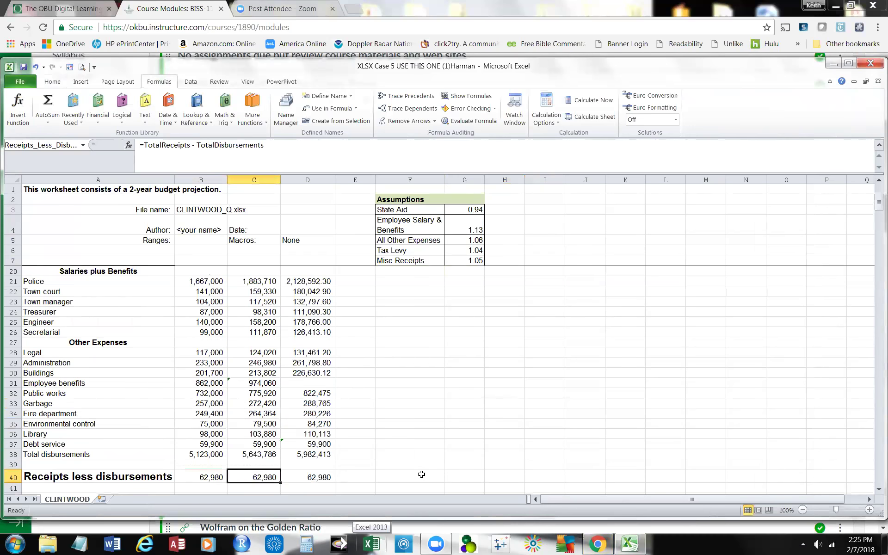
- Undo the row 40 formula changes and the earlier edits to the Assumptions values, back to the Employee Salary & Benefits edit
left_click(36, 67)
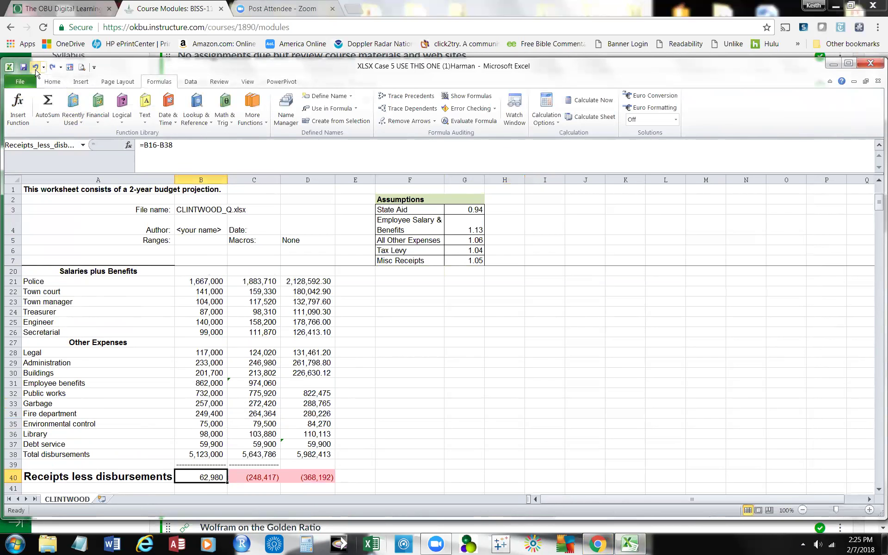
left_click(39, 68)
left_click(39, 68)
left_click(39, 69)
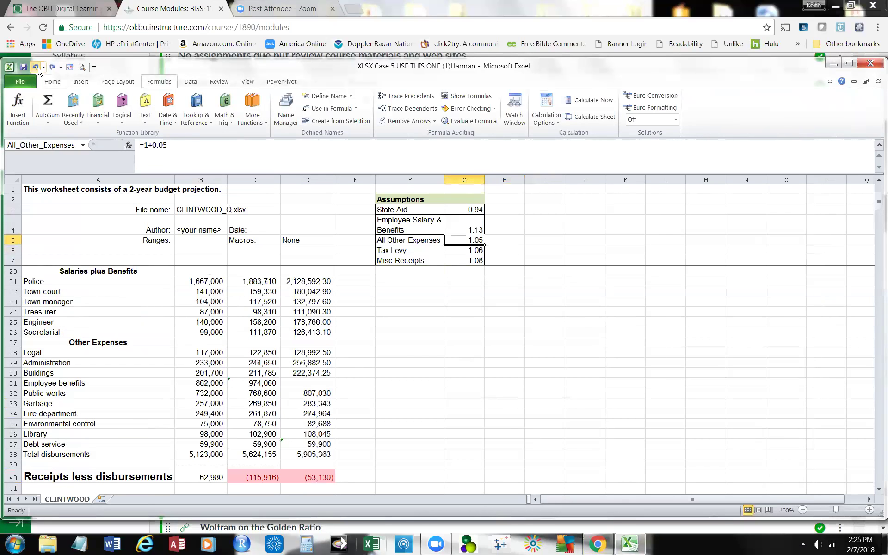
left_click(39, 68)
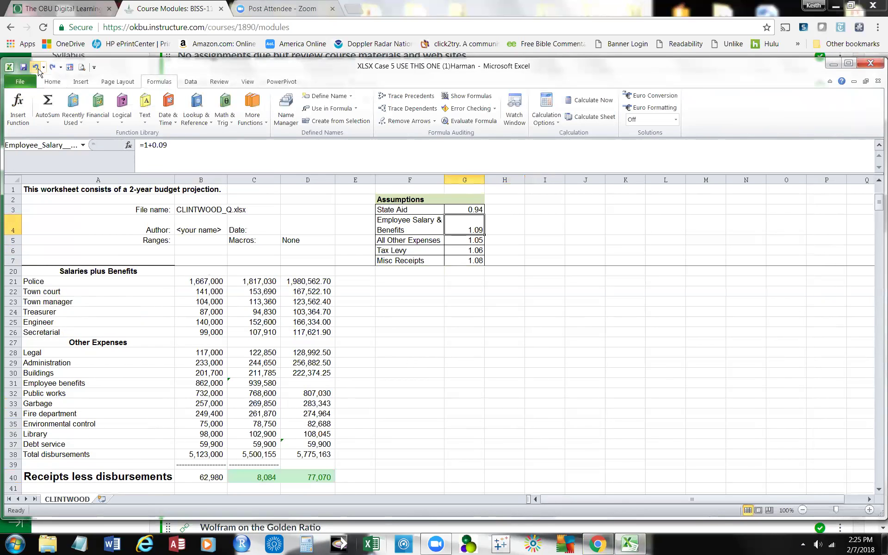
left_click(39, 69)
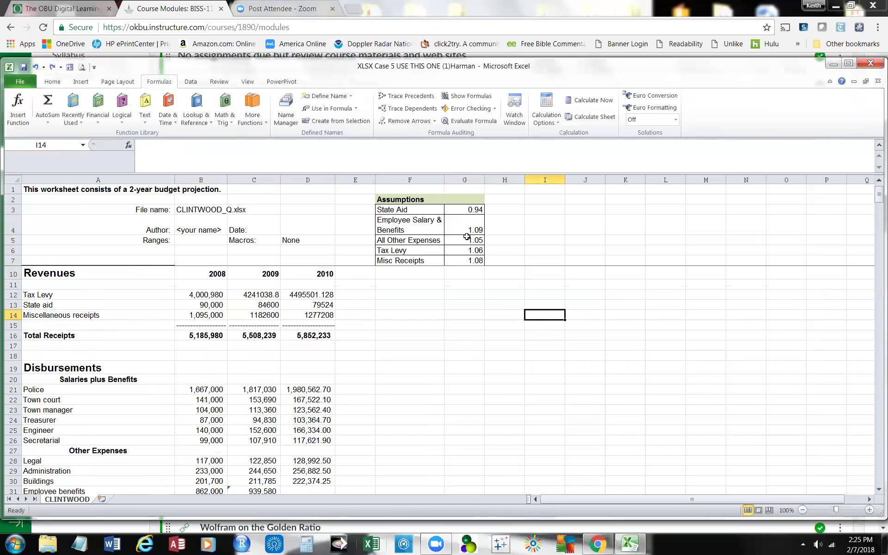
- Set the Employee Salary & Benefits assumption in G4 to =1+0.13
left_click(470, 210)
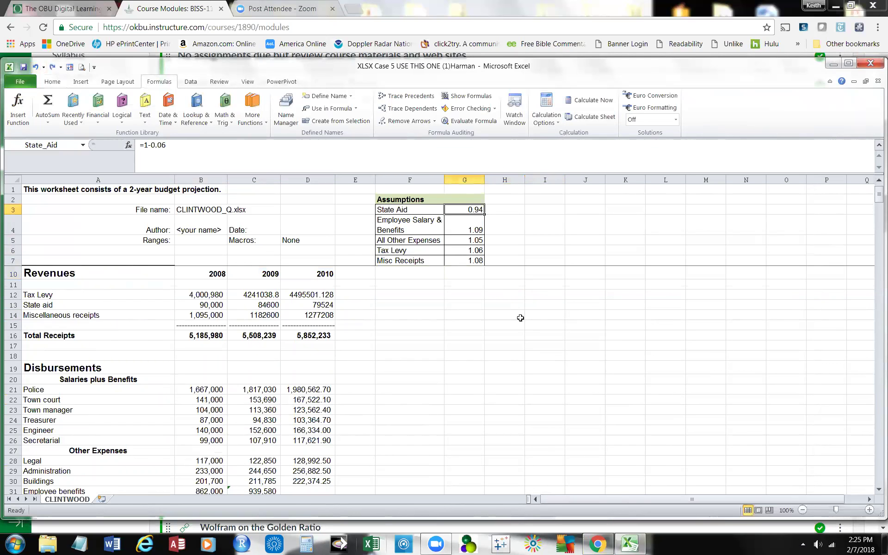
scroll(507, 323, "down", 6)
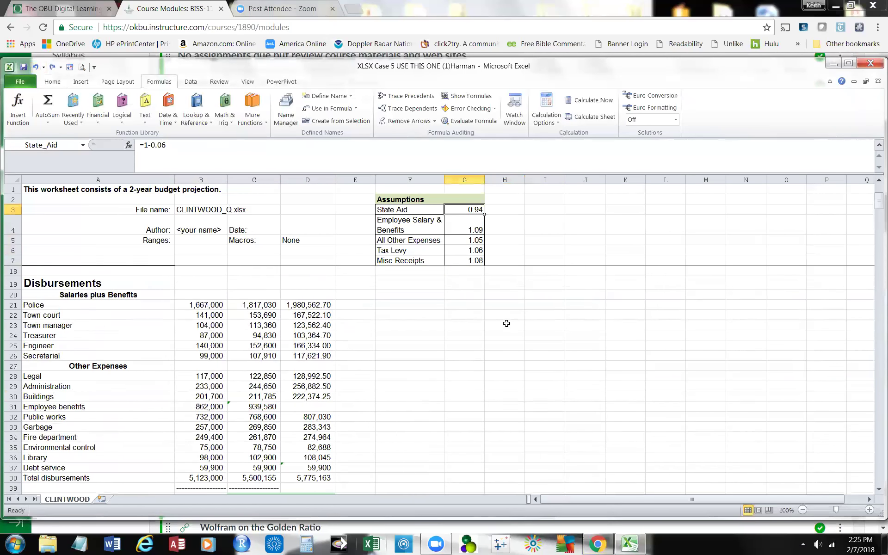
scroll(507, 323, "up", 4)
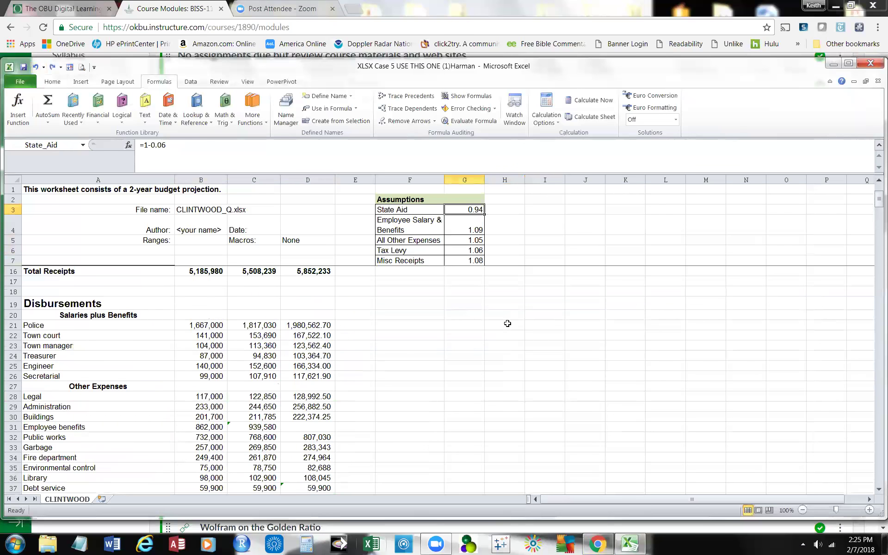
left_click(467, 230)
left_click(175, 146)
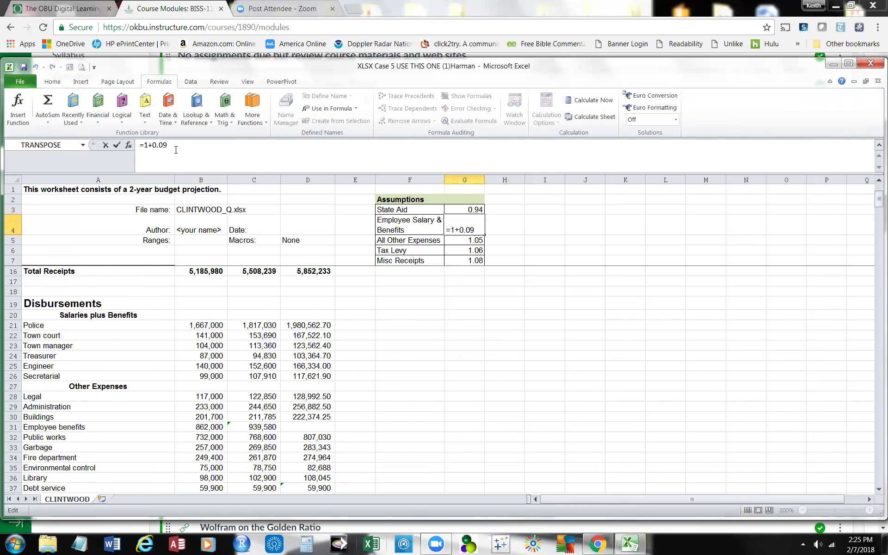
key("BackSpace")
key("BackSpace")
type("13")
key("Return")
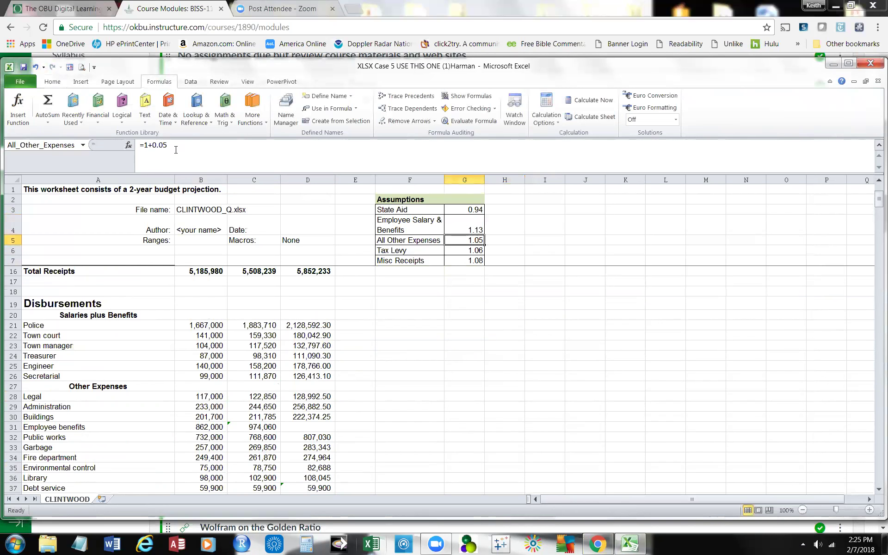
- Set the All Other Expenses assumption in G5 to =1+0.06
left_click(513, 239, "shift")
left_click(472, 241)
left_click(164, 146)
key("BackSpace")
type("6")
left_click(116, 144)
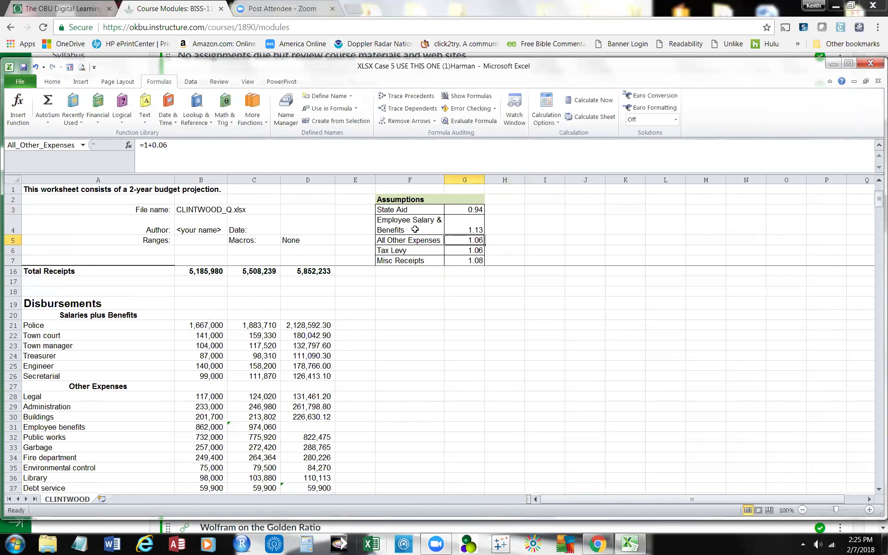
- Set the Tax Levy assumption in G6 to =1+0.04
left_click(456, 250)
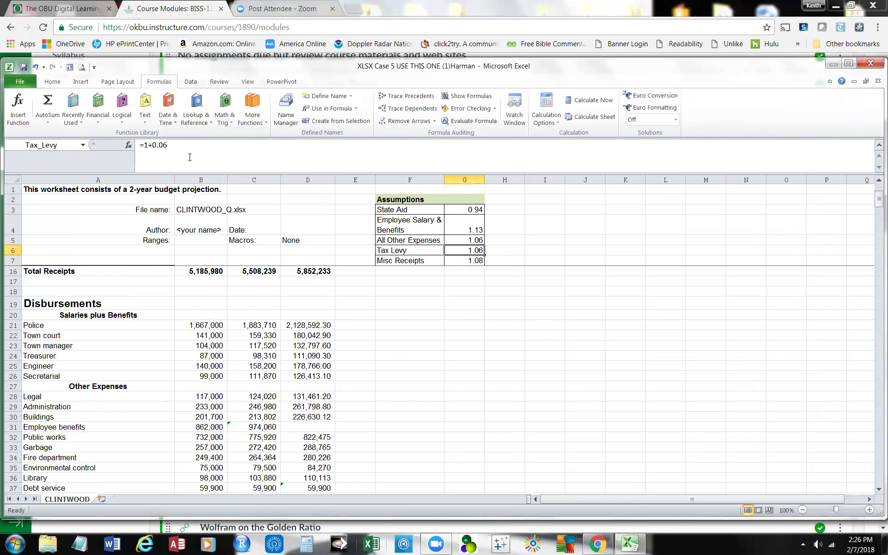
left_click(182, 144)
key("BackSpace")
type("4")
left_click(117, 145)
- Set the Misc Receipts assumption in G7 to =1+0.05
left_click(475, 263)
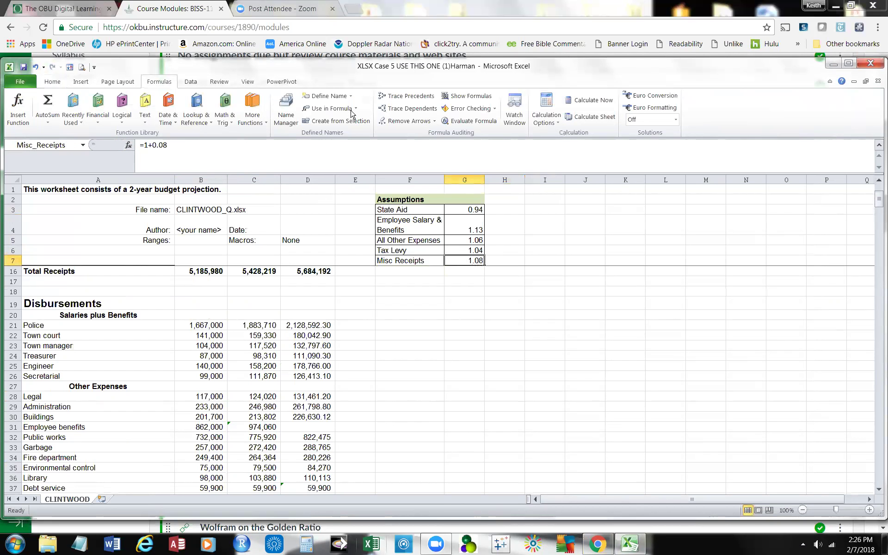
left_click(186, 152)
key("BackSpace")
type("5")
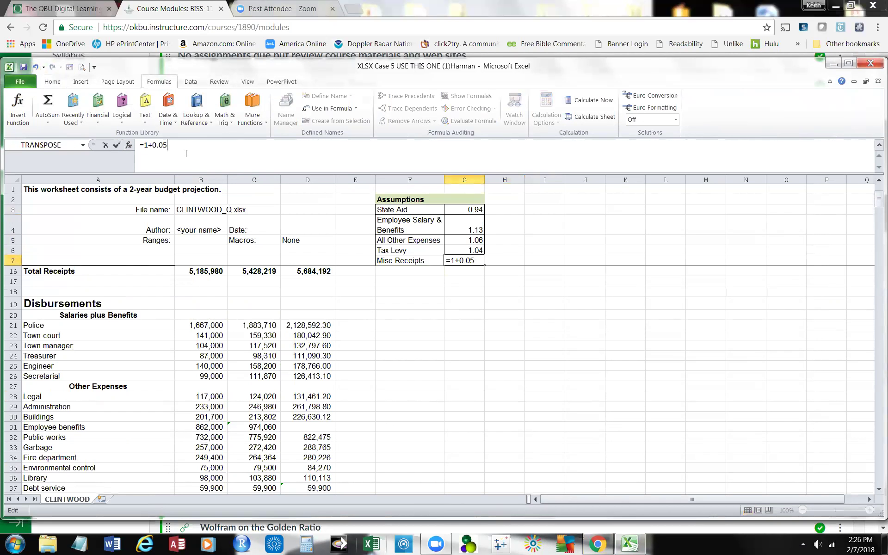
left_click(117, 144)
left_click(568, 300)
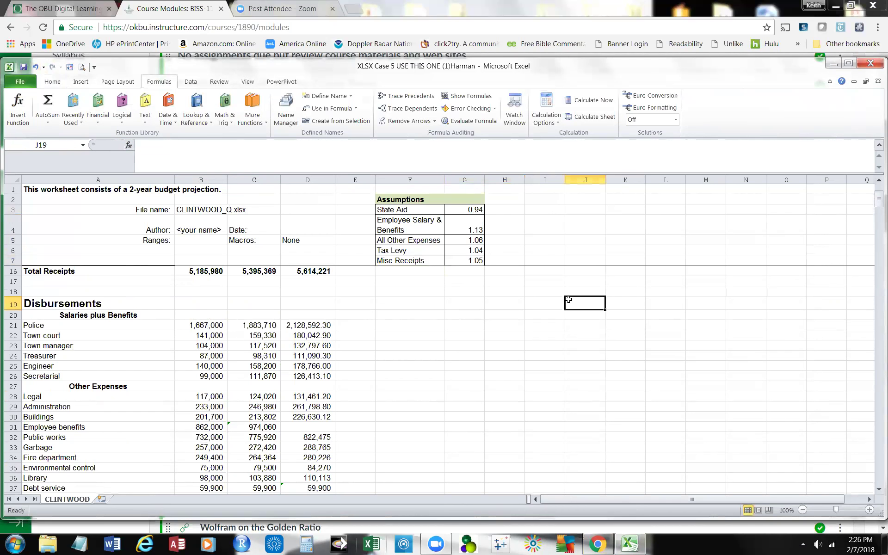
- Review the workbook's defined names and the cells they refer to in the Name Manager
left_click(287, 107)
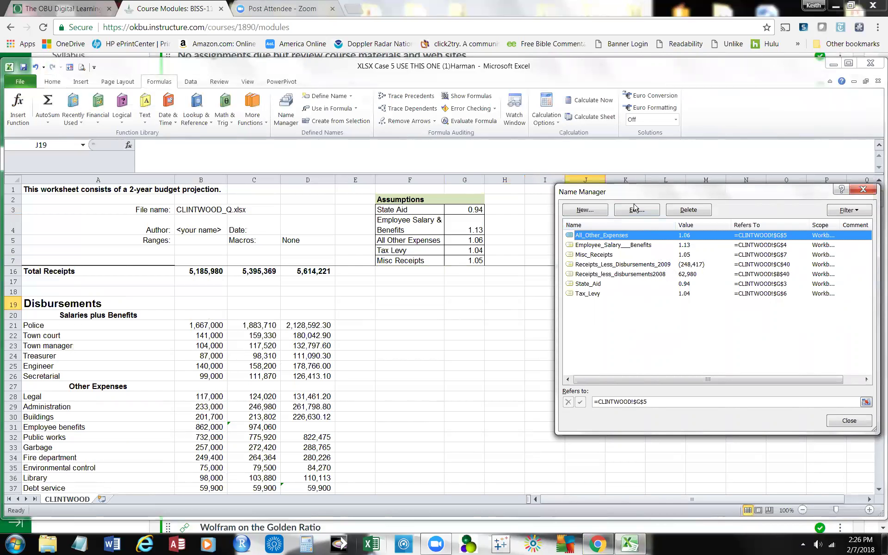
left_click(863, 190)
left_click(522, 366)
- Inspect the cell references in the 2008 Receipts less disbursements formula in B40
scroll(511, 380, "down", 3)
left_click(212, 420)
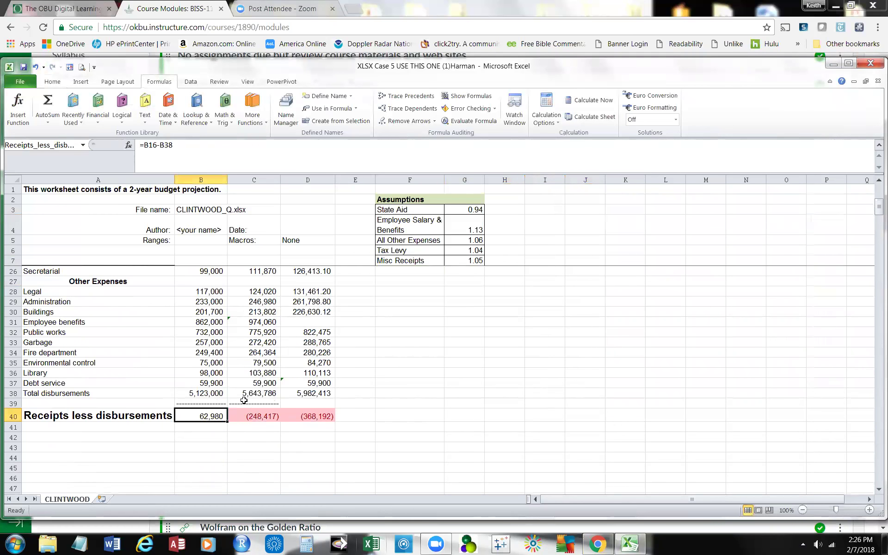
key("F2")
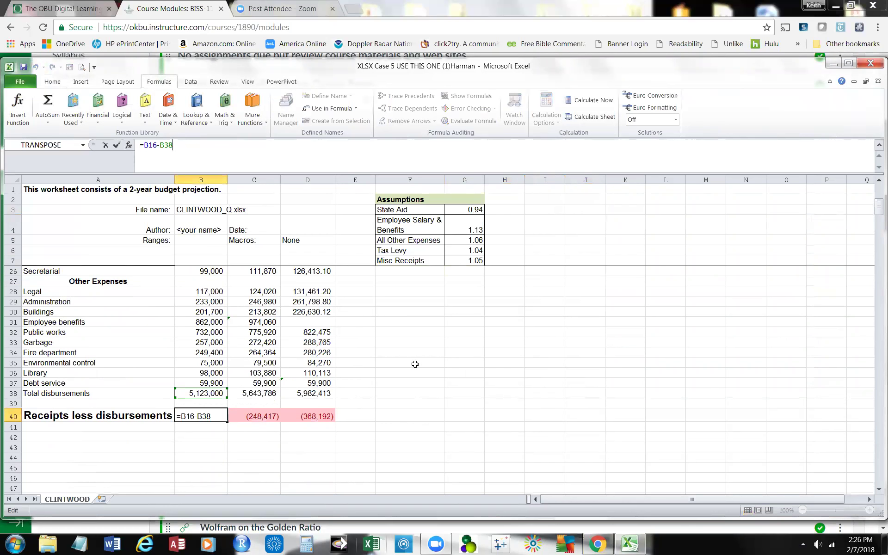
left_click_drag(879, 213, 855, 216)
key("Return")
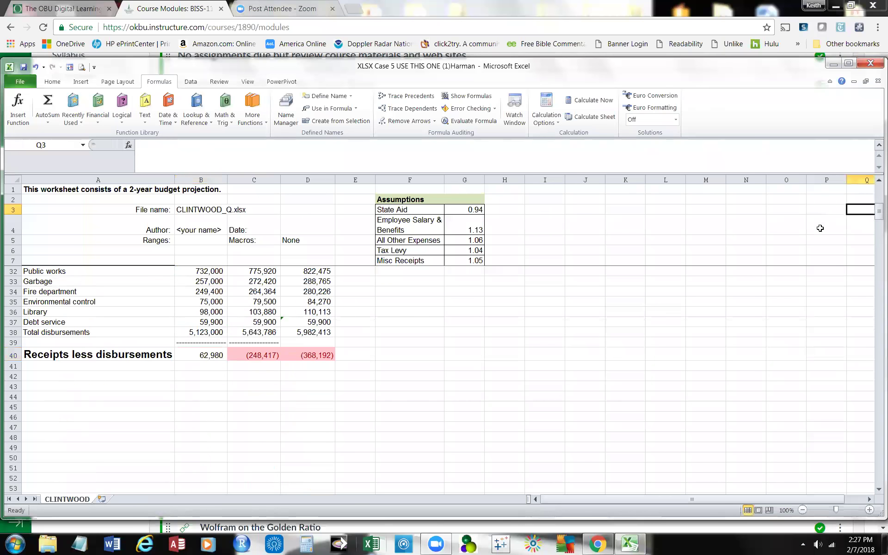
- Make the column references absolute in the 2008 Receipts less disbursements formula in B40, giving =$B16-$B38
left_click(246, 352)
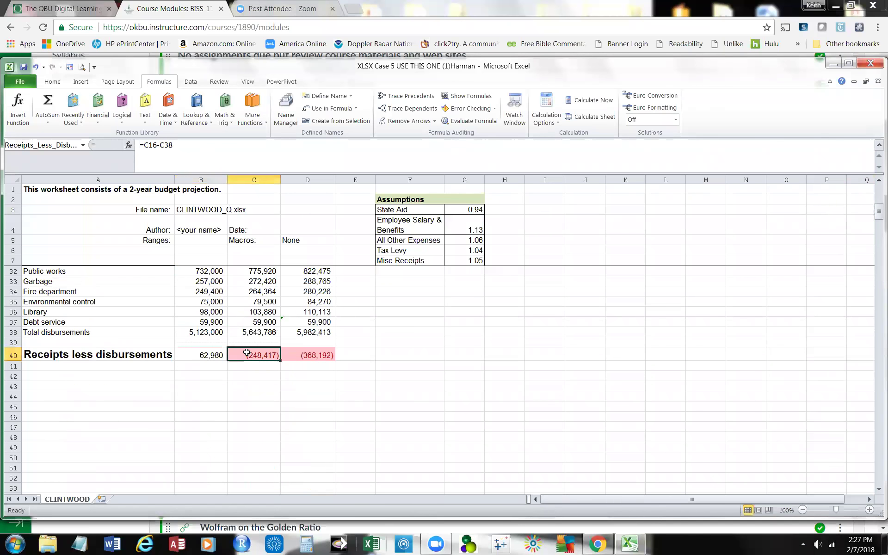
left_click(319, 353, "shift")
left_click(218, 355)
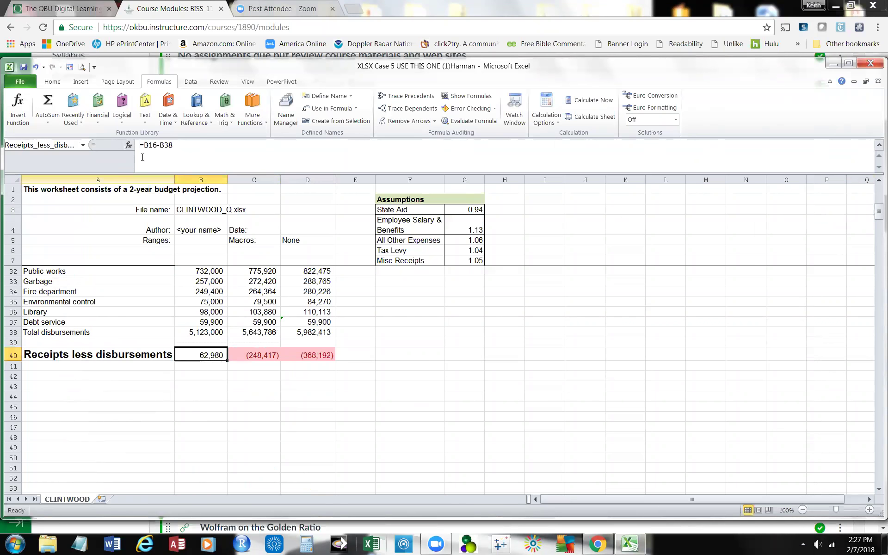
left_click(143, 145)
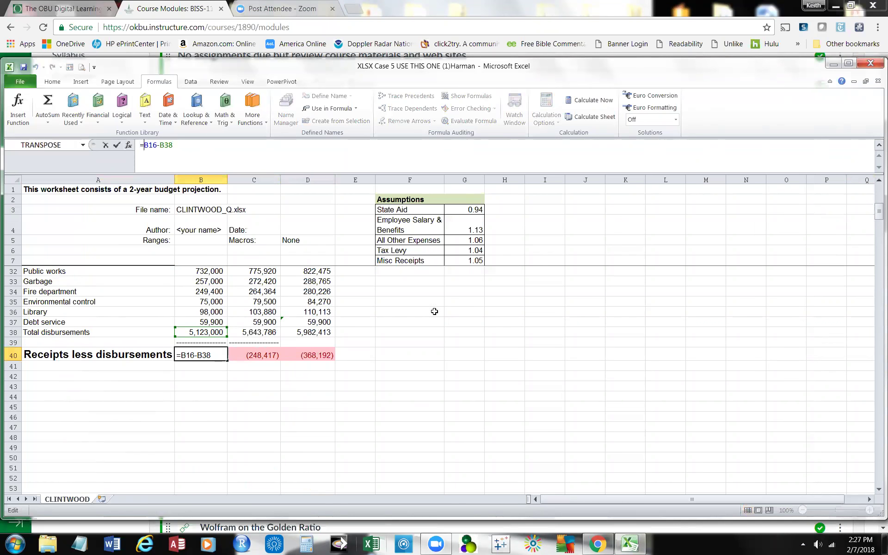
type("$")
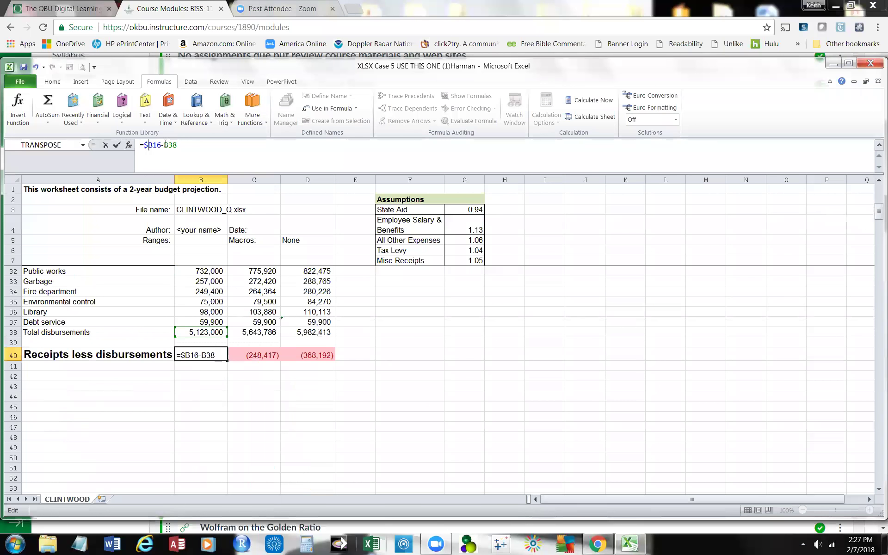
type("$")
left_click(116, 144)
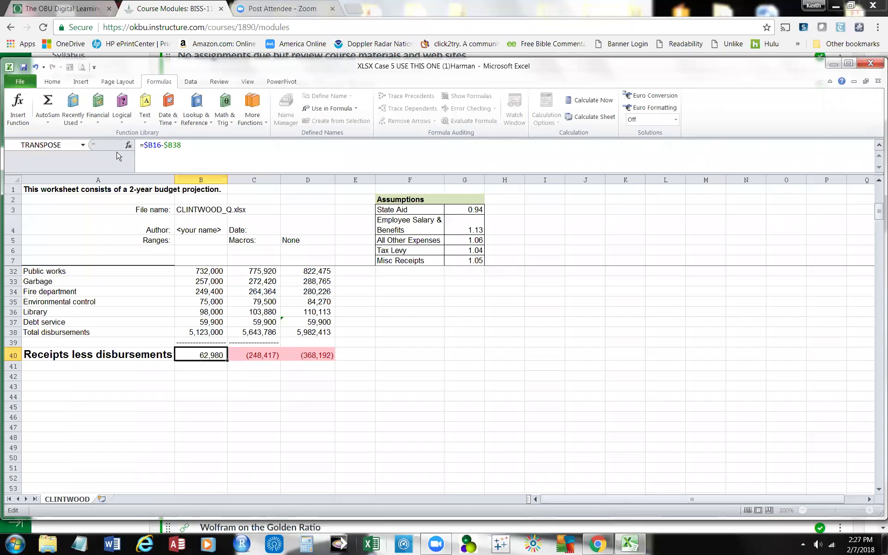
- Make the column references absolute in the 2009 Receipts less disbursements formula in C40, giving =$C16-$C38
left_click(254, 357)
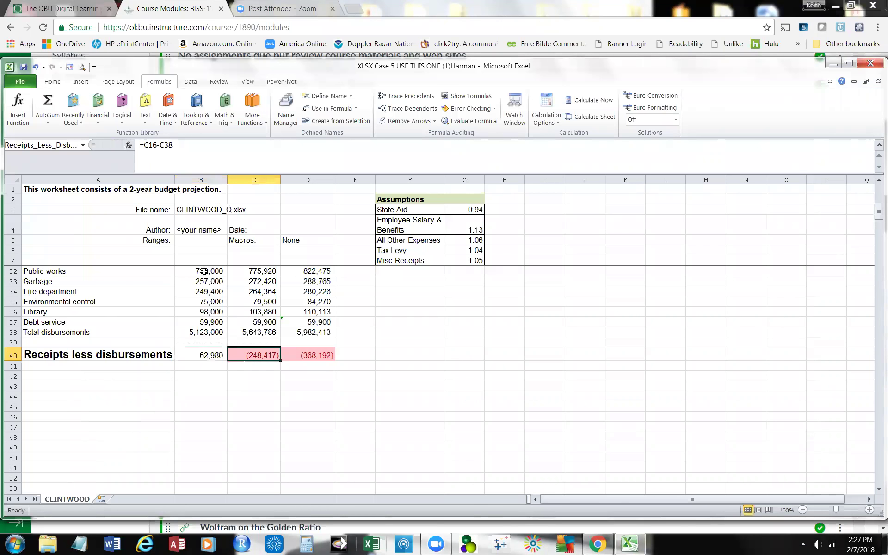
left_click(144, 145)
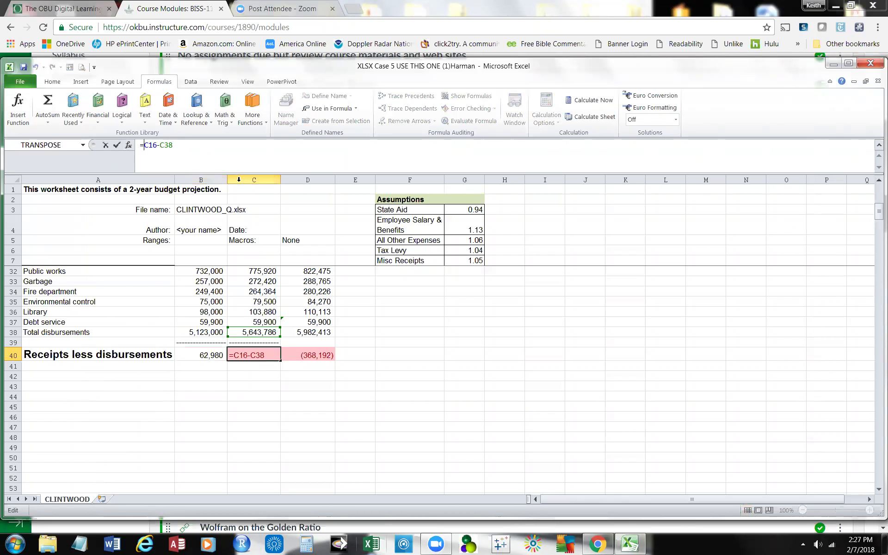
type("$")
left_click(166, 145)
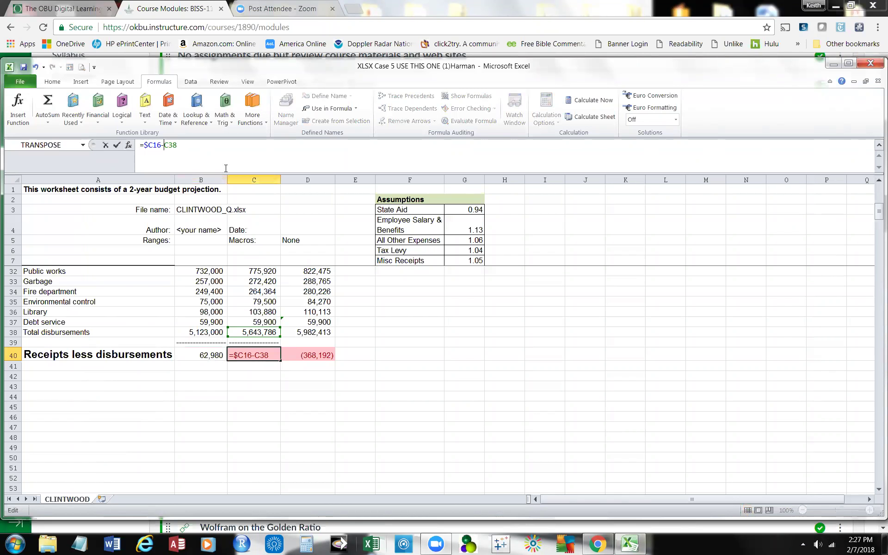
type("$")
left_click(116, 144)
- Make the column references absolute in the 2010 Receipts less disbursements formula in D40, giving =$D16-$D38
left_click(299, 351)
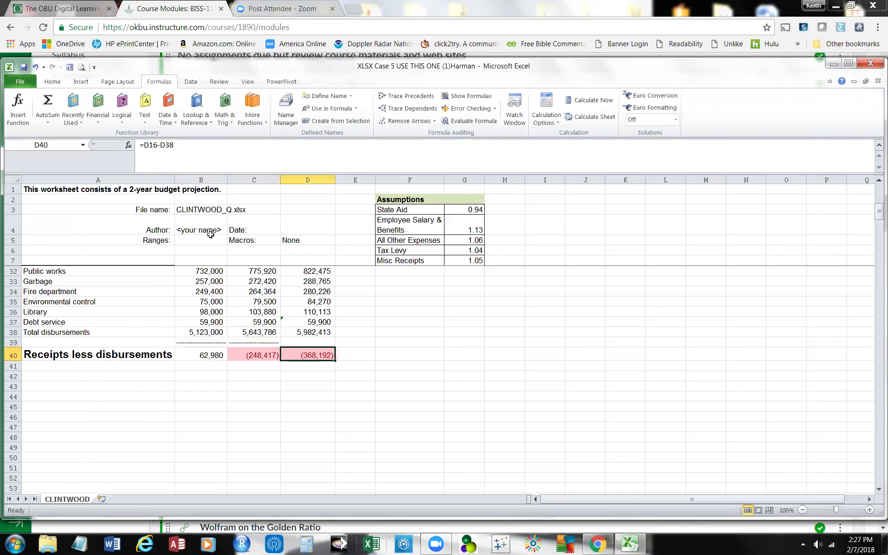
left_click(151, 148)
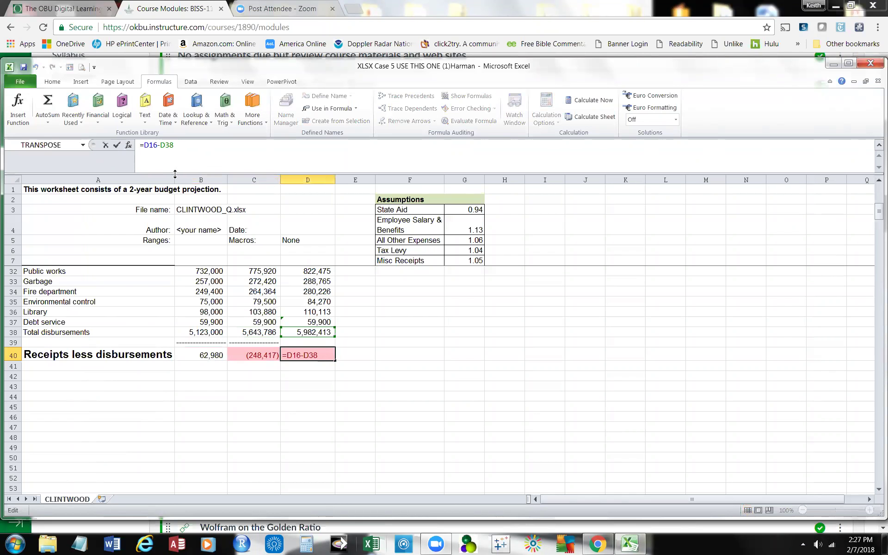
type("$")
left_click(166, 146)
type("$")
left_click(117, 145)
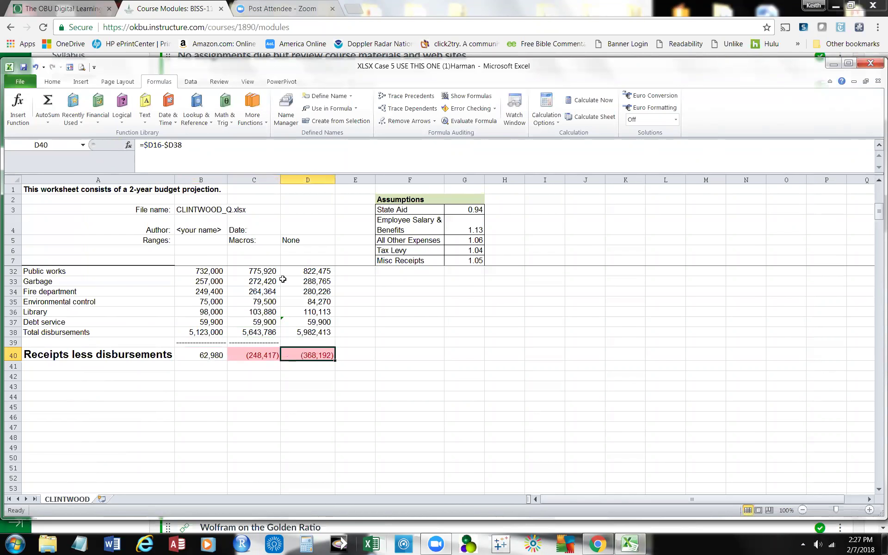
left_click(369, 355)
- Review the Revenues and Disbursements sections and the Receipts less disbursements formula in B40
scroll(370, 355, "up", 8)
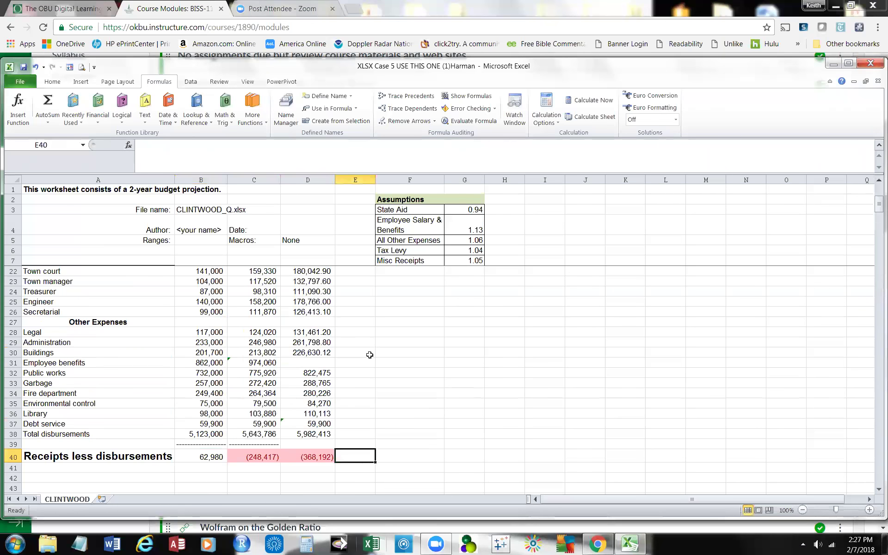
scroll(368, 355, "down", 1)
scroll(368, 355, "down", 2)
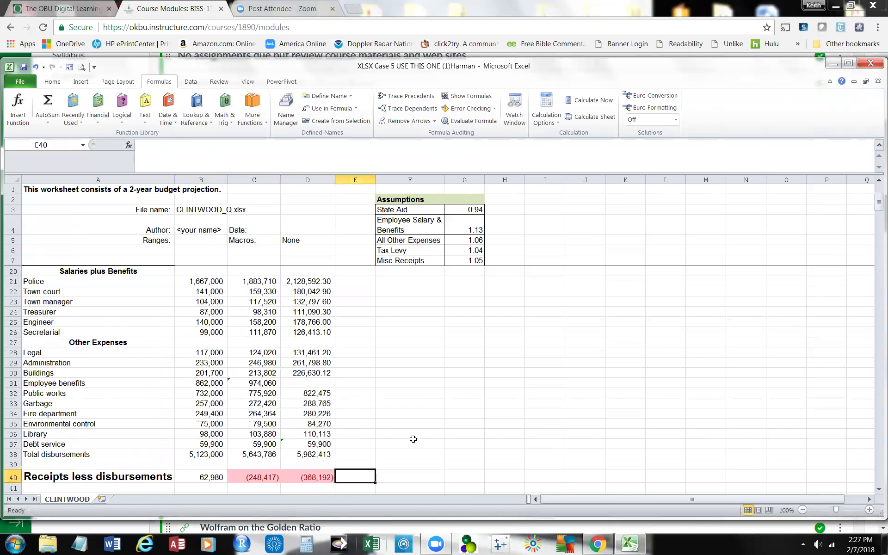
scroll(377, 430, "up", 3)
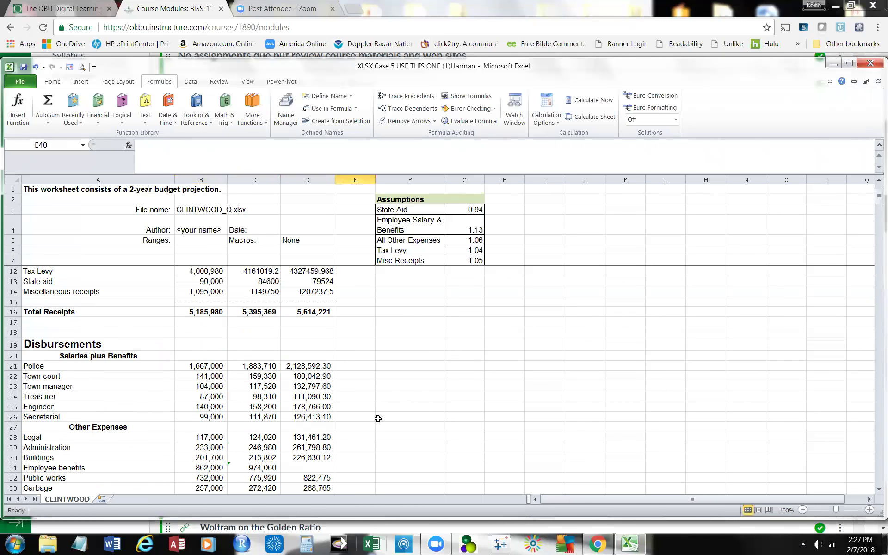
scroll(375, 418, "up", 1)
scroll(375, 412, "down", 6)
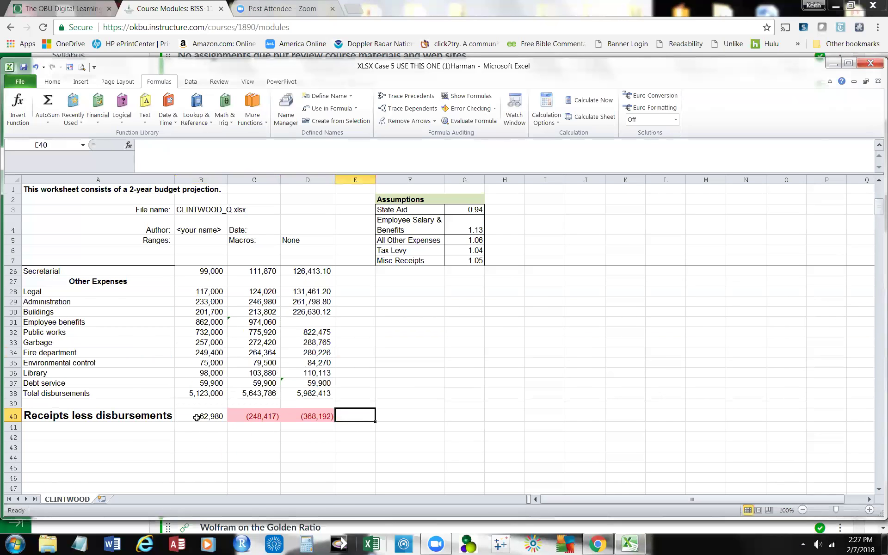
left_click(197, 416)
scroll(439, 351, "up", 5)
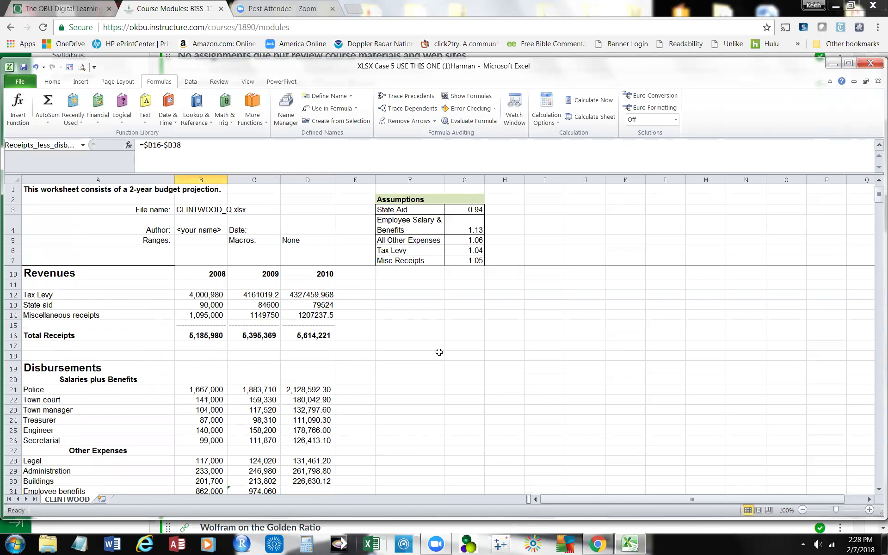
- Check the formulas behind the five Assumptions values in G3 to G7
left_click(458, 207)
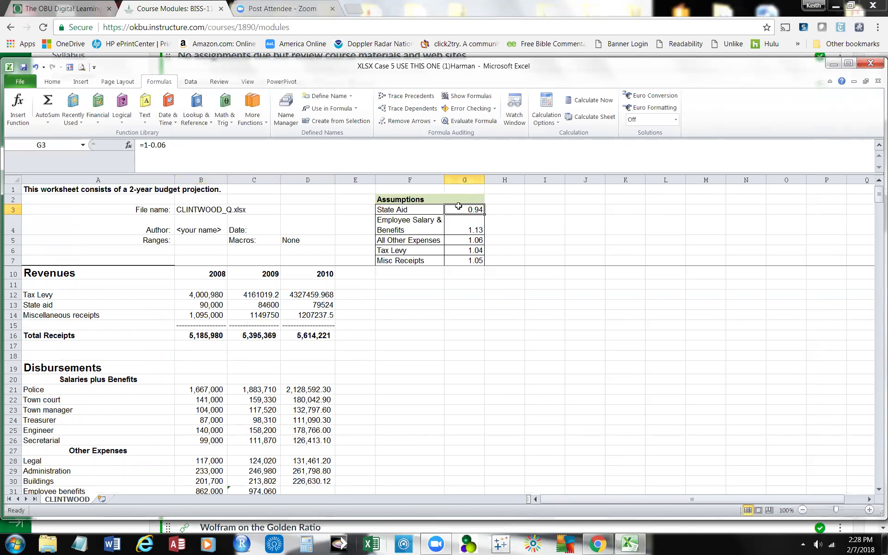
left_click(455, 229)
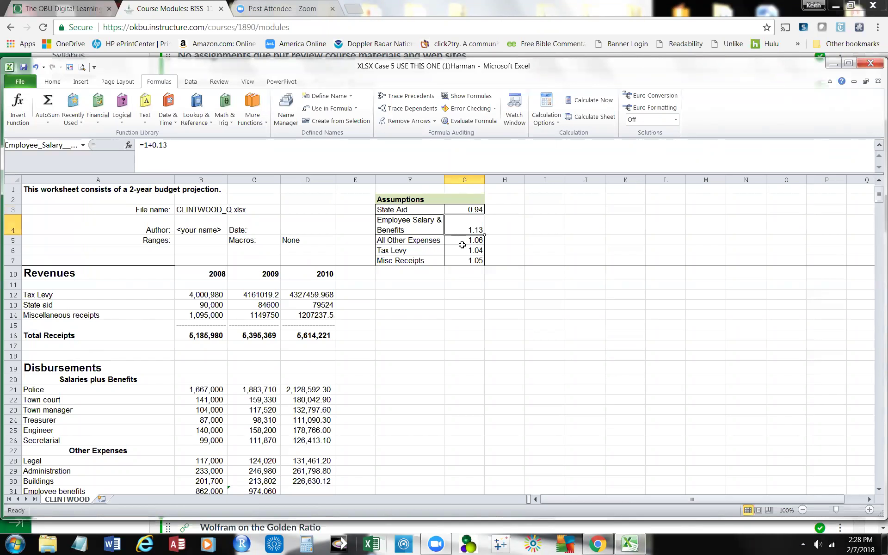
left_click(462, 244)
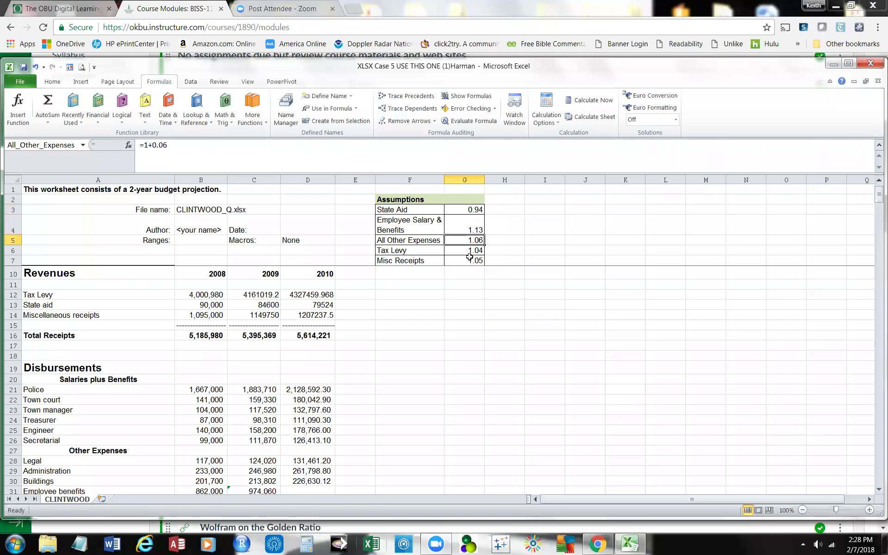
left_click(471, 259)
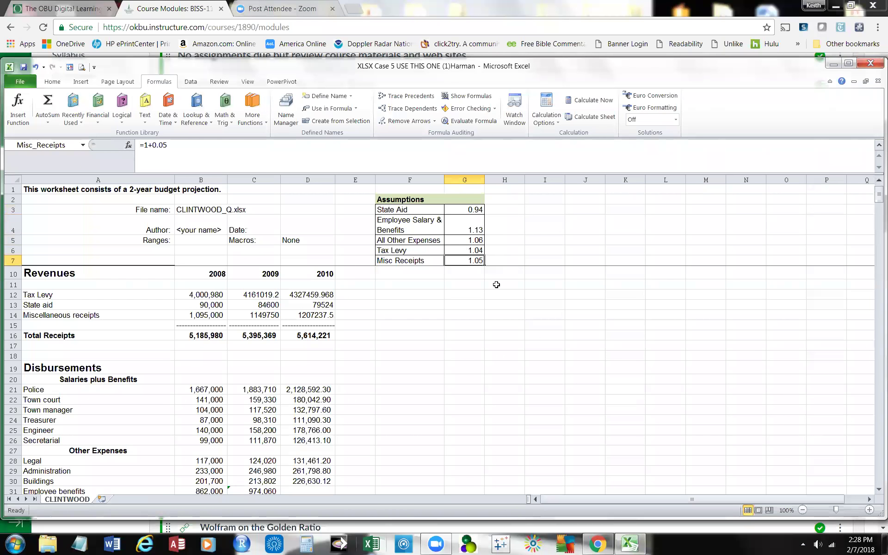
left_click(470, 251)
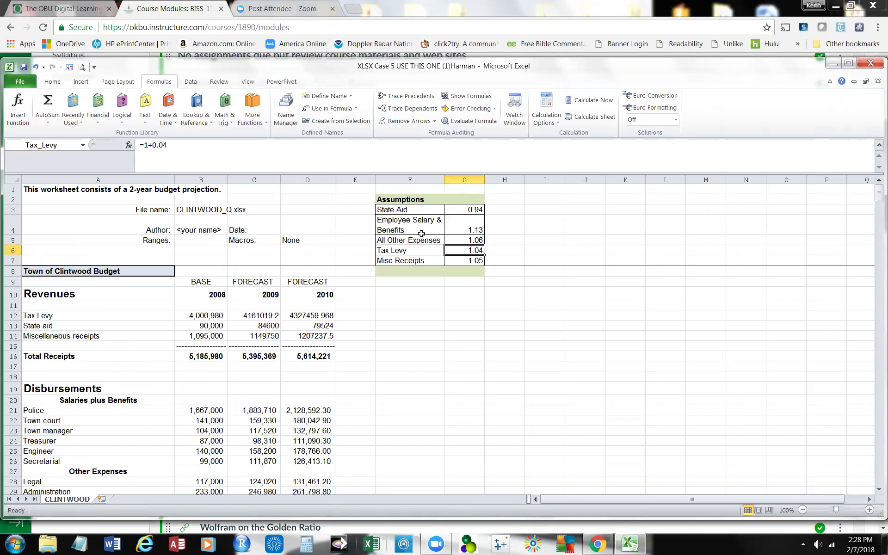
- Examine the forecast figures across the budget and check the Receipts less disbursements formulas in B40 and C40
scroll(241, 354, "down", 7)
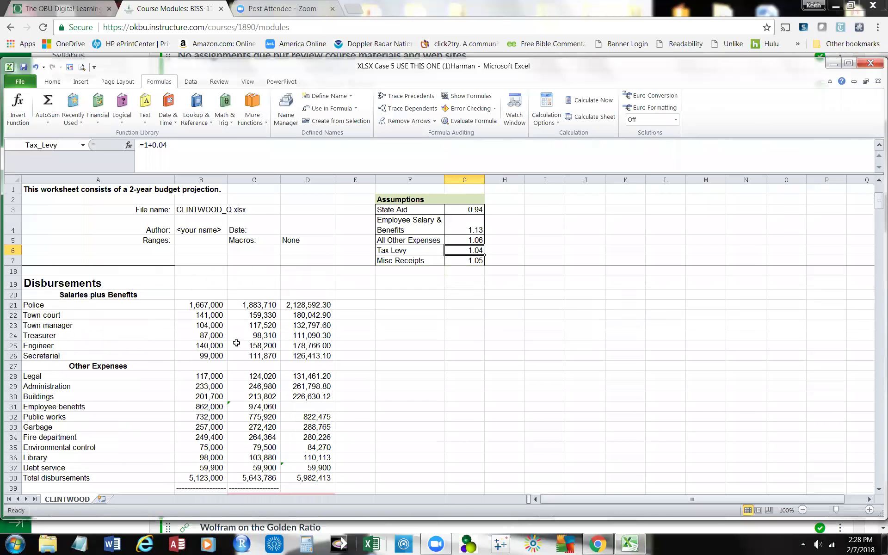
scroll(241, 354, "up", 3)
scroll(241, 354, "up", 5)
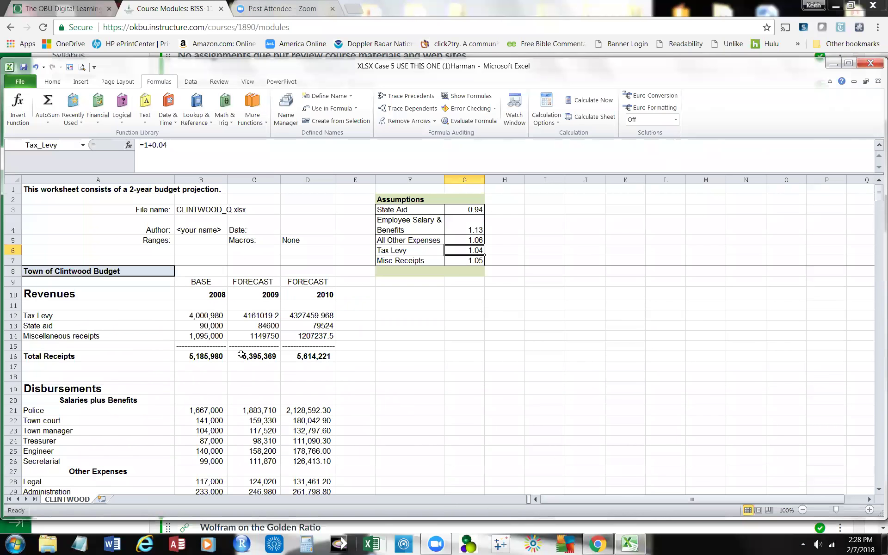
scroll(383, 379, "down", 7)
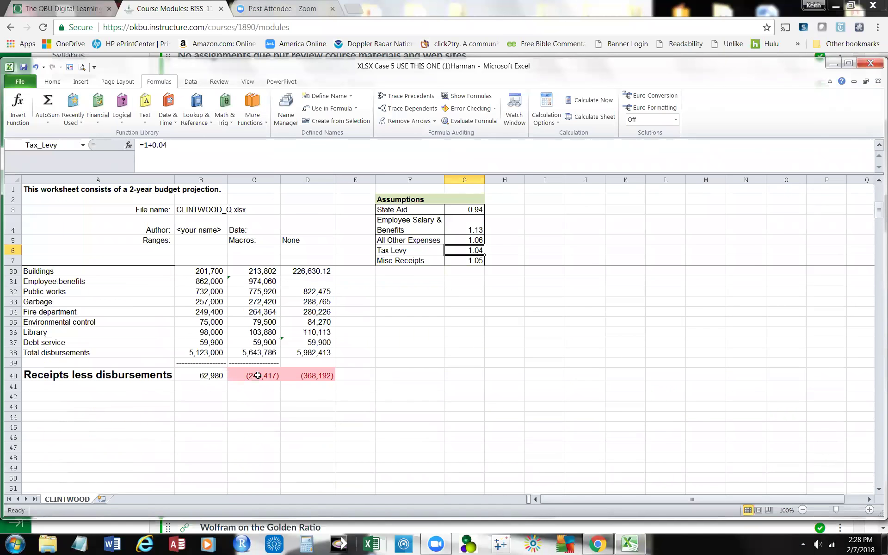
left_click(257, 376)
left_click(208, 377)
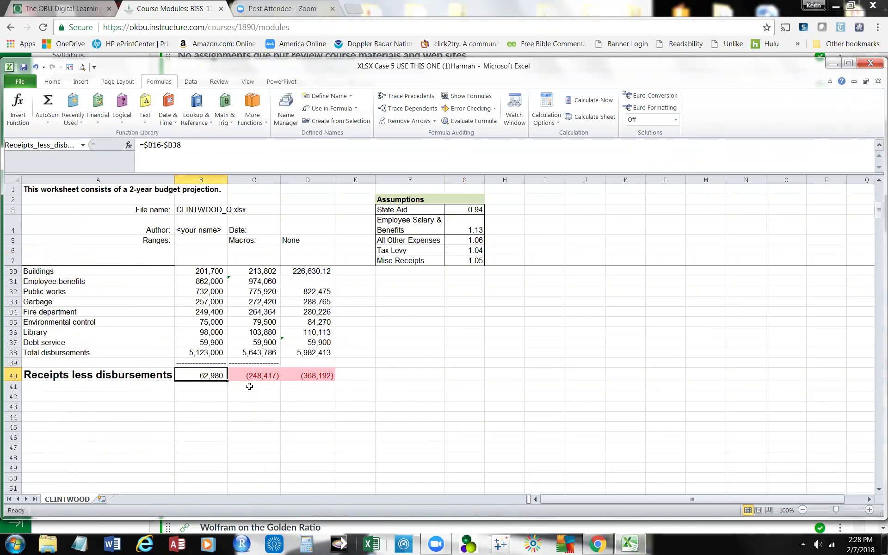
left_click(261, 373)
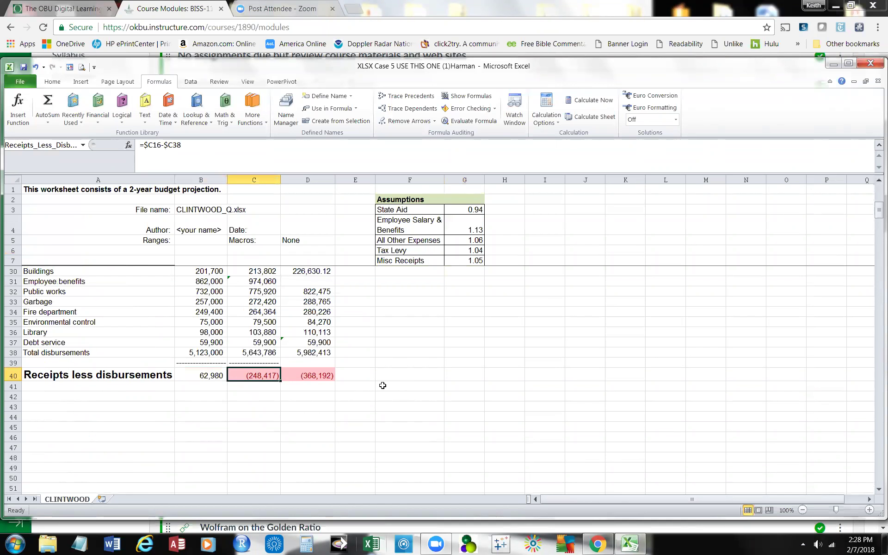
scroll(382, 385, "up", 7)
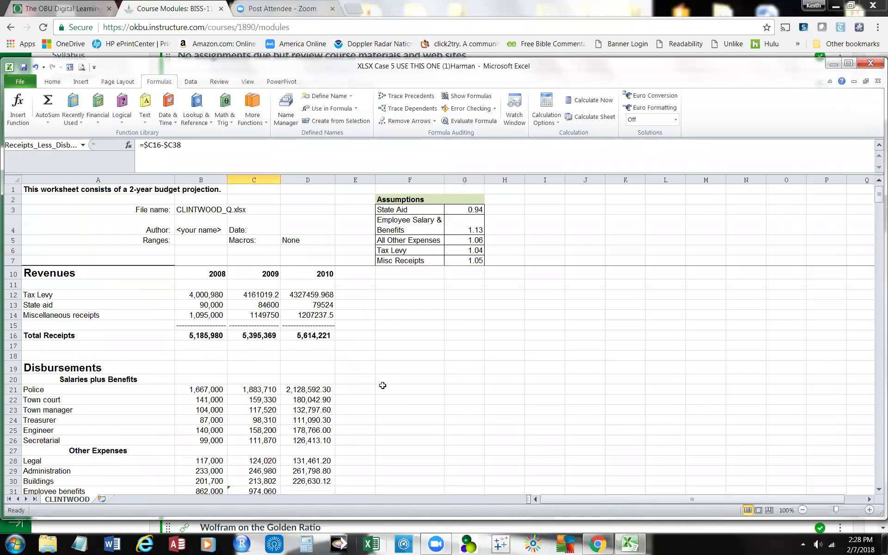
- Review the budget figures from Revenues down to Total disbursements and check the 2010 Receipts less disbursements formula in D40
scroll(382, 385, "up", 1)
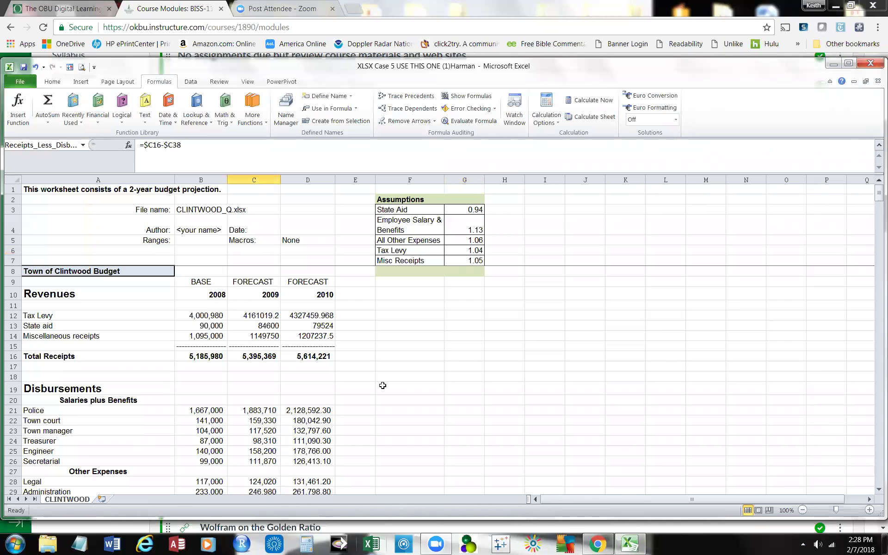
scroll(382, 385, "down", 7)
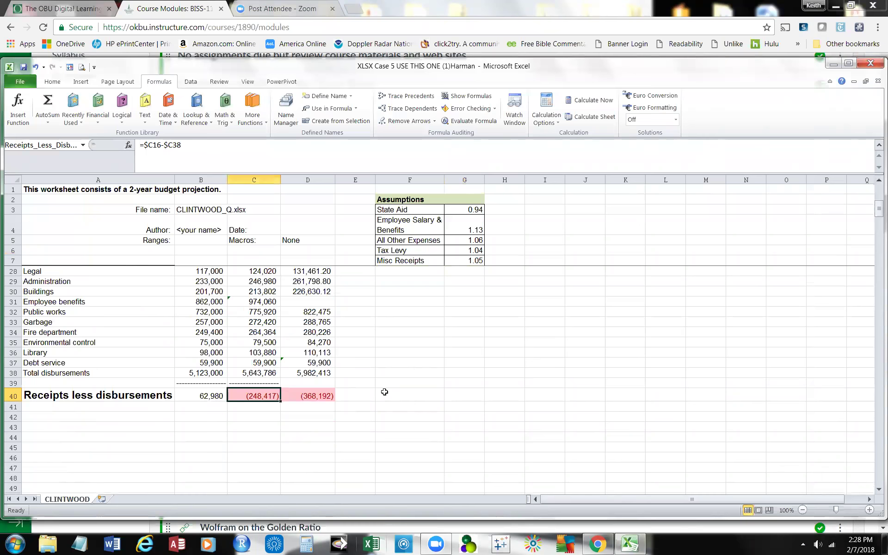
left_click(327, 394)
scroll(401, 390, "up", 4)
scroll(402, 389, "up", 3)
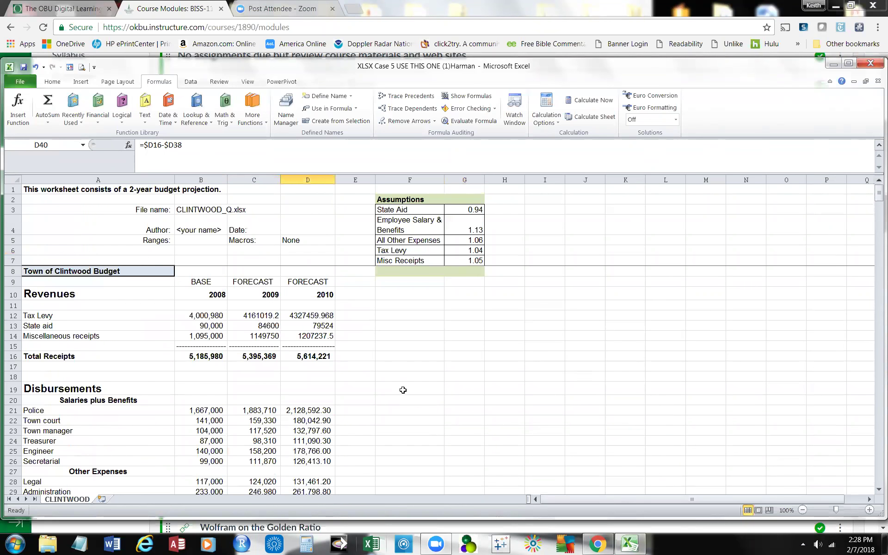
scroll(403, 390, "down", 6)
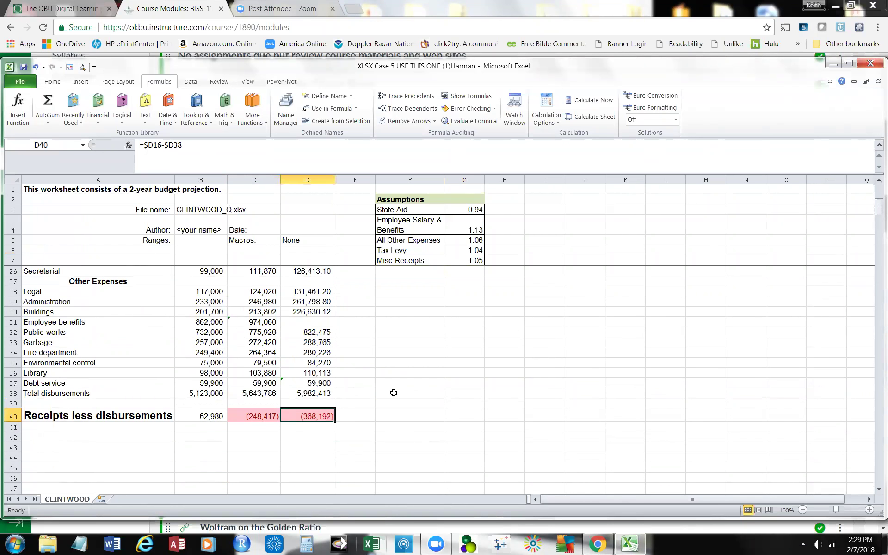
scroll(394, 392, "up", 6)
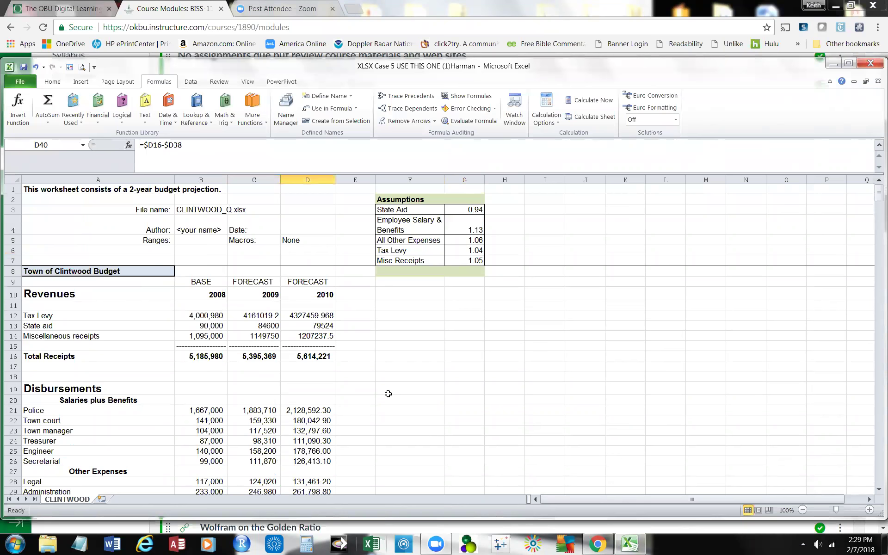
scroll(377, 393, "down", 2)
scroll(377, 394, "up", 2)
- Center the year headings 2008, 2009 and 2010 in B10:D10
left_click(197, 297)
left_click_drag(229, 296, 305, 296)
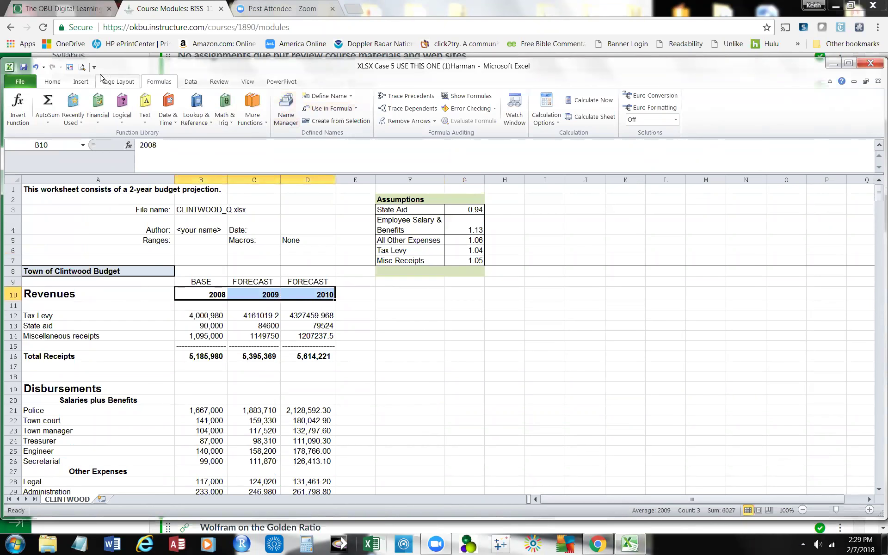
left_click(56, 84)
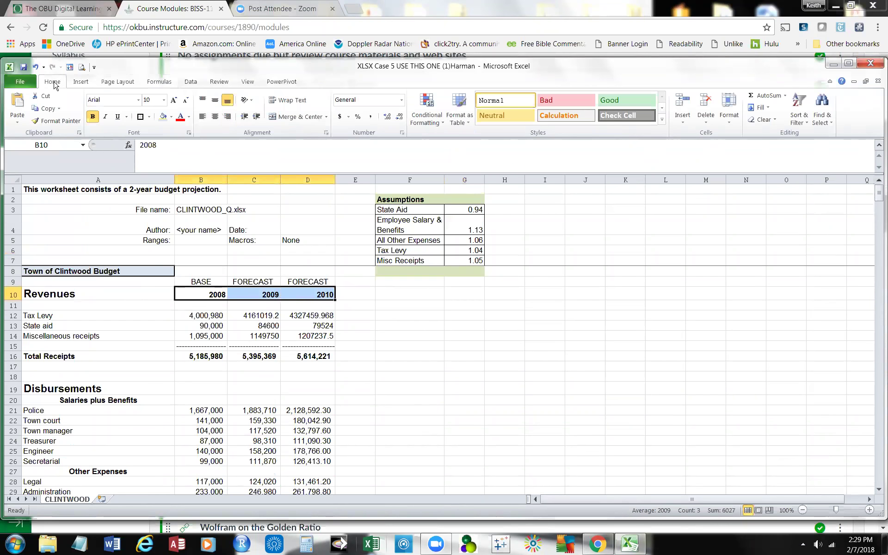
left_click(214, 116)
left_click(447, 333)
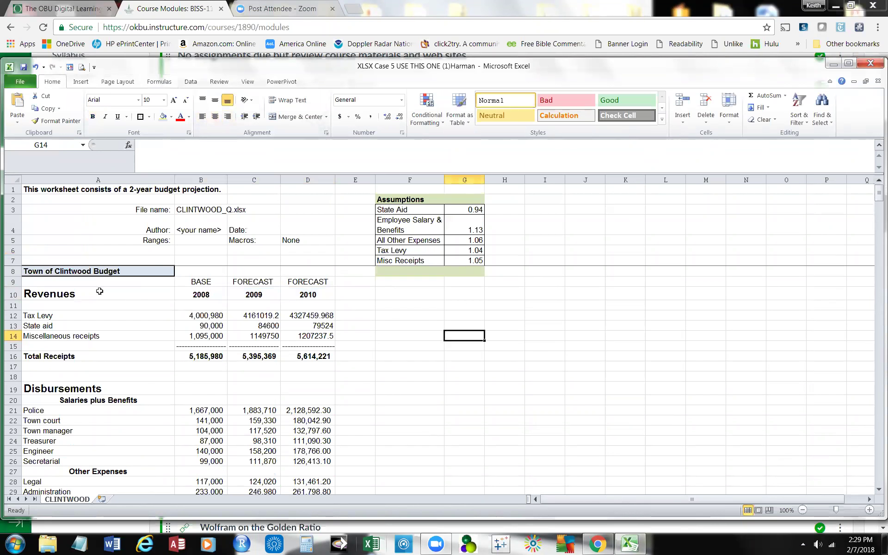
scroll(362, 403, "down", 3)
scroll(394, 410, "down", 3)
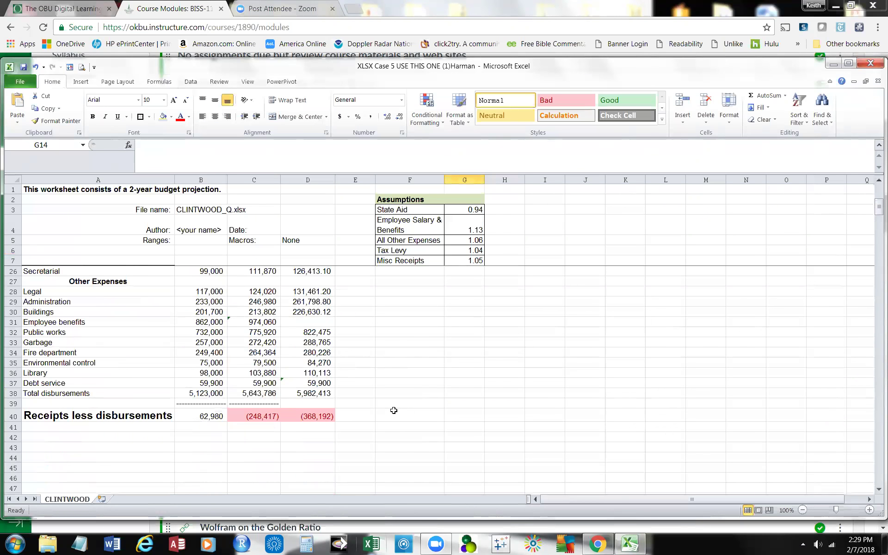
scroll(393, 411, "up", 6)
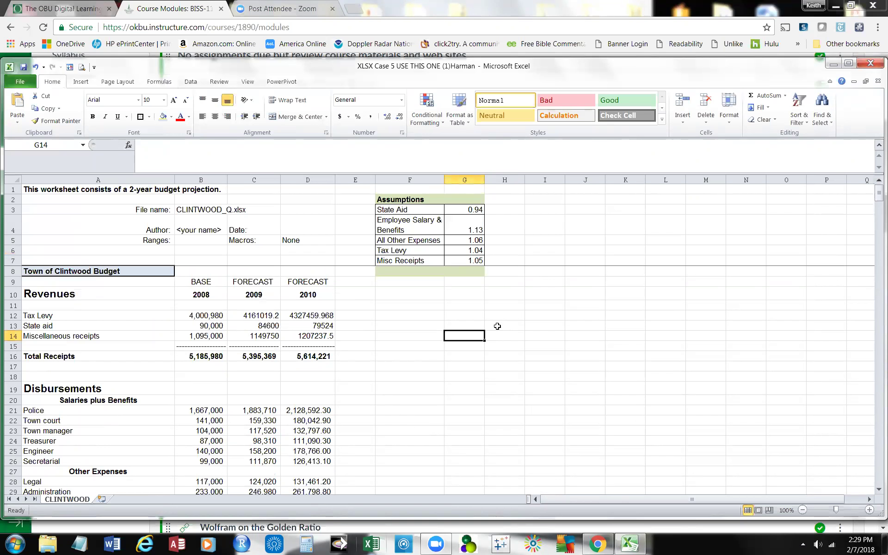
left_click(471, 306)
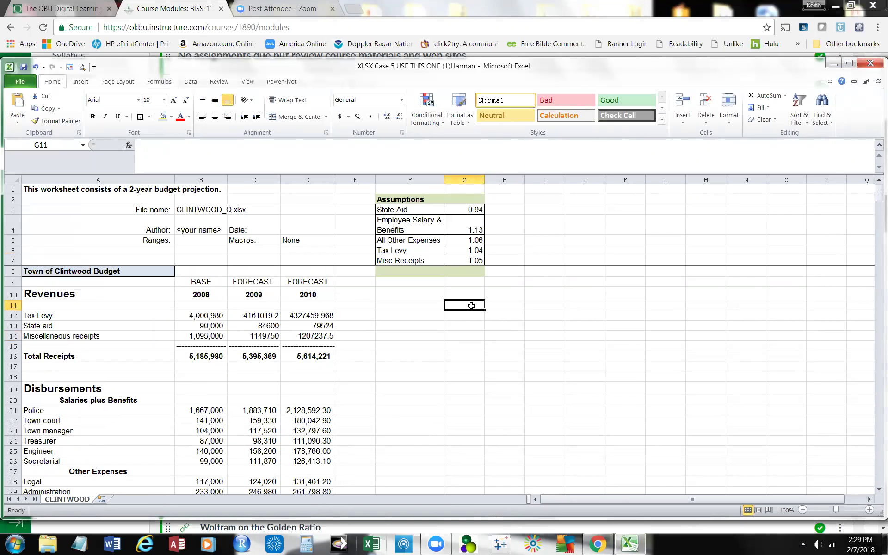
type("Rasie")
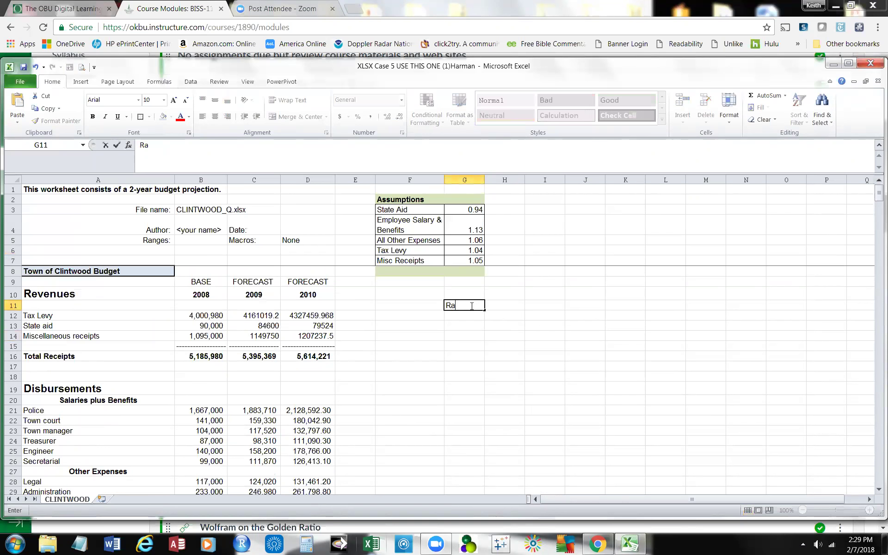
key("BackSpace")
key("BackSpace")
key("BackSpace")
key("BackSpace")
type("ise Reve")
key("BackSpace")
key("BackSpace")
key("BackSpace")
key("BackSpace")
key("BackSpace")
key("BackSpace")
key("BackSpace")
key("BackSpace")
key("BackSpace")
key("BackSpace")
left_click_drag(513, 309, 515, 315)
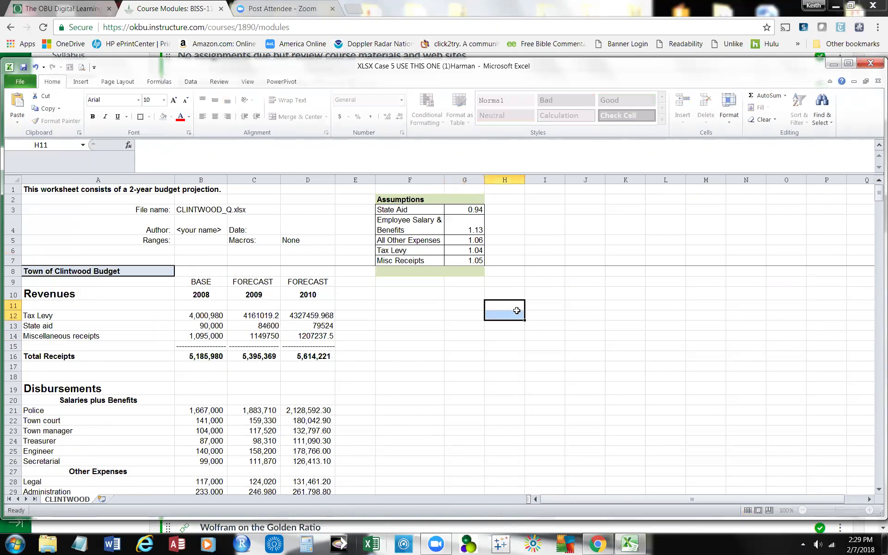
- Insert a text box beside the Revenues figures, spanning about columns I to L and rows 9 to 20, with the heading "Alternatives:"
left_click(75, 83)
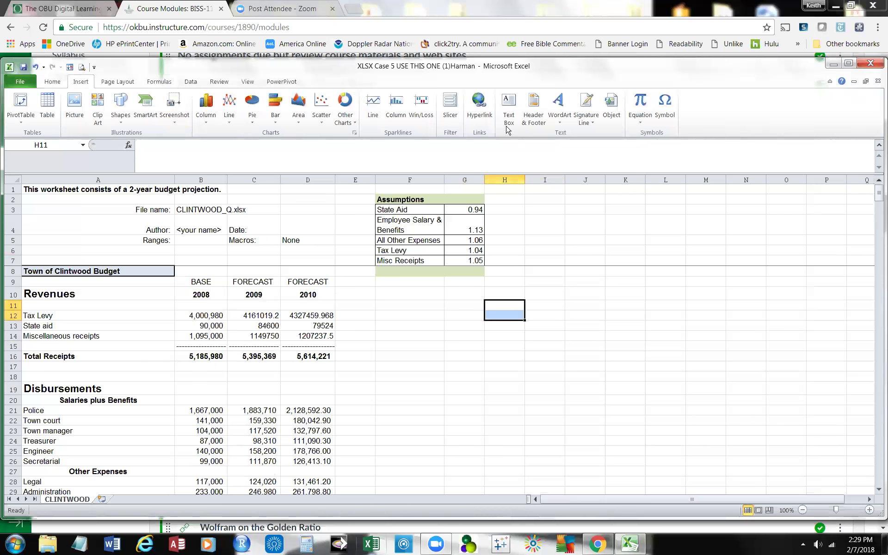
left_click(509, 106)
mouse_move(537, 284)
left_mouse_down()
mouse_move(639, 325)
mouse_move(695, 405)
left_mouse_up()
type("Alyernatives:")
key("Return")
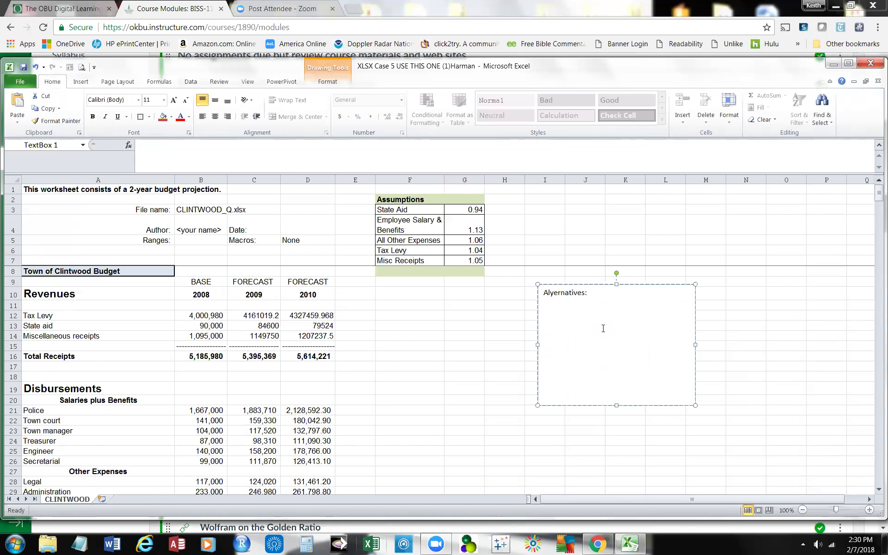
key("BackSpace")
key("BackSpace")
key("BackSpace")
key("BackSpace")
key("BackSpace")
key("BackSpace")
key("BackSpace")
key("BackSpace")
key("BackSpace")
key("BackSpace")
key("BackSpace")
type("lternative")
type("s")
type(":  ")
- Add "1. Raise Revenues, Keep Expenses as Planned" below the heading and widen the text box so it fits on one line
type("1. Raise ")
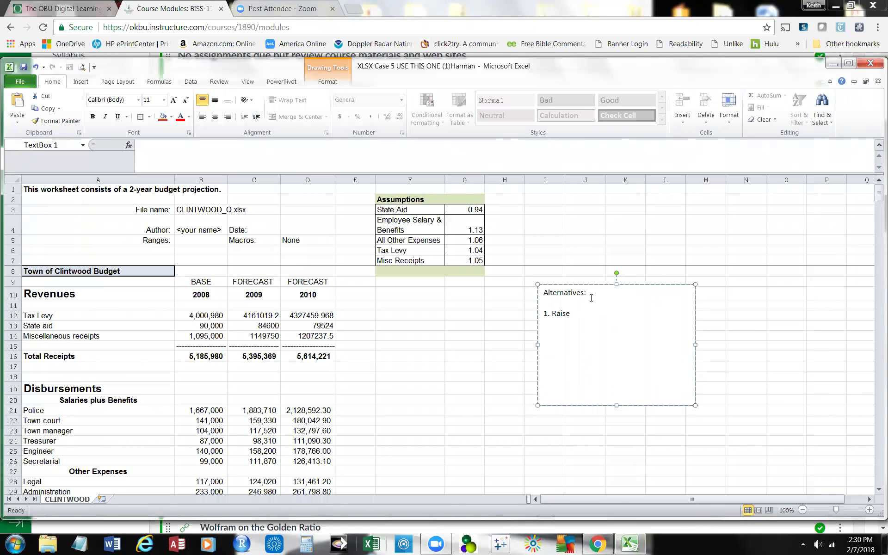
type("Revenues")
type(", Hold ")
type("Expe4ns")
key("BackSpace")
key("BackSpace")
key("BackSpace")
key("BackSpace")
key("BackSpace")
key("BackSpace")
key("BackSpace")
key("BackSpace")
key("BackSpace")
key("BackSpace")
key("BackSpace")
key("BackSpace")
key("BackSpace")
type("eep ex")
key("BackSpace")
key("BackSpace")
type("Expenses as Planned")
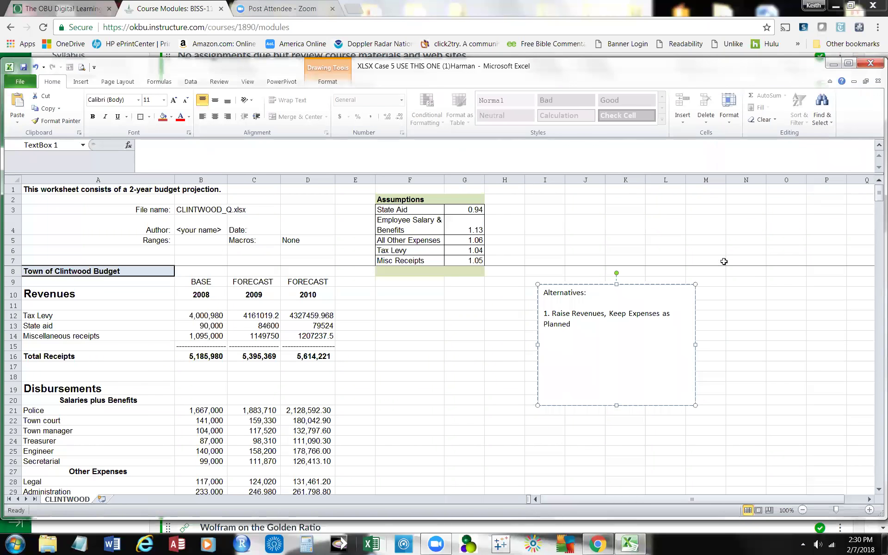
left_click_drag(695, 344, 734, 345)
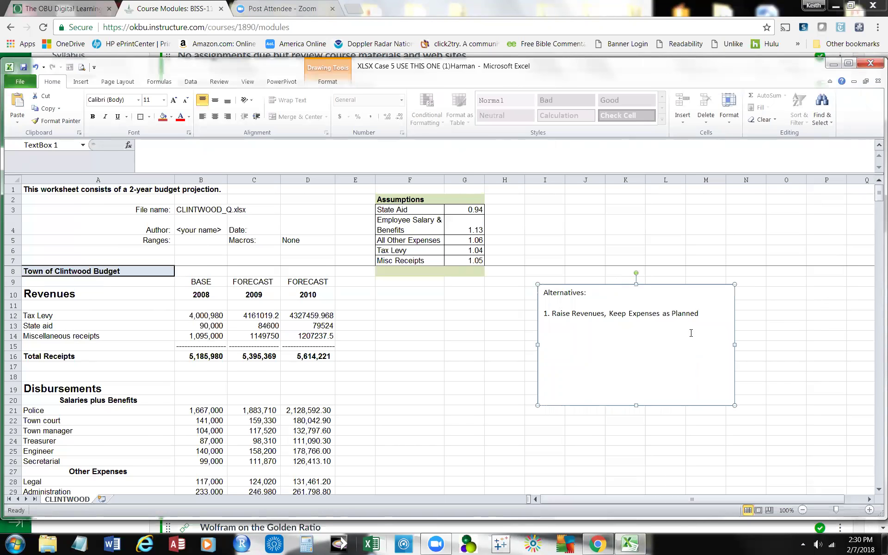
- Add a second alternative to the text box reading "2. Raise Revenues, Lower Expenses"
left_click(704, 314)
type("2. ")
type("Reisze")
key("BackSpace")
key("BackSpace")
key("BackSpace")
key("BackSpace")
key("BackSpace")
key("BackSpace")
key("BackSpace")
type("Raise Revenu")
key("BackSpace")
type("es , Lower")
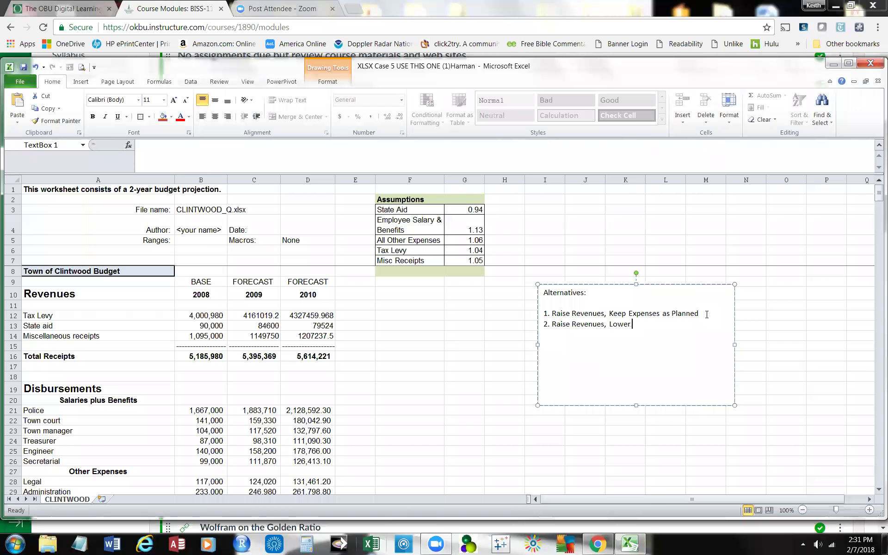
type(" Expenses")
- Add a third alternative to the text box reading "3. Keep Revenues as Planned, Lower Expenses"
key("Return")
type("3. Keep Revenues")
key("BackSpace")
key("BackSpace")
type("es as Planned")
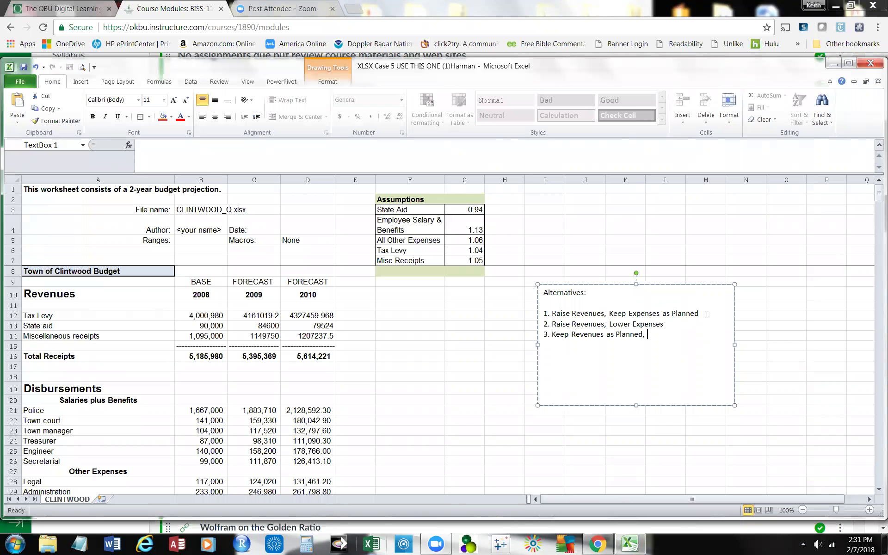
type(", Lower Expenses")
- Replace "Raise" with "Increase" in the first alternative of the text box
left_click(552, 313)
key("Delete")
key("Delete")
key("Delete")
key("Delete")
key("Delete")
key("Delete")
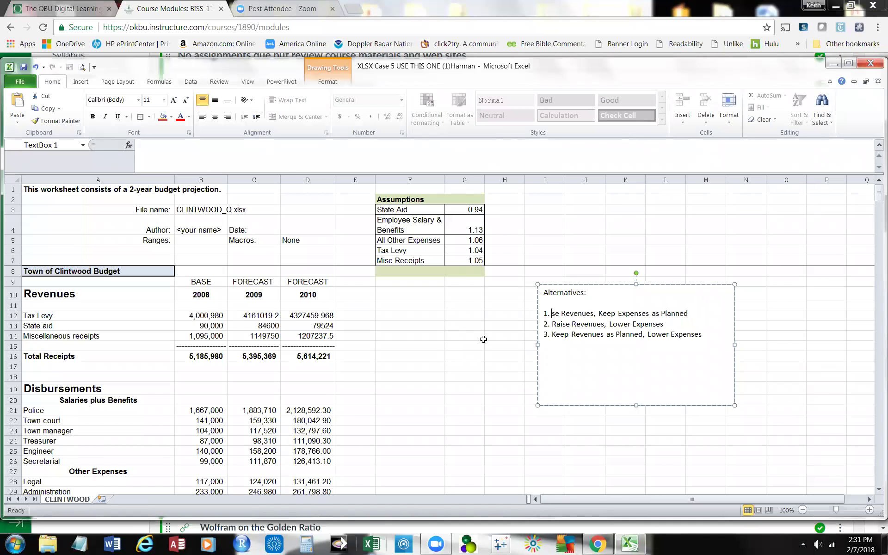
type("Invreas")
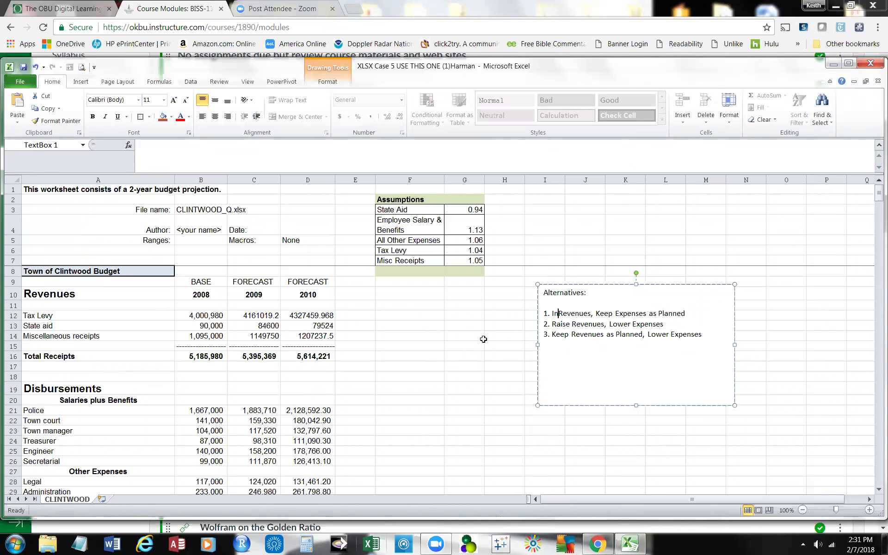
type("e")
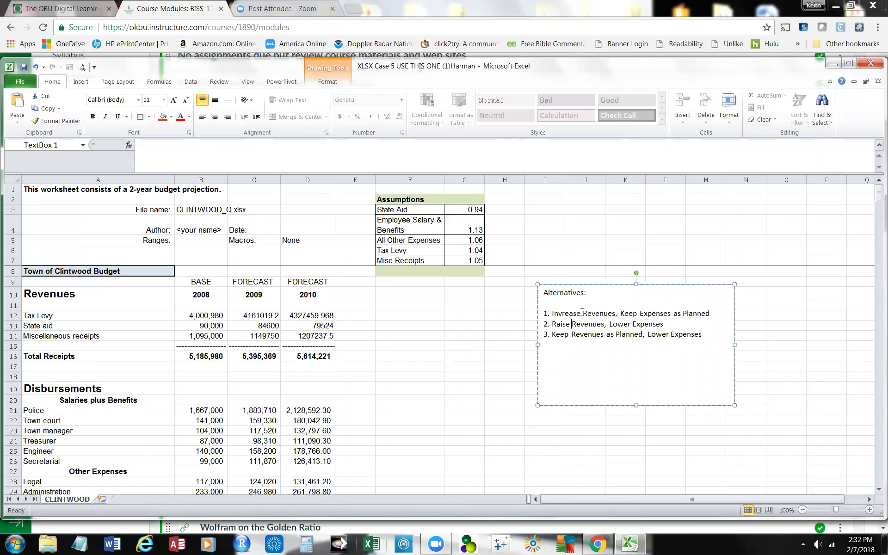
key("BackSpace")
key("BackSpace")
key("BackSpace")
key("BackSpace")
key("BackSpace")
key("BackSpace")
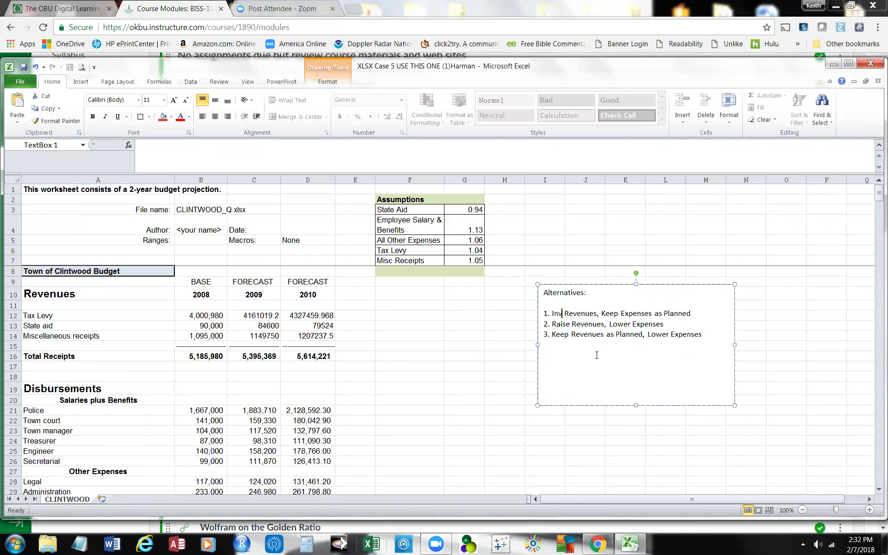
type("crease")
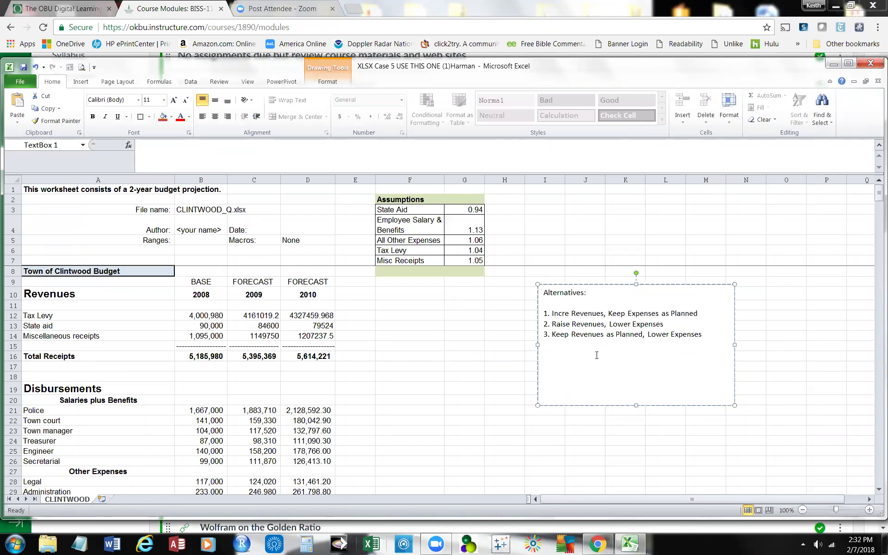
- Replace "Raise" with "Increase" in the second alternative of the text box, leaving a single space before "Revenues"
left_click(570, 324)
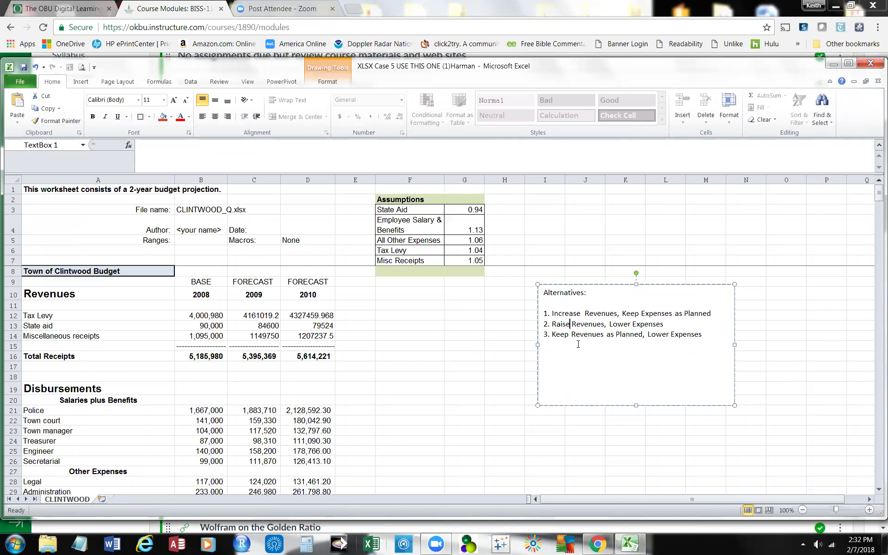
key("BackSpace")
key("BackSpace")
key("BackSpace")
key("BackSpace")
key("BackSpace")
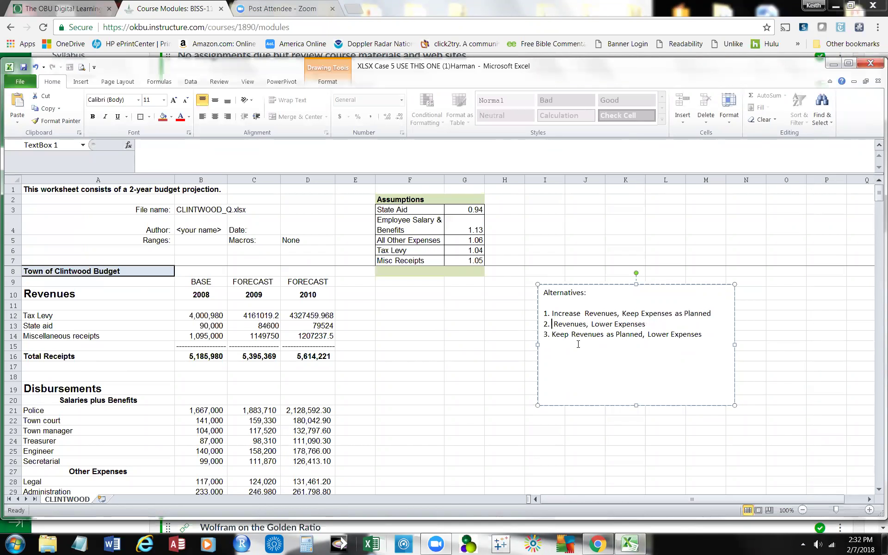
type("Increase")
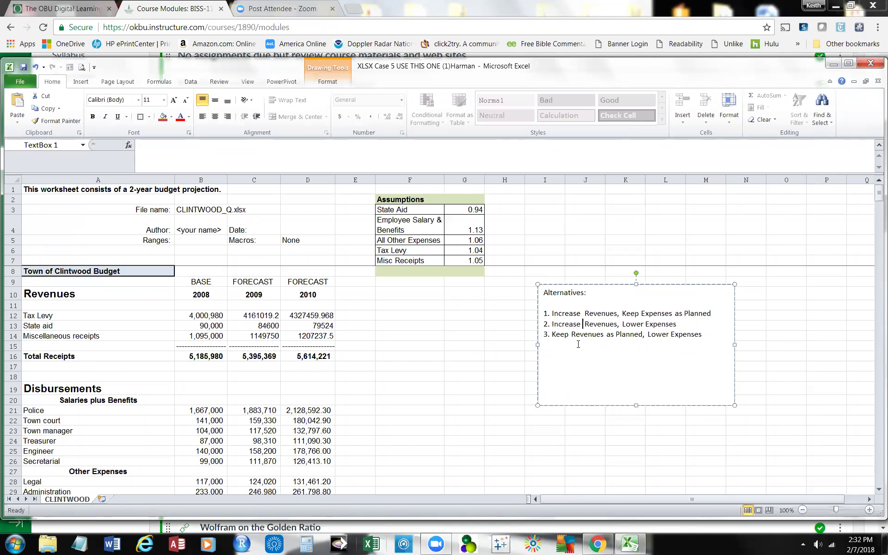
key("BackSpace")
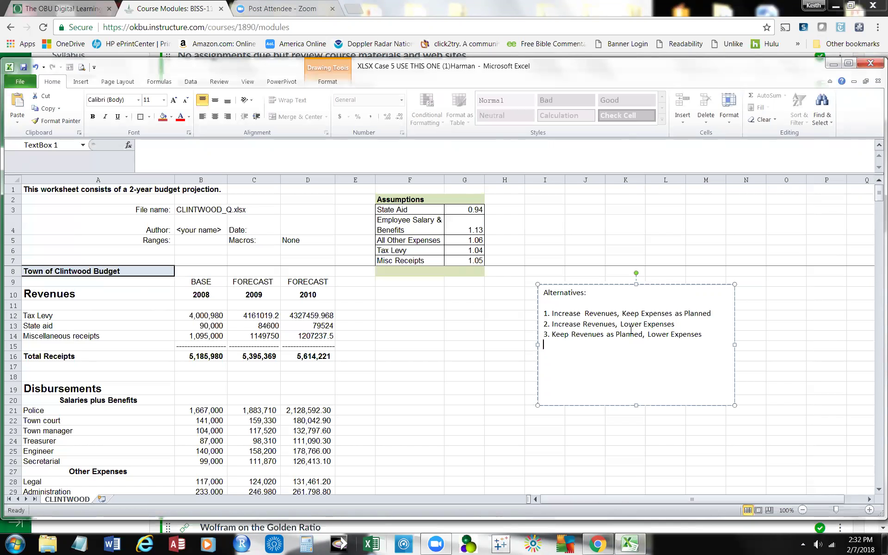
- Format the three numbered alternatives in the text box as bold at font size 20
left_click_drag(543, 315, 702, 335)
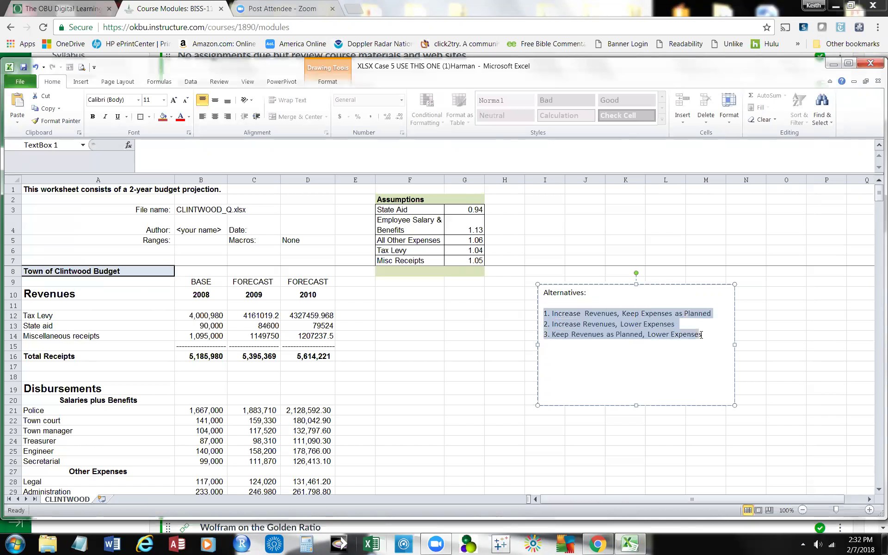
left_click(94, 118)
left_click(163, 100)
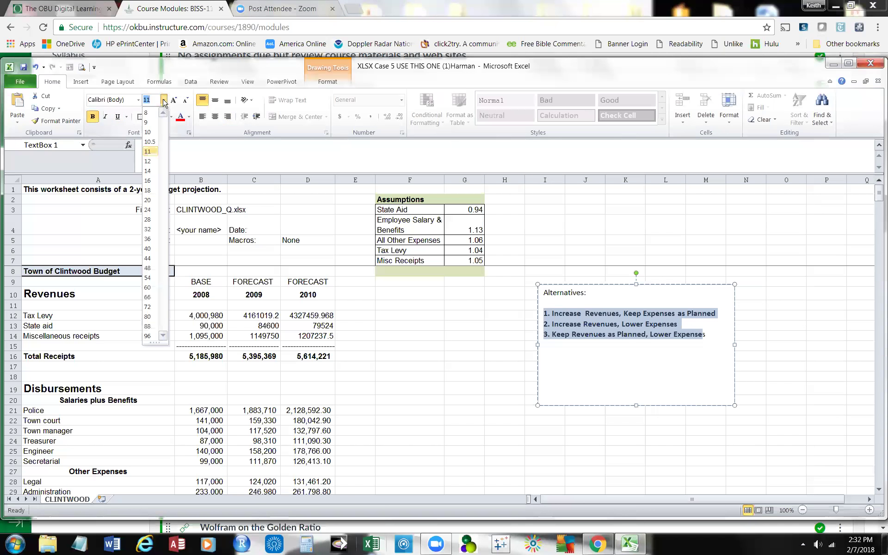
left_click(154, 200)
left_click(491, 345)
- Enlarge the text box in width and height until all three alternatives fit inside it
left_click(709, 399)
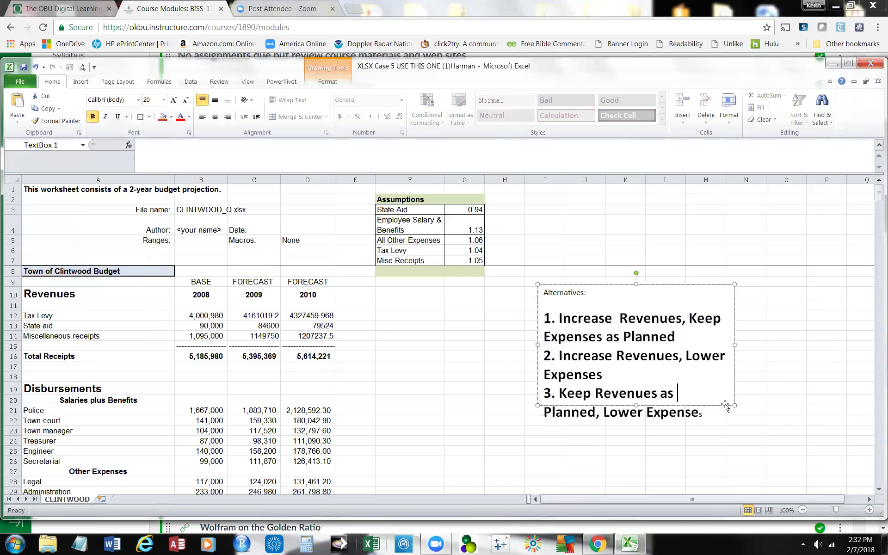
left_click_drag(737, 409, 750, 434)
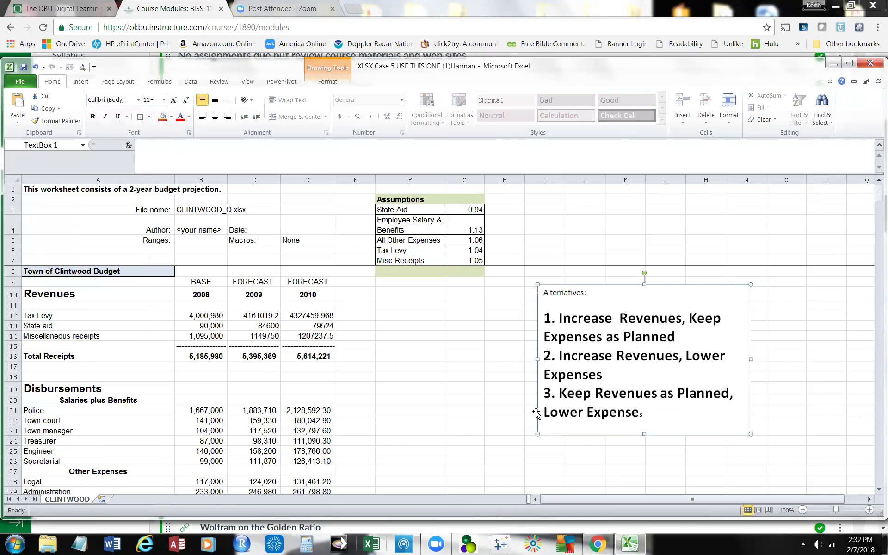
left_click(472, 403)
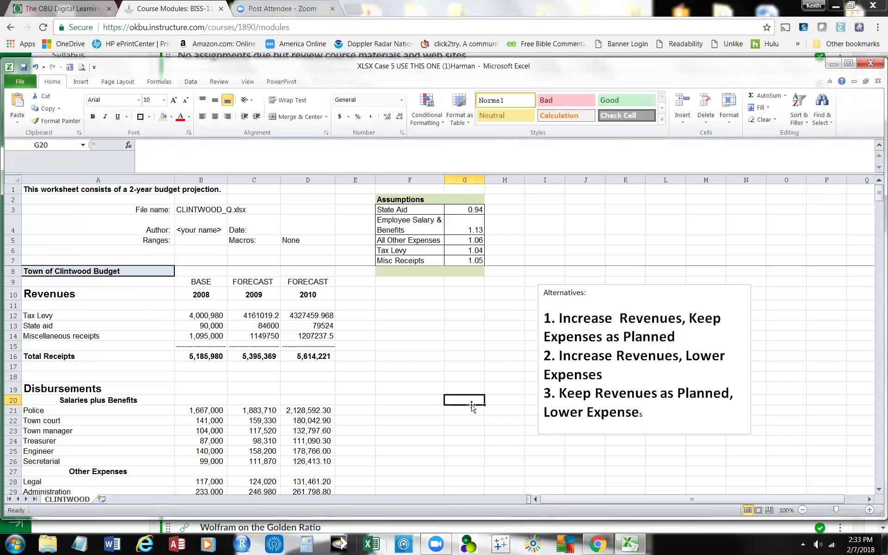
- Retype the ending of the third alternative as "Expenses." and copy the bold, size 20 format of the preceding letter onto its final "s"
left_click(662, 411)
key("BackSpace")
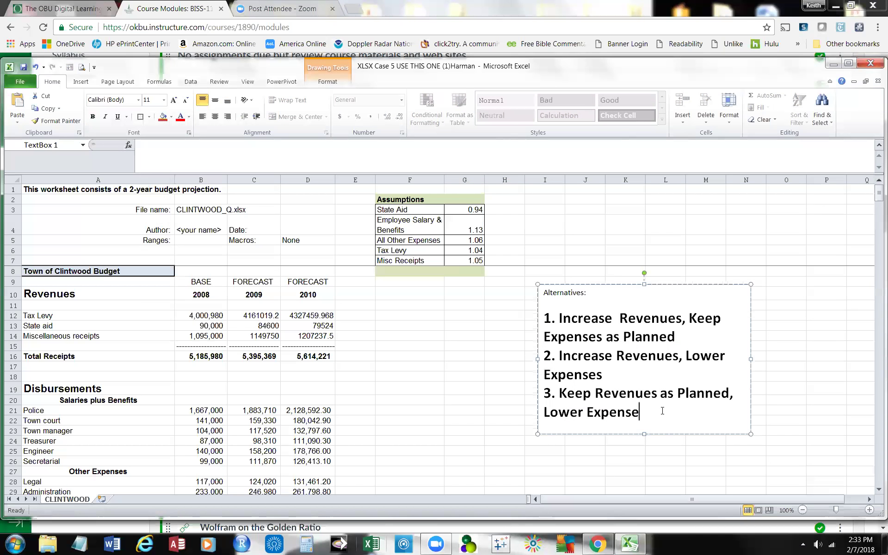
type("s.")
left_click_drag(631, 411, 639, 412)
left_click(55, 120)
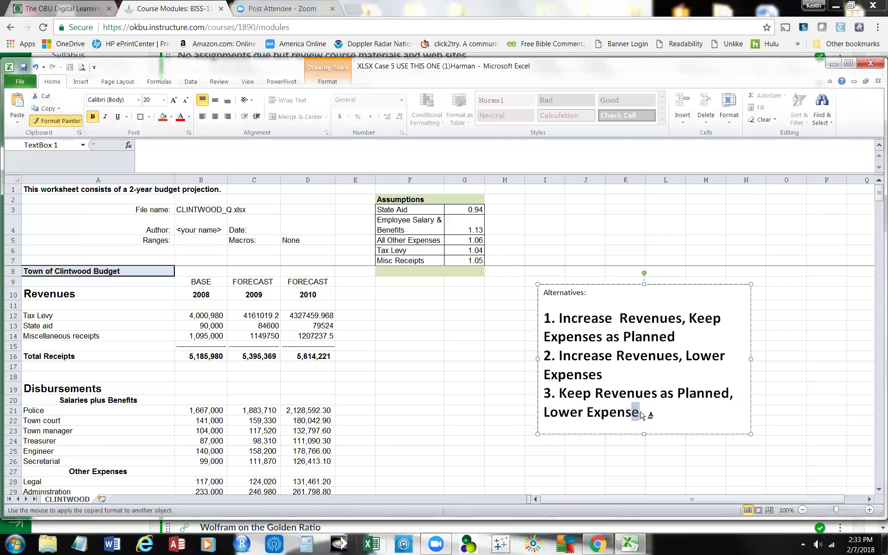
left_click_drag(630, 410, 642, 411)
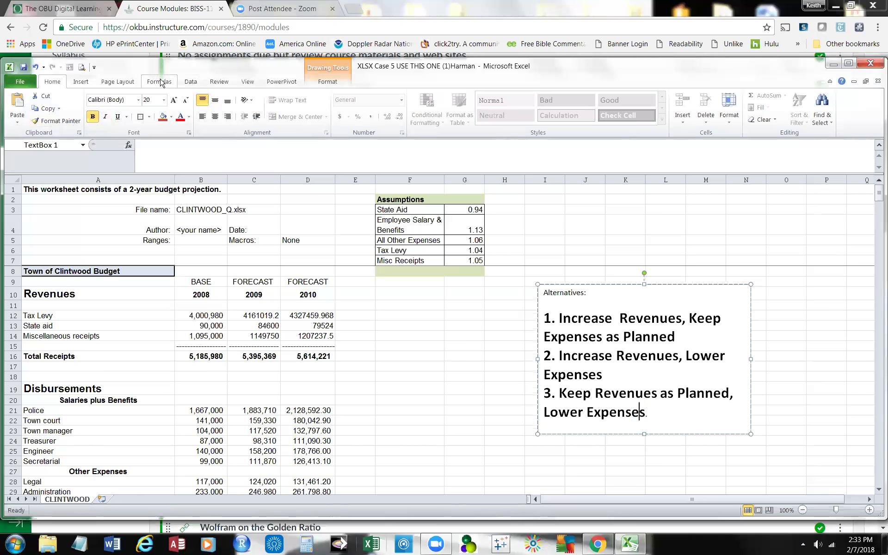
left_click(193, 82)
left_click(392, 376)
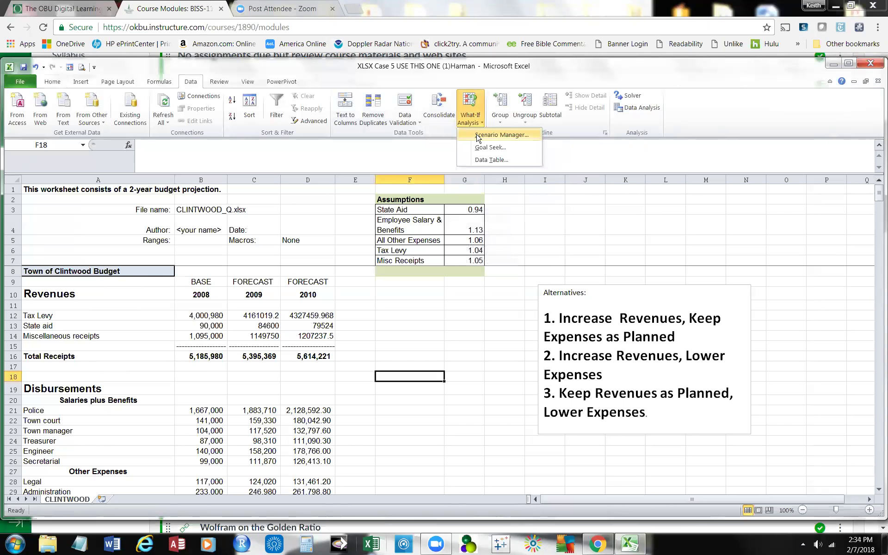
left_click(477, 136)
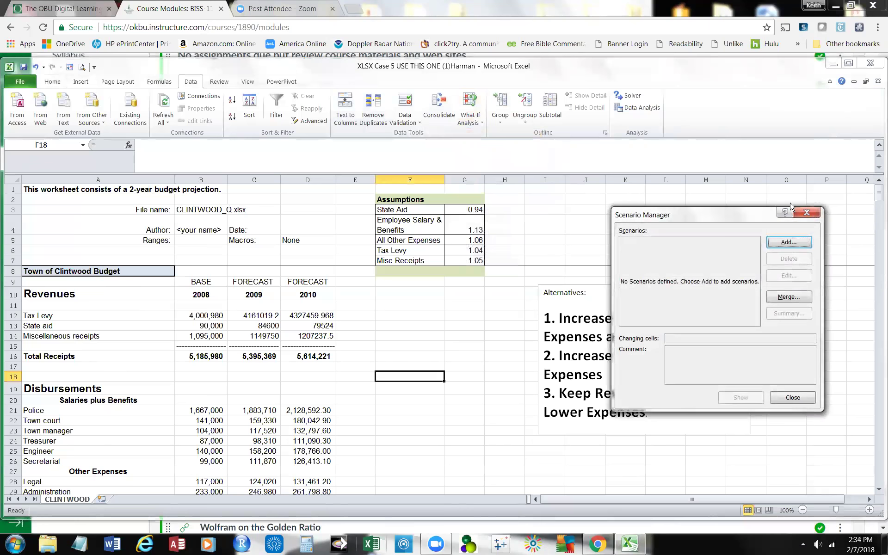
left_click(806, 213)
left_click(467, 337)
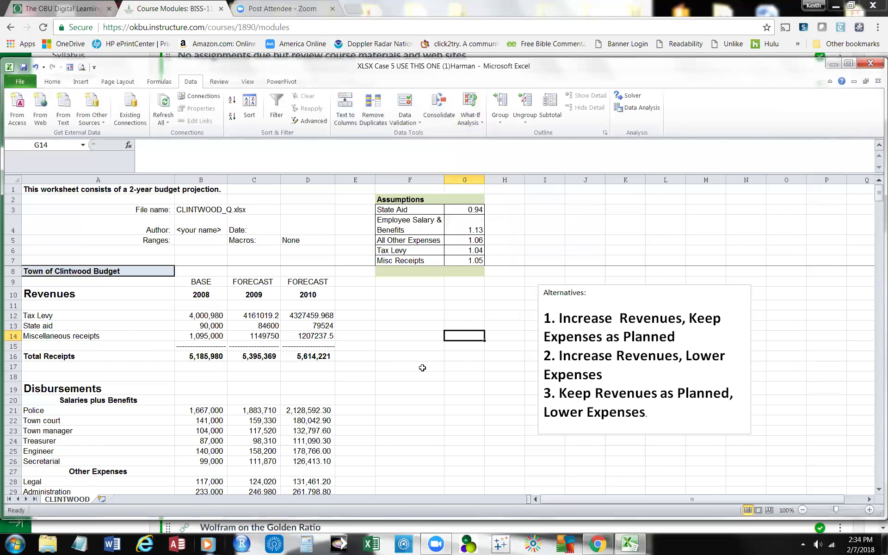
- Change the Tax Levy assumption formula to =1+0.06
left_click(453, 247)
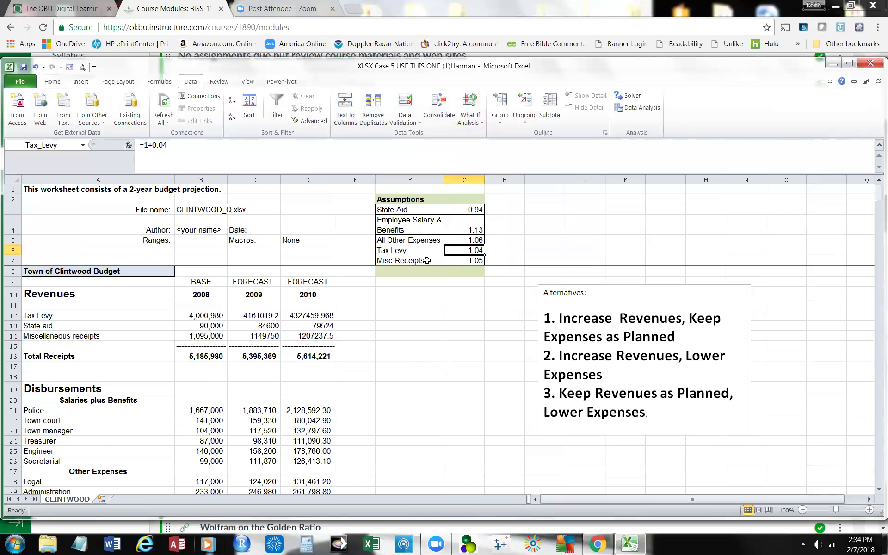
left_click(178, 144)
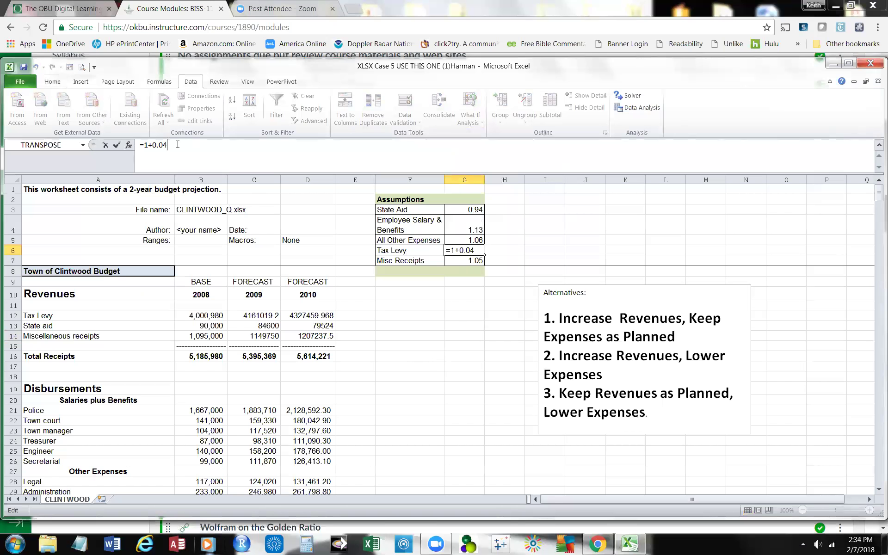
key("BackSpace")
type("6")
left_click(116, 145)
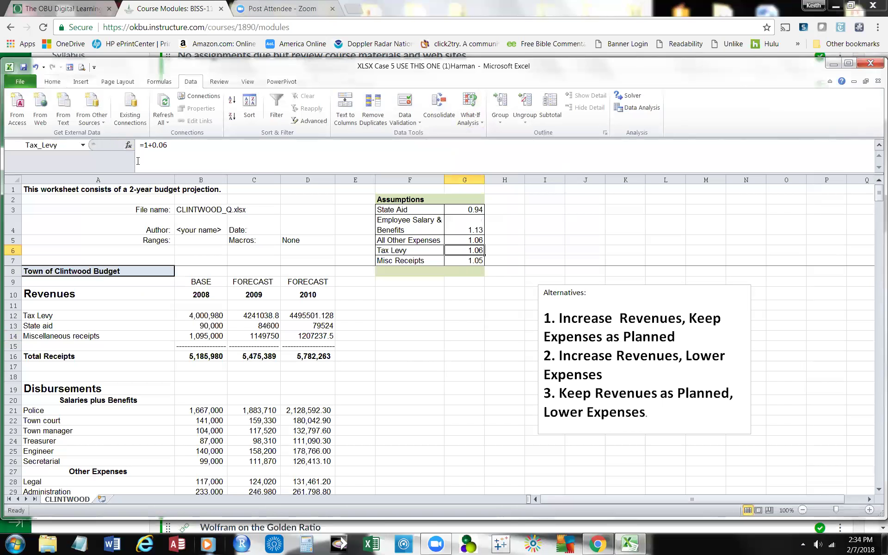
- Change the Misc Receipts assumption formula to =1+0.07
left_click(481, 260)
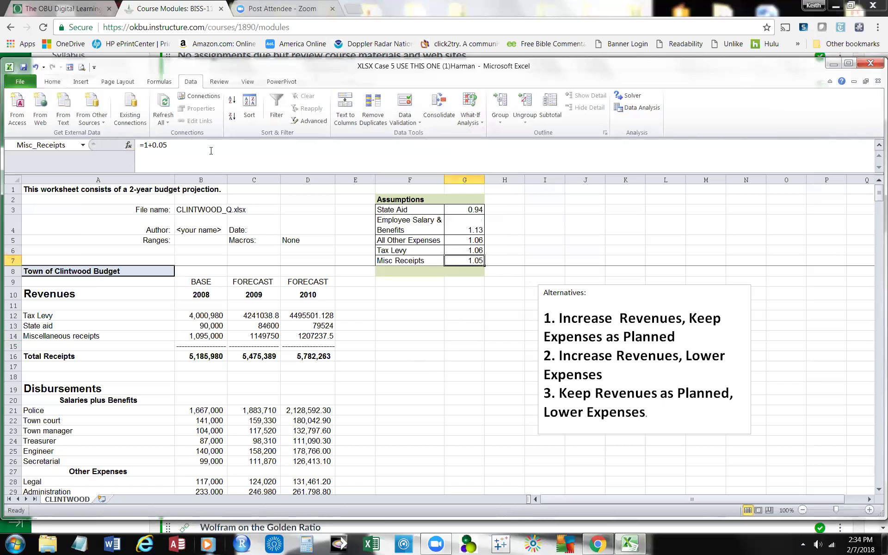
left_click(179, 144)
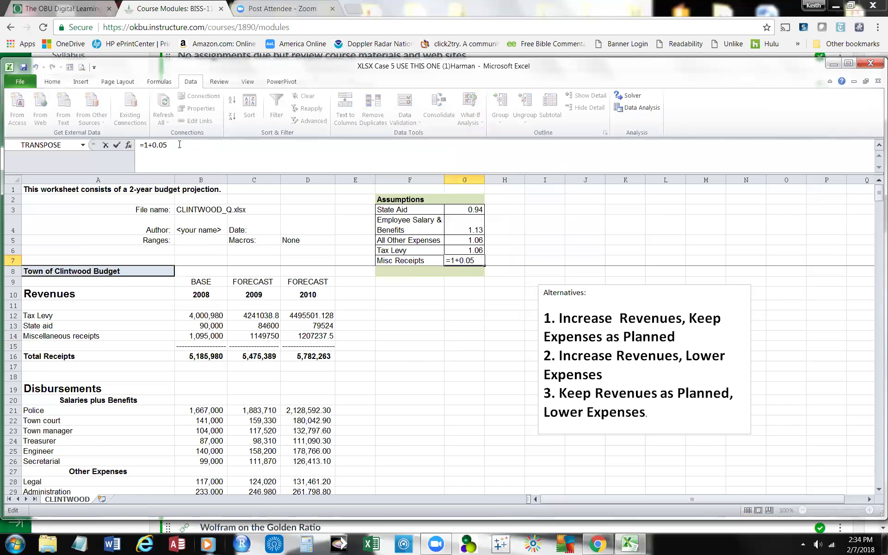
key("BackSpace")
type("7")
left_click(118, 145)
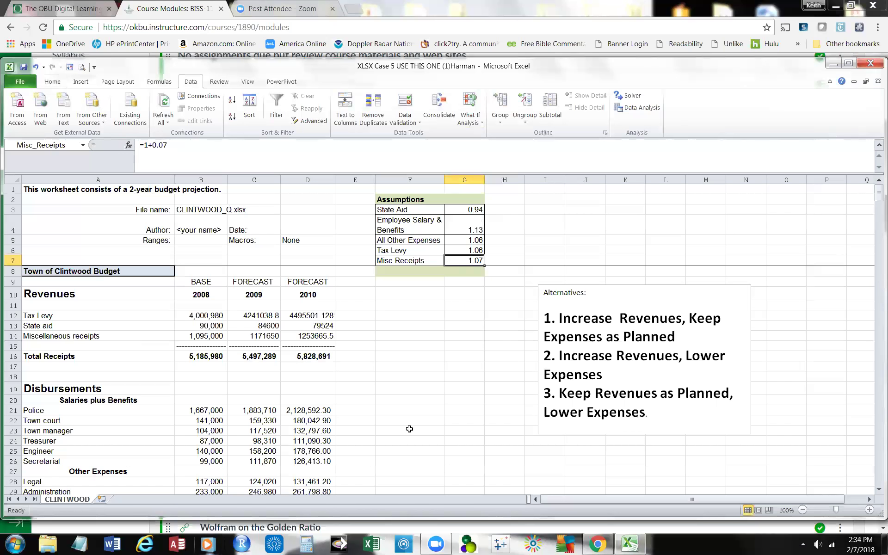
- Review the Receipts less disbursements row for both forecast years
left_click(478, 122)
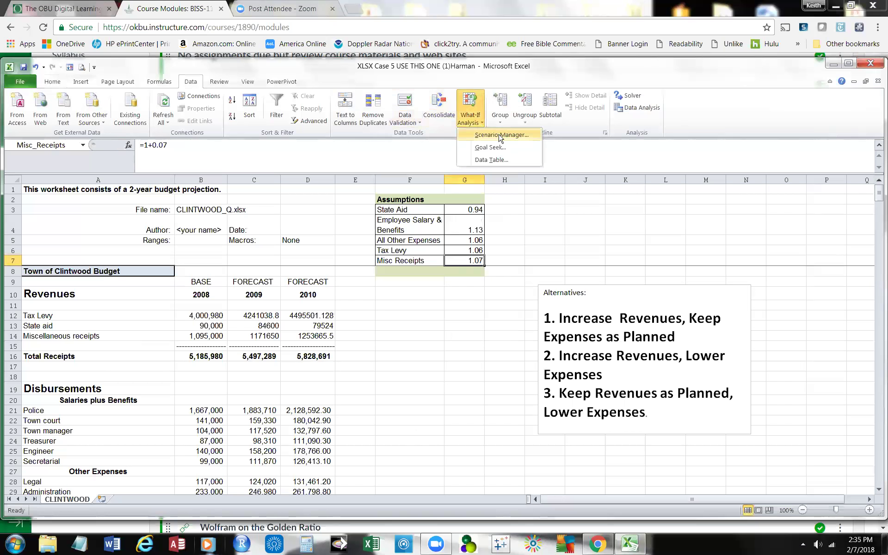
left_click(427, 381)
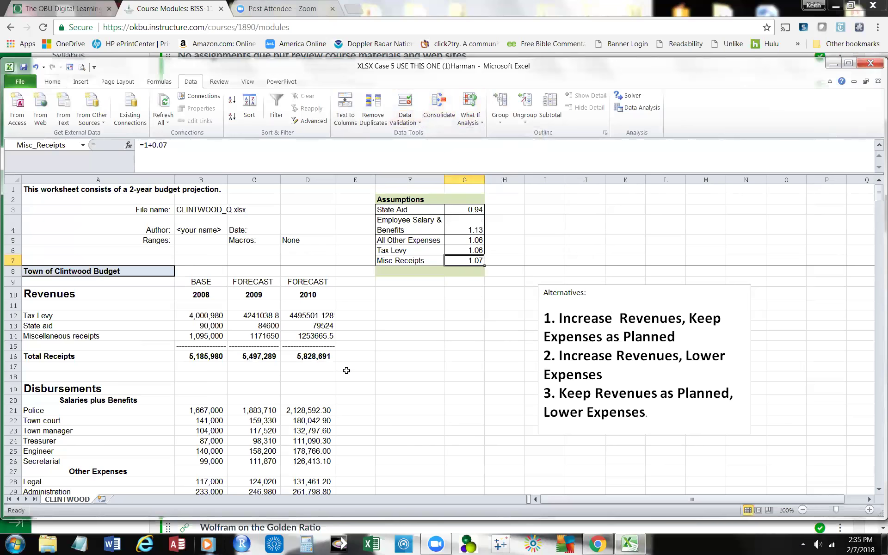
scroll(351, 371, "down", 6)
scroll(364, 370, "down", 1)
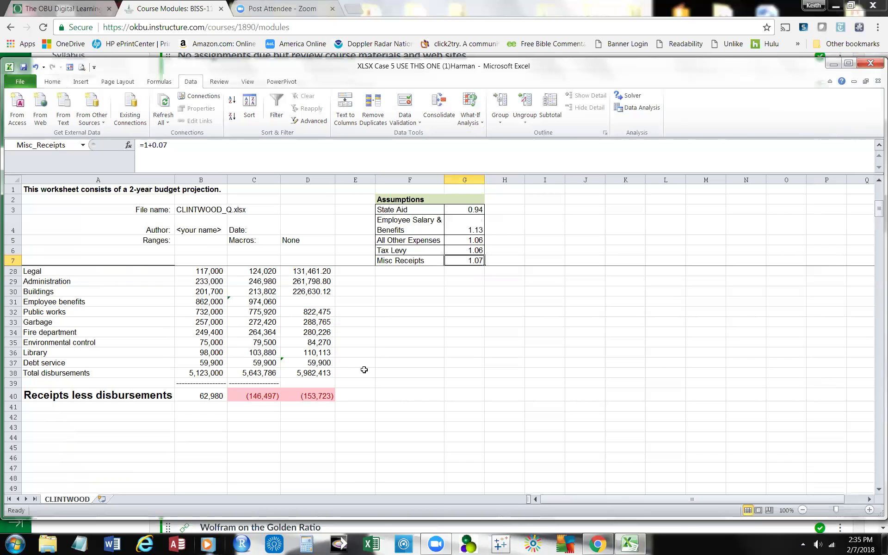
scroll(364, 370, "up", 7)
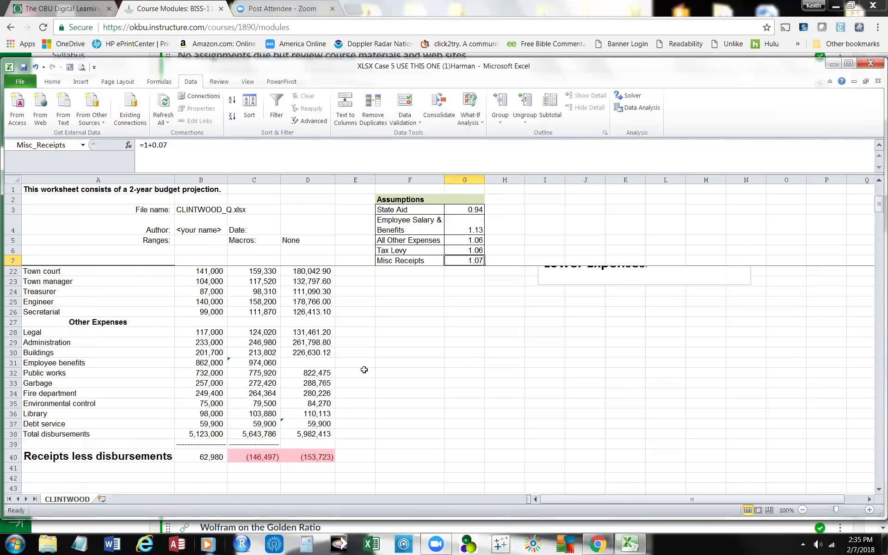
- Examine the formulas behind the State Aid, Employee Salary & Benefits, All Other Expenses, Tax Levy and Misc Receipts assumptions
left_click(439, 333)
left_click(471, 251)
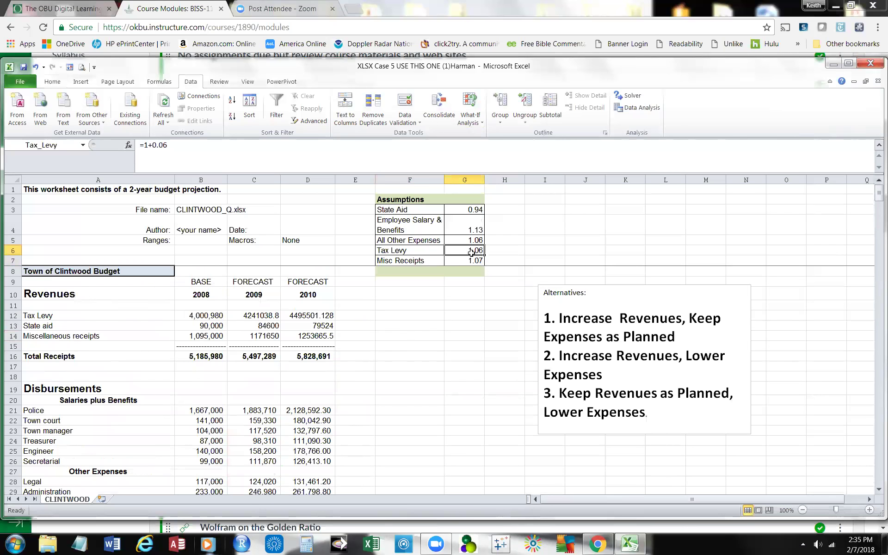
left_click(428, 250)
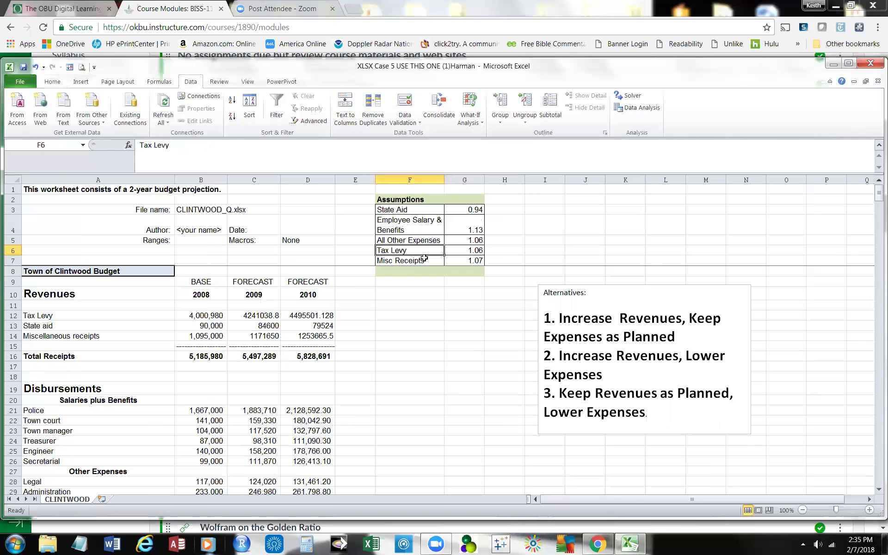
left_click(458, 263)
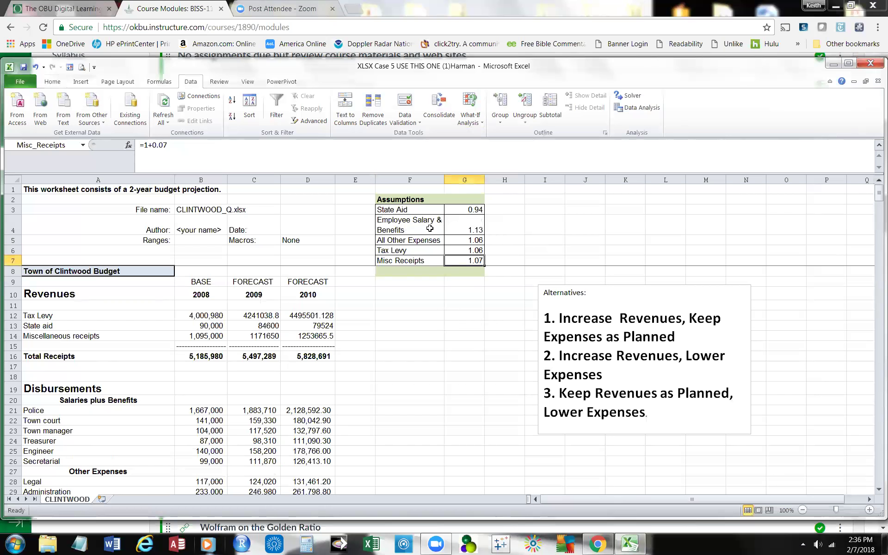
left_click(467, 227)
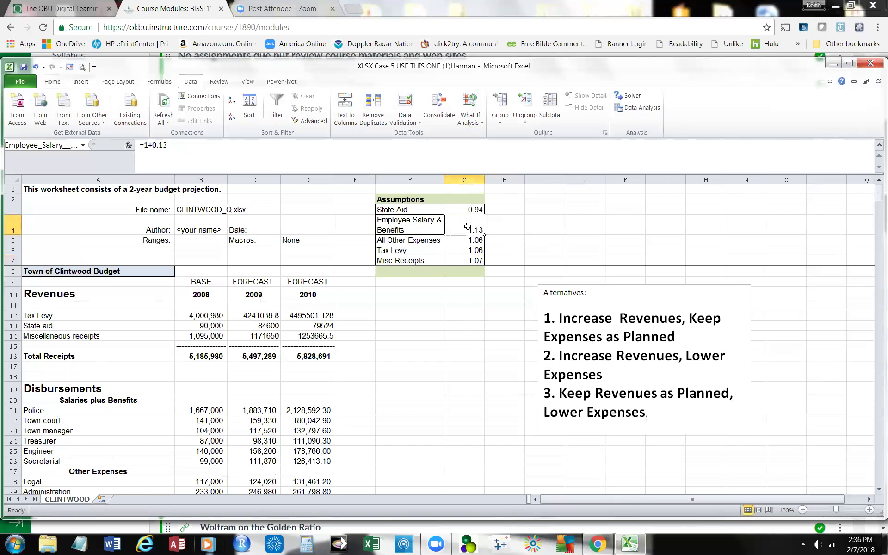
left_click(471, 209)
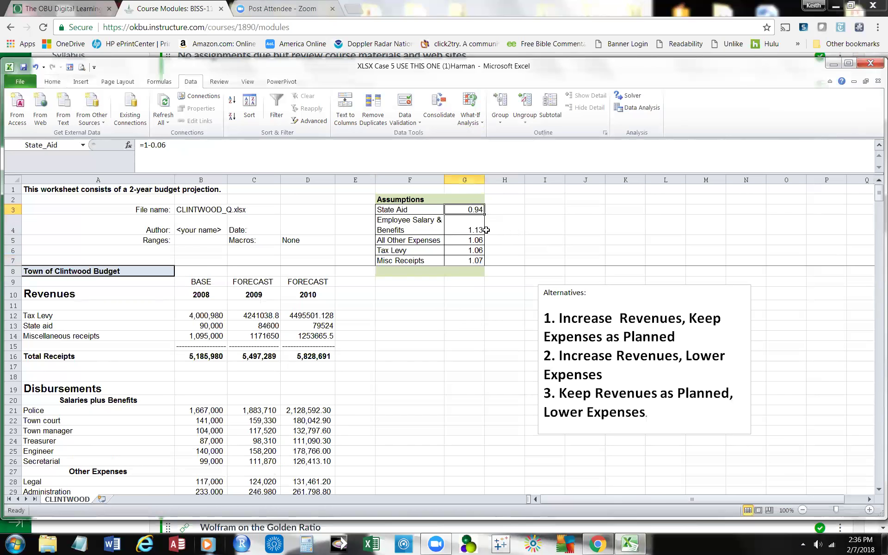
left_click(482, 230)
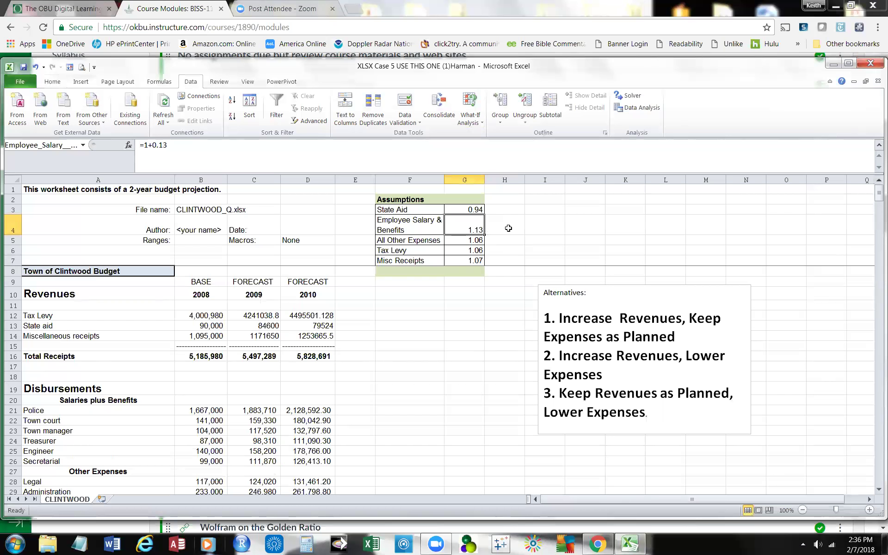
left_click(506, 227)
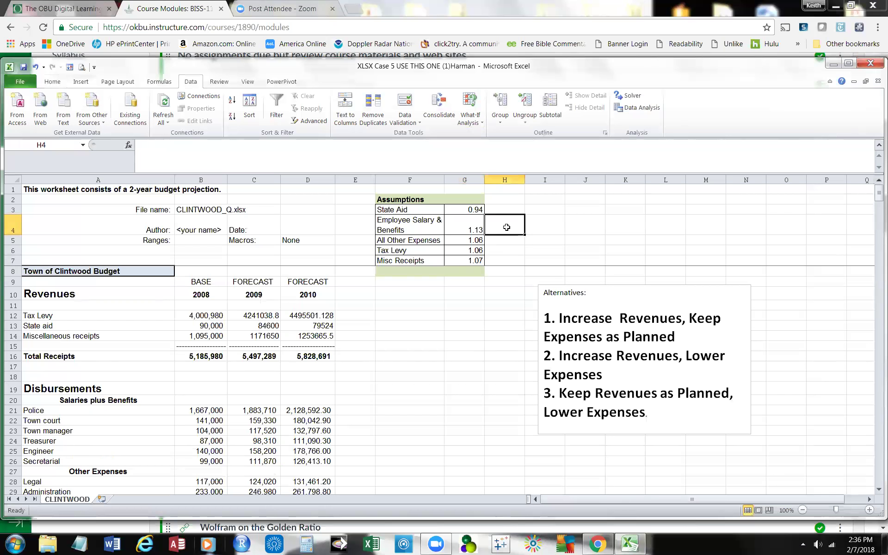
left_click(468, 227)
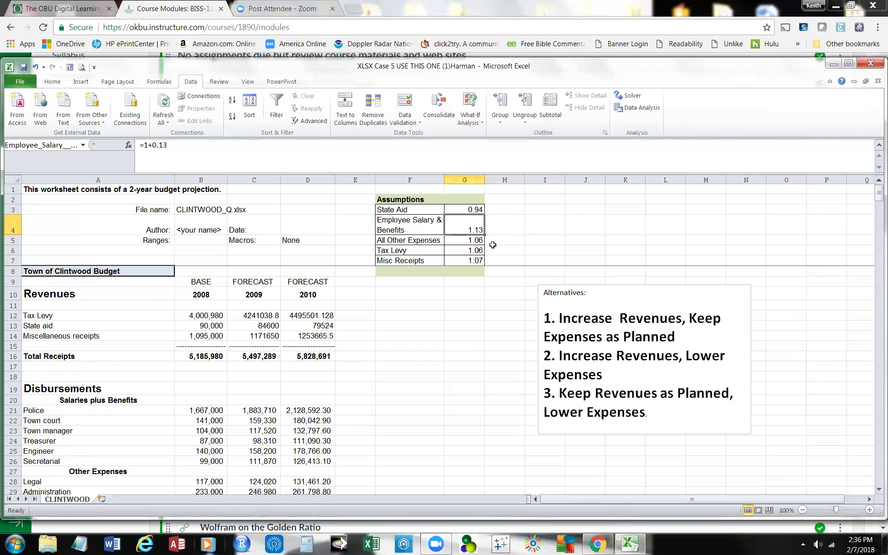
left_click(475, 240)
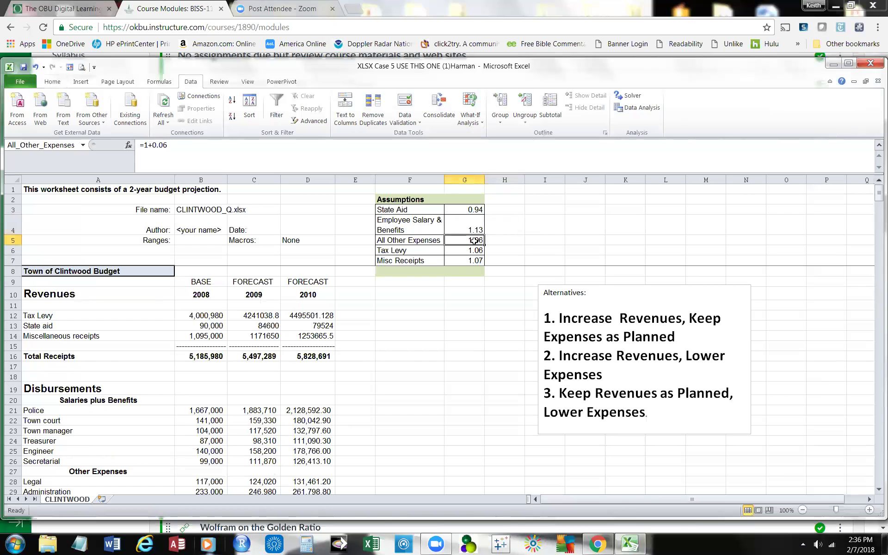
left_click(477, 260)
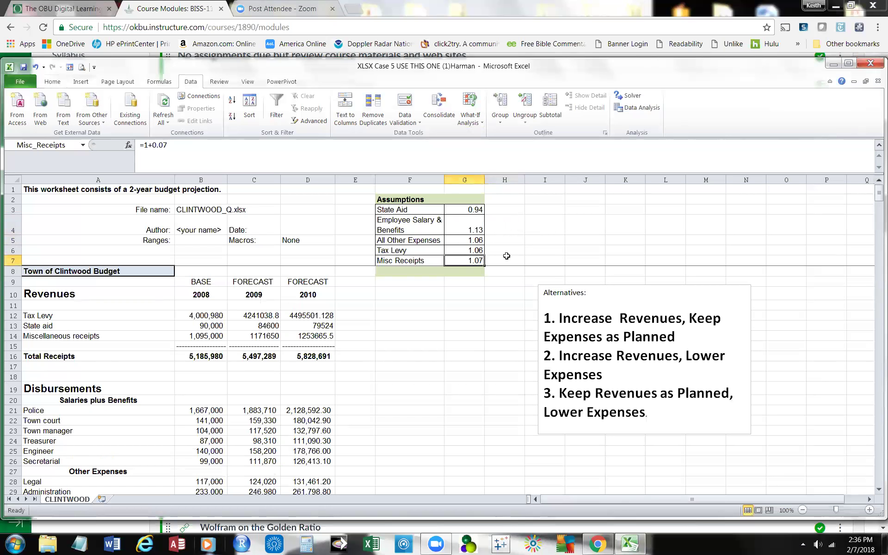
left_click(476, 240)
left_click(474, 250)
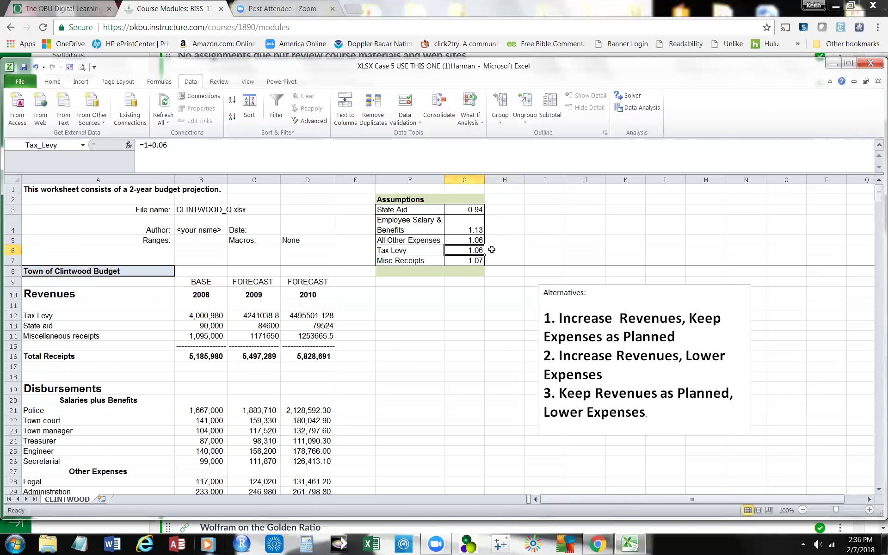
left_click(477, 259)
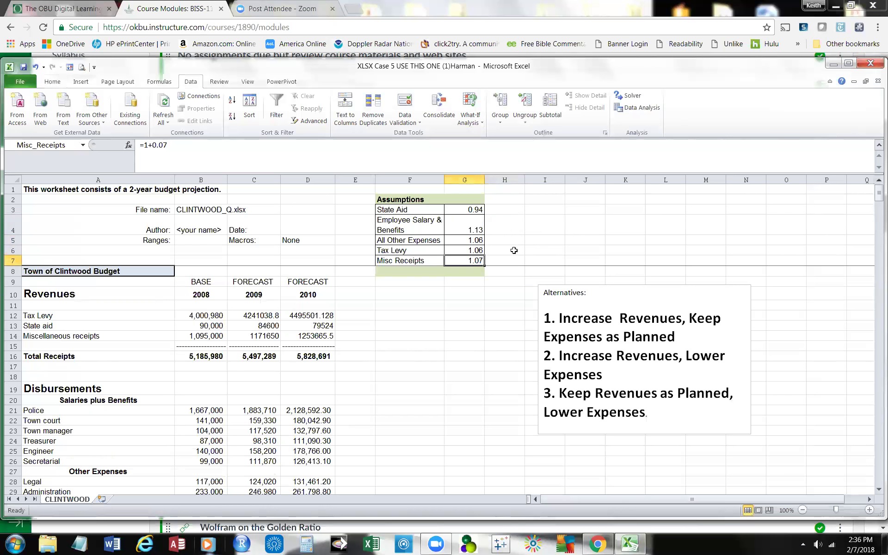
- Change the Employee Salary & Benefits assumption formula to =1+0.10 and check Receipts less disbursements for 2009 and 2010
left_click(467, 227)
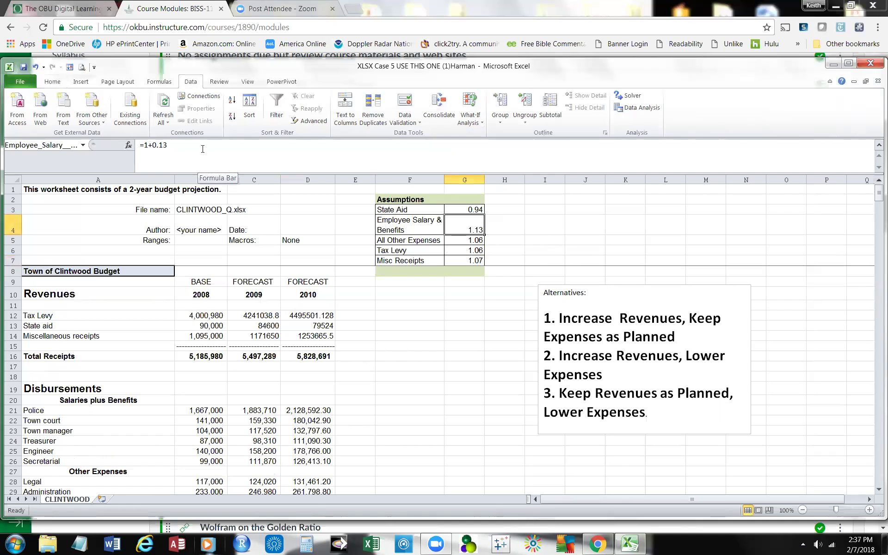
left_click(174, 146)
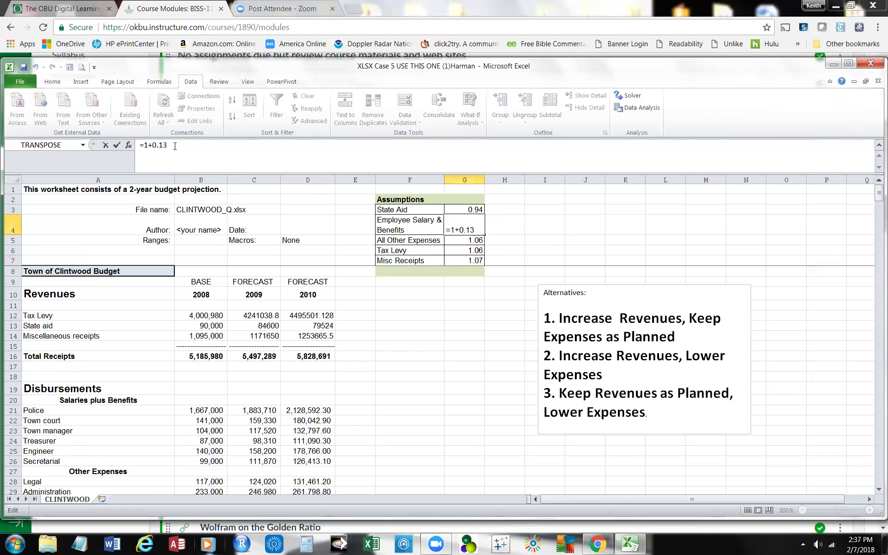
key("BackSpace")
key("BackSpace")
type("10")
left_click(117, 145)
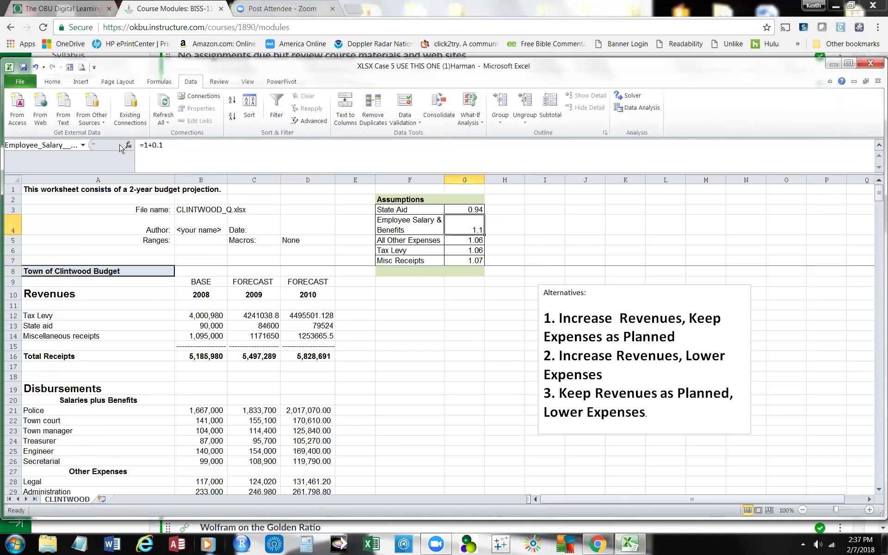
scroll(303, 362, "down", 6)
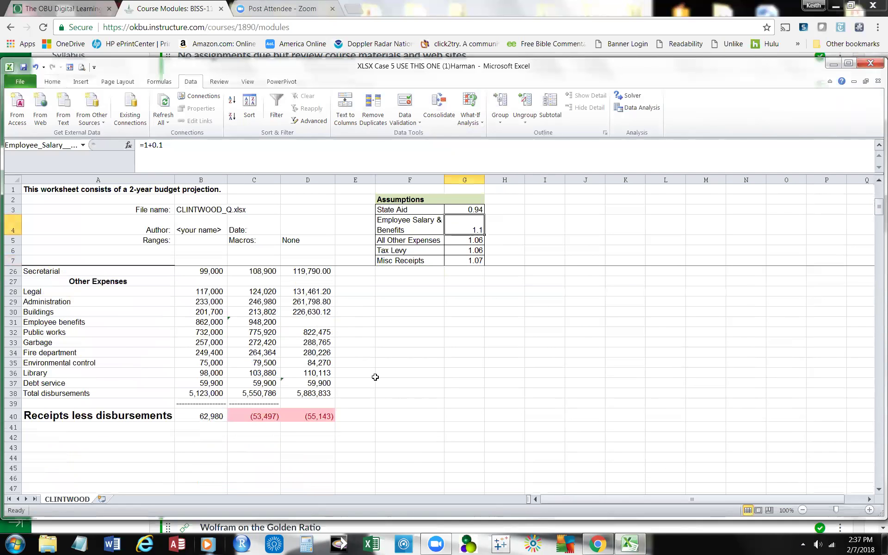
left_click(264, 417)
left_click(314, 417)
scroll(380, 431, "up", 6)
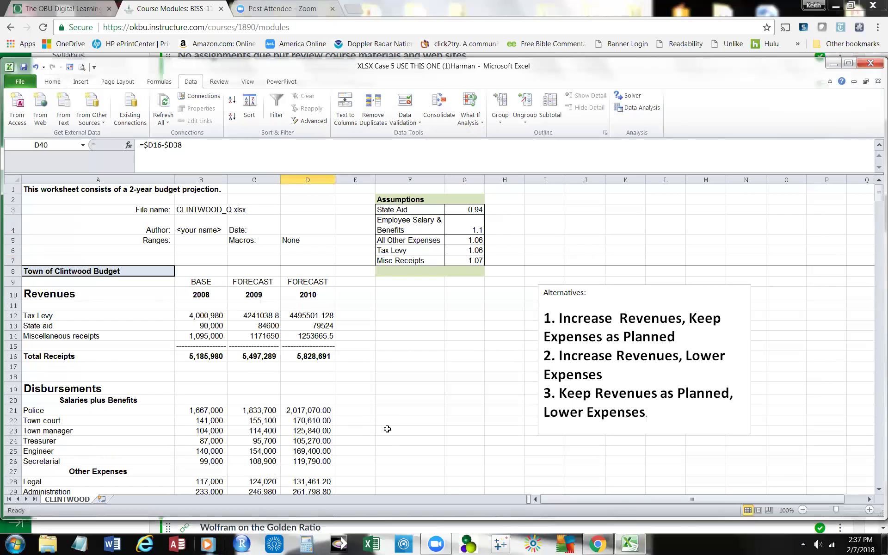
- Change the Tax Levy assumption formula to =1+0.065 and check Receipts less disbursements for both forecast years
left_click(448, 249)
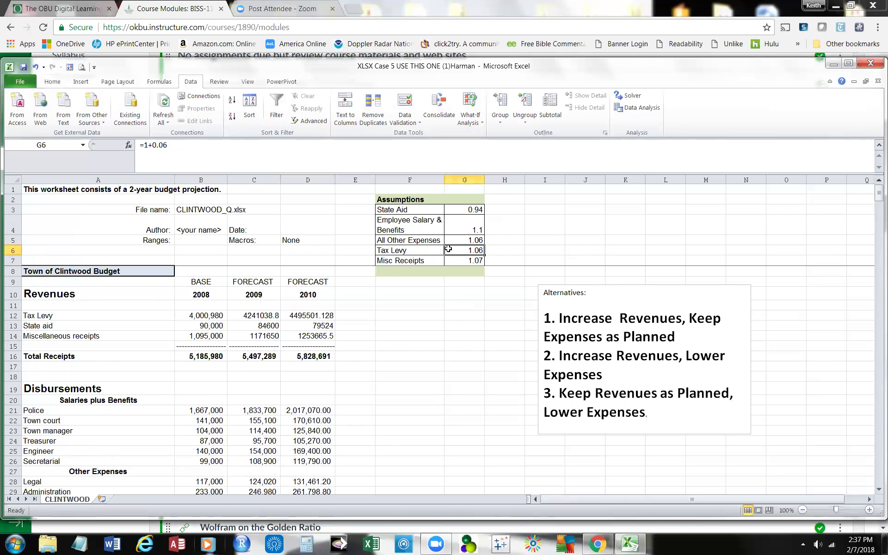
left_click(173, 145)
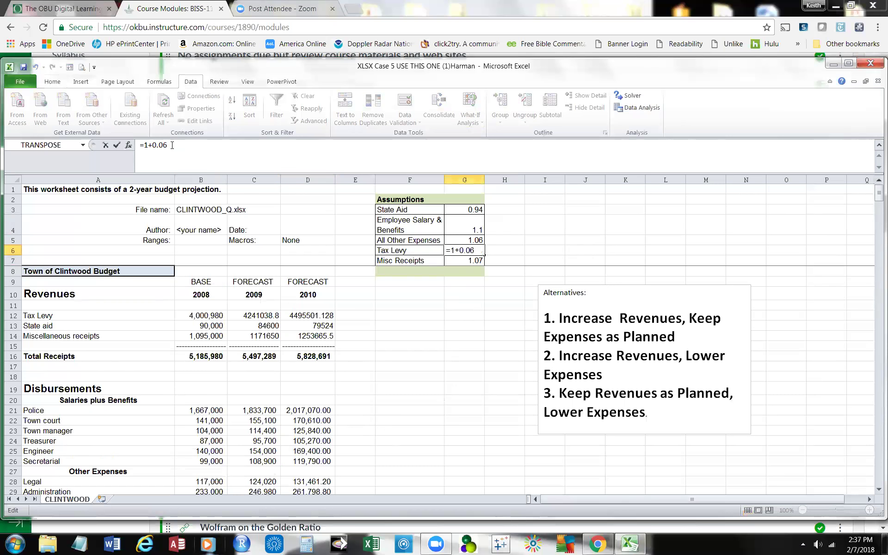
type("5")
left_click(117, 145)
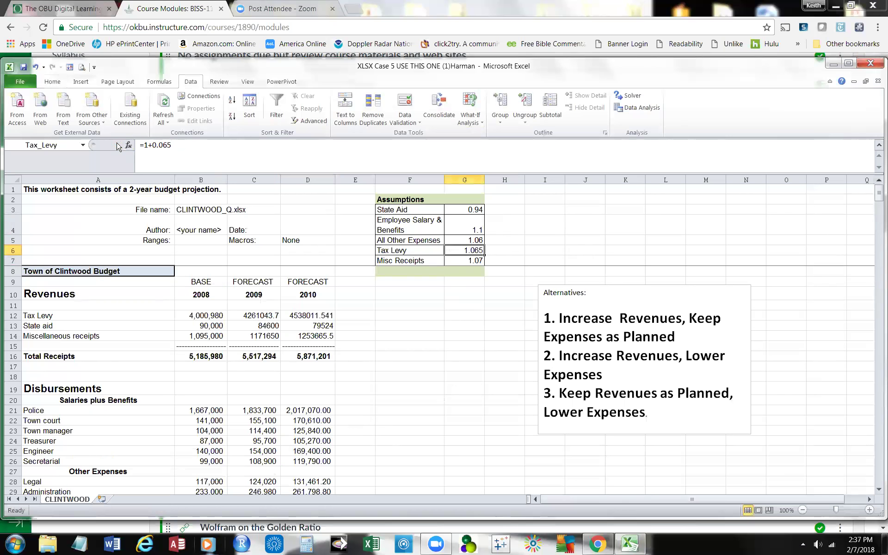
scroll(399, 386, "down", 7)
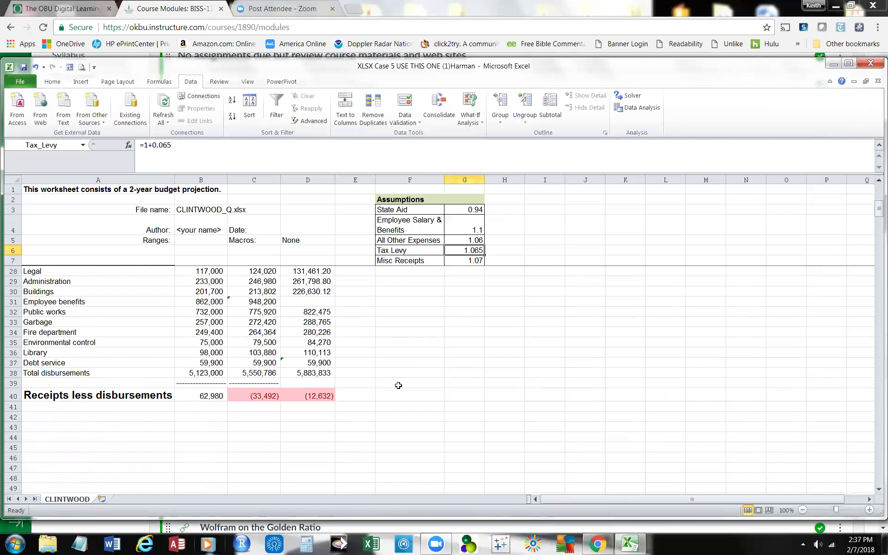
- Change the All Other Expenses assumption formula to =1+0.05 and check Receipts less disbursements for 2009 and 2010
scroll(398, 385, "up", 4)
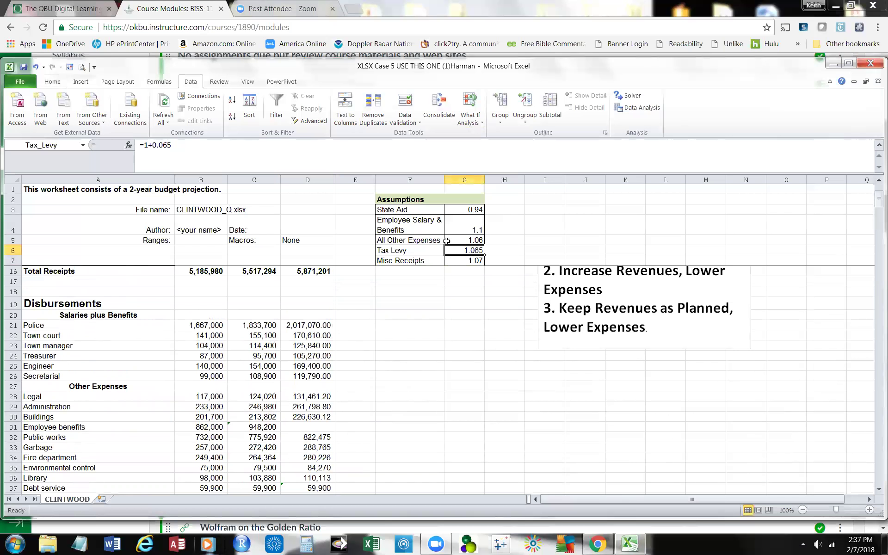
left_click(446, 240)
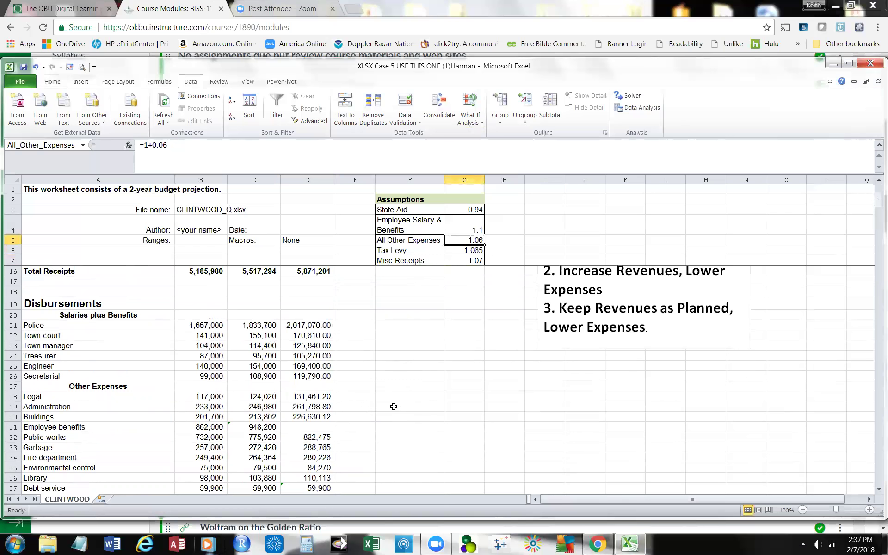
left_click(173, 148)
key("BackSpace")
type("5")
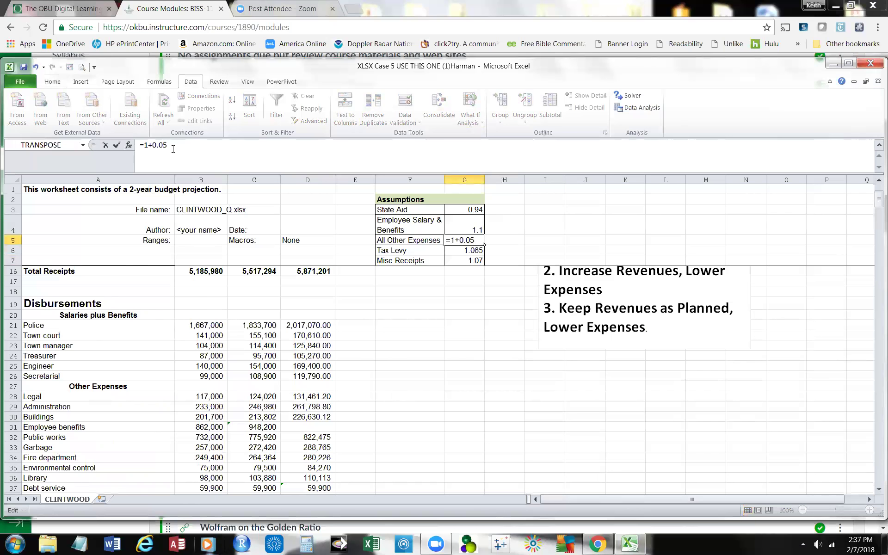
left_click(117, 145)
scroll(365, 305, "down", 5)
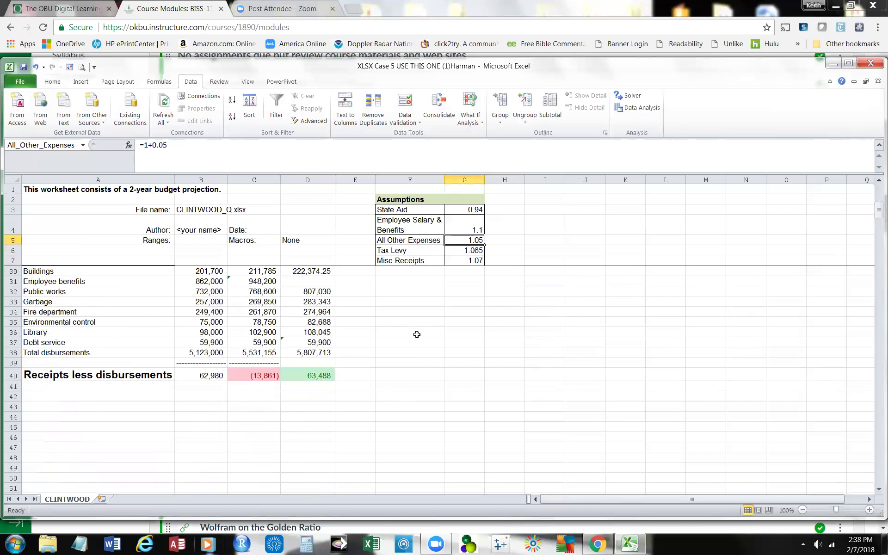
- Examine the Receipts less disbursements formulas in row 40 for the base year and both forecast years
left_click(216, 375)
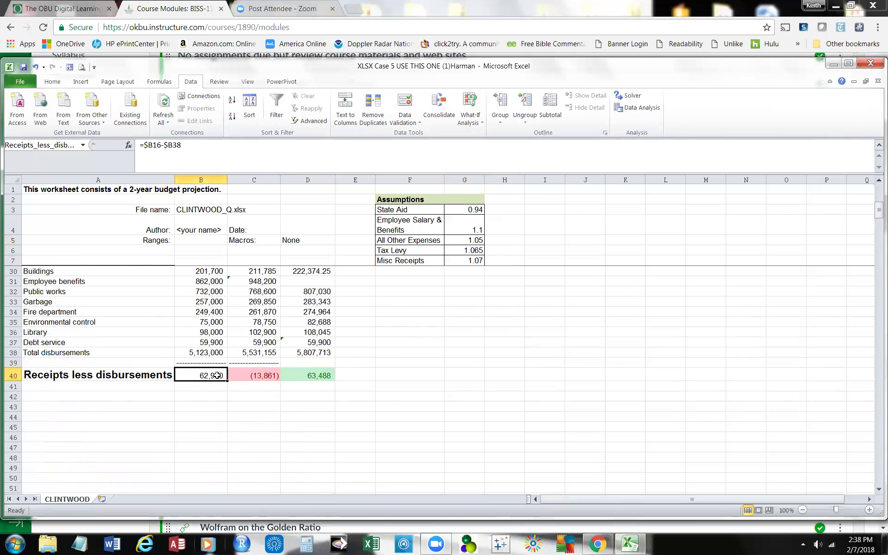
left_click(255, 376)
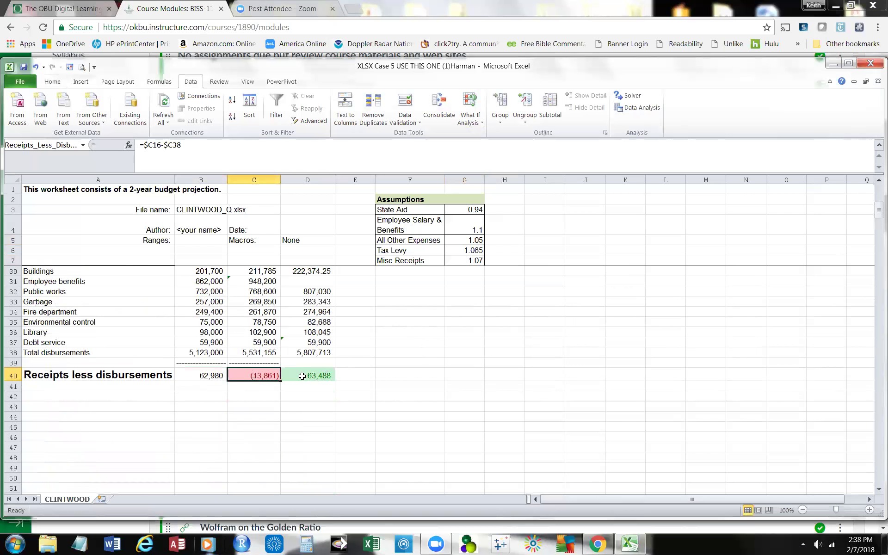
left_click(200, 374)
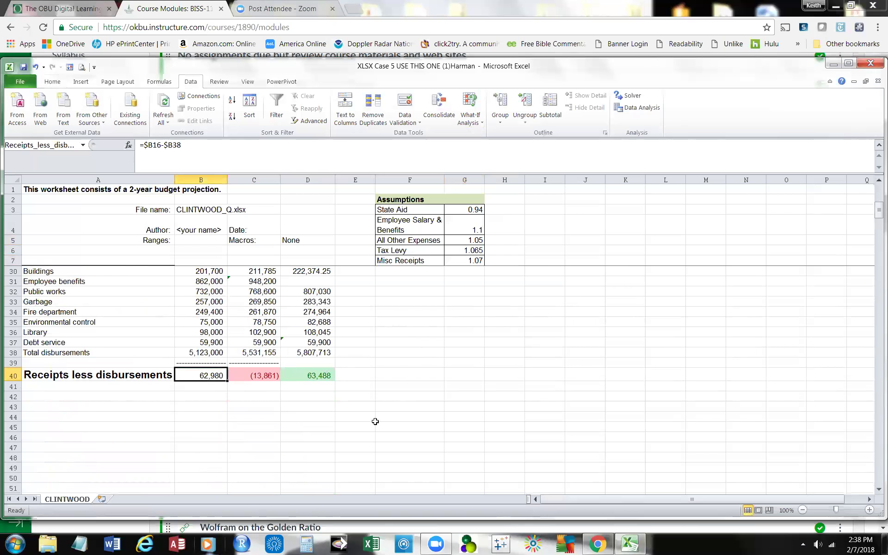
scroll(375, 422, "up", 1)
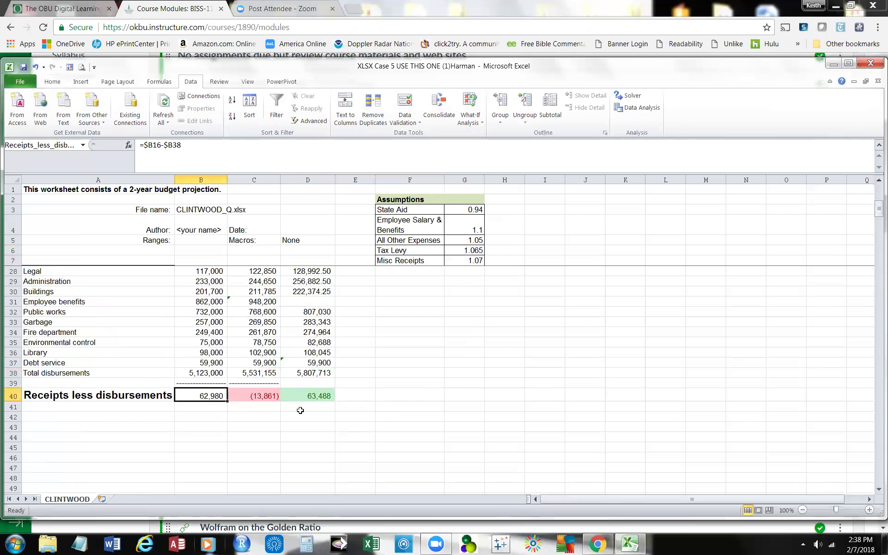
left_click(257, 396)
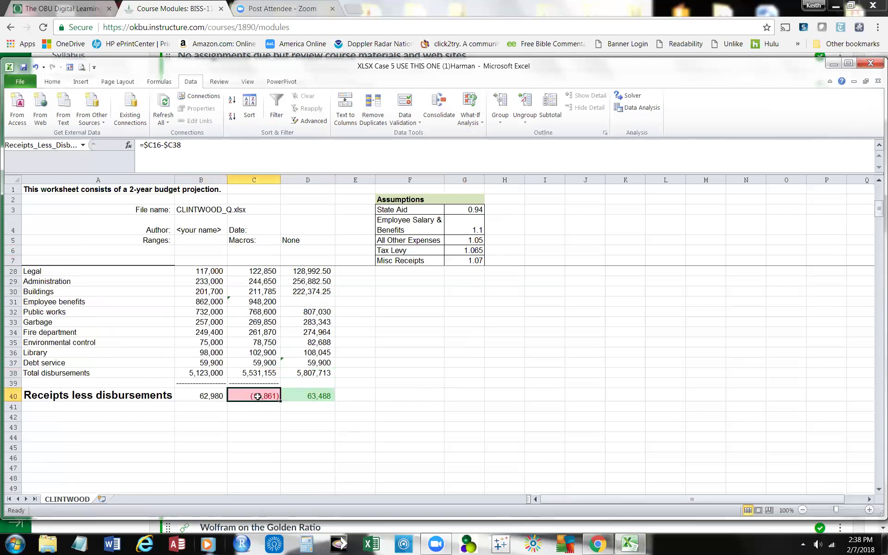
left_click(205, 392)
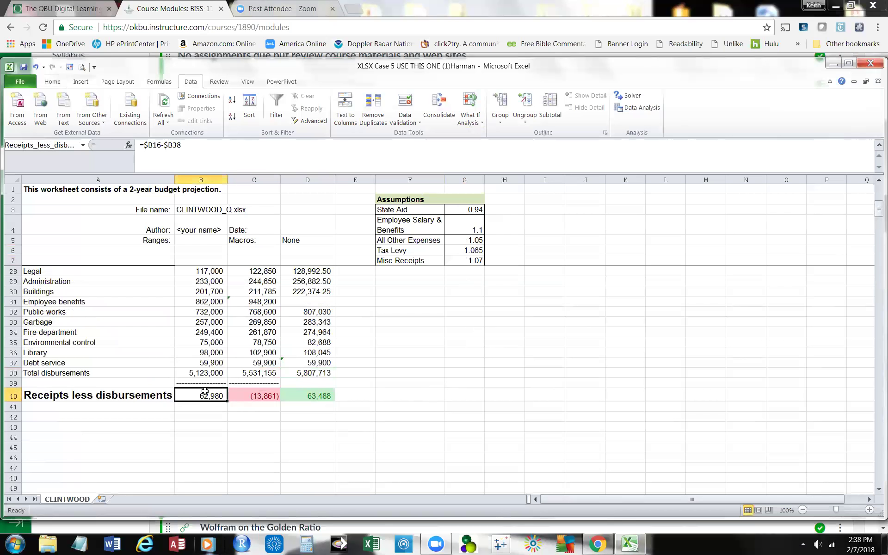
left_click(256, 395)
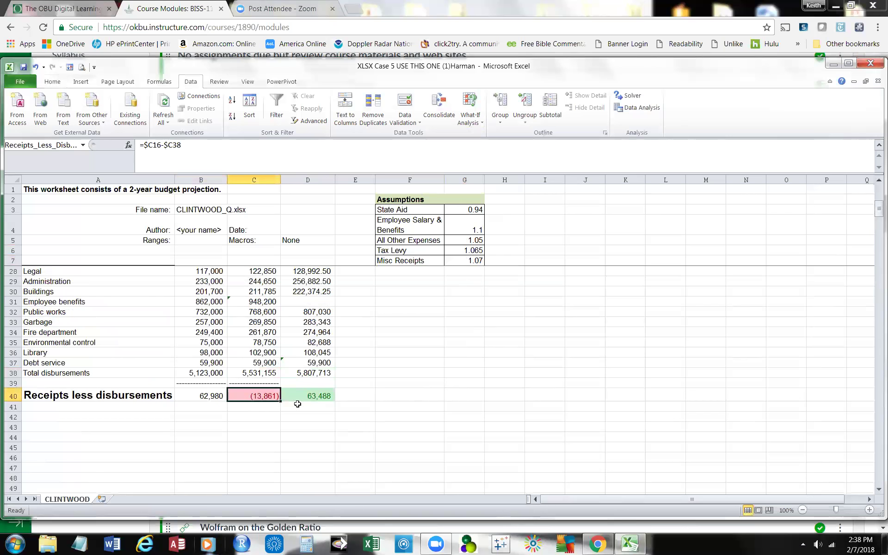
left_click(313, 397)
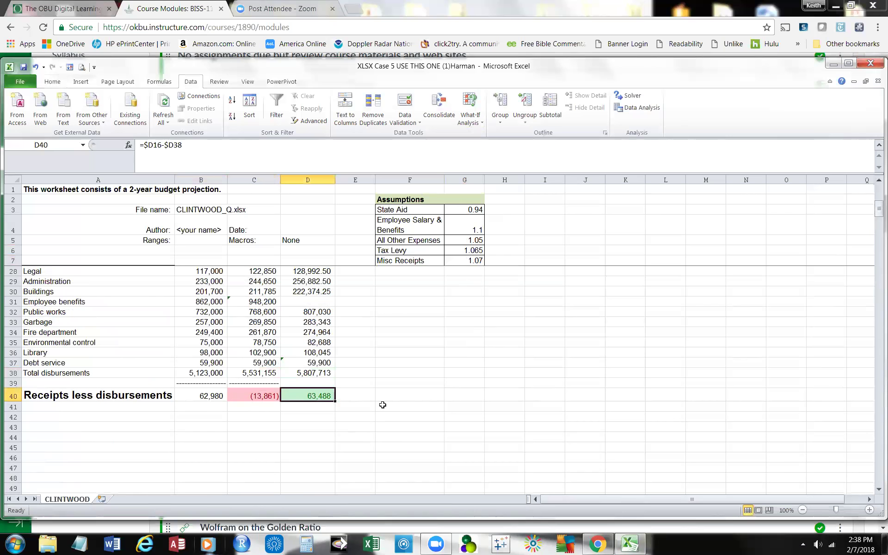
scroll(383, 404, "up", 2)
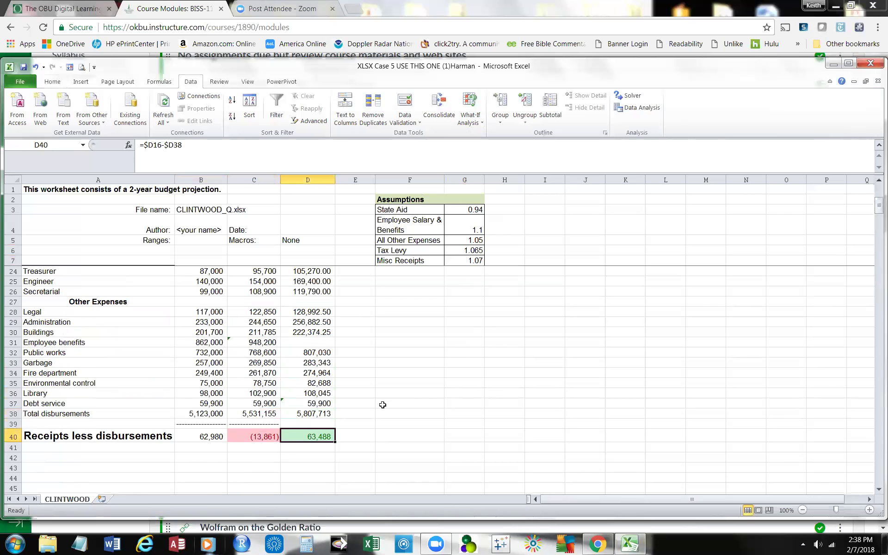
scroll(382, 404, "up", 3)
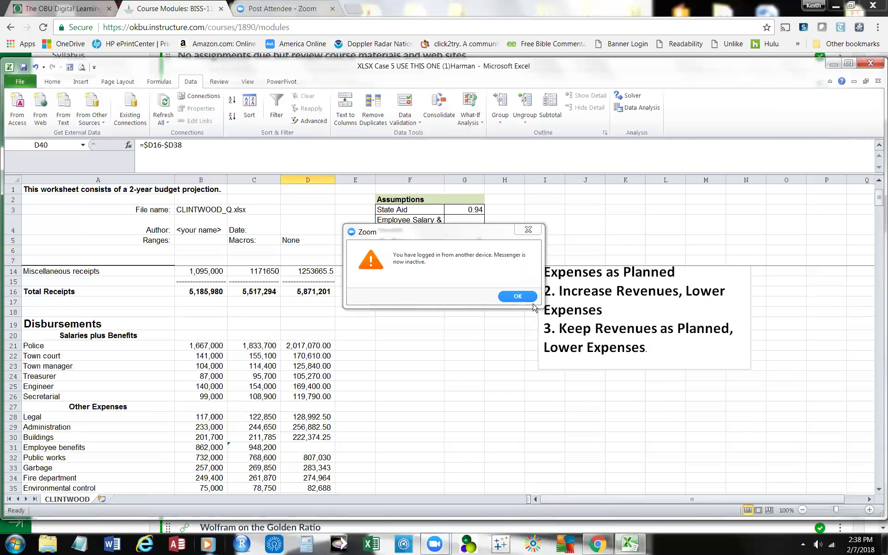
- Dismiss the Zoom notice and change the Employee Salary & Benefits assumption in G4 to =1+0.095
left_click(518, 298)
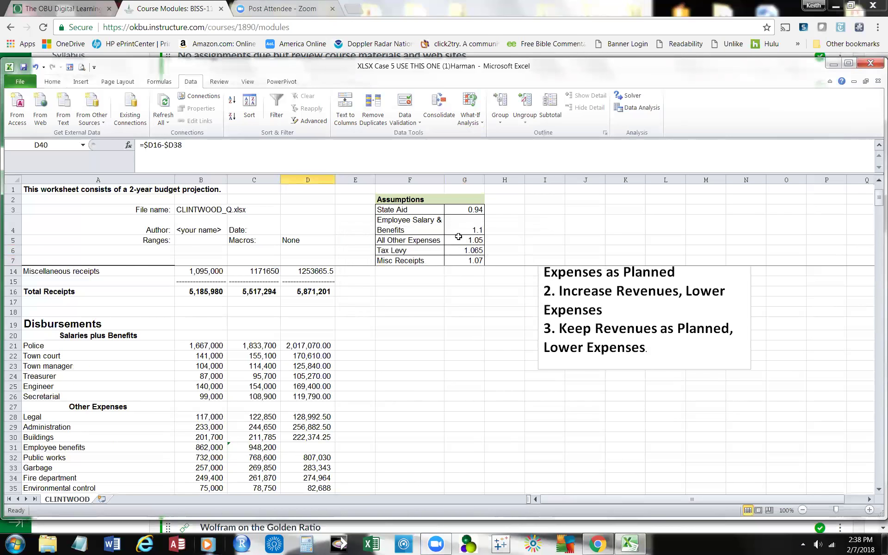
left_click(458, 228)
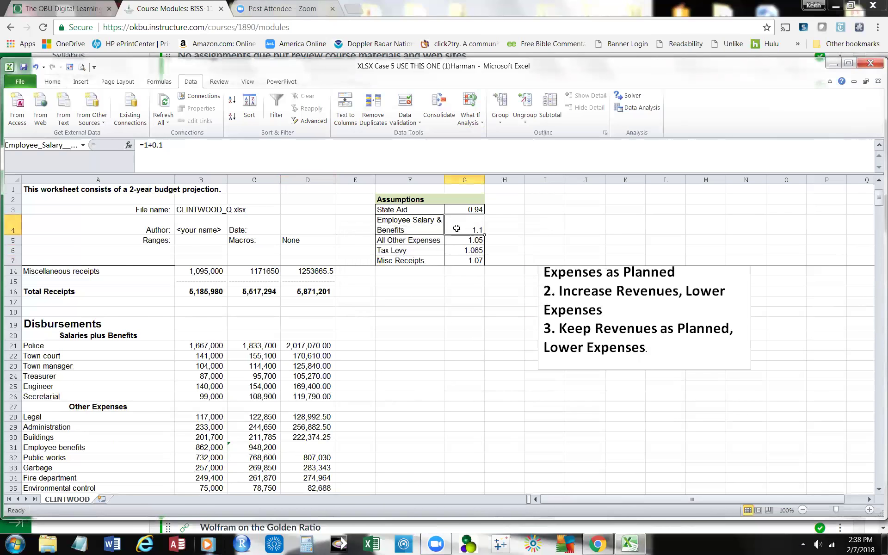
left_click(168, 145)
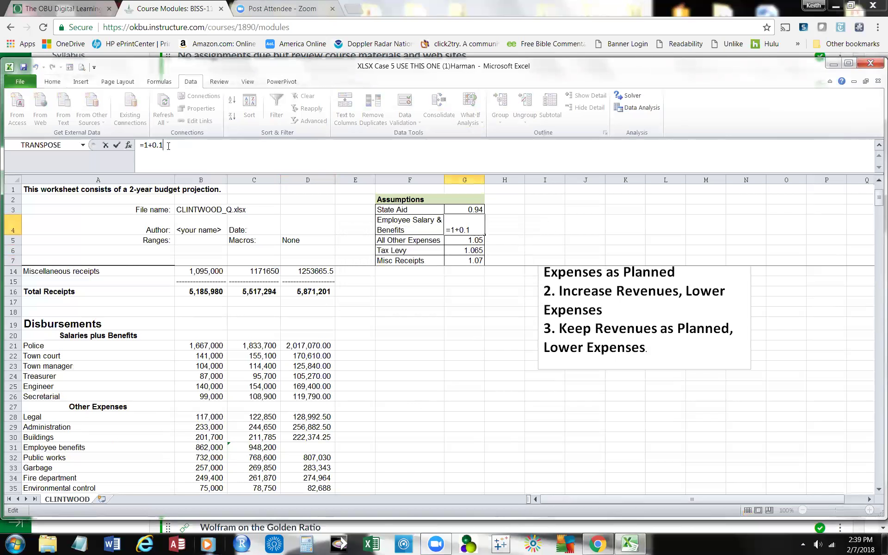
key("BackSpace")
type("095")
left_click(117, 144)
- Review the Receipts less disbursements figures for 2008, 2009 and 2010 and the disbursement lines above them
scroll(348, 374, "down", 4)
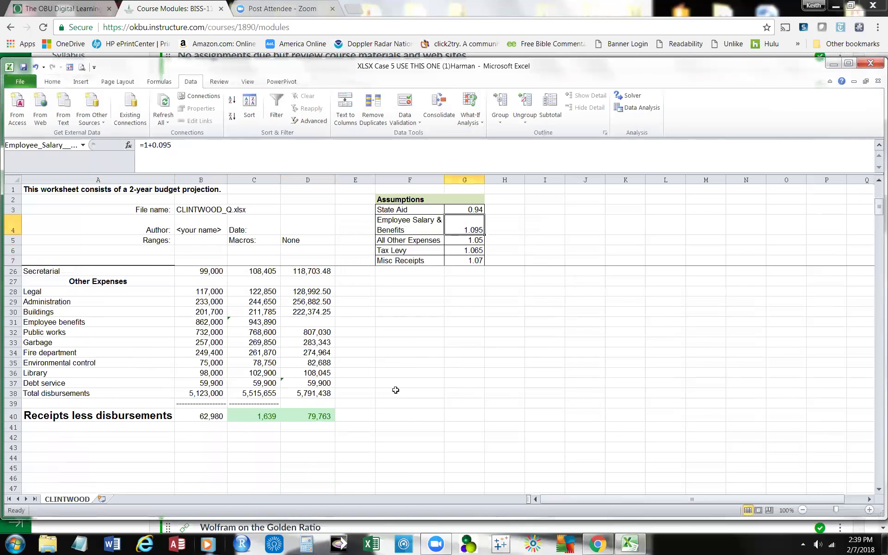
left_click(205, 416)
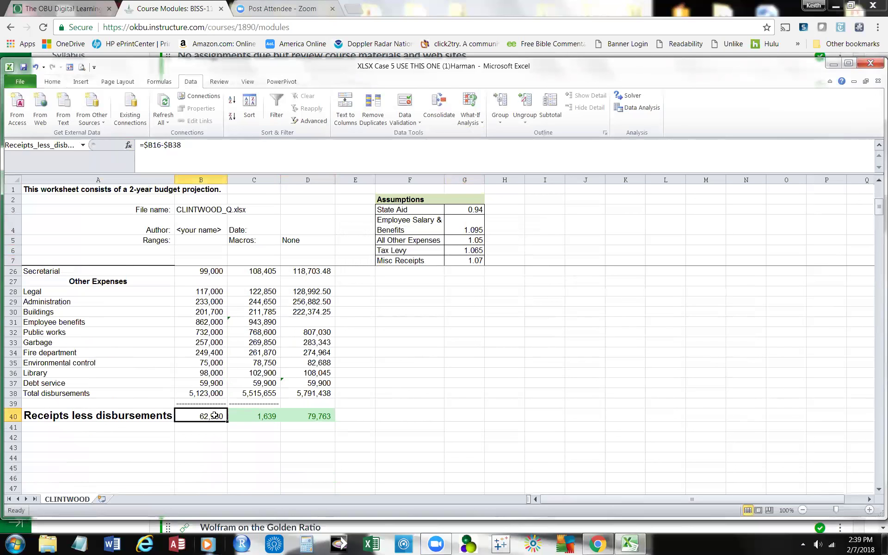
left_click(245, 415)
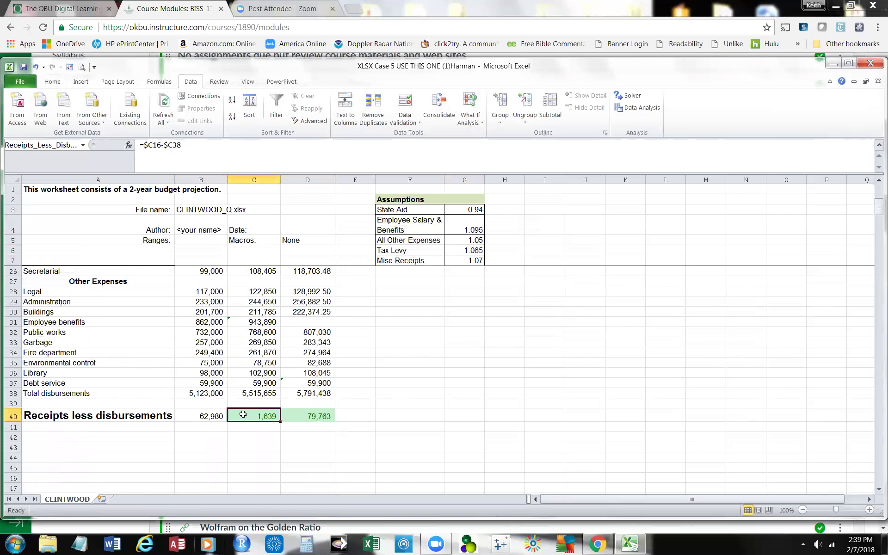
left_click(311, 417)
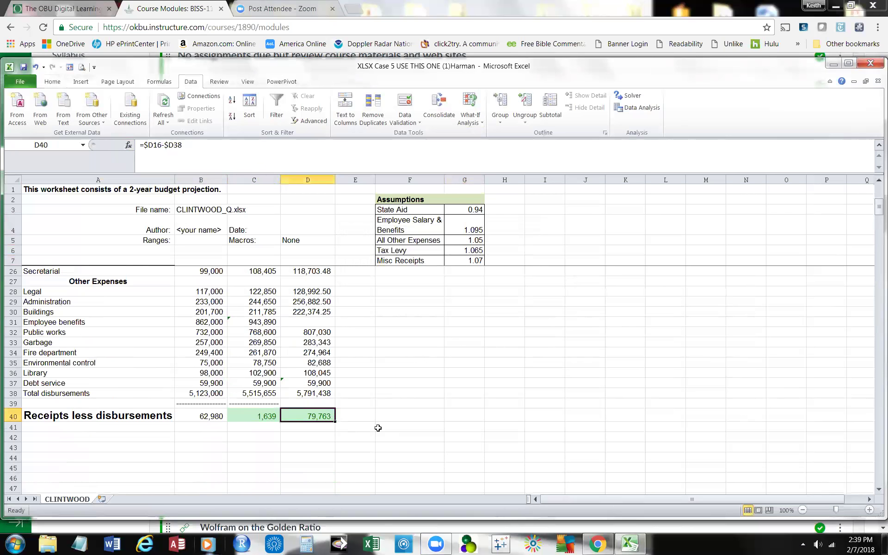
scroll(377, 427, "up", 4)
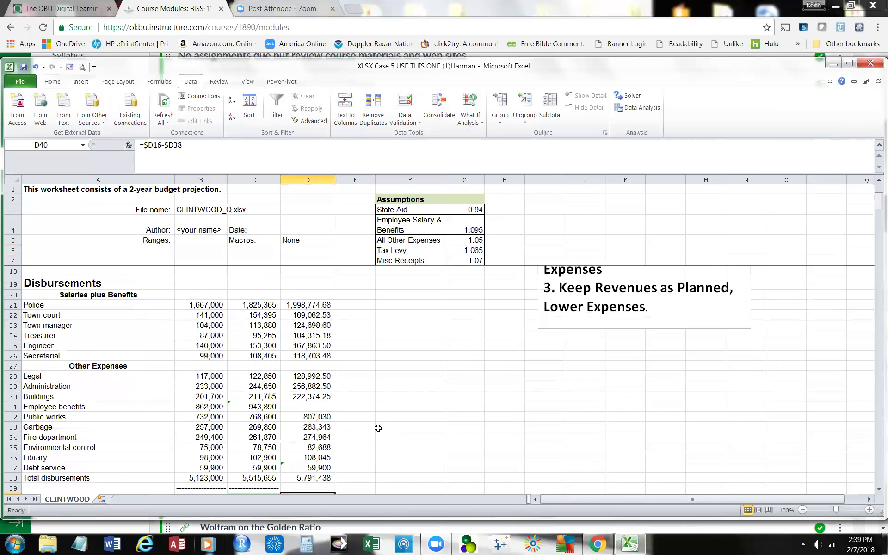
scroll(378, 428, "down", 2)
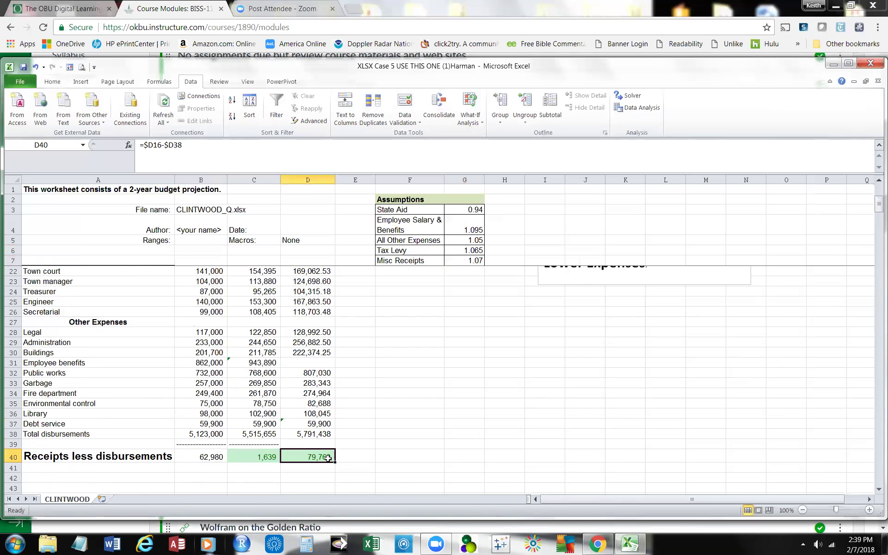
- Copy the BASE/FORECAST and year headings from B9:D10 to the cells starting at B42, below Receipts less disbursements
scroll(363, 455, "up", 5)
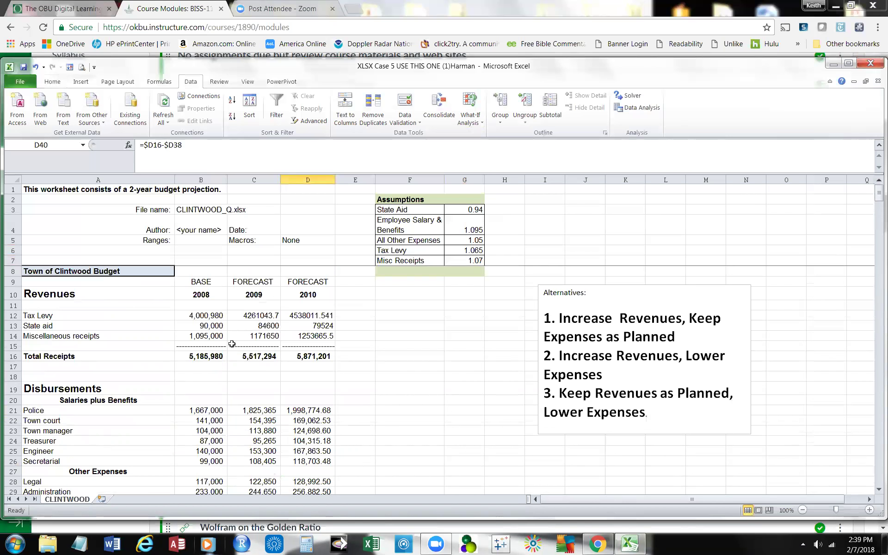
left_click(180, 283)
left_click_drag(180, 283, 298, 295)
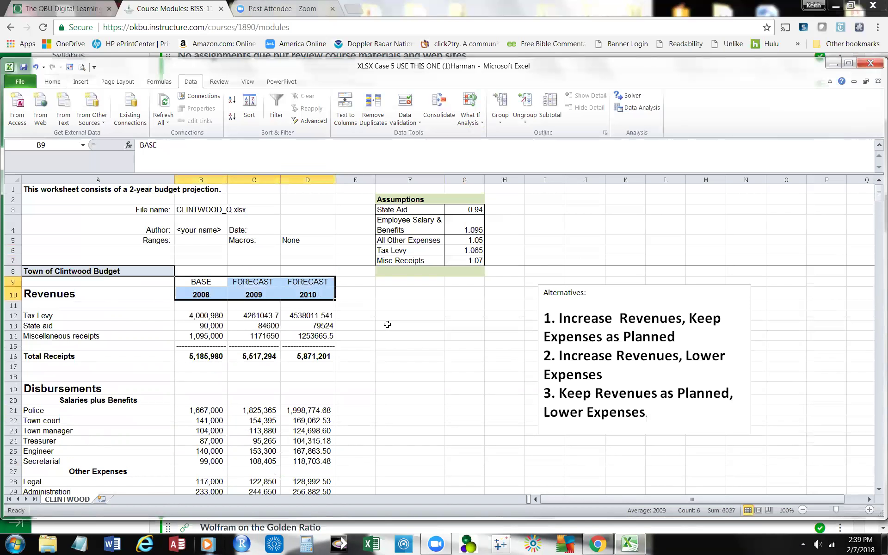
key("ctrl+c")
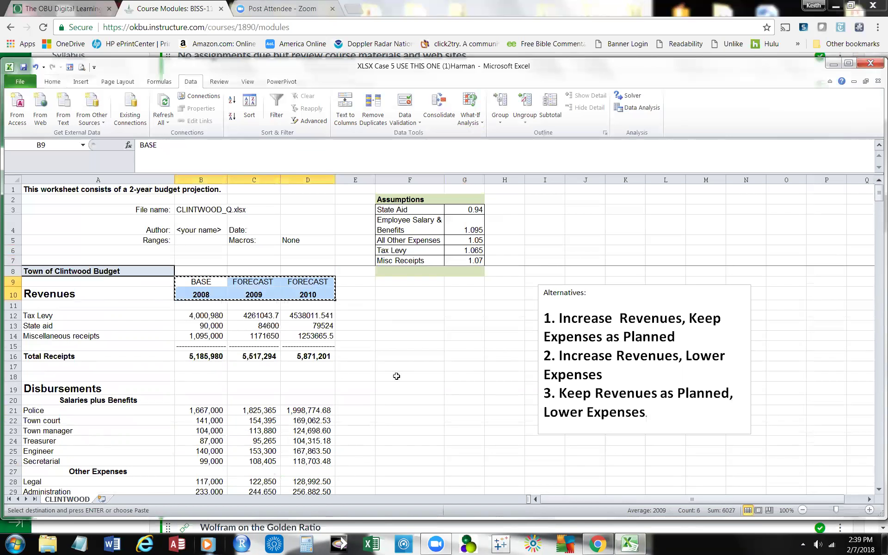
scroll(395, 376, "down", 7)
left_click(216, 417)
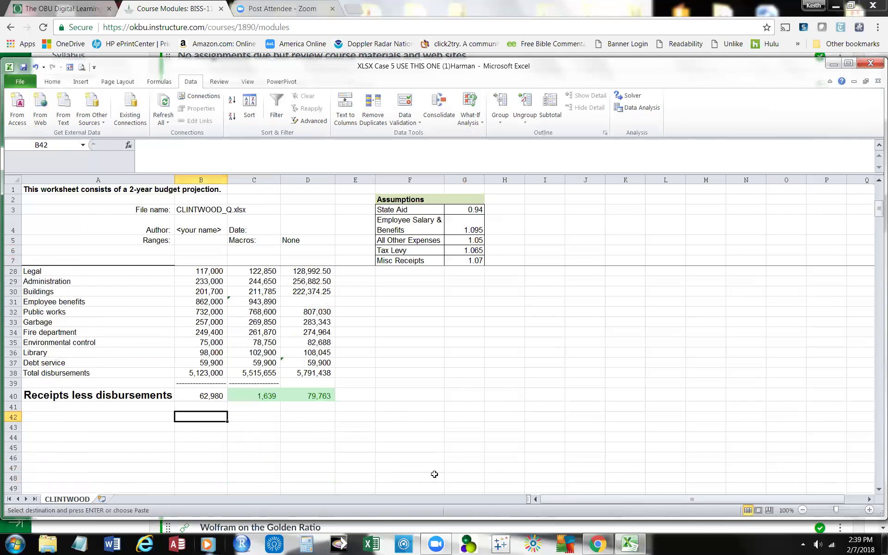
key("ctrl+v")
left_click(456, 476)
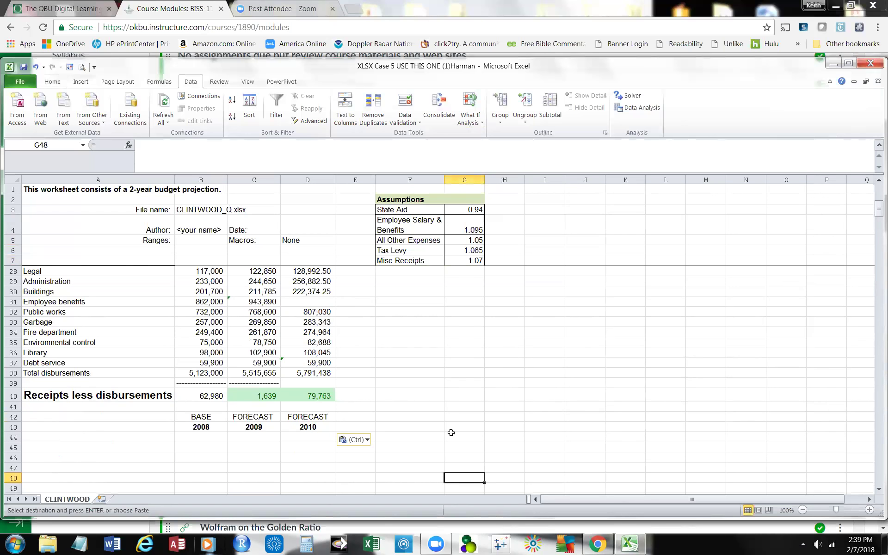
- Fill the copied heading block A42:D43 with the light blue color
scroll(277, 439, "up", 7)
scroll(280, 439, "down", 7)
left_click_drag(36, 396, 285, 406)
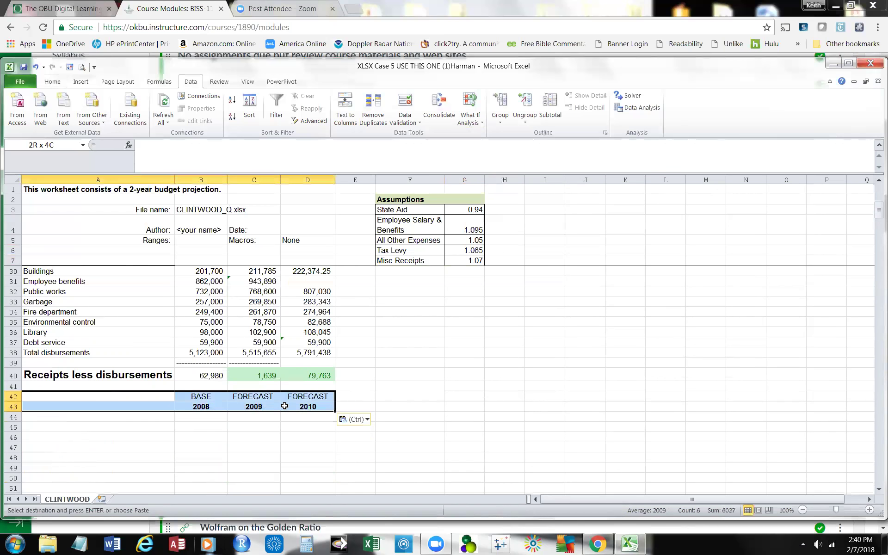
left_click(47, 83)
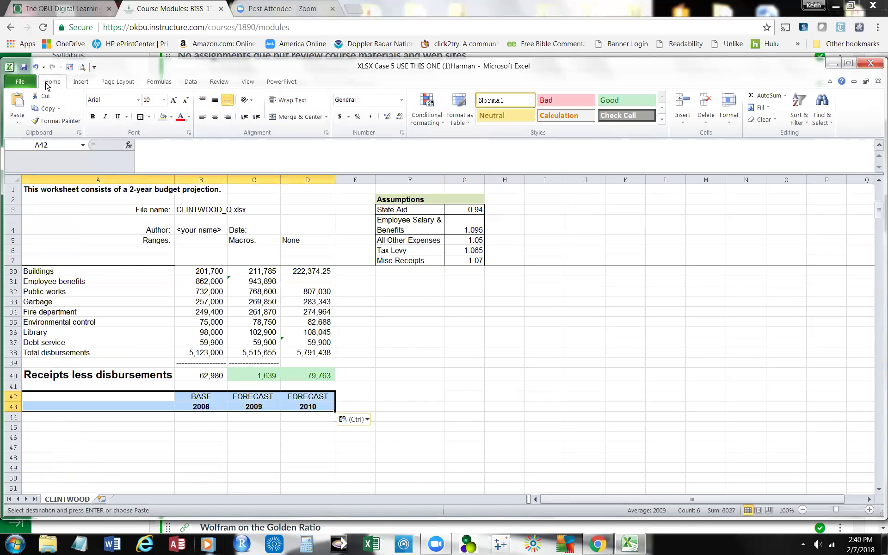
key("Escape")
left_click(456, 382)
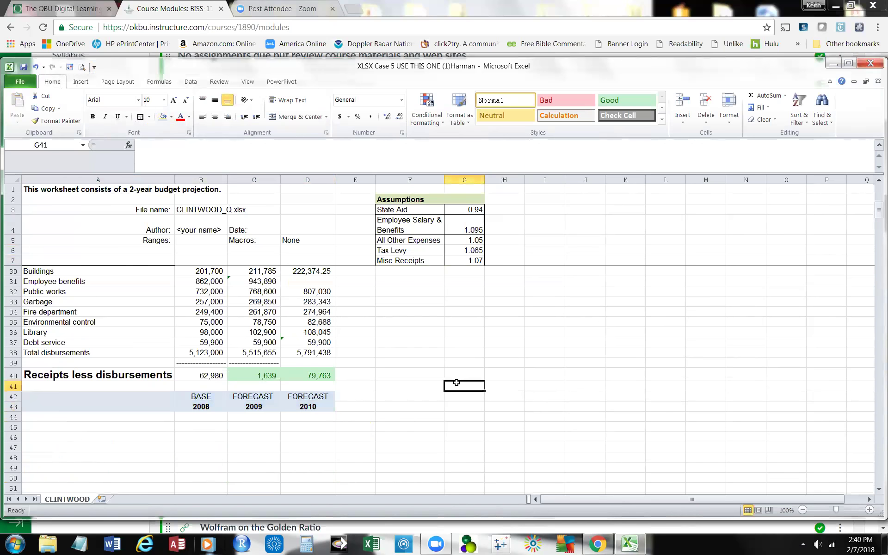
- Fill cells B8:D8 beside the Town of Clintwood Budget title with the light blue color
scroll(456, 382, "up", 7)
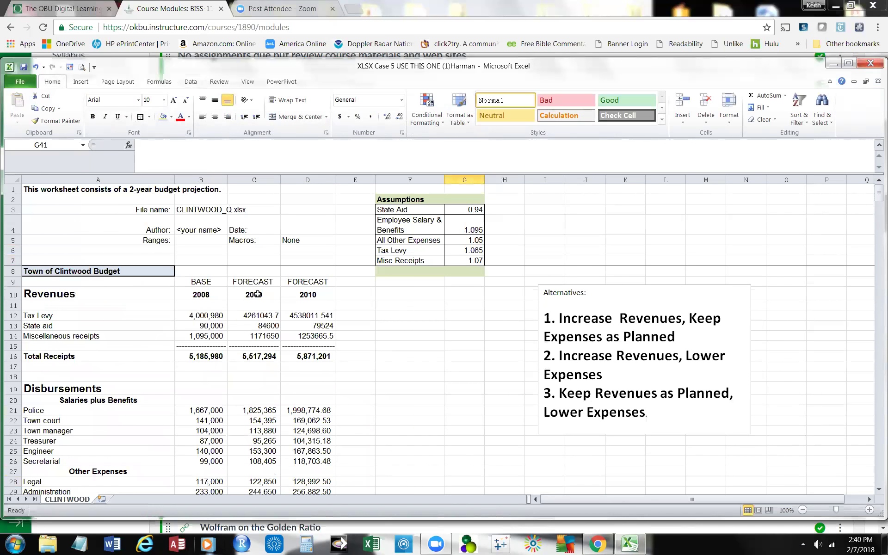
left_click_drag(189, 270, 304, 272)
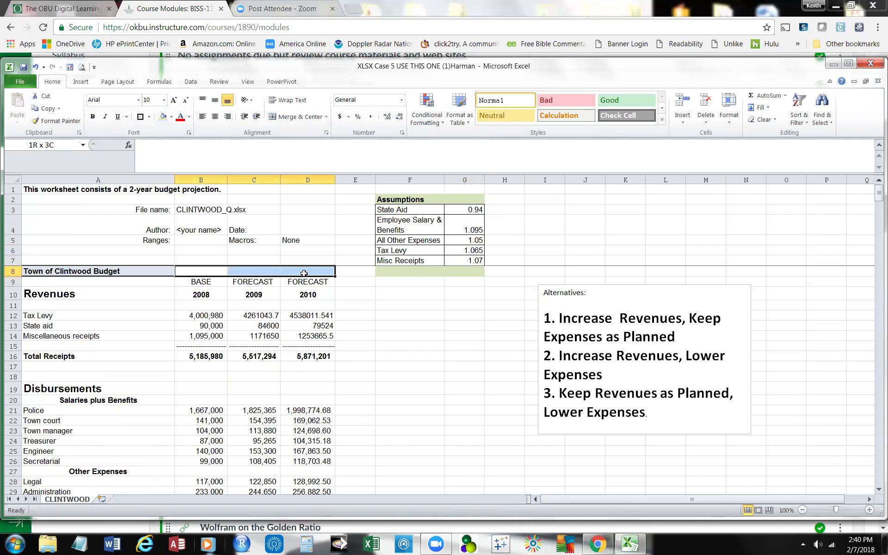
left_click_drag(304, 273, 304, 273)
left_click(163, 116)
left_click(376, 338)
- Add an outside border around cells B8:D8 in the budget title row
left_click(184, 269)
left_click_drag(183, 269, 307, 271)
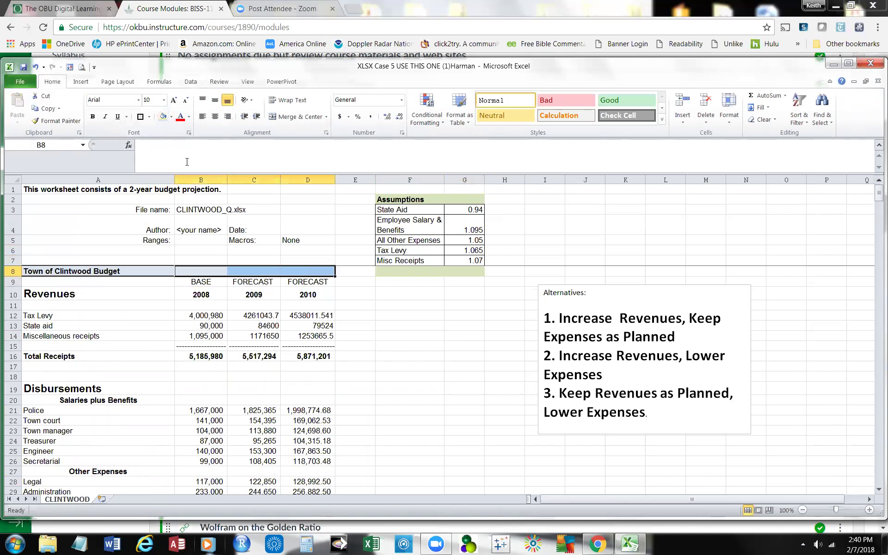
left_click(138, 117)
left_click(392, 354)
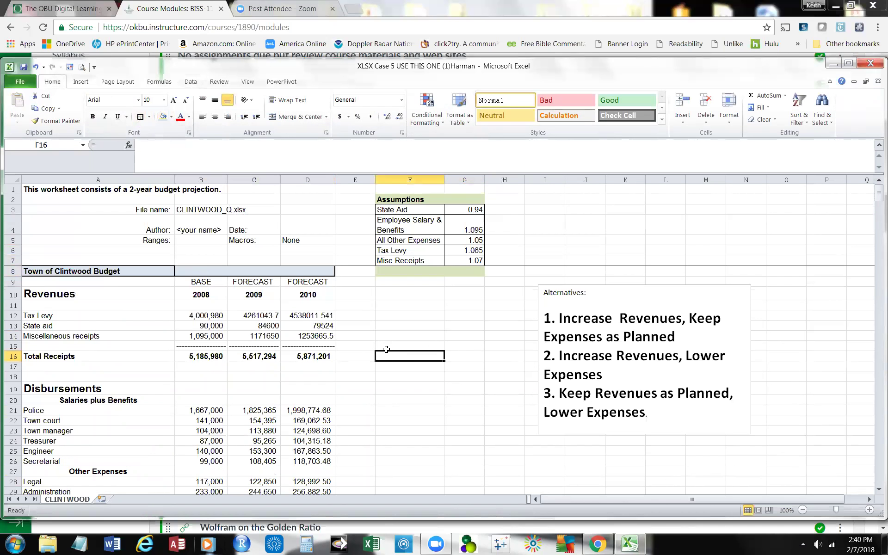
left_click(220, 272)
- Add an outside border around the copied heading block A42:D43
scroll(432, 370, "down", 4)
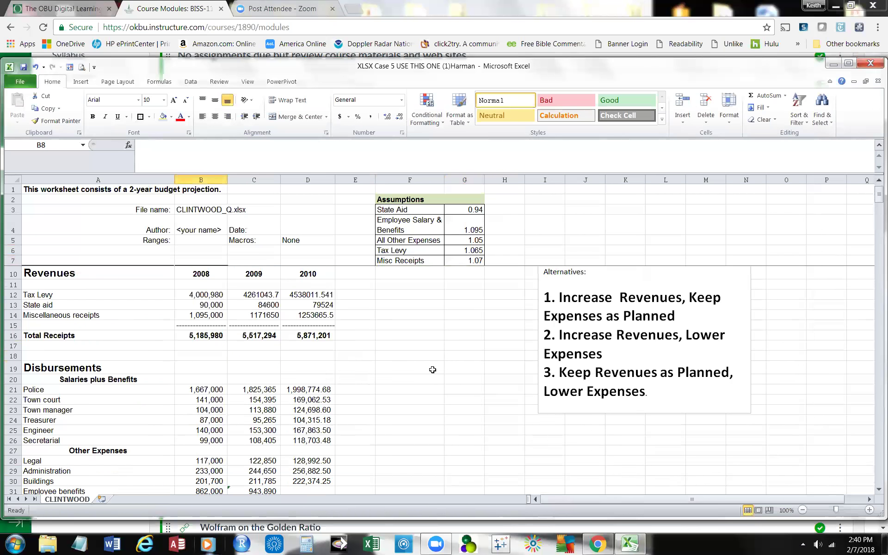
scroll(435, 394, "down", 3)
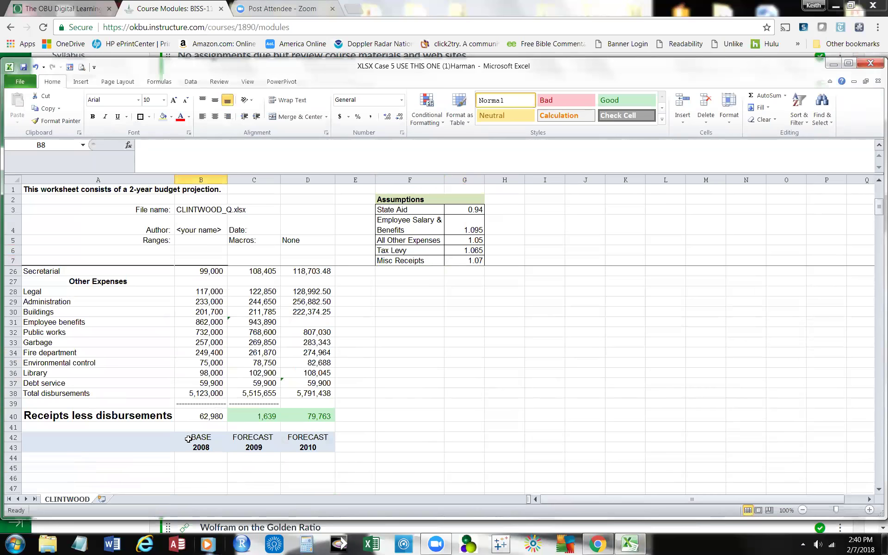
left_click_drag(25, 436, 297, 447)
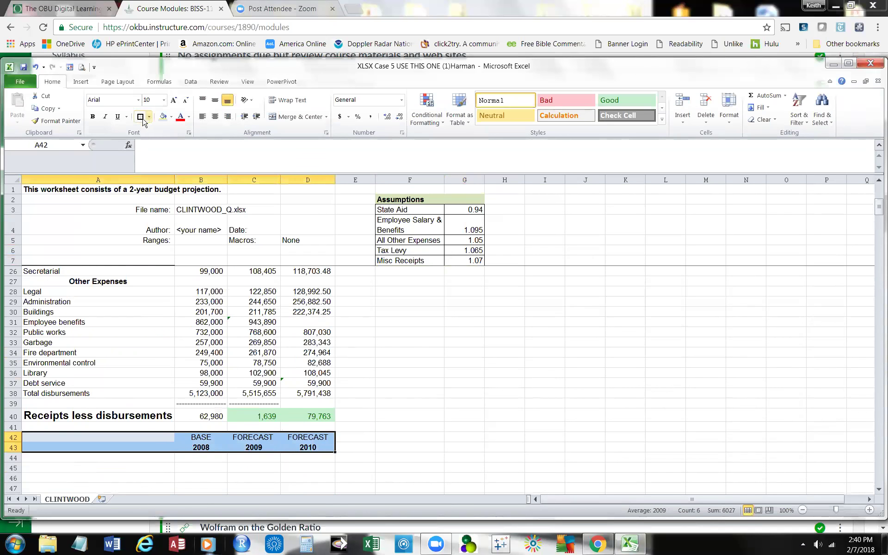
left_click(364, 392)
scroll(366, 391, "up", 5)
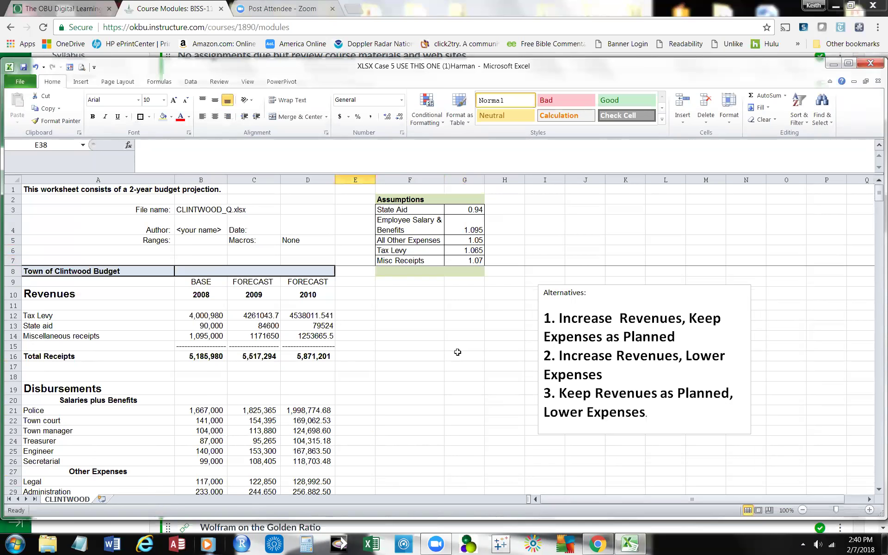
scroll(457, 352, "down", 1)
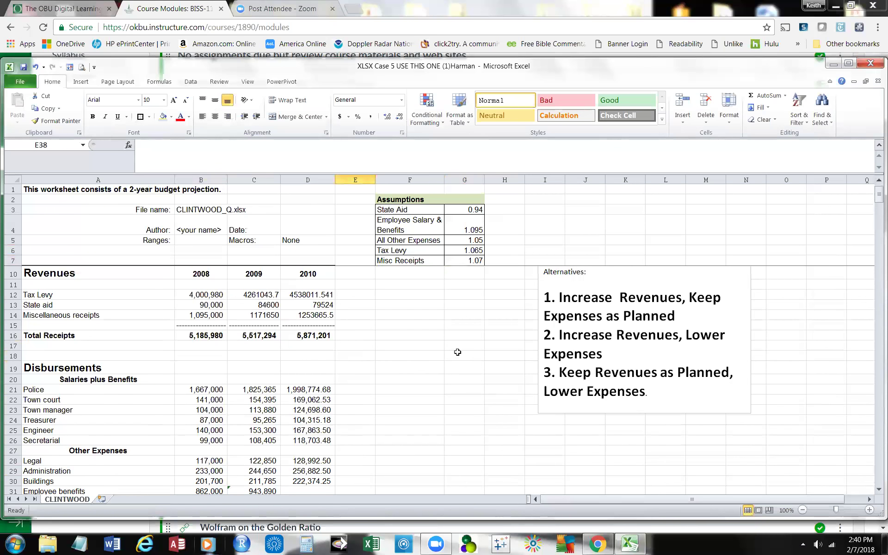
scroll(459, 359, "up", 1)
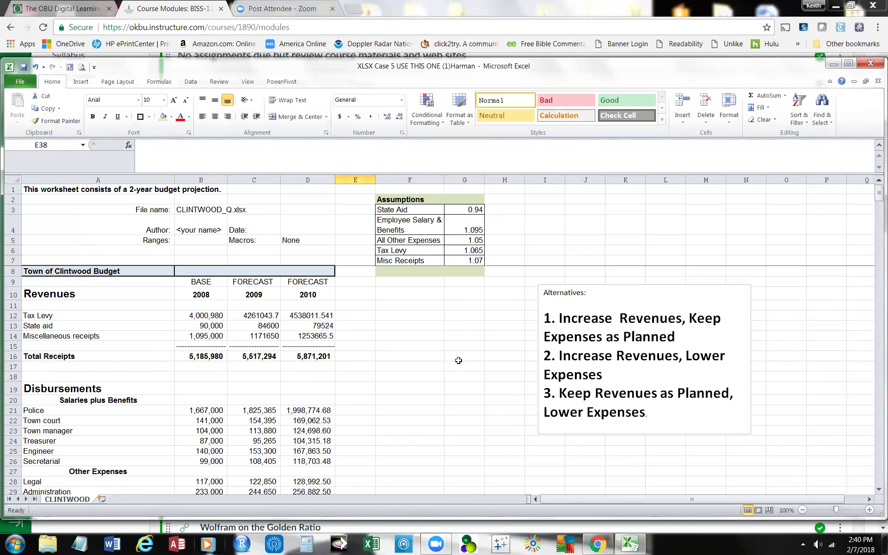
scroll(458, 360, "down", 6)
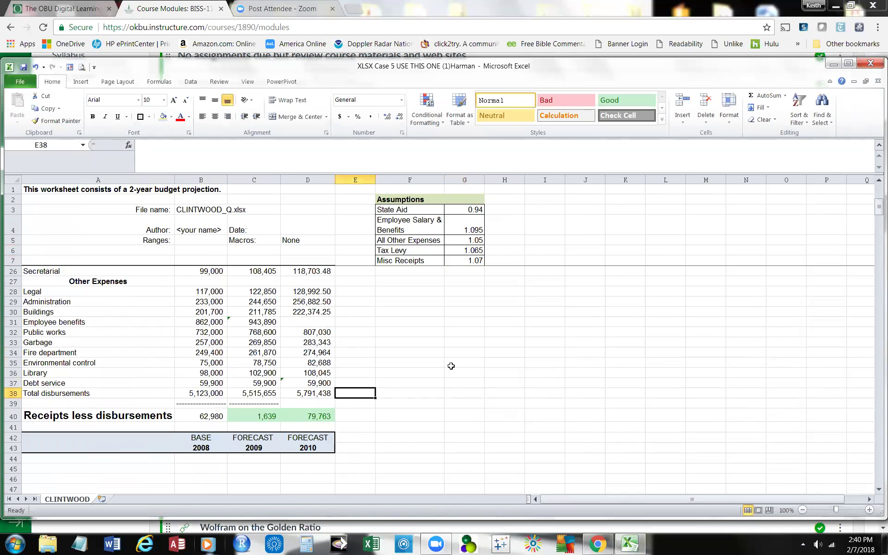
scroll(451, 366, "up", 6)
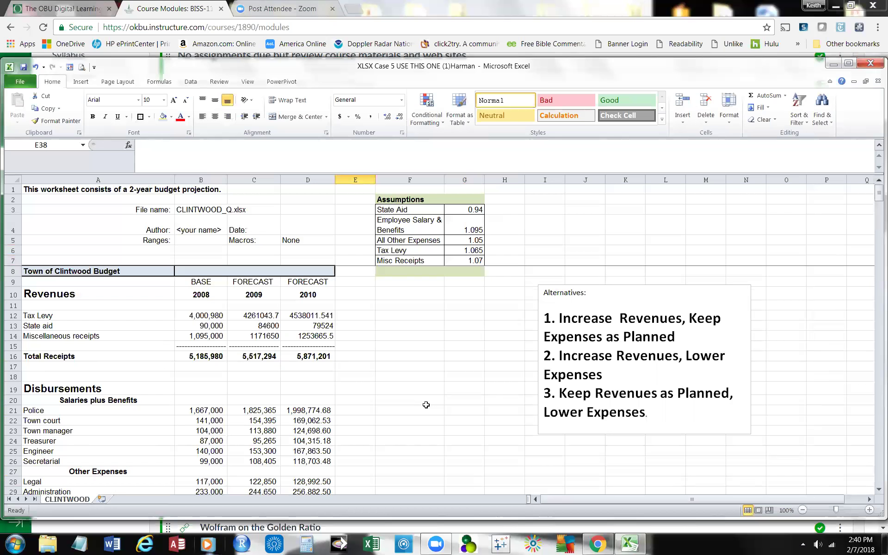
- Examine the Tax Levy base value in B12 and the forecast formulas in C12 and D12, tracing the cells they reference
left_click(186, 313)
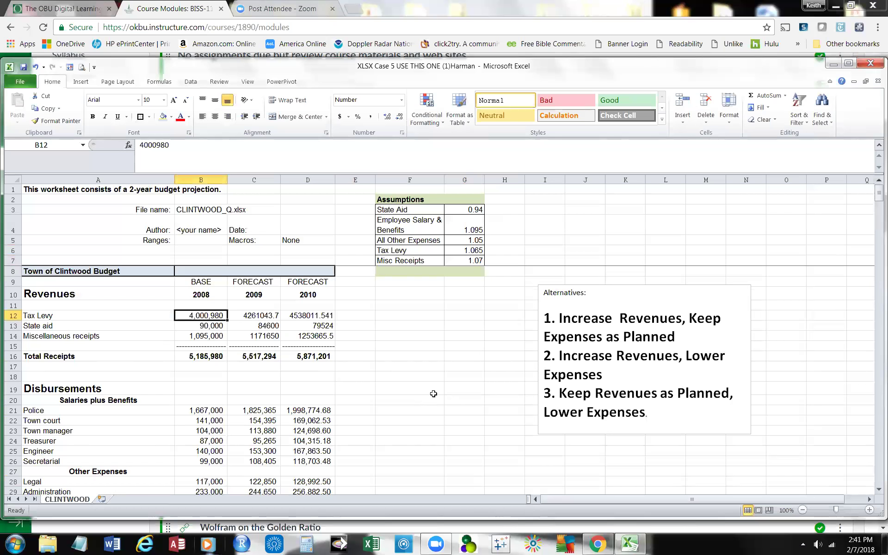
key("Right")
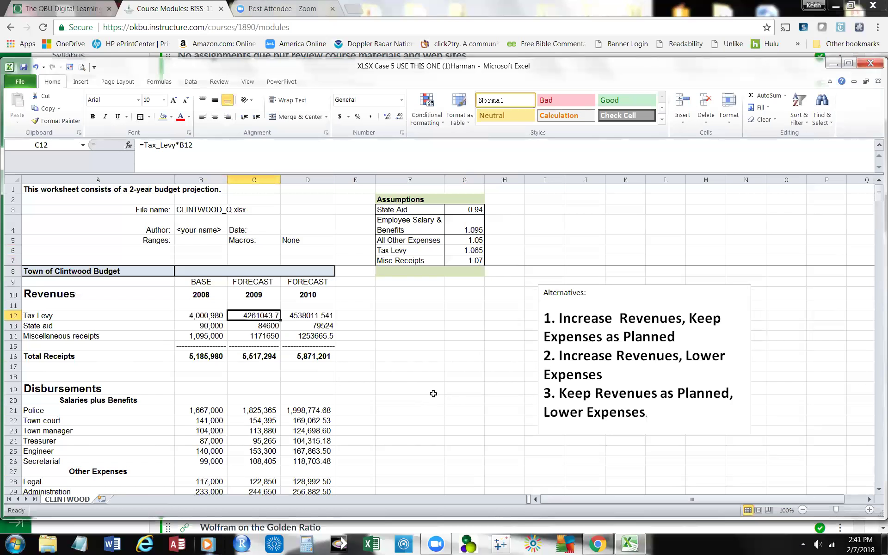
key("Right")
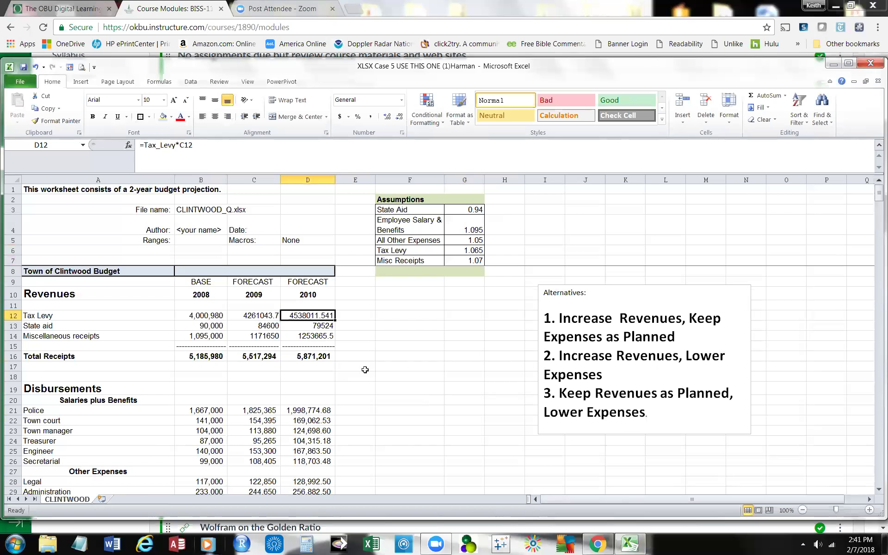
left_click(255, 313)
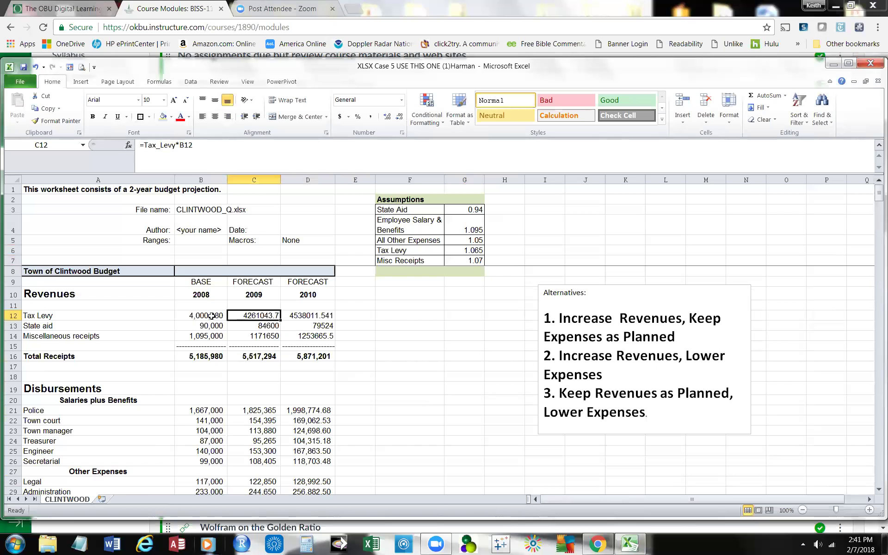
left_click(212, 316)
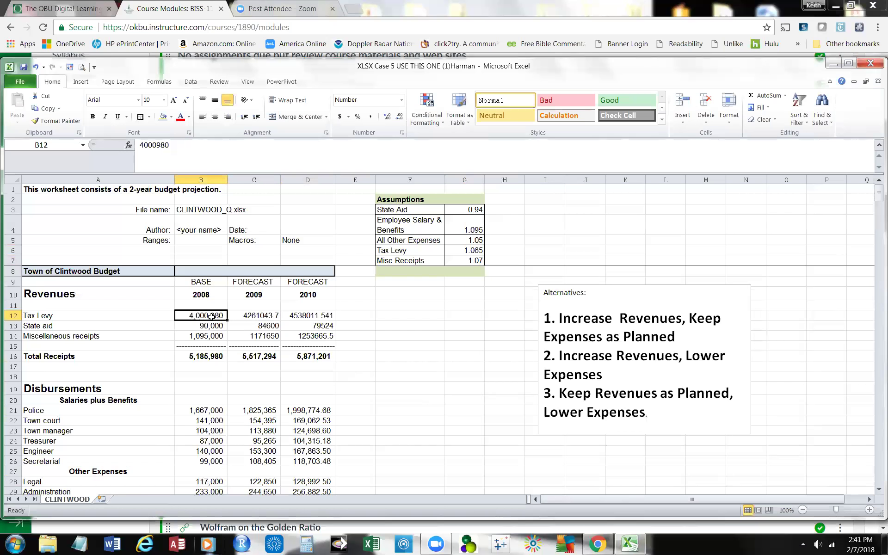
left_click(247, 315)
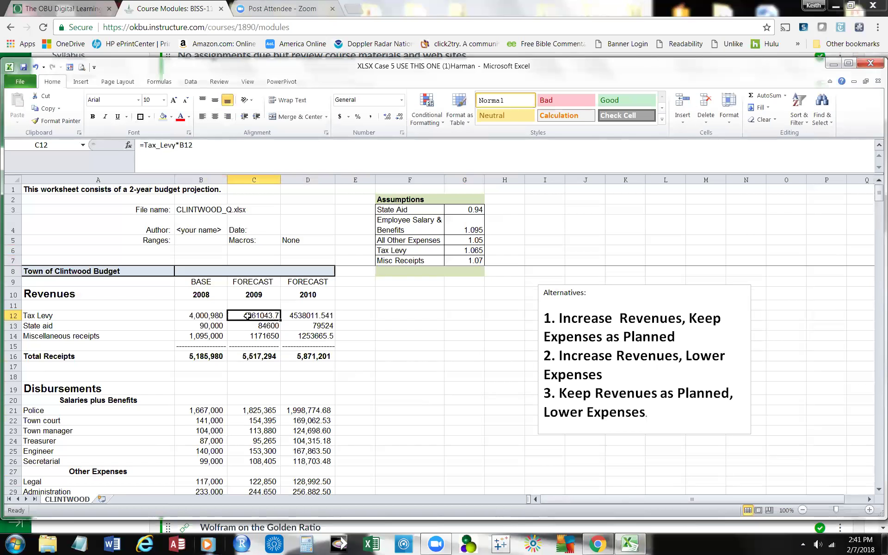
left_click(205, 149)
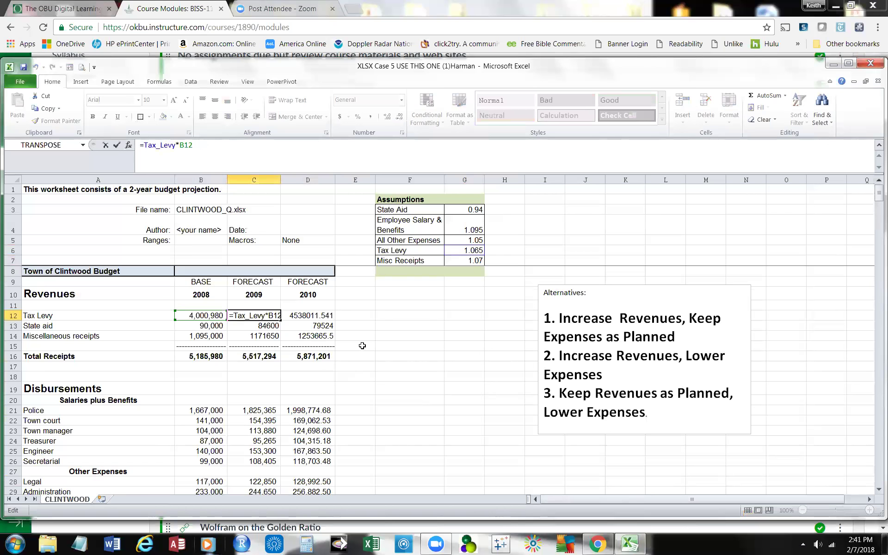
left_click(307, 314)
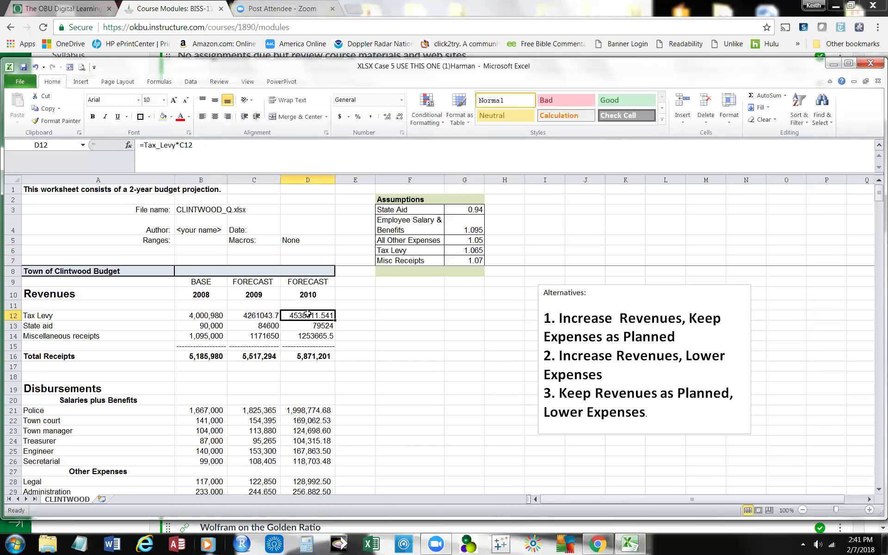
left_click(217, 150)
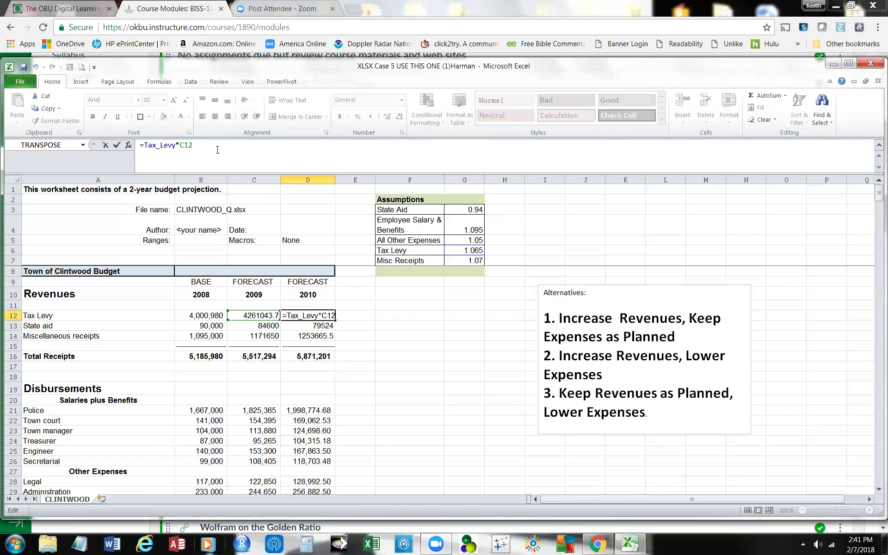
left_click(363, 314)
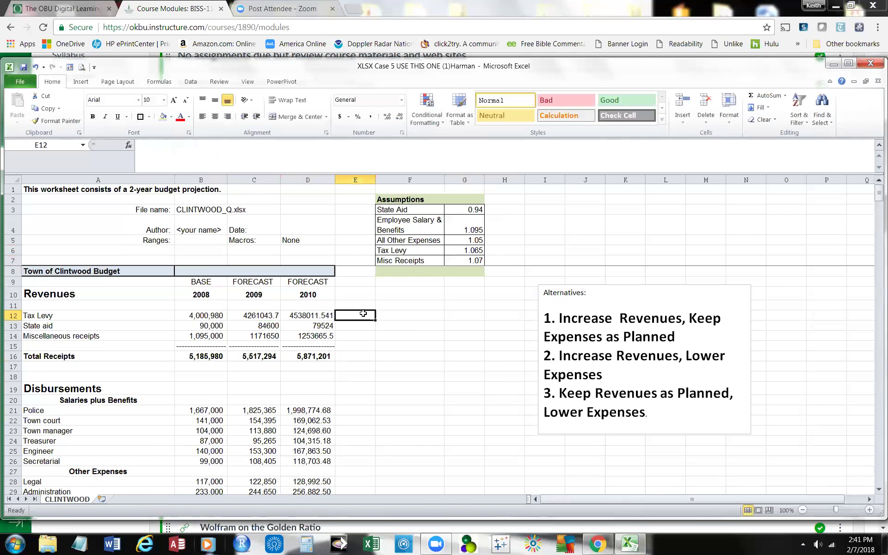
- Review the Tax Levy cells B12:D12 again, along with the State aid base and 2009 forecast in B13 and C13
left_click(215, 315)
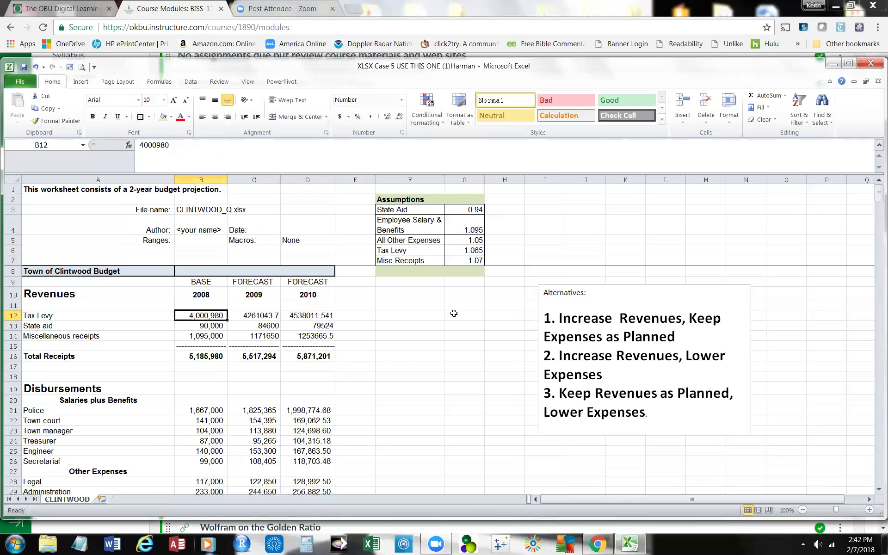
left_click(256, 316)
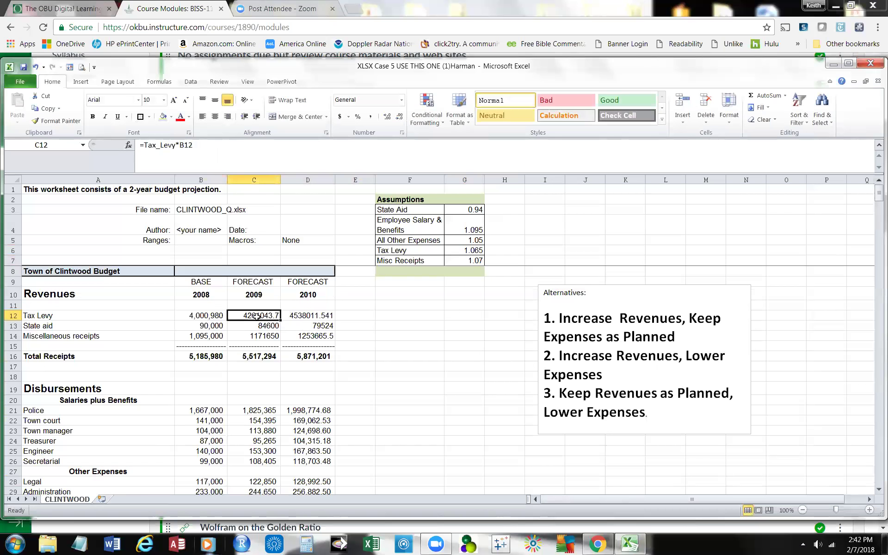
left_click(315, 315)
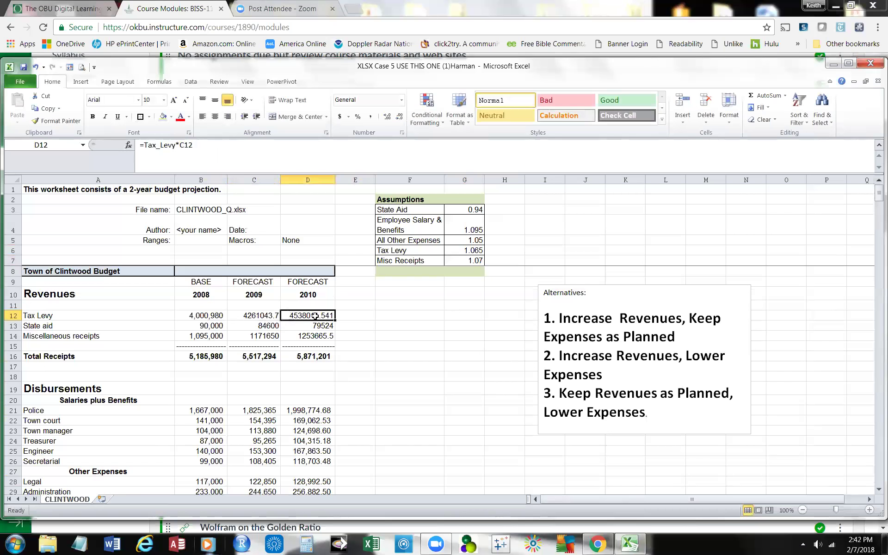
left_click(376, 316)
left_click(265, 316)
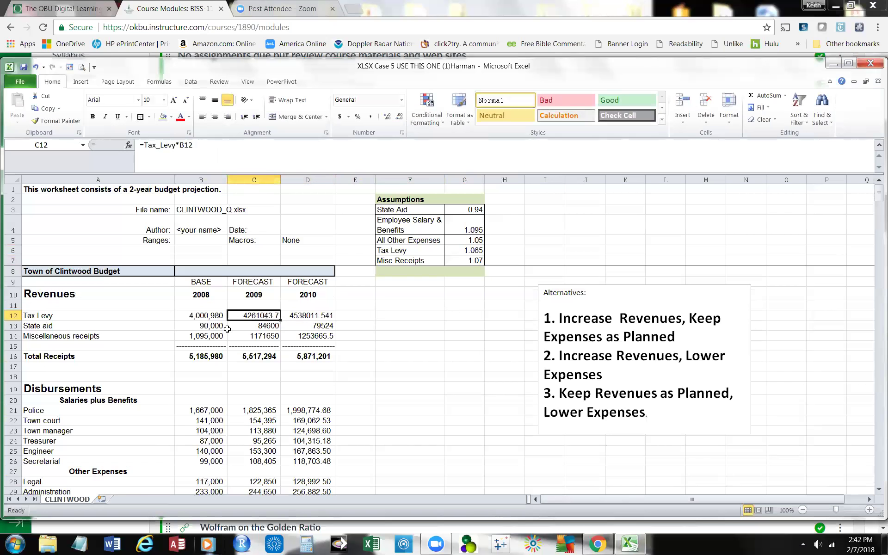
left_click(206, 325)
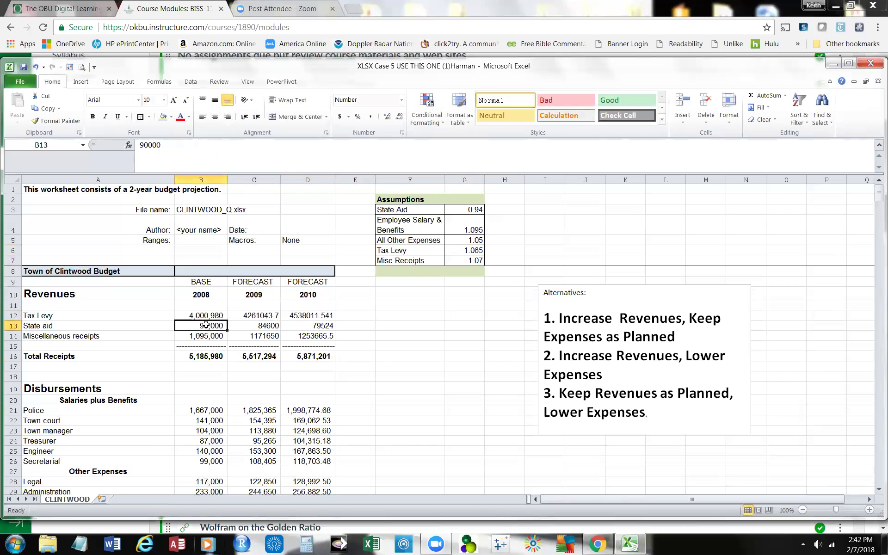
left_click(249, 329)
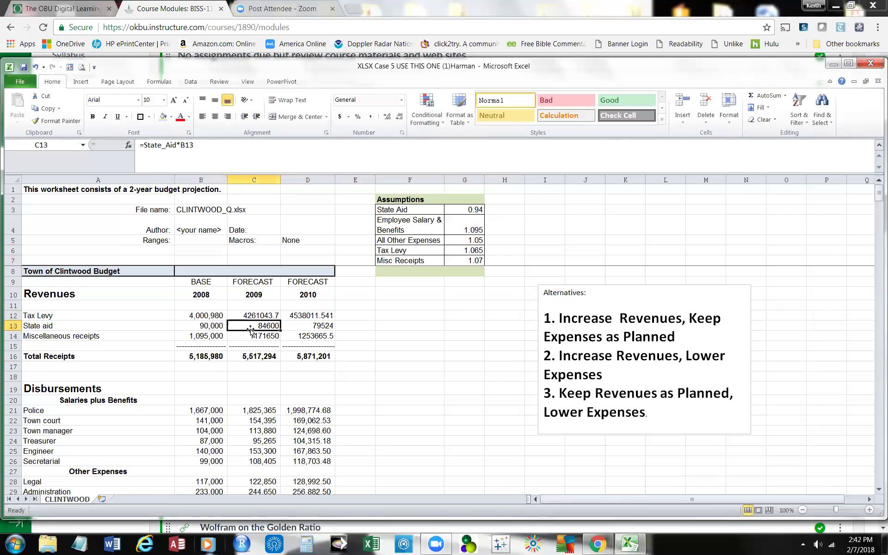
left_click(415, 335)
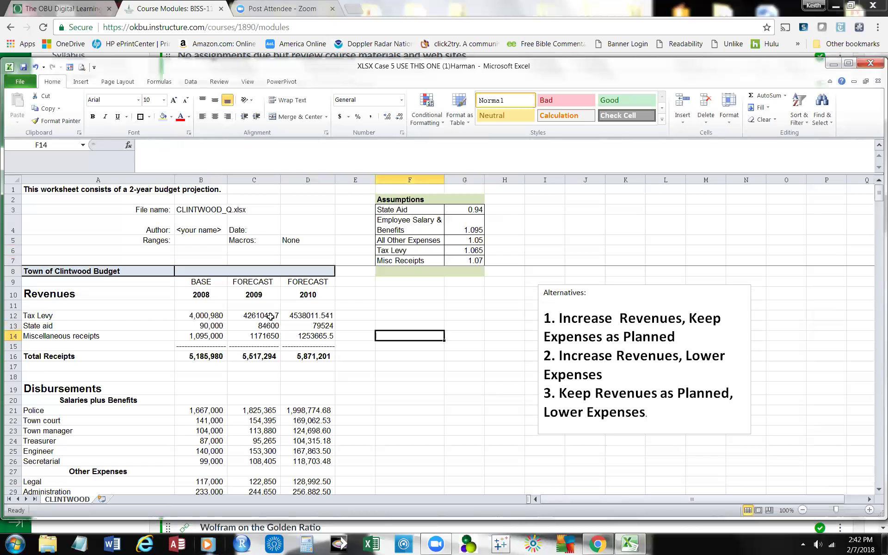
- Check how the Tax Levy forecasts build from the 2008 base in B12 through 2009 in C12 to 2010 in D12
left_click(204, 316)
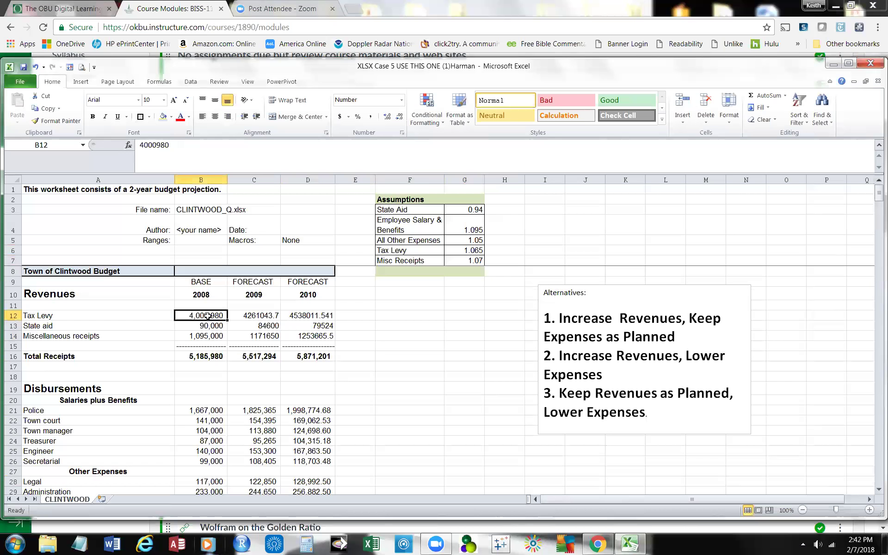
left_click(255, 316)
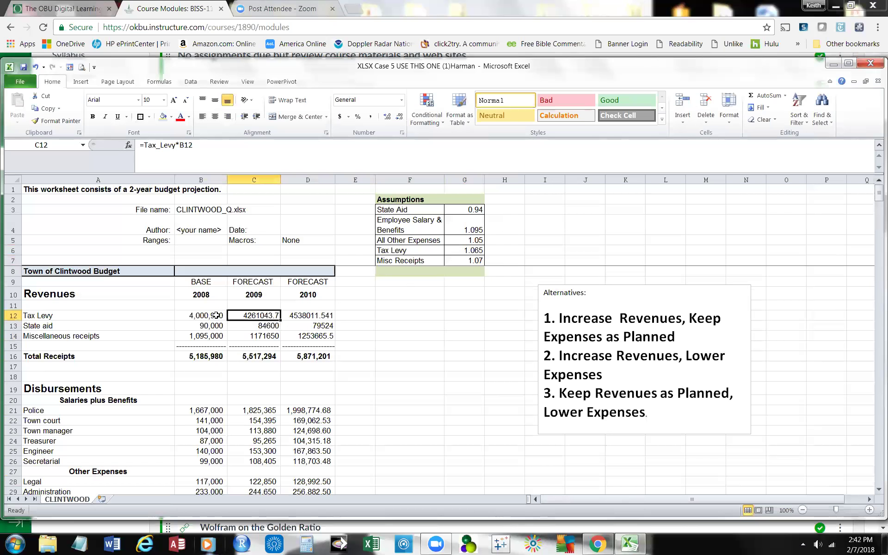
left_click(294, 315)
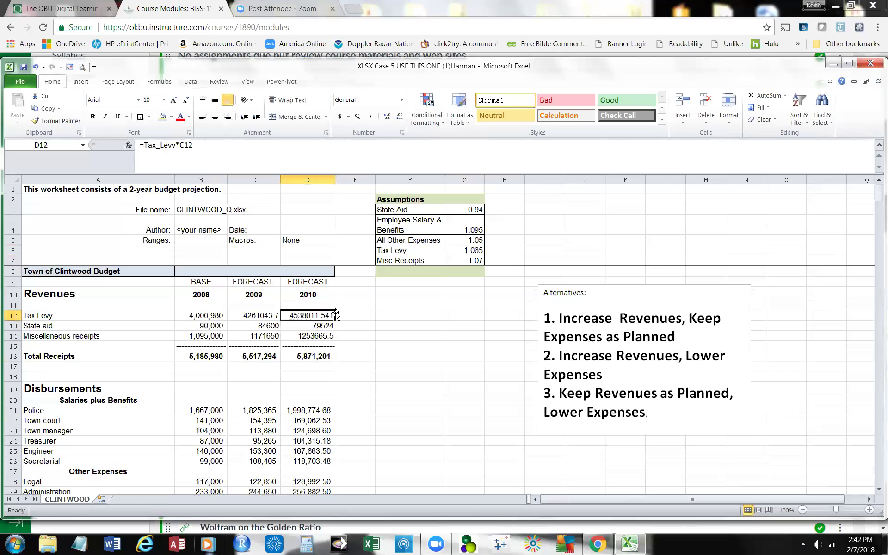
left_click(373, 315)
left_click(268, 315)
left_click(313, 316)
- Examine the State aid base value in B13 and trace the references in the forecast formulas in C13 and D13
left_click(214, 325)
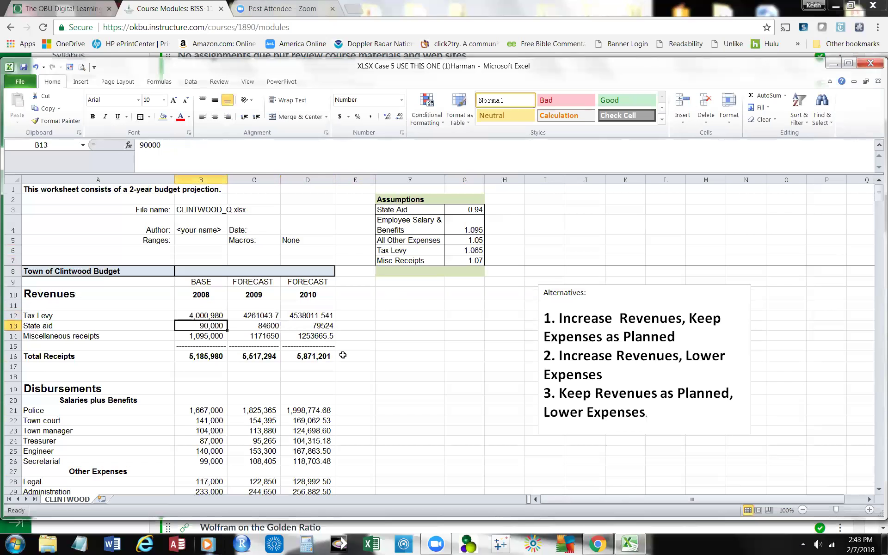
left_click(259, 325)
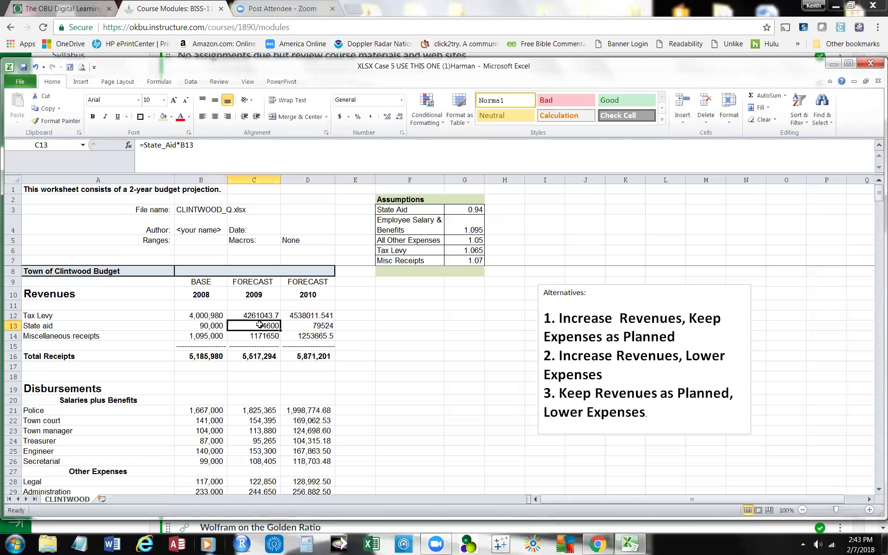
left_click(208, 147)
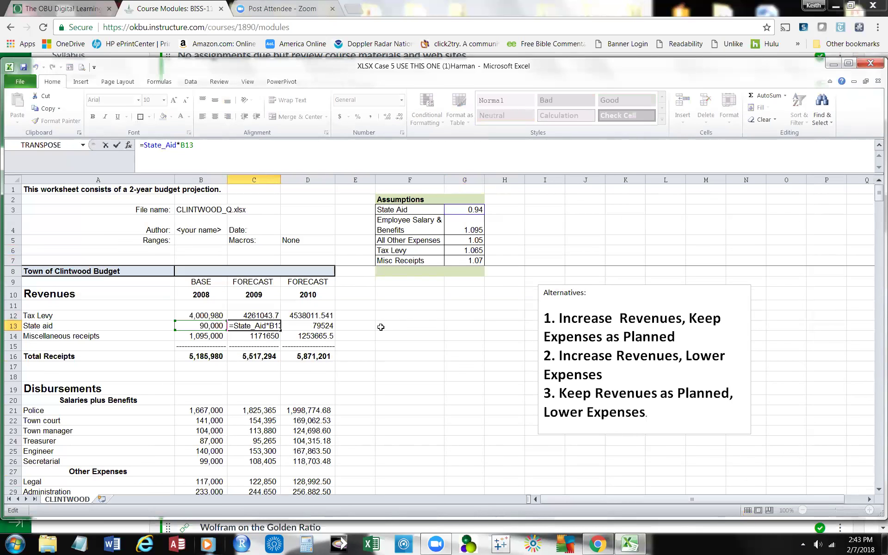
left_click(315, 325)
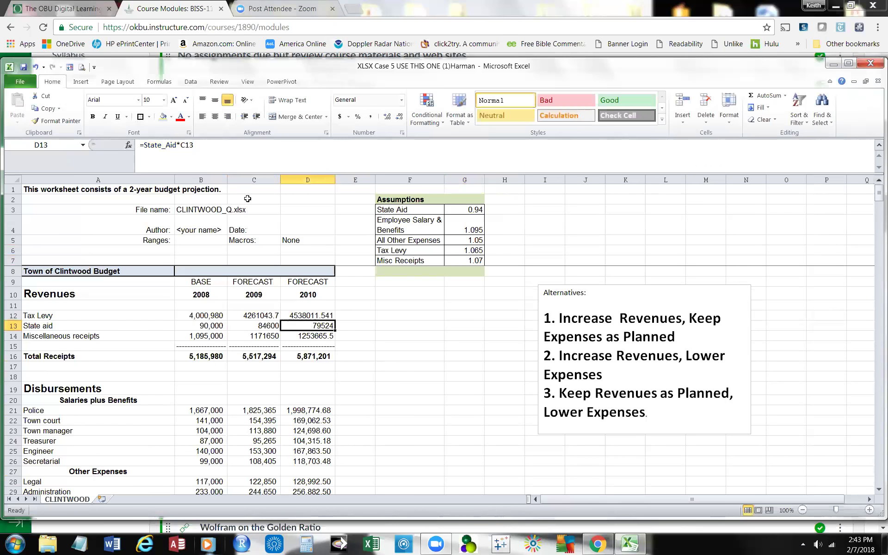
left_click(215, 149)
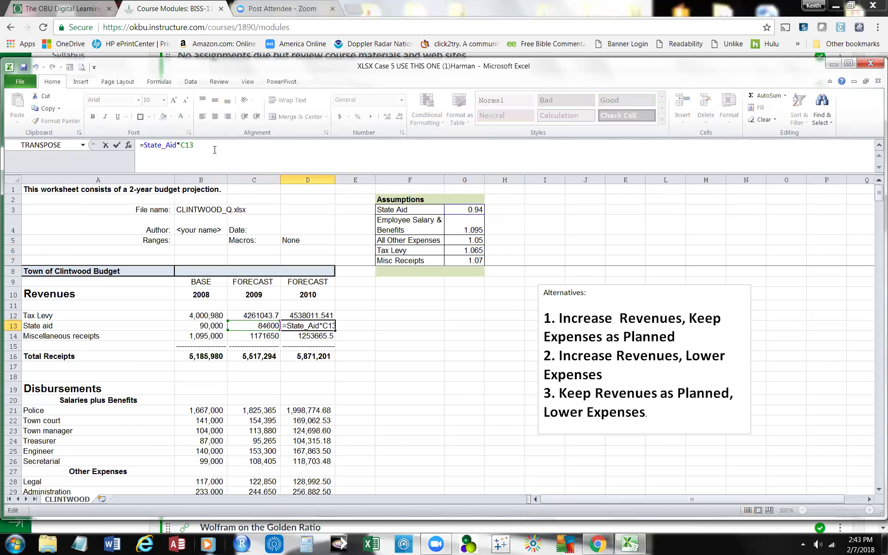
left_click(376, 330)
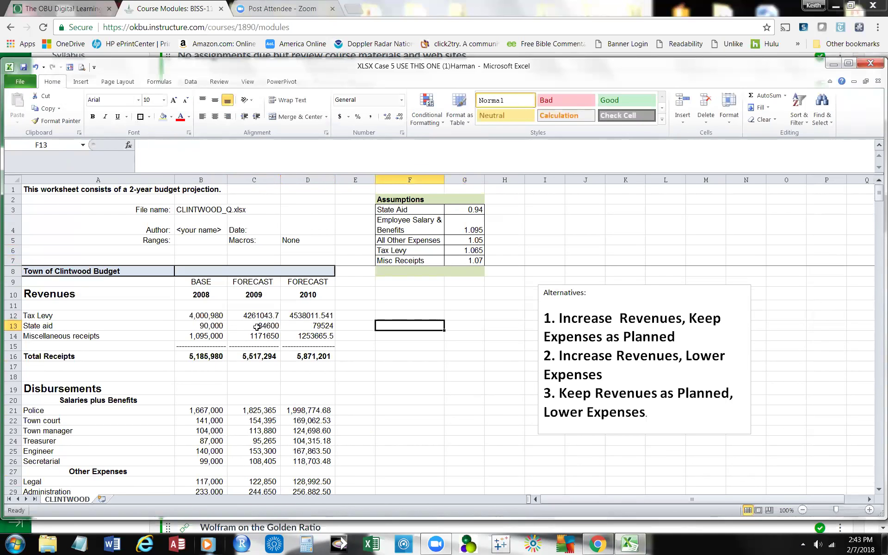
- Examine the Miscellaneous receipts base value in B14 and trace the references in the forecast formulas in C14 and D14
left_click(218, 337)
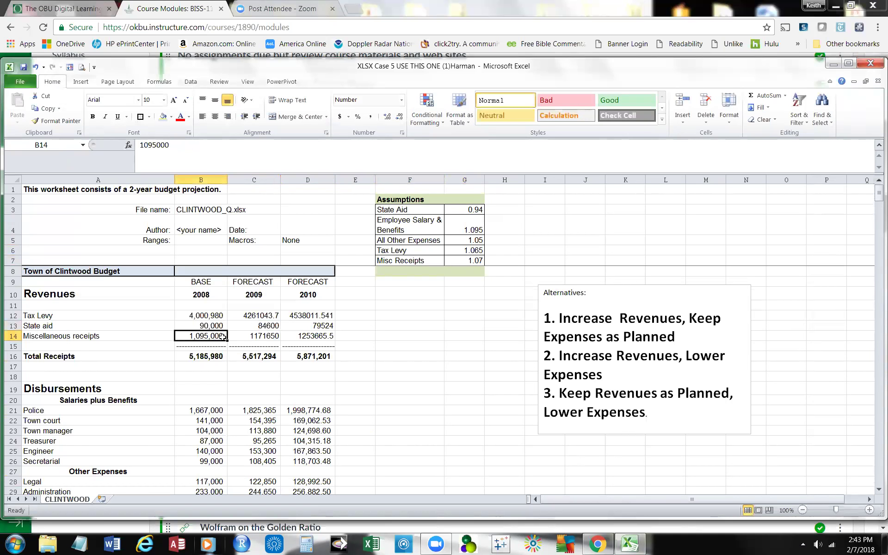
left_click(255, 333)
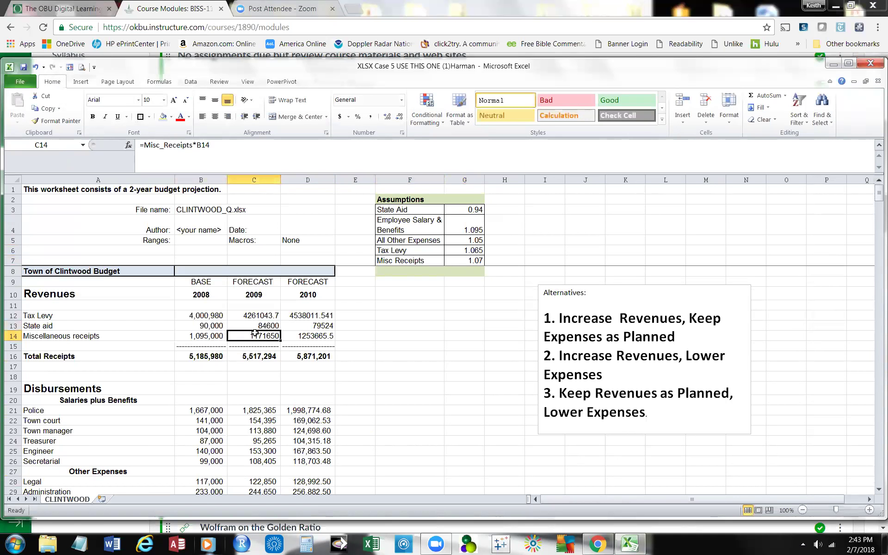
left_click(213, 145)
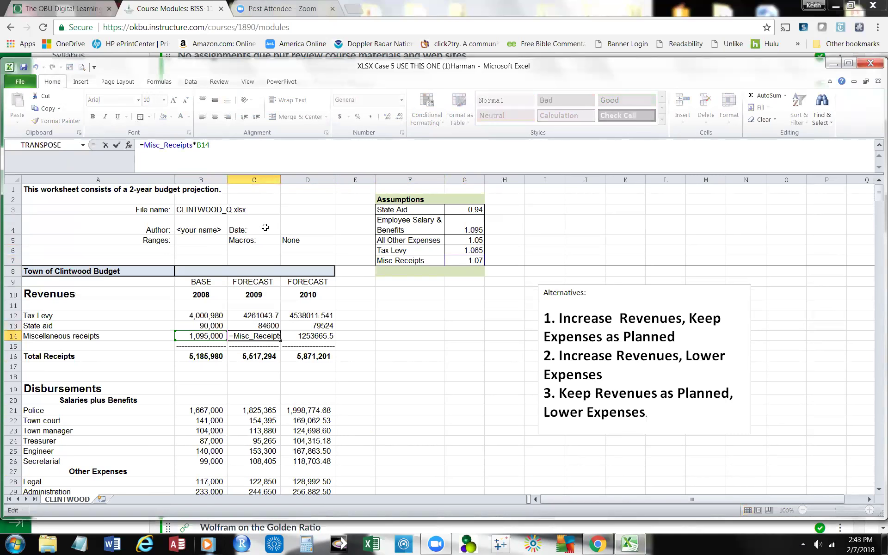
left_click(374, 365)
left_click(312, 339)
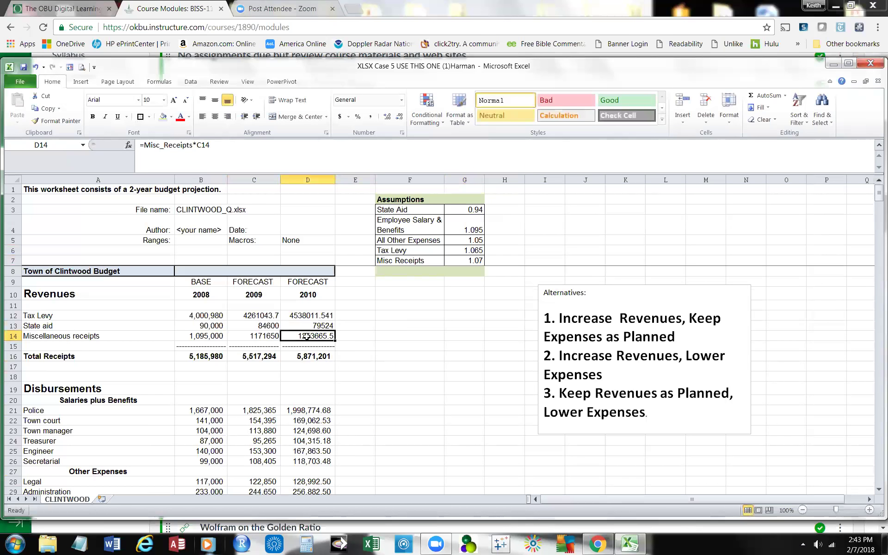
left_click(222, 148)
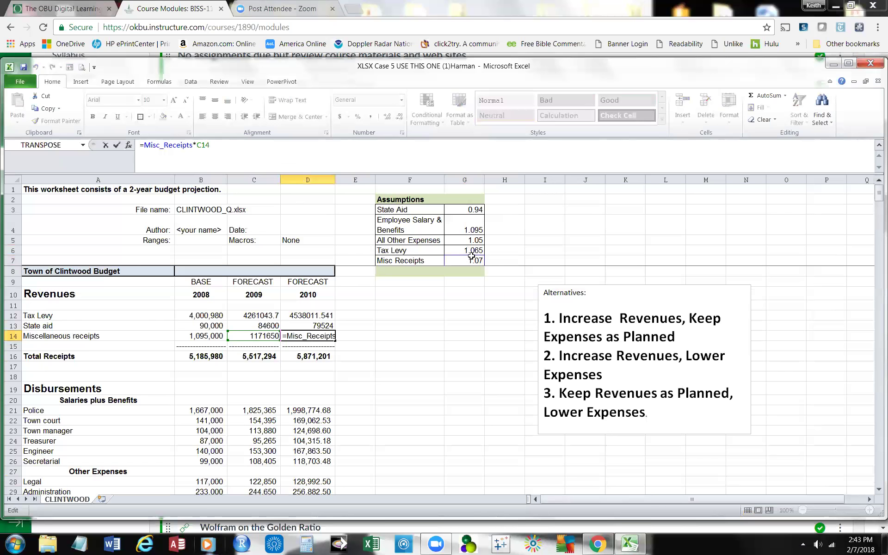
- Leave cell D14 and check the Total Receipts sum formulas for 2008, 2009 and 2010 in B16:D16
left_click(382, 347)
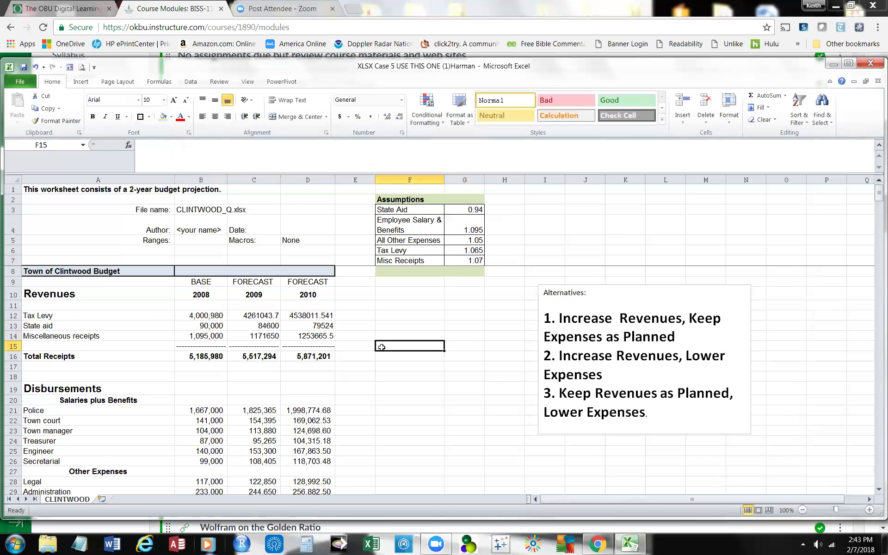
left_click(215, 356)
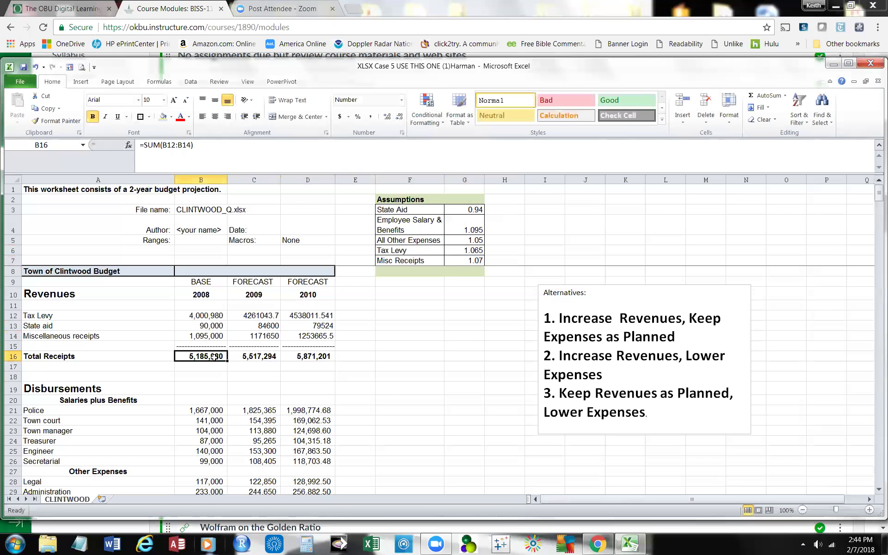
left_click(254, 359)
left_click(297, 361)
- Examine the Police values and formulas in B21:D21 and the Town court forecast formulas in C22 and D22
scroll(282, 361, "down", 2)
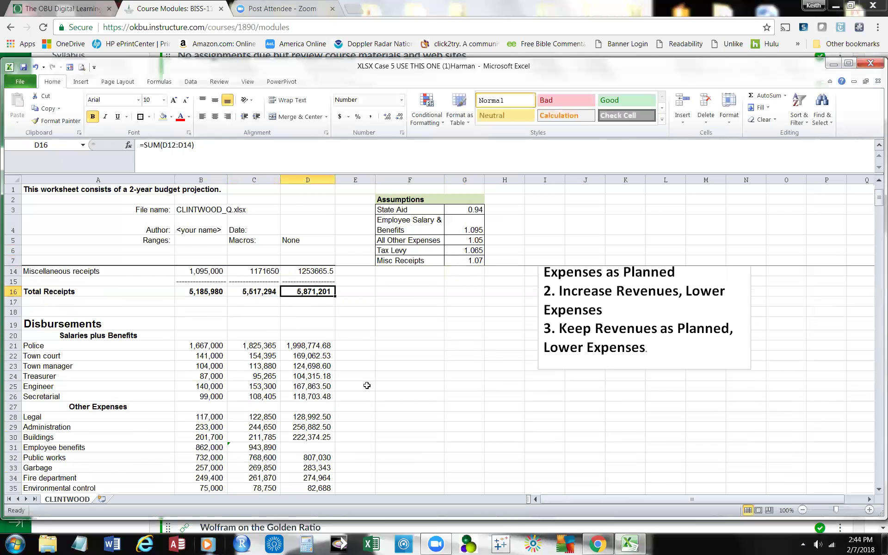
left_click(208, 345)
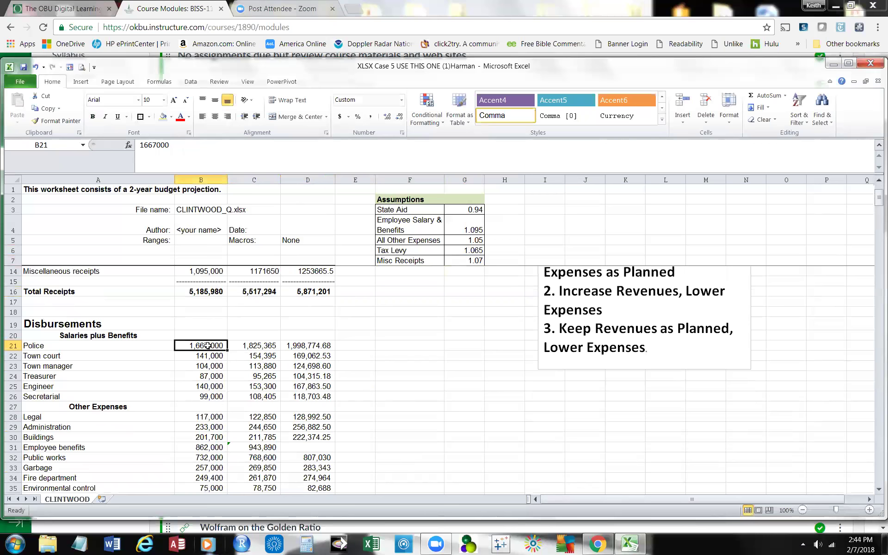
left_click(258, 346)
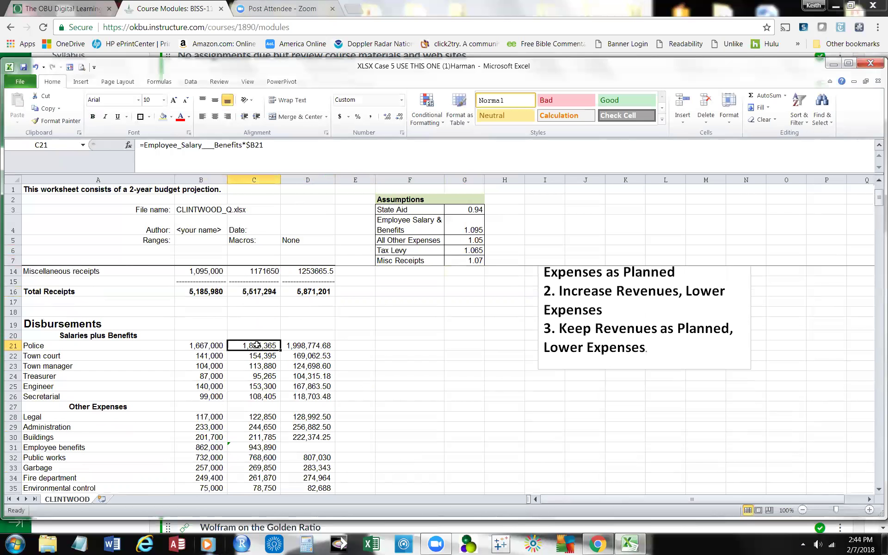
left_click(303, 346)
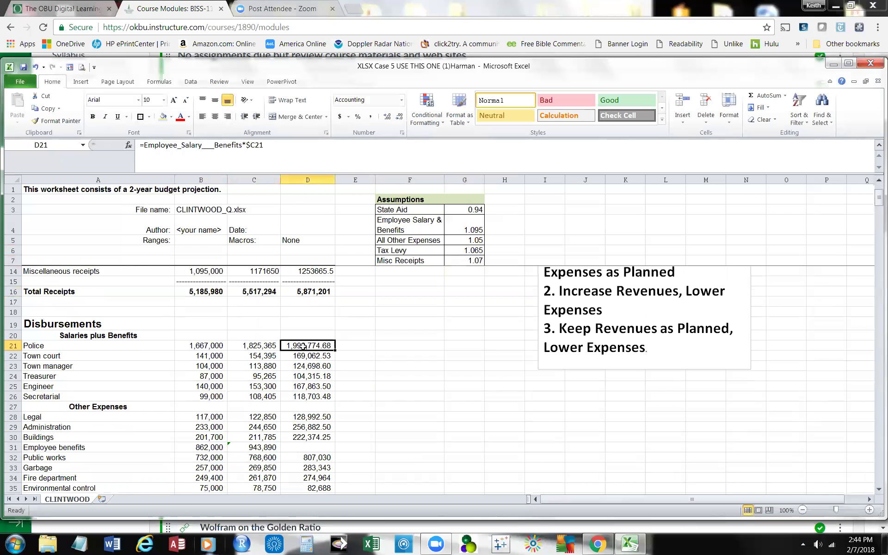
left_click(254, 355)
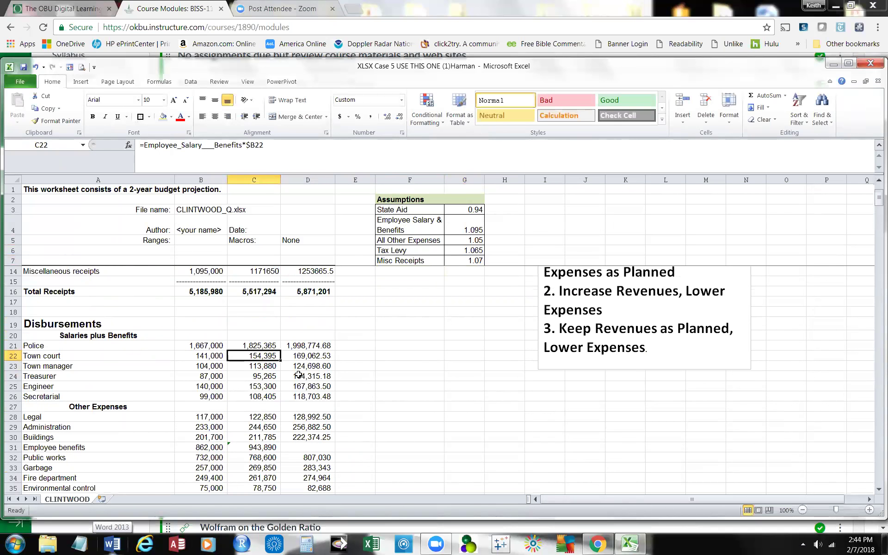
left_click(324, 356)
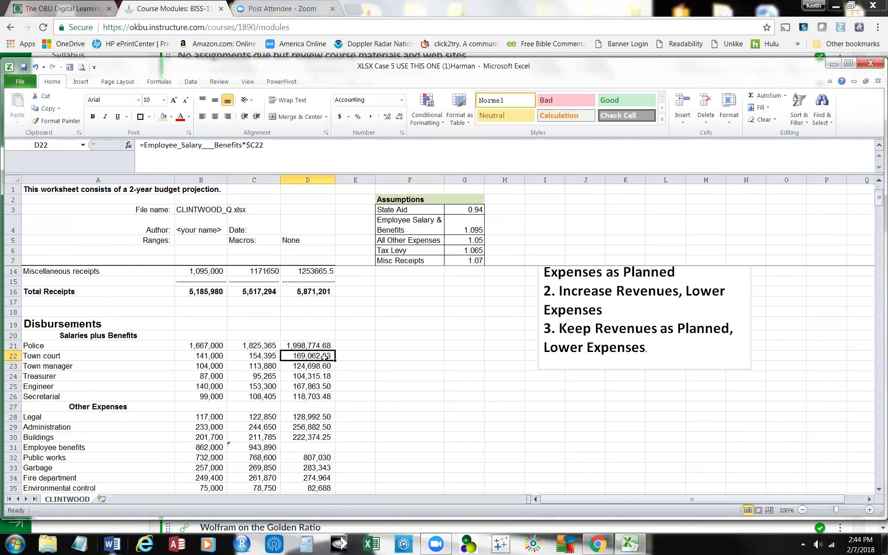
- Fill the Employee benefits forecast formula from C31 across to the empty 2010 cell D31
scroll(356, 396, "down", 1)
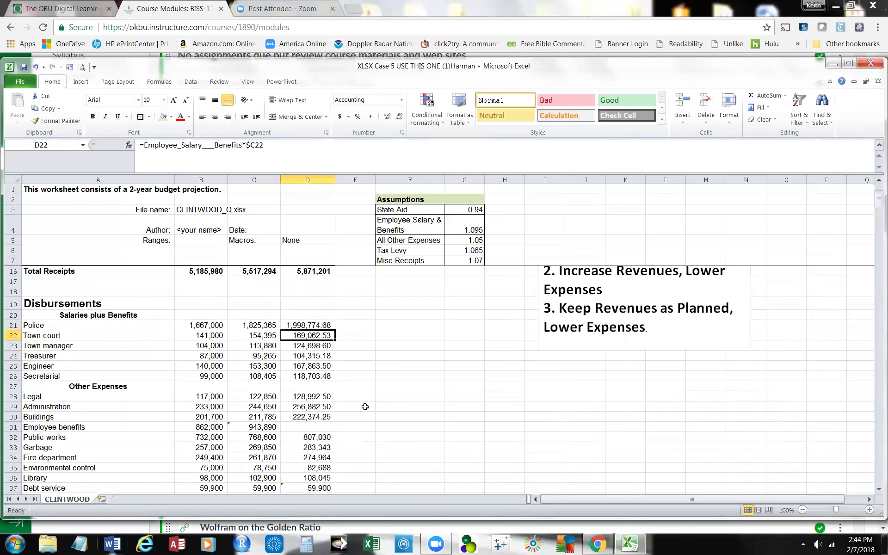
left_click(265, 427)
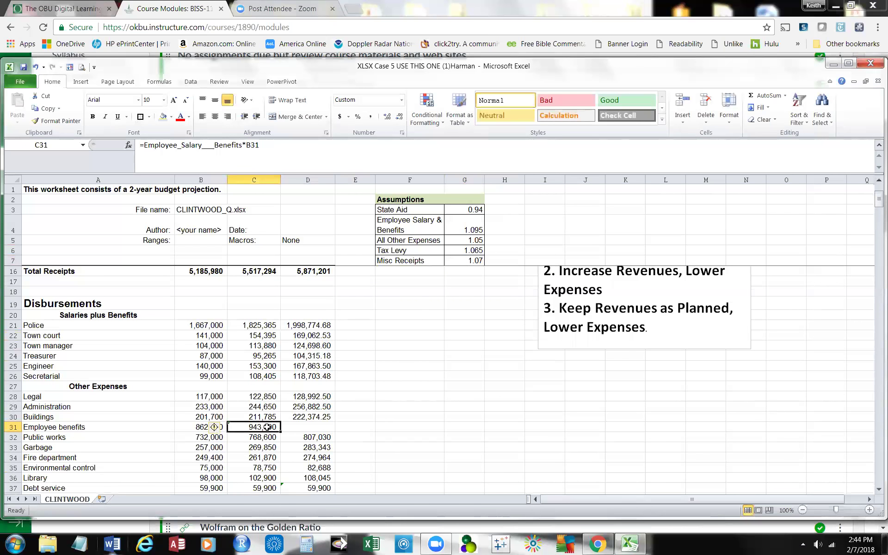
left_click(398, 432)
scroll(352, 430, "down", 2)
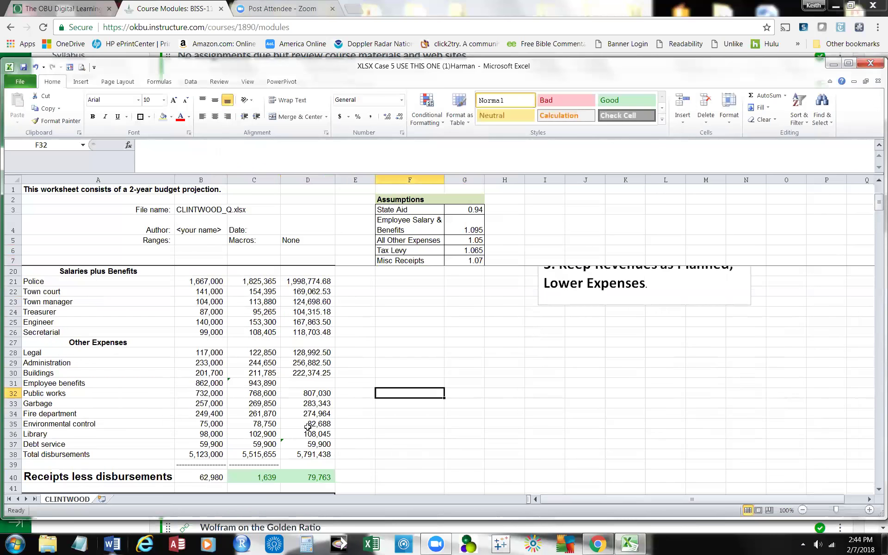
left_click(256, 382)
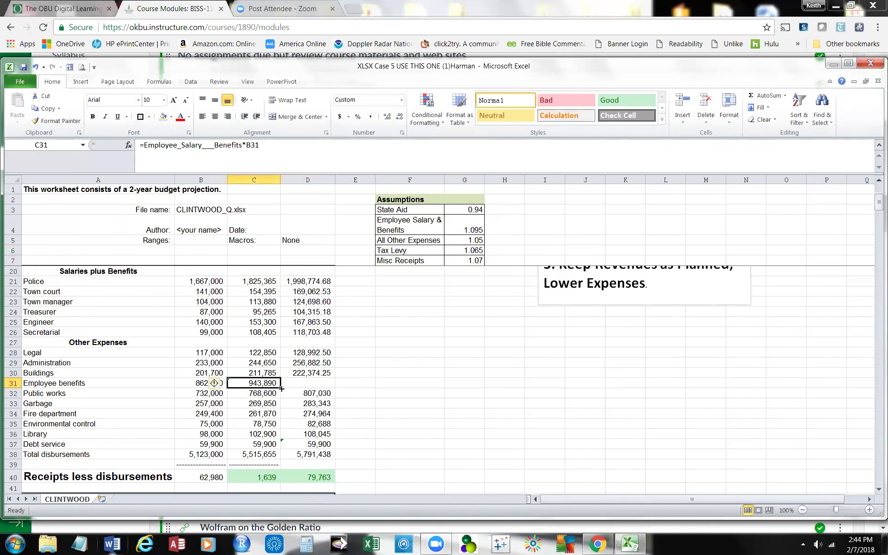
left_click_drag(281, 388, 332, 390)
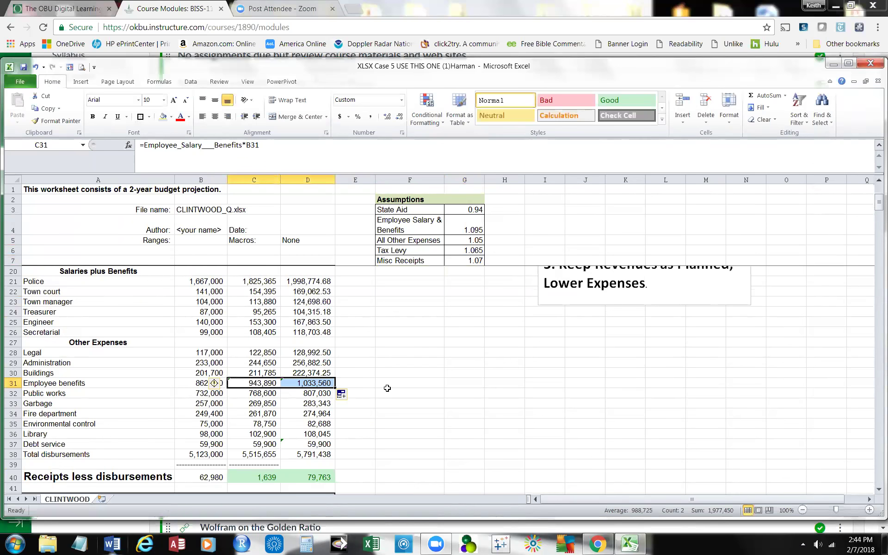
left_click(387, 390)
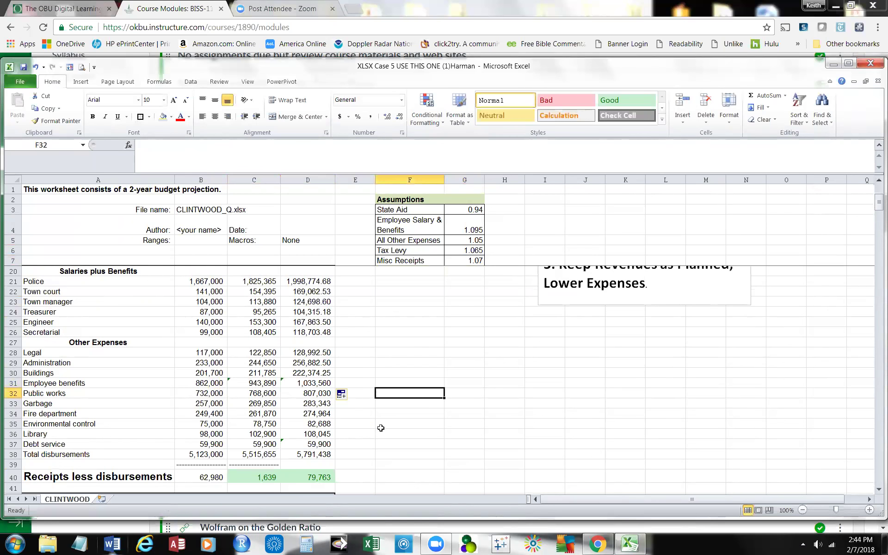
- Compare the Employee benefits forecast formulas in C31 and D31, checking the assumption and prior-year cell each one references
left_click(257, 384)
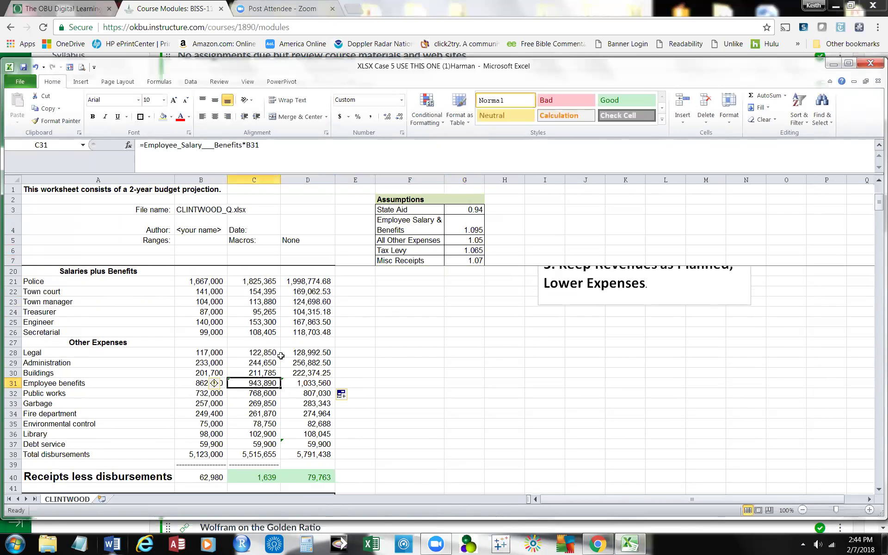
left_click(299, 385)
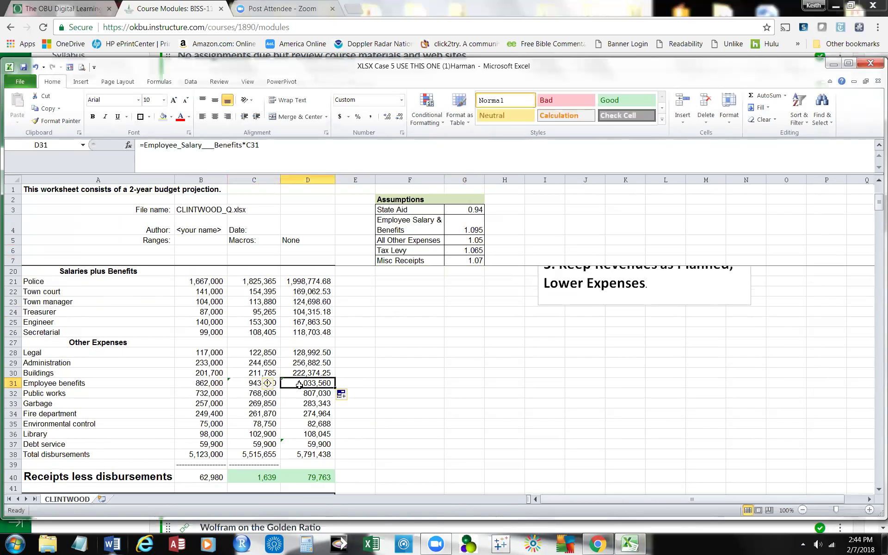
left_click(409, 393)
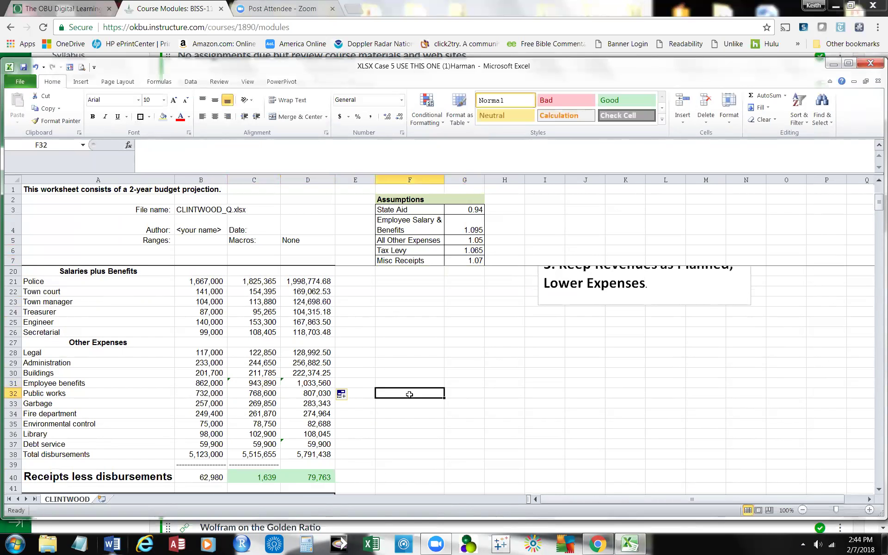
left_click(306, 382)
left_click(385, 393)
left_click(323, 382)
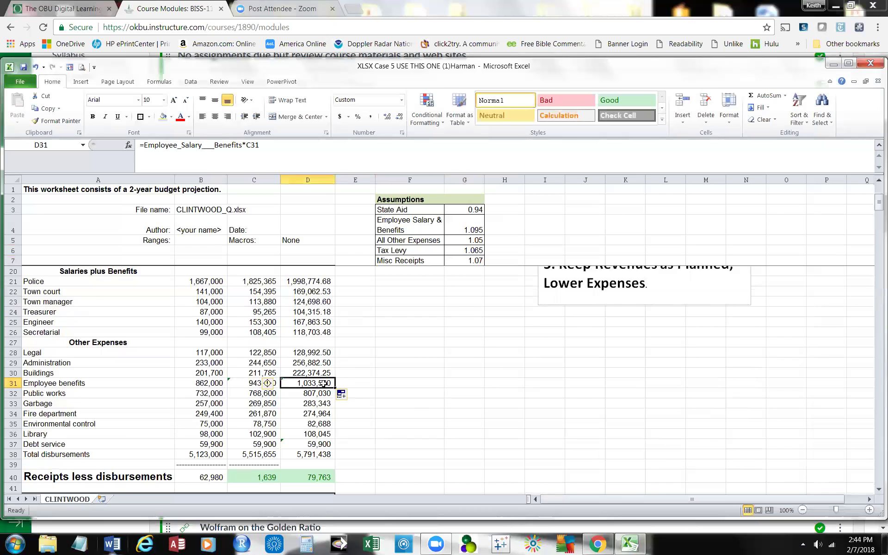
left_click(380, 419)
scroll(381, 420, "down", 1)
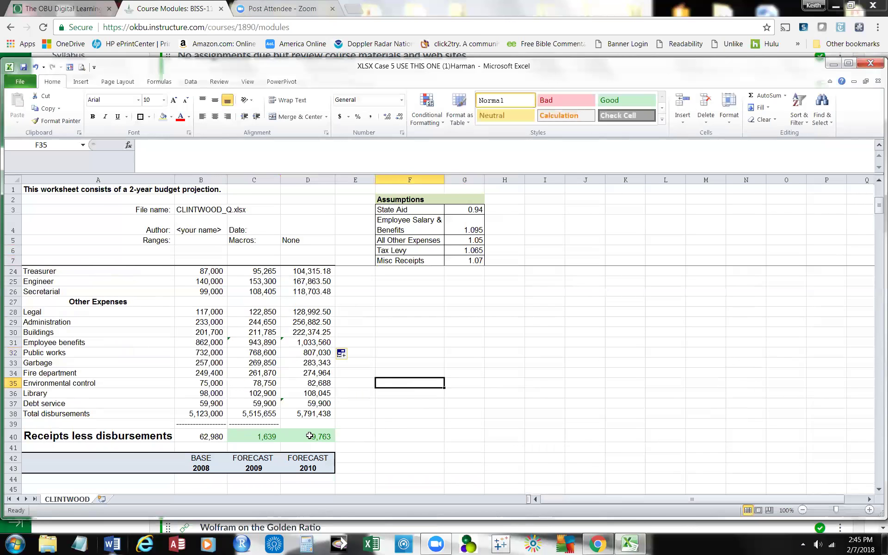
left_click(303, 342)
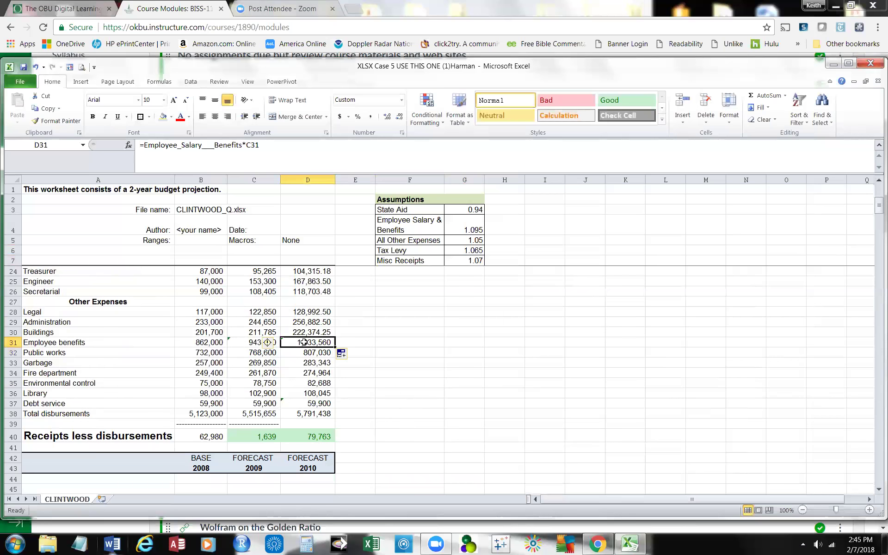
left_click(432, 369)
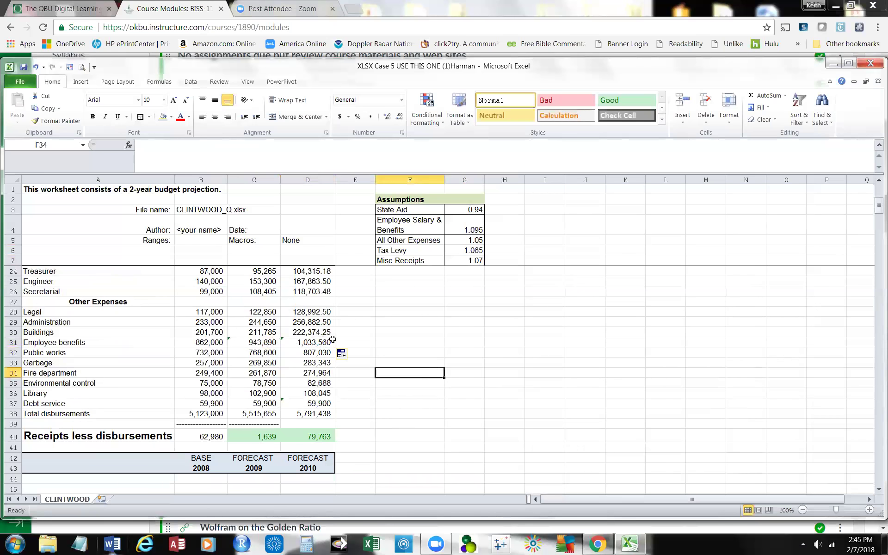
left_click(319, 344)
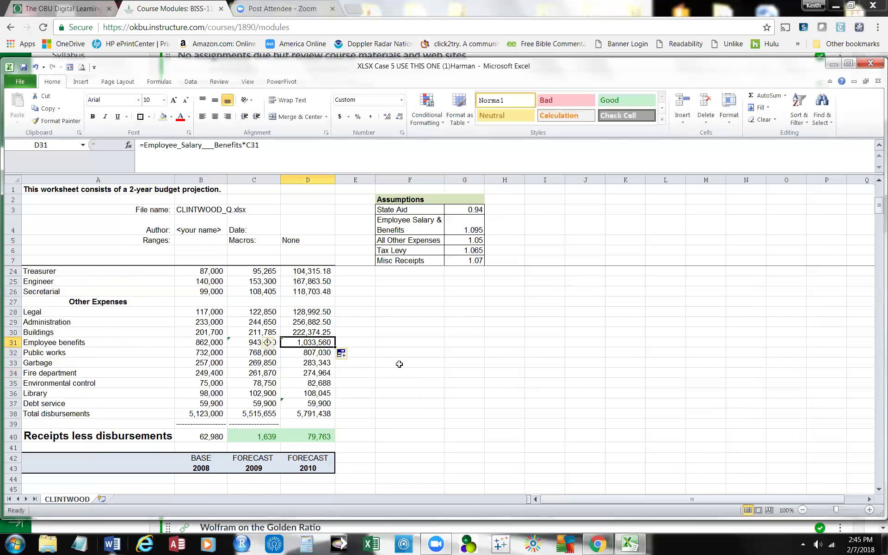
- Inspect the Receipts less disbursements formulas in D40 and C40, along with the 2010 Total disbursements formula in D38
left_click(316, 435)
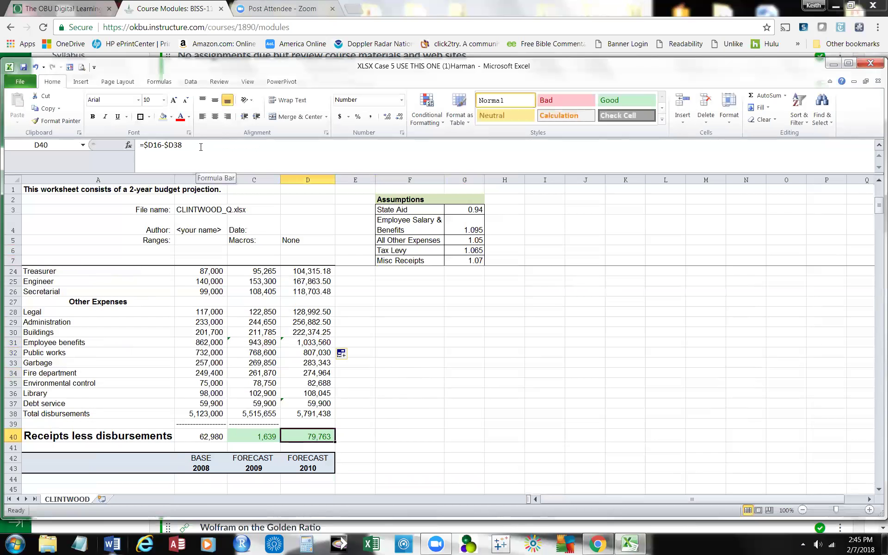
left_click(423, 435)
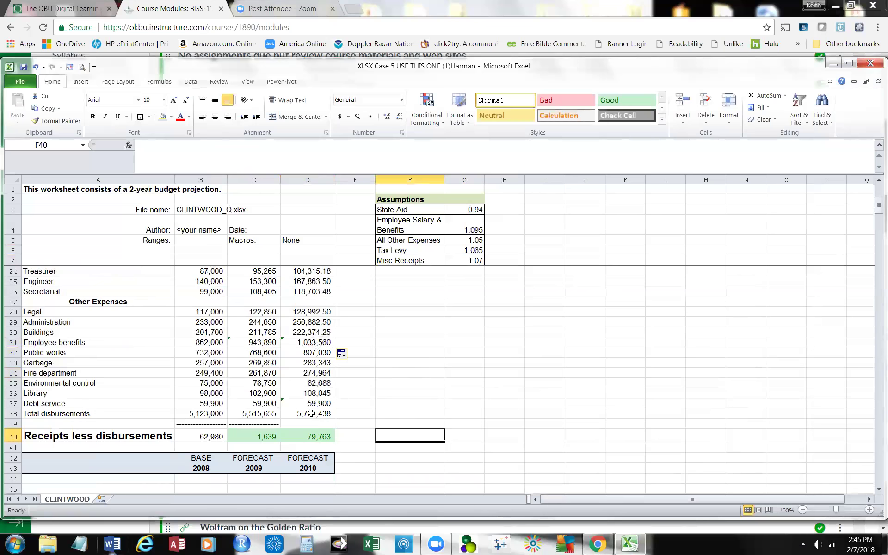
left_click(310, 413)
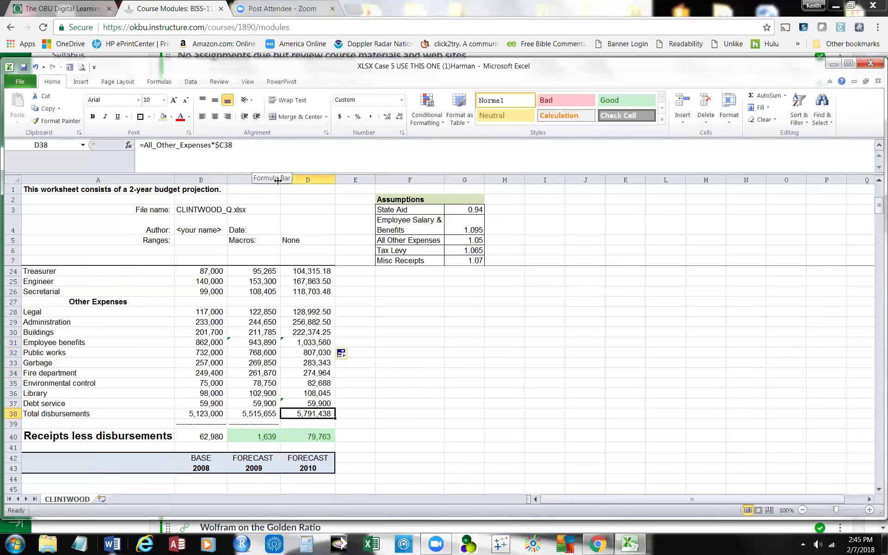
left_click(455, 456)
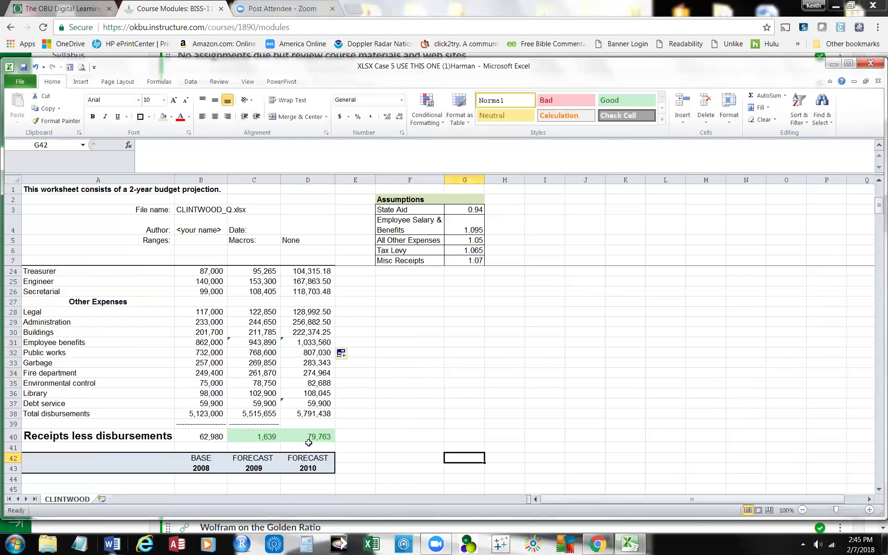
left_click(255, 444)
left_click(255, 433)
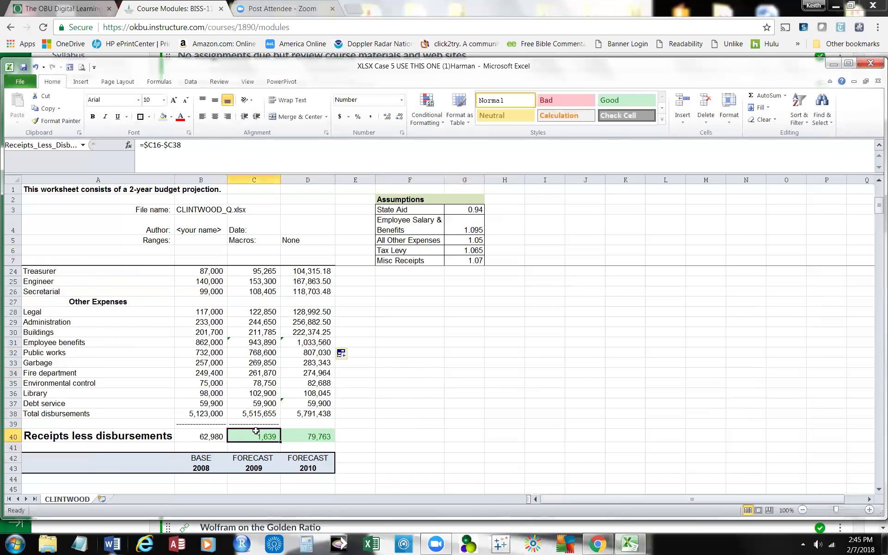
left_click(464, 421)
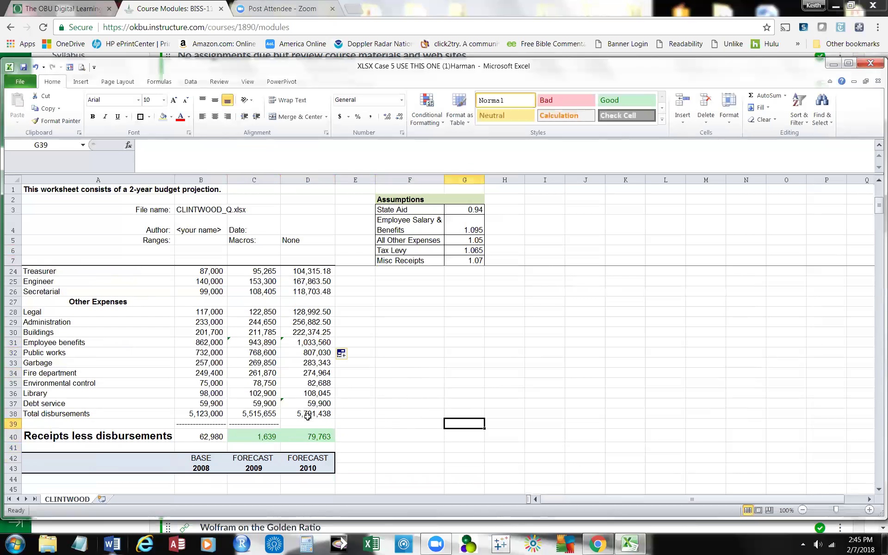
- Compare the Total disbursements formulas across B38, C38 and D38
left_click(198, 412)
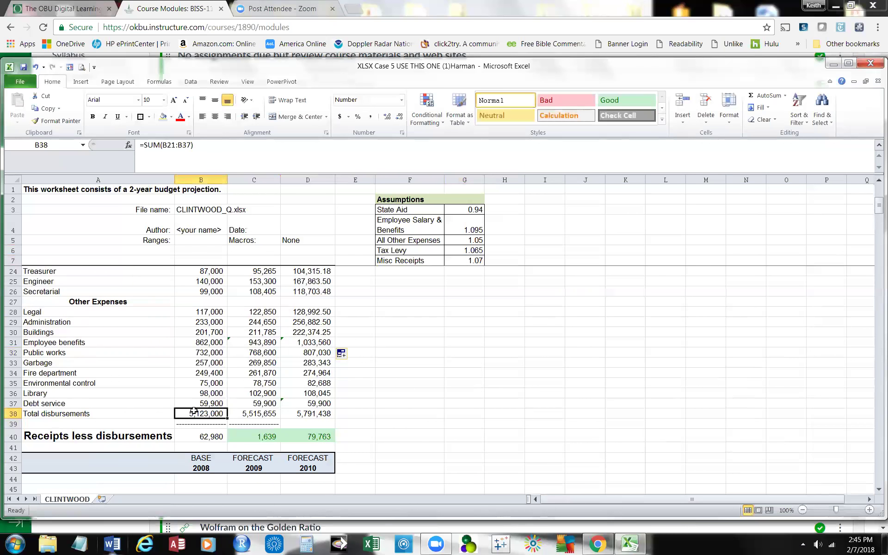
left_click(247, 413)
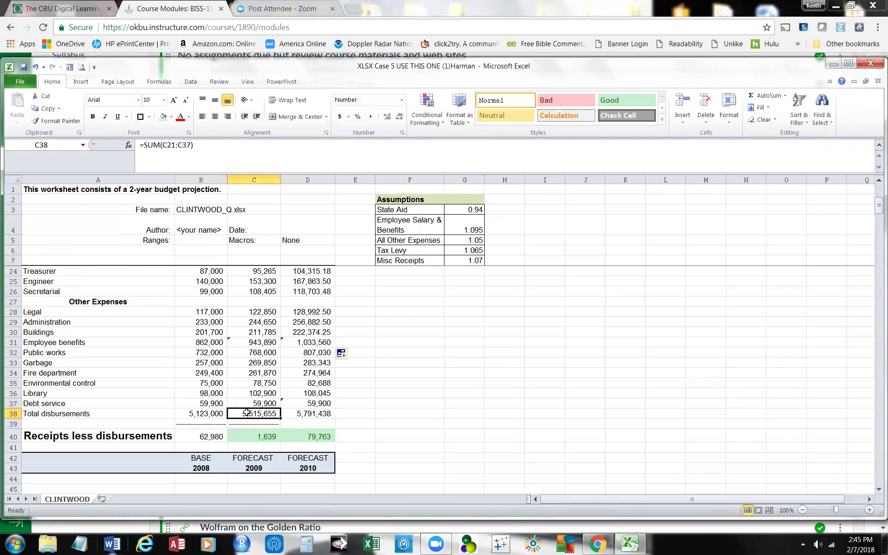
left_click(301, 413)
left_click(458, 425)
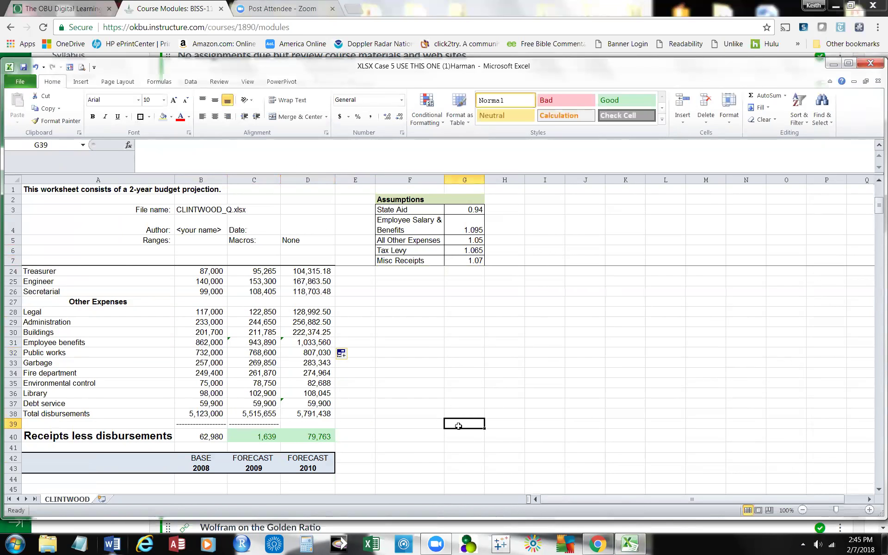
- Review the Assumptions table and the list of budget alternatives beside the revenue section
left_click(409, 407)
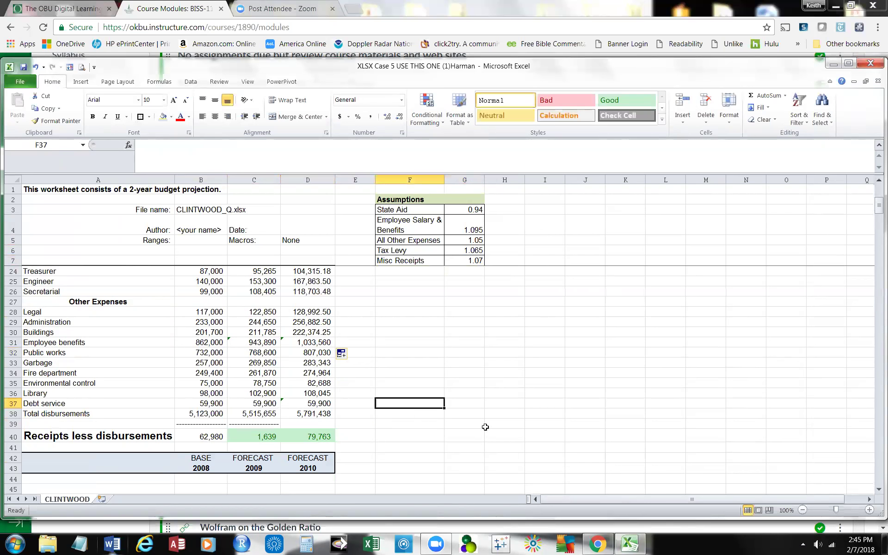
scroll(485, 427, "up", 3)
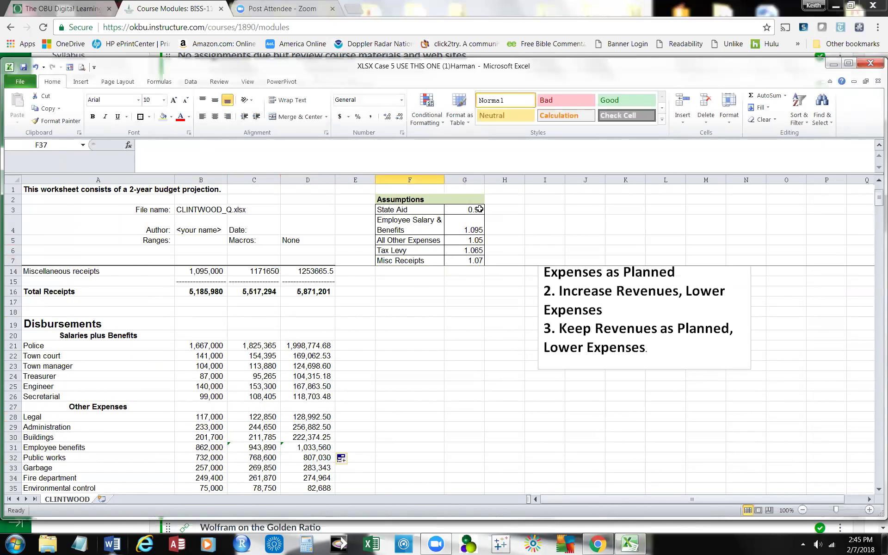
scroll(480, 289, "down", 1)
left_click(479, 293)
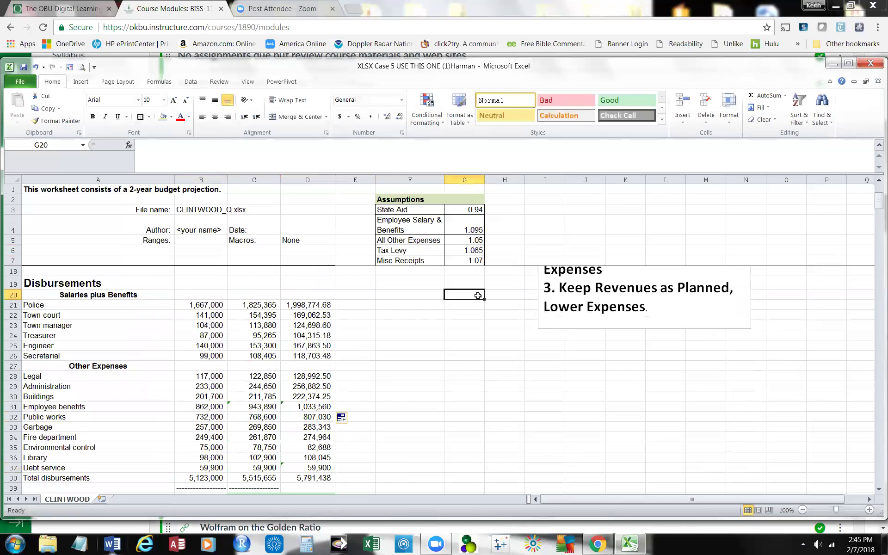
scroll(478, 295, "up", 3)
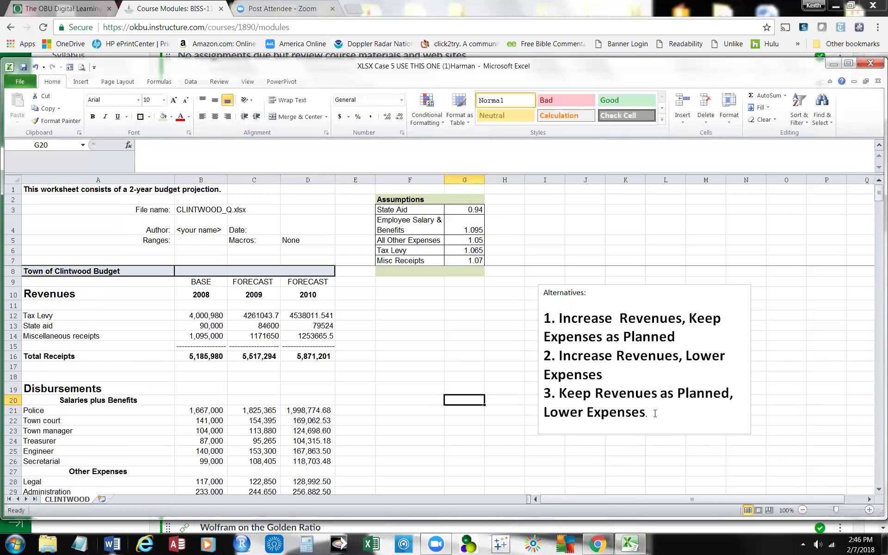
- Highlight the second budget alternative, Increase Revenues, Lower Expenses, and review the disbursements down to Receipts less disbursements
mouse_move(542, 356)
left_mouse_down()
mouse_move(681, 357)
mouse_move(712, 363)
mouse_move(714, 372)
left_mouse_up()
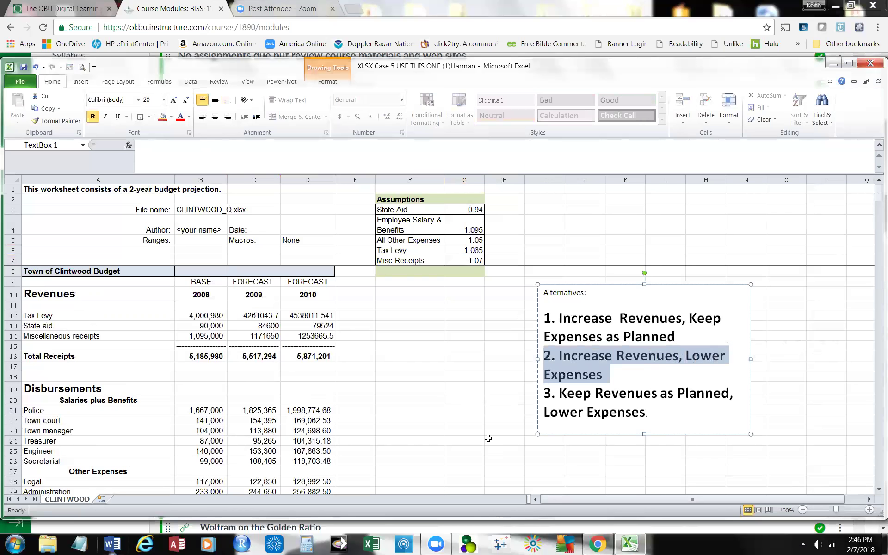
left_click(487, 434)
scroll(410, 413, "down", 3)
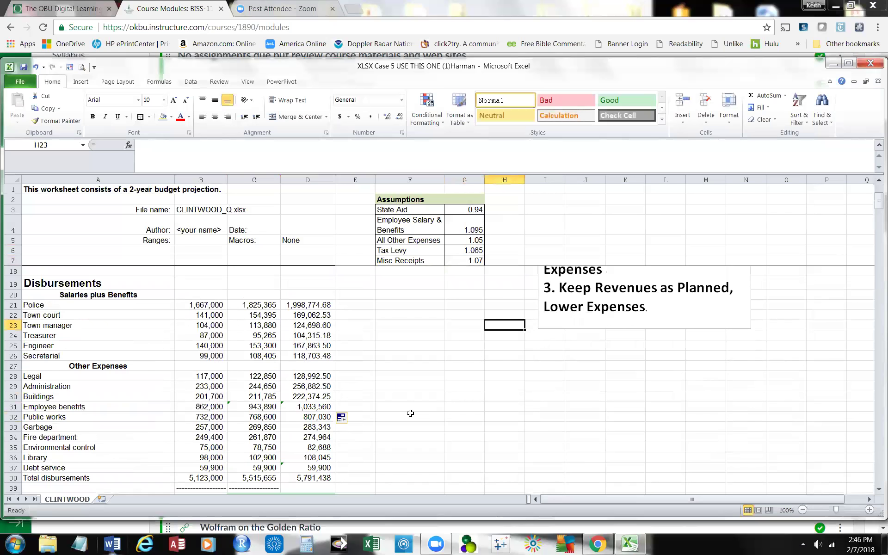
scroll(410, 413, "down", 2)
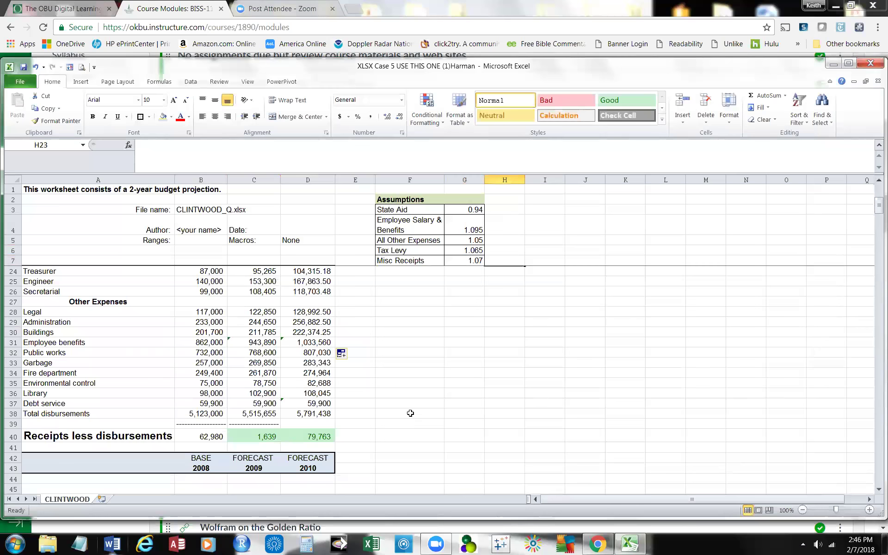
scroll(410, 413, "up", 5)
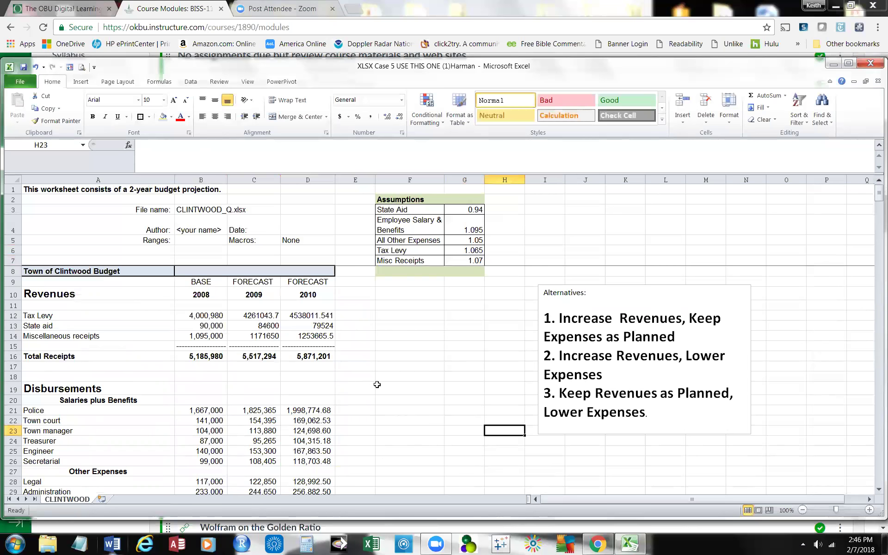
- Inspect the Police row's base value in B21 and trace the references in the forecast formulas in C21 and D21
scroll(377, 384, "down", 2)
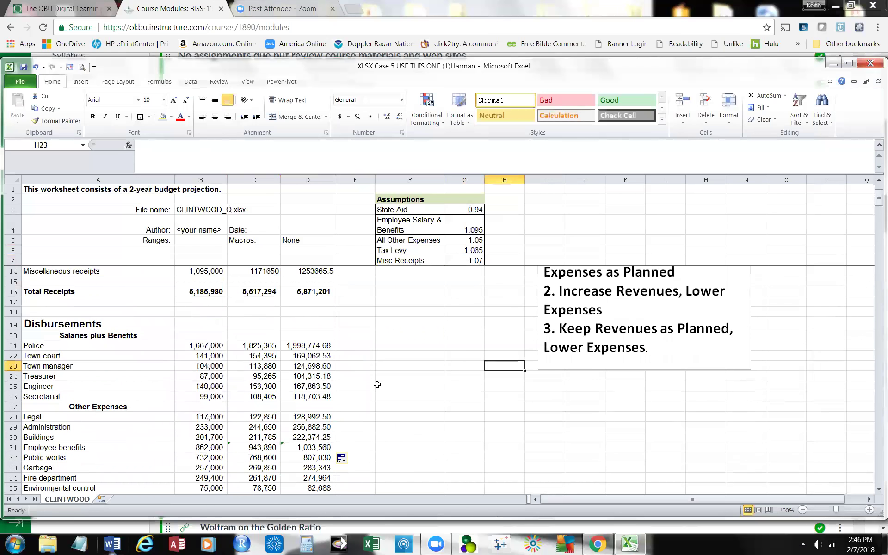
left_click(208, 345)
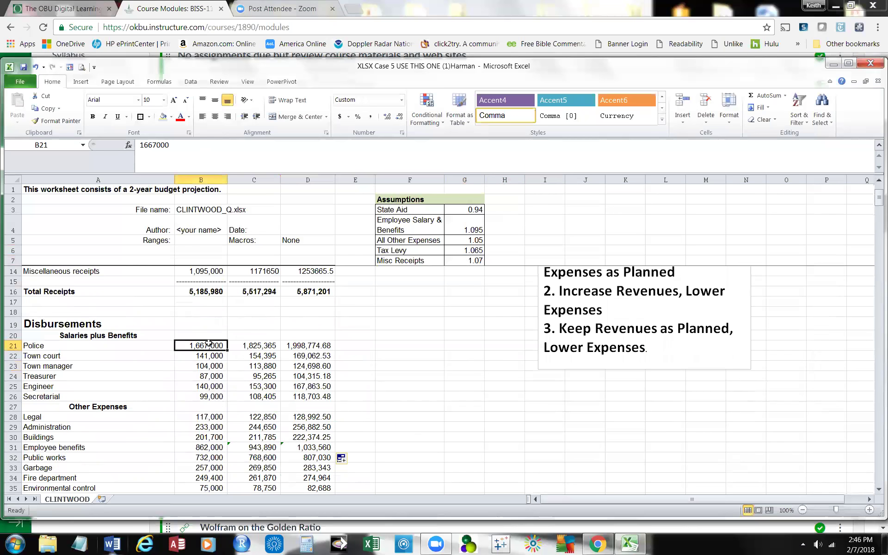
left_click(256, 346)
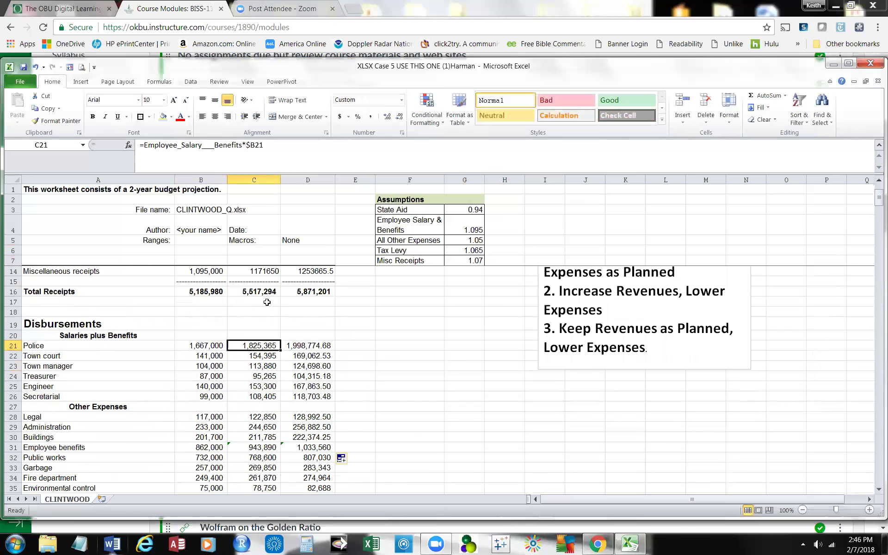
left_click(278, 147)
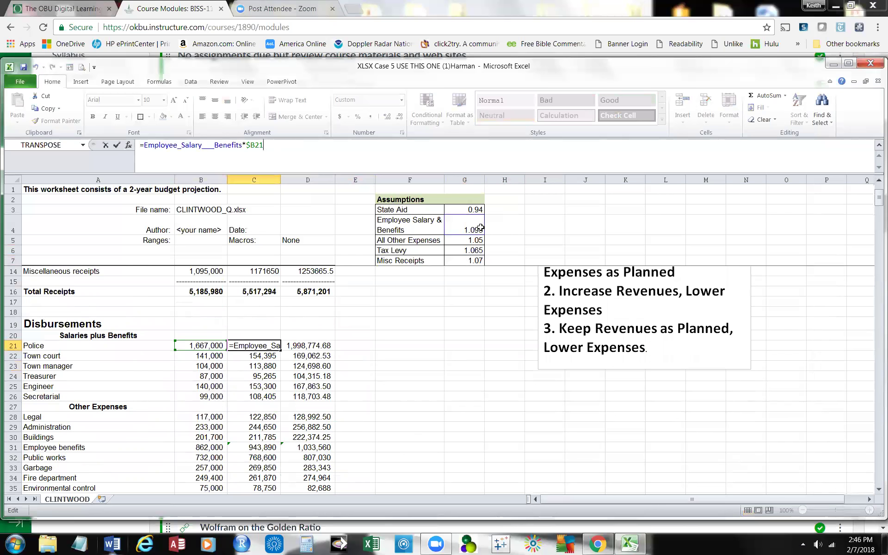
left_click(314, 345)
left_click(291, 149)
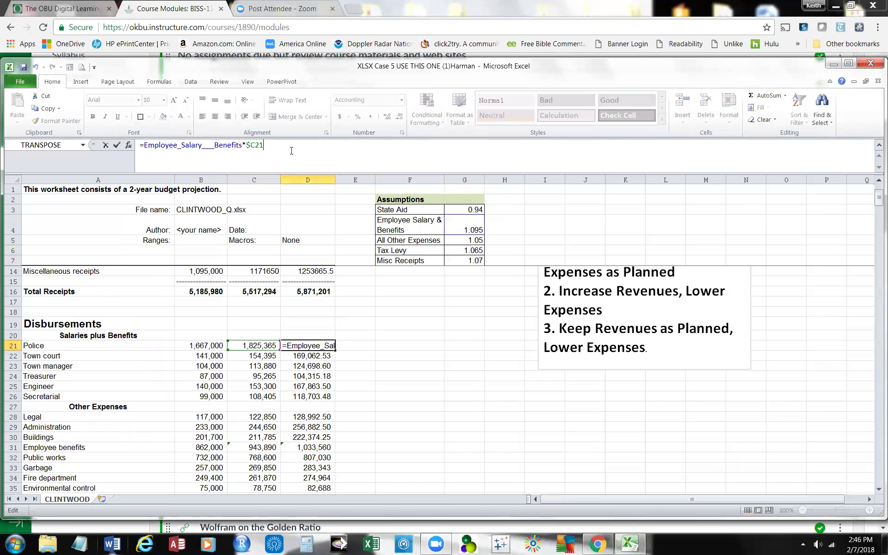
left_click(439, 364)
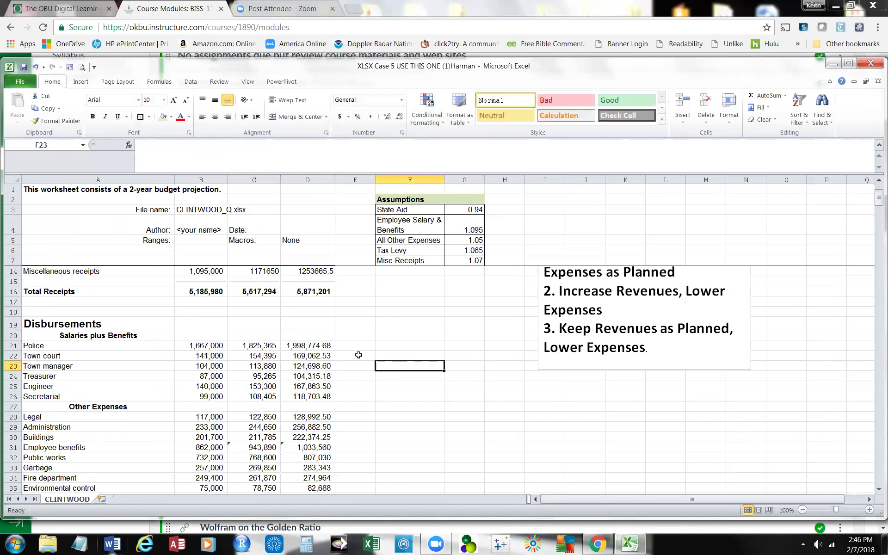
- Compare the Receipts less disbursements formulas across B40, C40 and D40
scroll(358, 355, "down", 5)
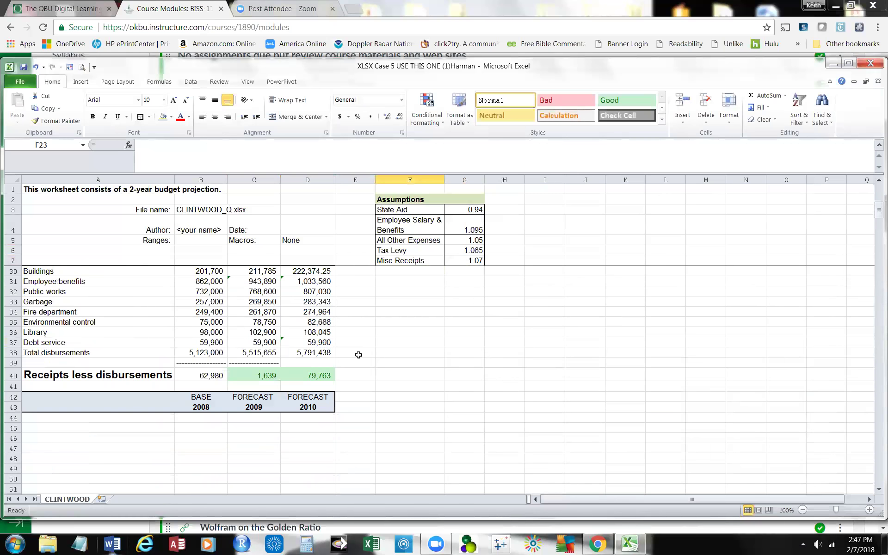
scroll(358, 355, "up", 3)
scroll(358, 354, "up", 4)
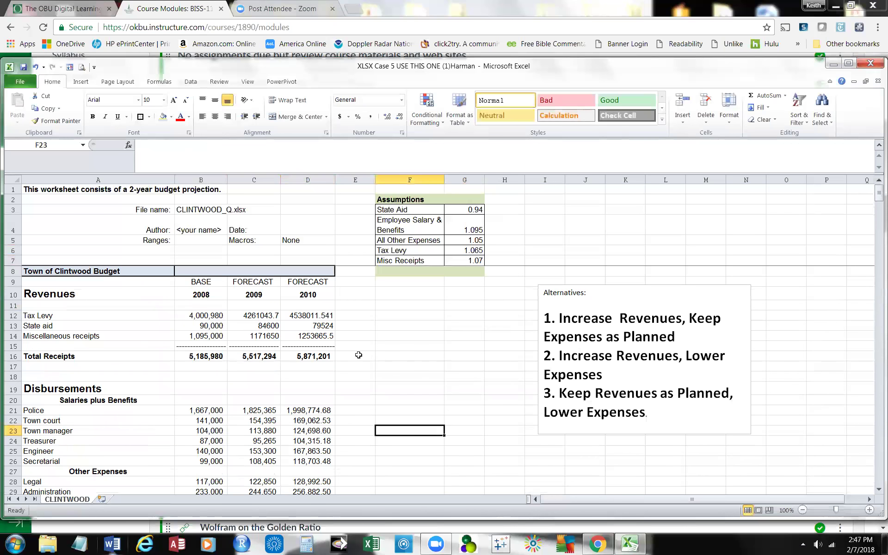
scroll(358, 355, "down", 6)
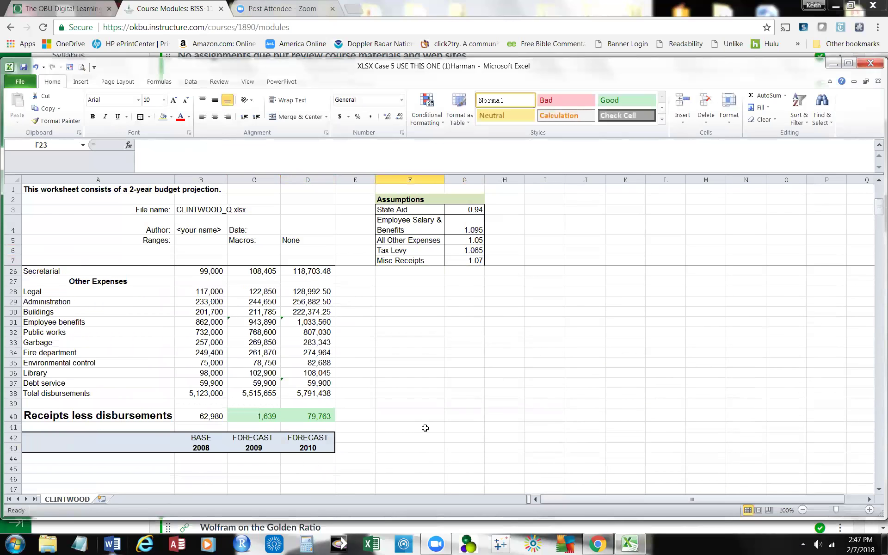
left_click(207, 414)
left_click(248, 415)
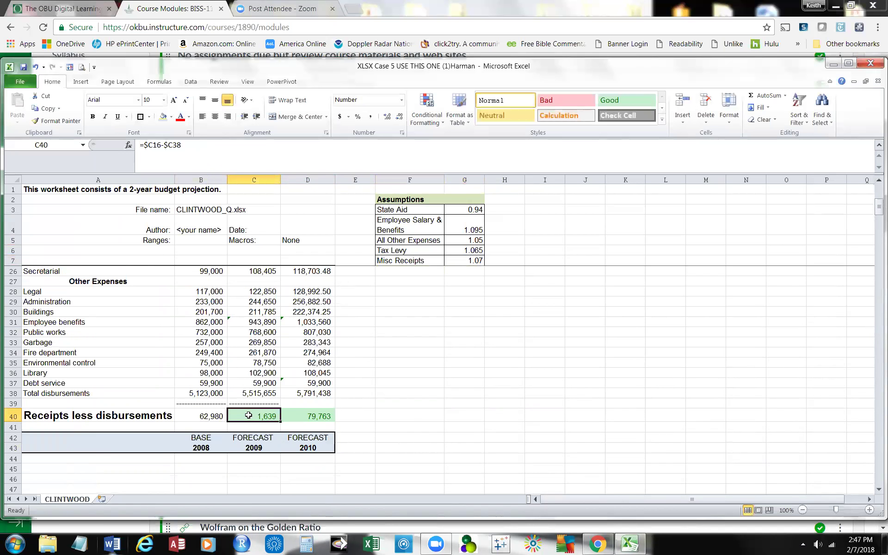
left_click(297, 416)
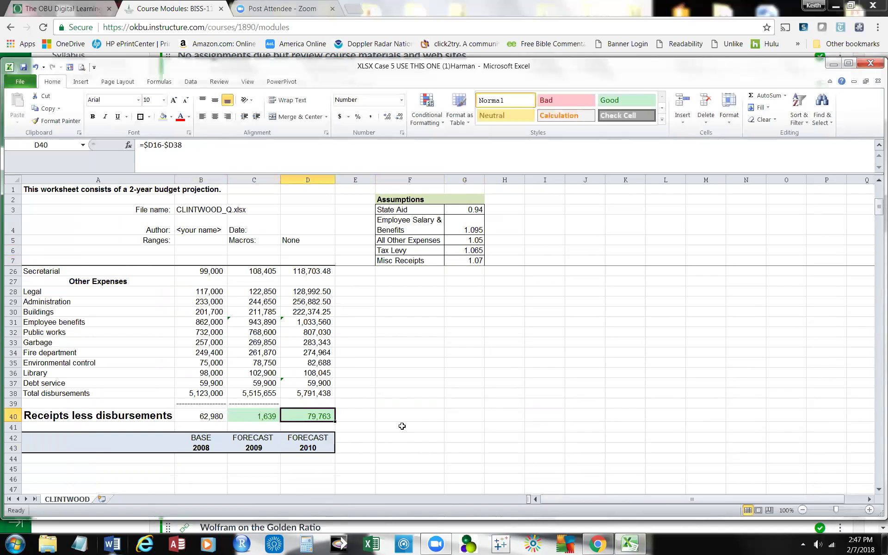
left_click(192, 416)
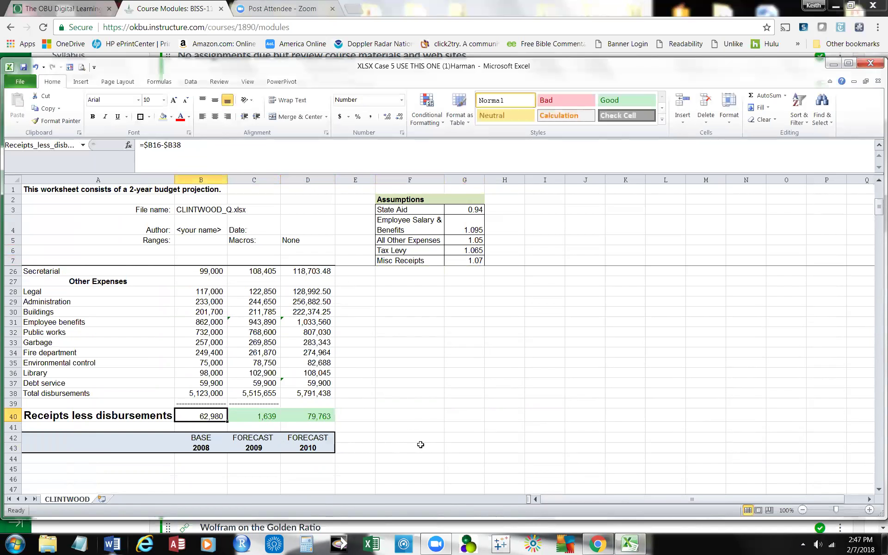
left_click(264, 416)
left_click(303, 418)
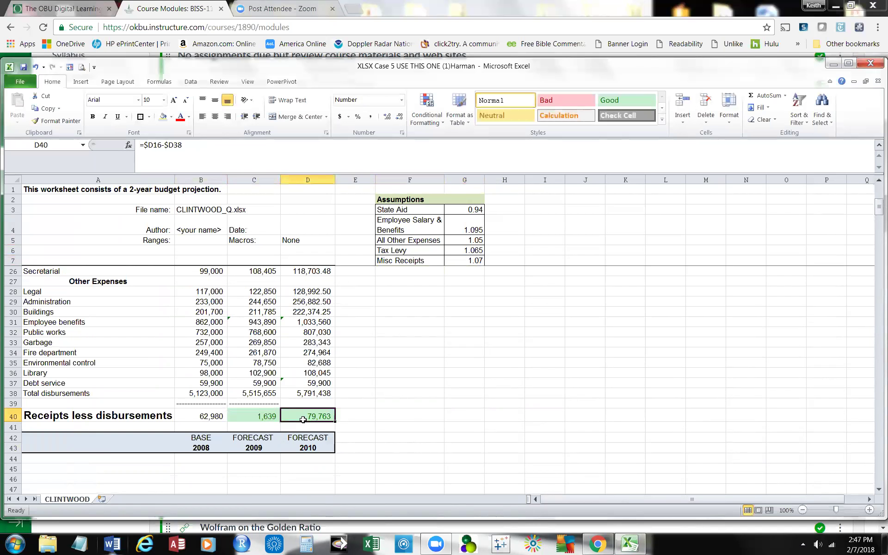
left_click(269, 422)
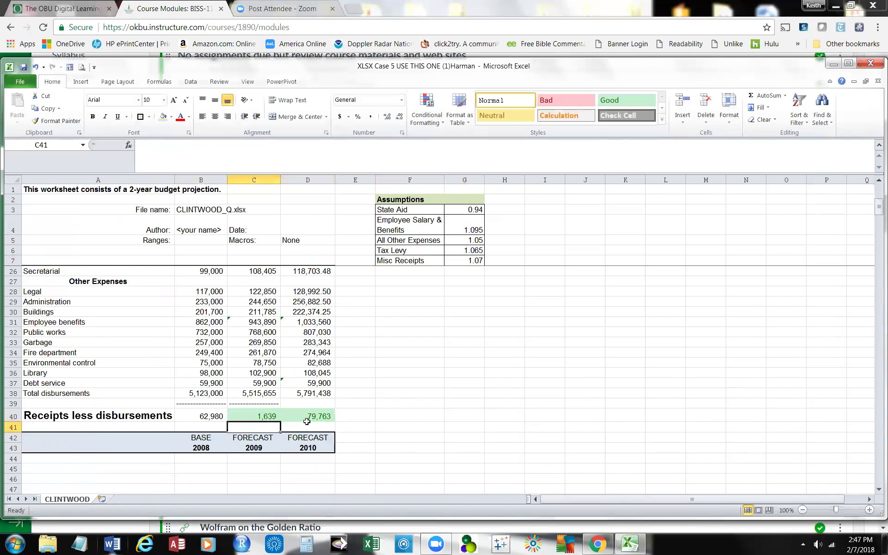
left_click(265, 415)
left_click(297, 417)
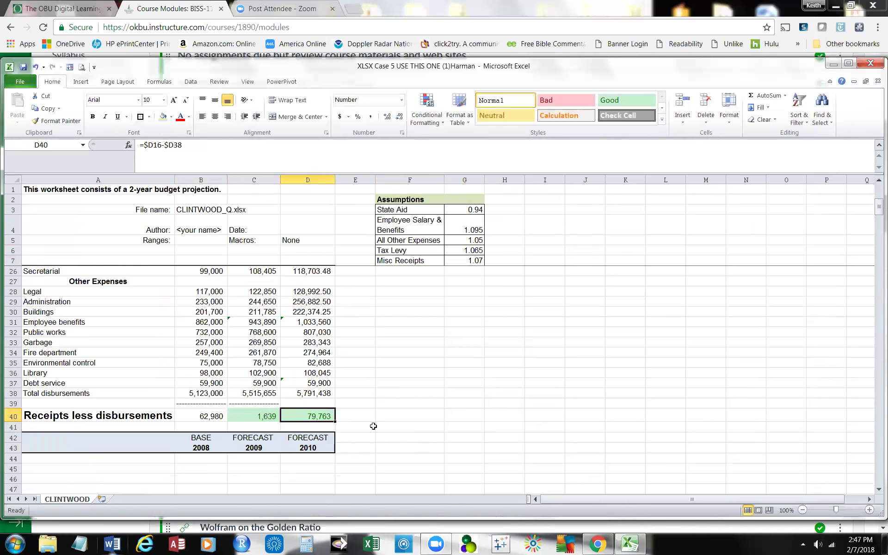
- Set the Tax Levy assumption in G6 to =1+0.0625
scroll(374, 426, "up", 3)
scroll(373, 426, "up", 3)
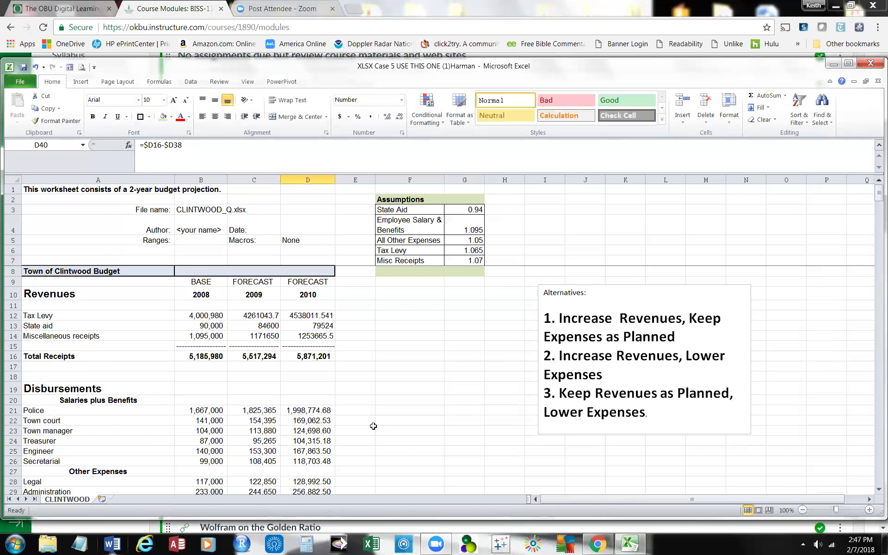
scroll(373, 426, "down", 6)
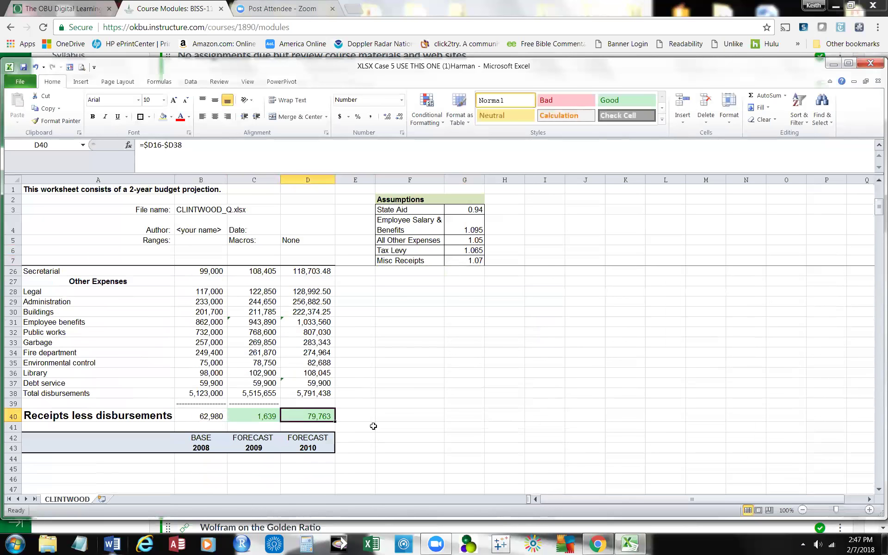
scroll(373, 426, "up", 1)
scroll(374, 426, "up", 2)
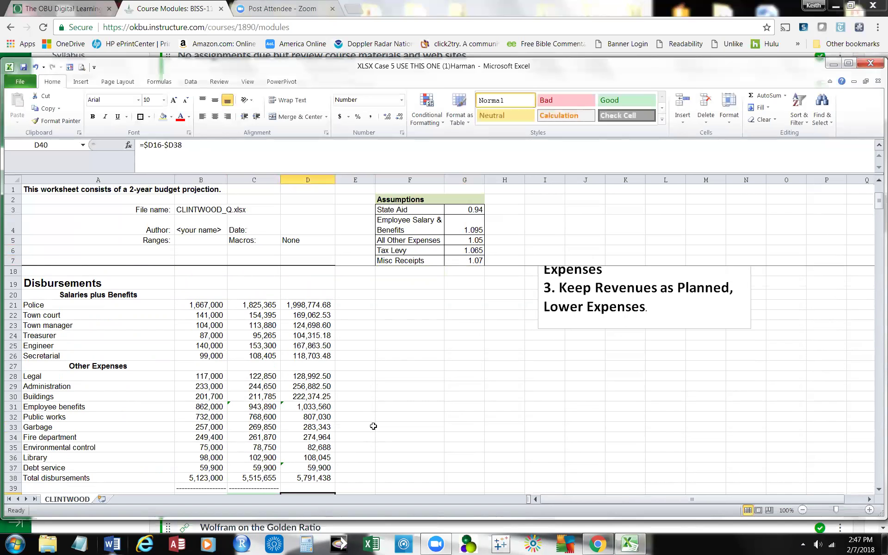
left_click(458, 250)
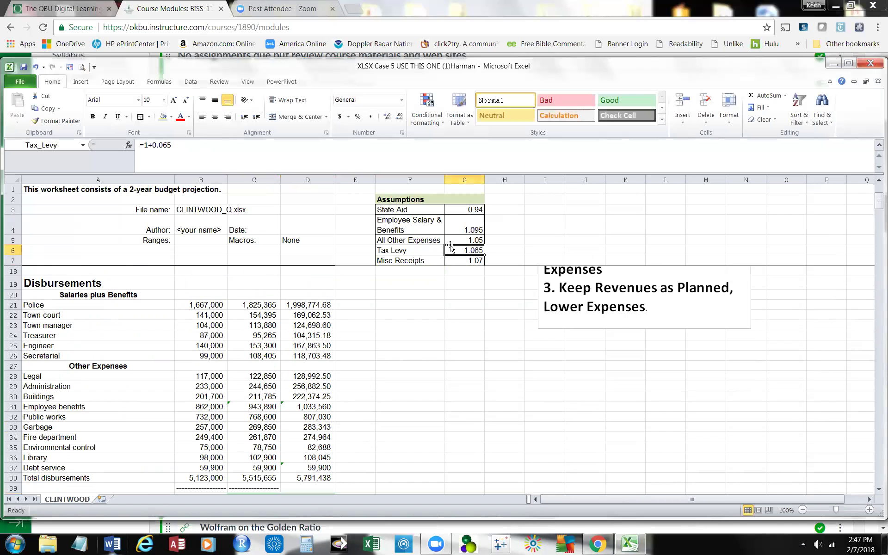
left_click(178, 145)
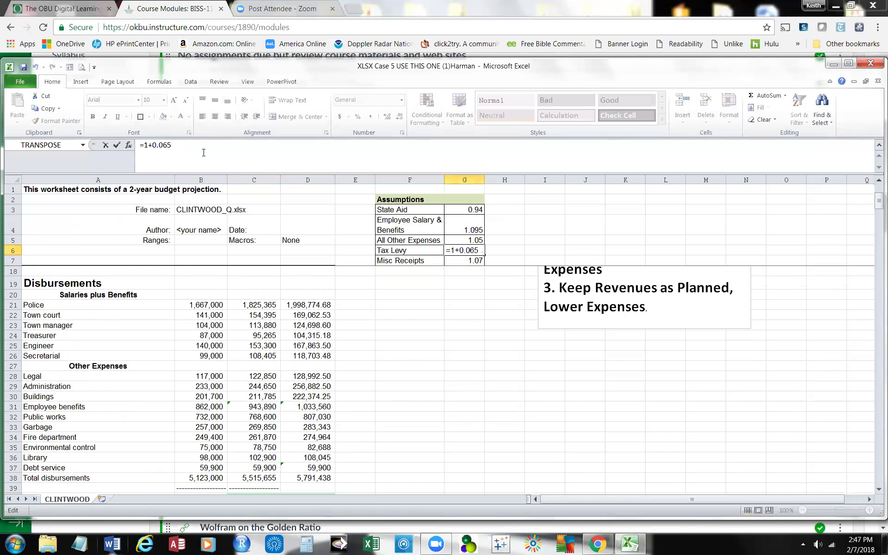
key("BackSpace")
type("25")
left_click(118, 147)
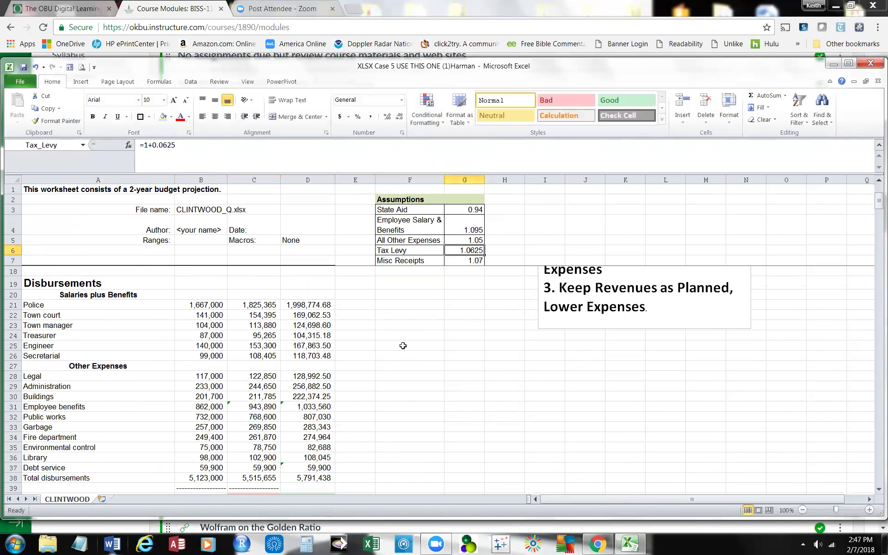
- Check the effect of the Tax Levy change on the 2009 and 2010 Receipts less disbursements in C40 and D40
scroll(402, 344, "down", 4)
left_click(248, 375)
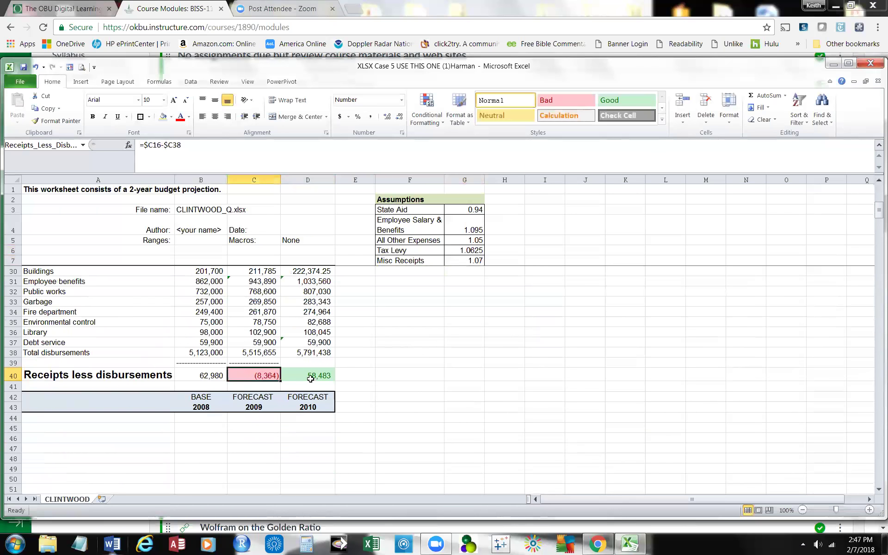
left_click(316, 375)
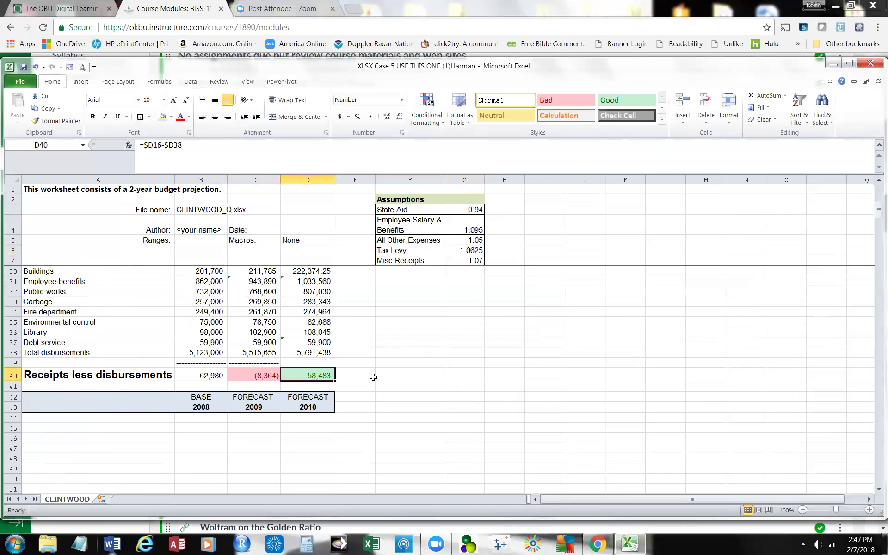
scroll(372, 375, "up", 4)
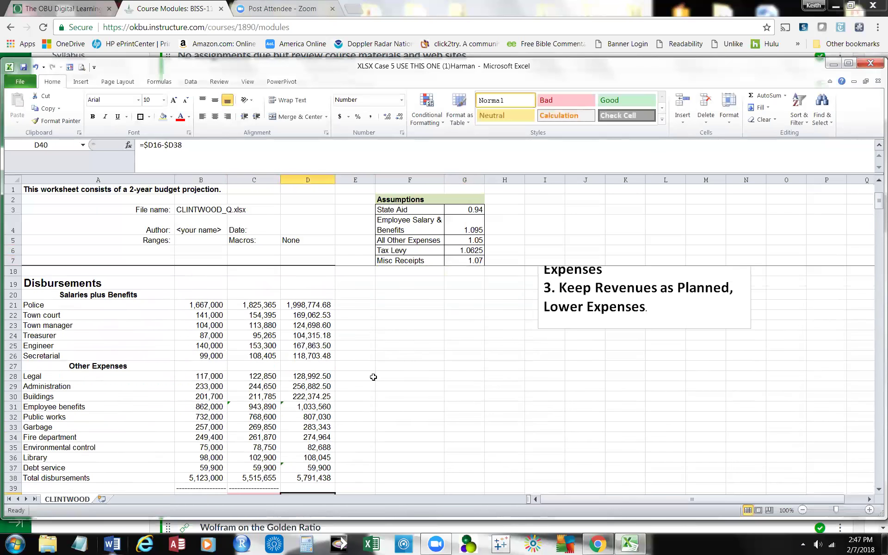
- Set the Tax Levy assumption in G6 to =1+0.064
left_click(472, 251)
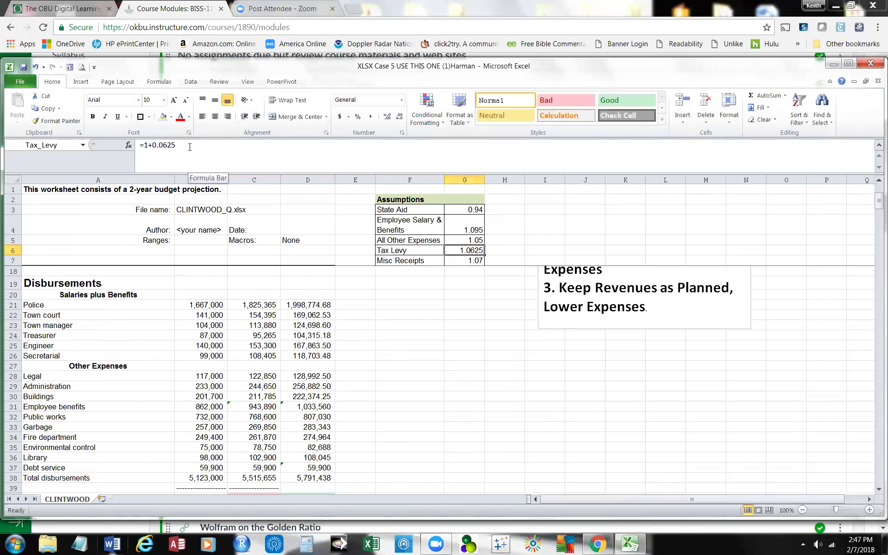
left_click(187, 150)
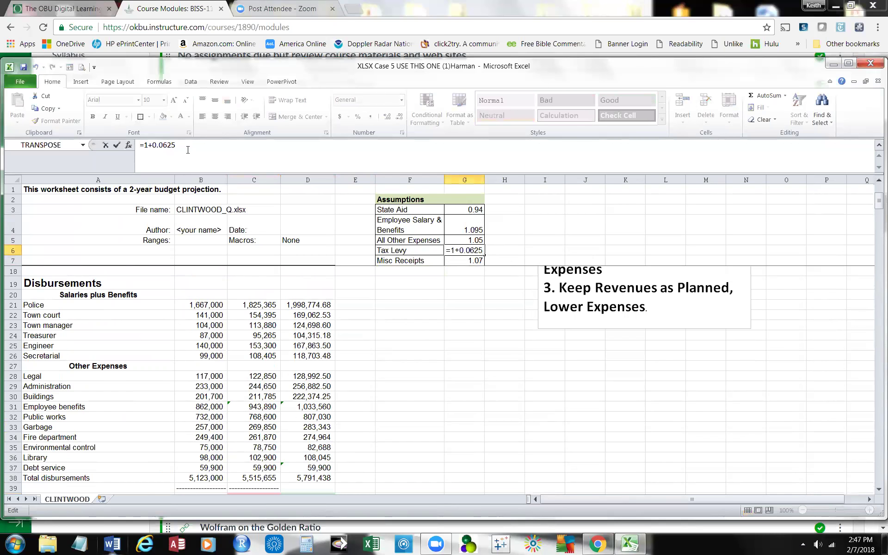
key("BackSpace")
key("BackSpace")
type("40")
left_click(117, 147)
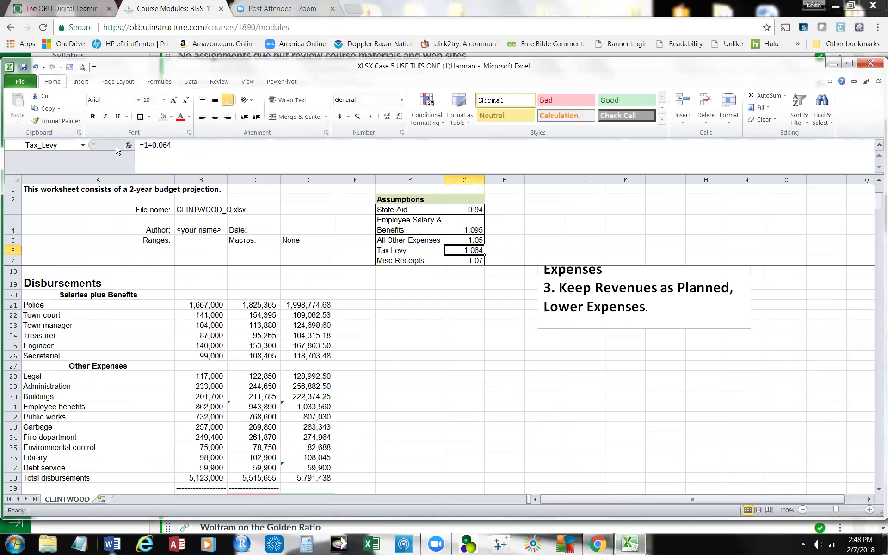
- Check the forecast Receipts less disbursements and return the Tax Levy assumption in G6 to =1+0.065
scroll(450, 388, "down", 4)
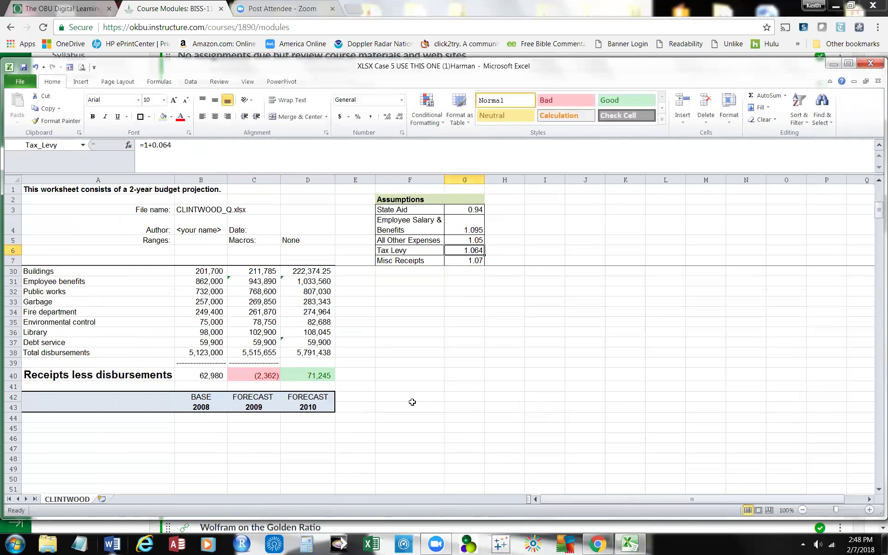
scroll(406, 394, "up", 7)
left_click(179, 145)
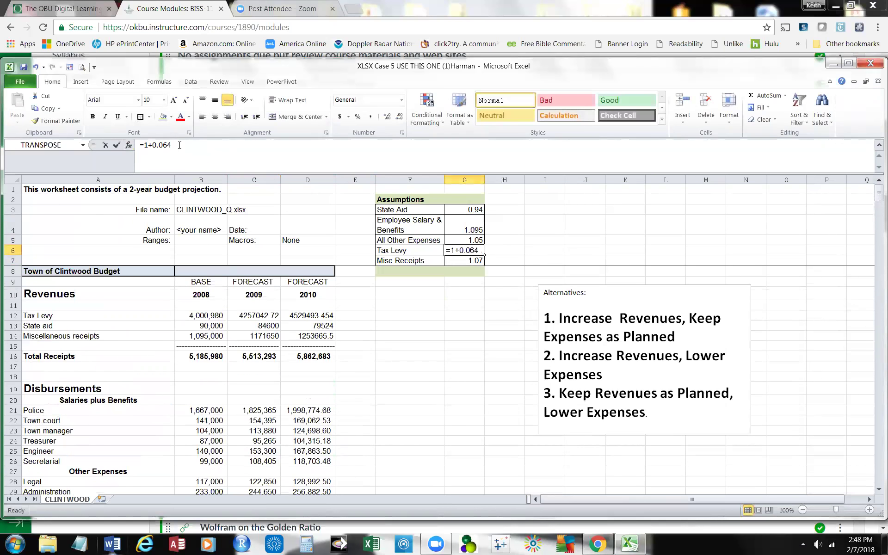
key("BackSpace")
type("5")
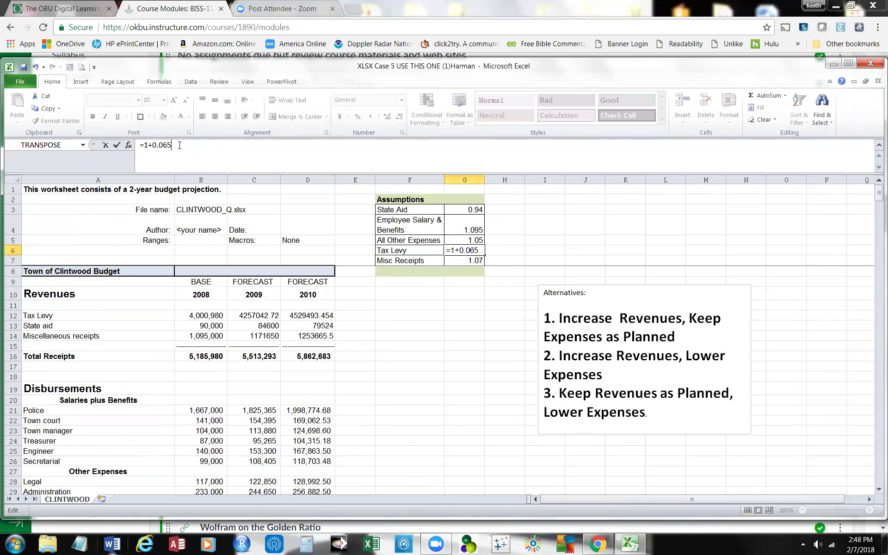
left_click(119, 146)
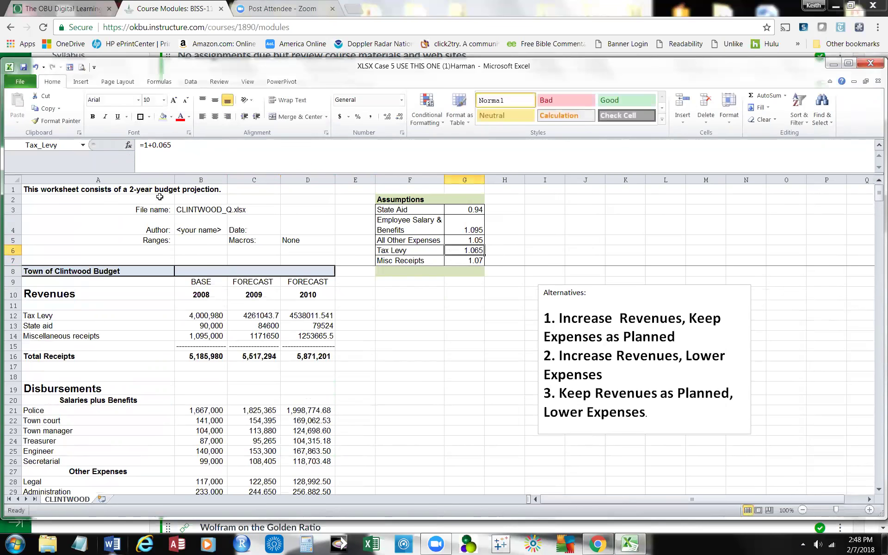
- Check the forecast Receipts less disbursements in row 40 against the assumptions and alternatives
scroll(391, 406, "down", 5)
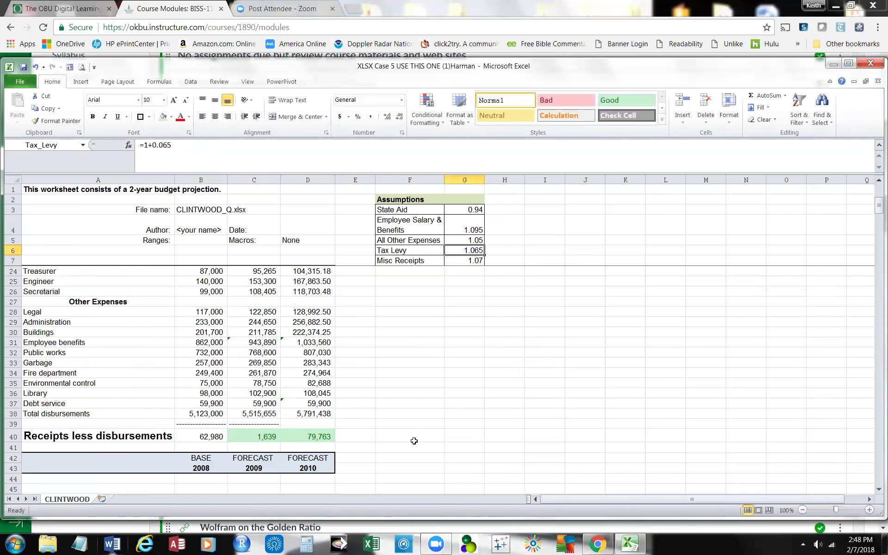
scroll(414, 441, "up", 5)
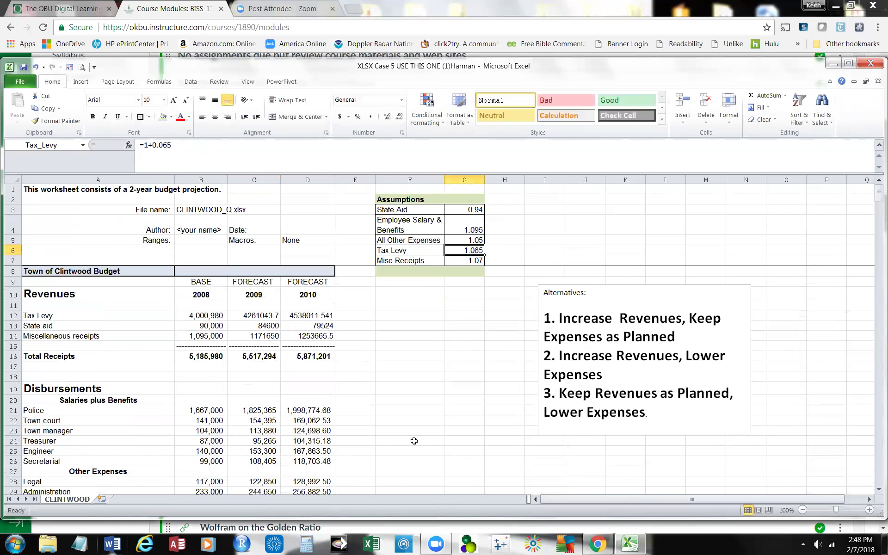
scroll(413, 440, "down", 2)
scroll(414, 441, "up", 2)
left_click(413, 411)
scroll(413, 411, "down", 2)
scroll(414, 418, "up", 2)
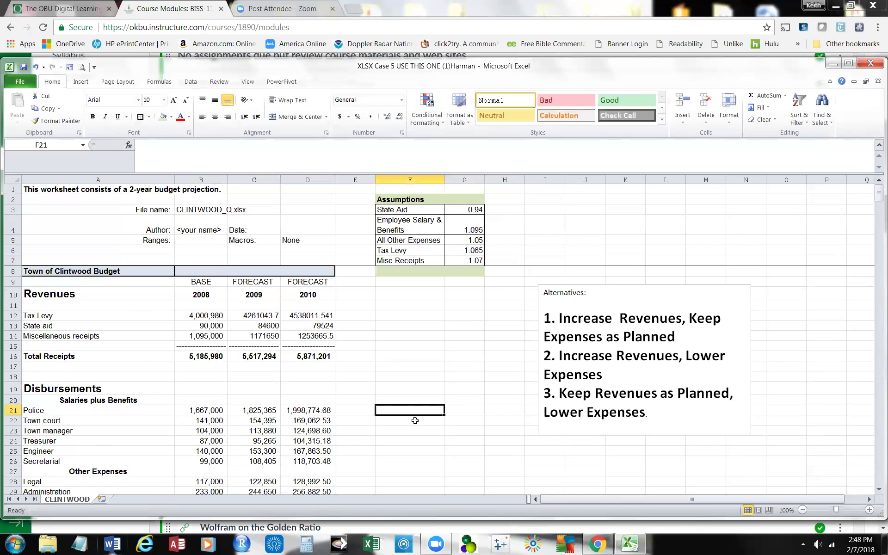
- Examine the Tax Levy base value in B12 and the forecast formulas in C12 and D12
left_click(201, 315)
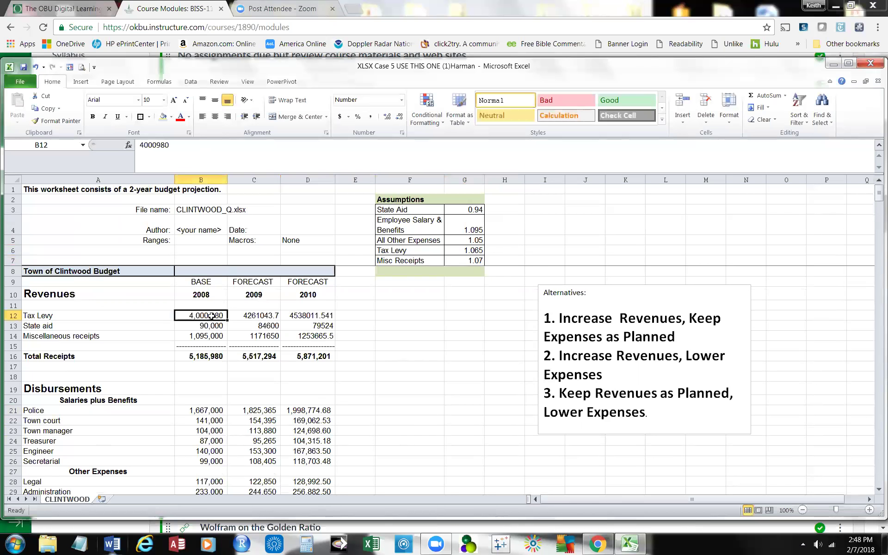
left_click(248, 316)
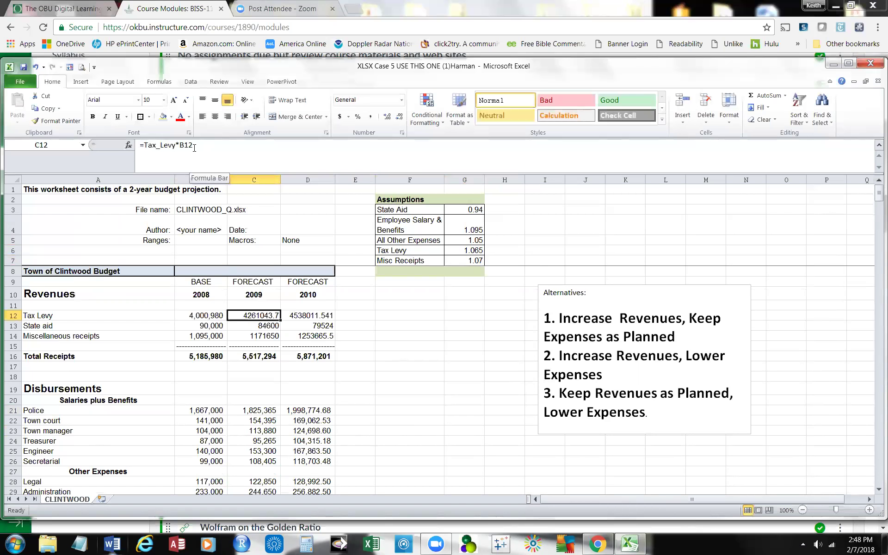
left_click(299, 316)
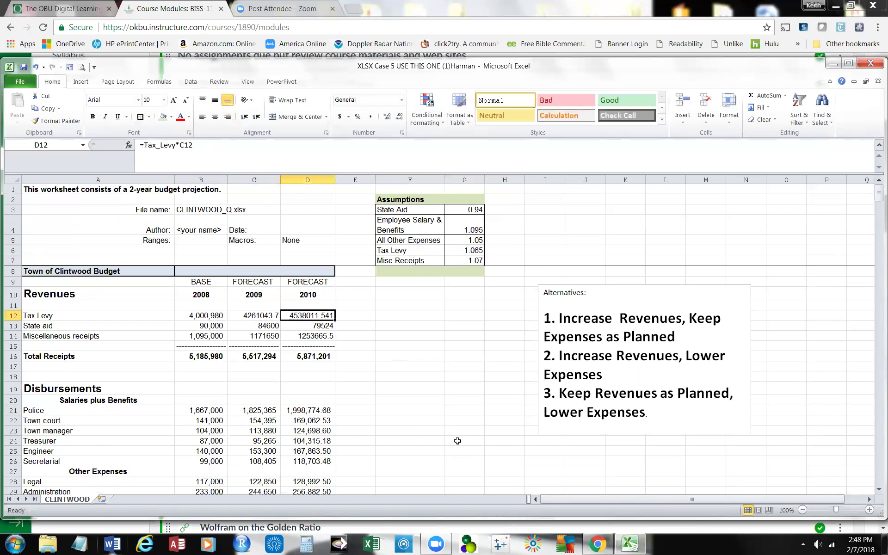
scroll(457, 437, "down", 3)
scroll(456, 430, "up", 3)
- Examine the Employee Salary & Benefits assumption in F4:G4
left_click(391, 218)
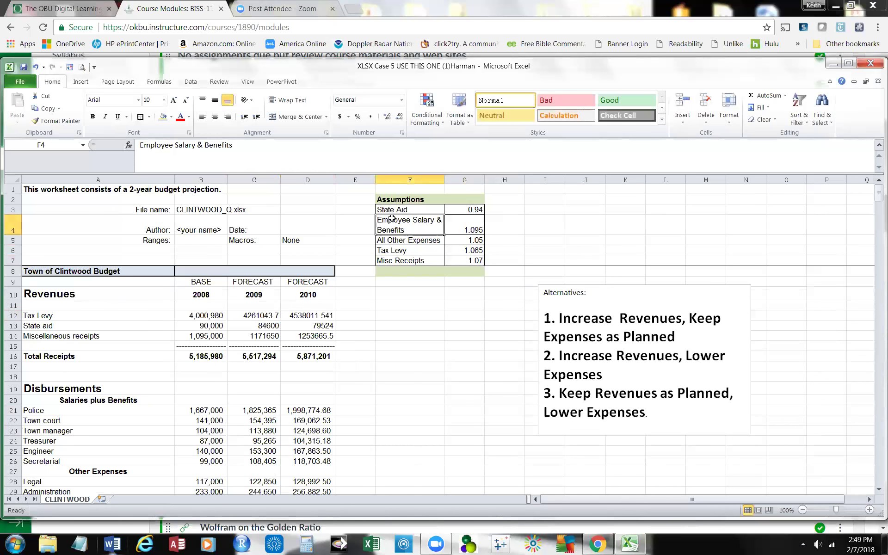
left_click_drag(391, 219, 446, 224)
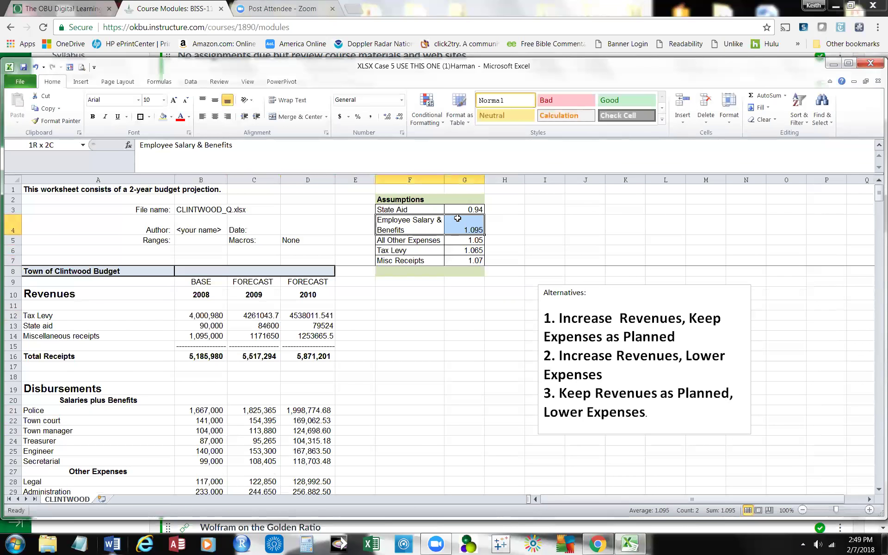
left_click(444, 371)
left_click(423, 335)
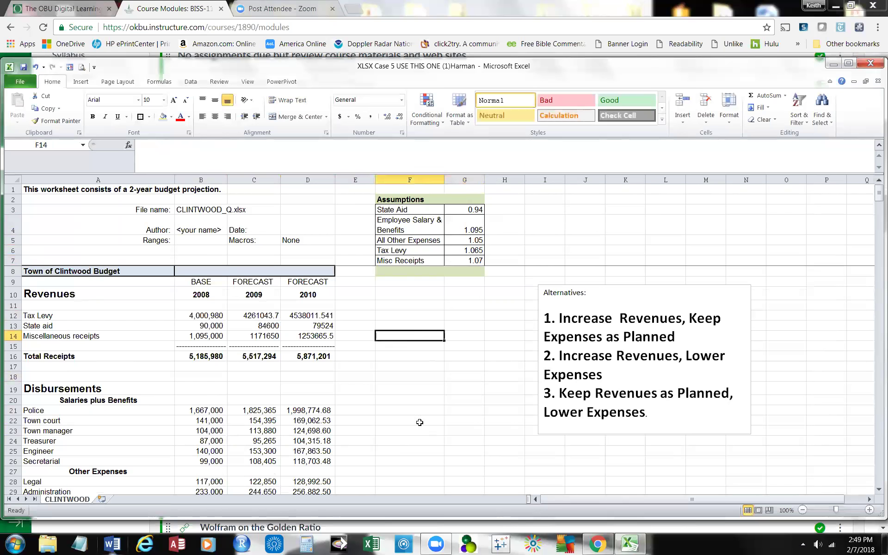
- Review the revenue and disbursement rows down to Receipts less disbursements alongside the assumptions
scroll(419, 427, "down", 3)
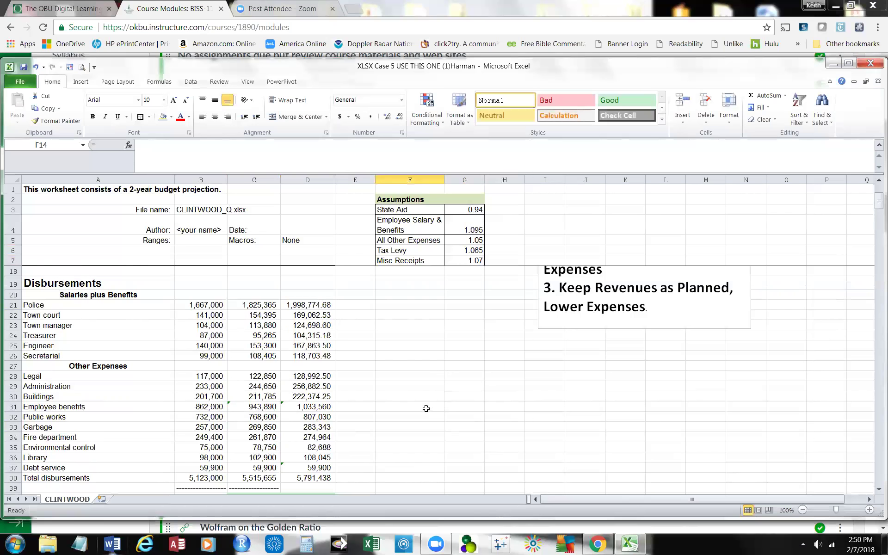
scroll(426, 408, "down", 3)
scroll(426, 408, "up", 7)
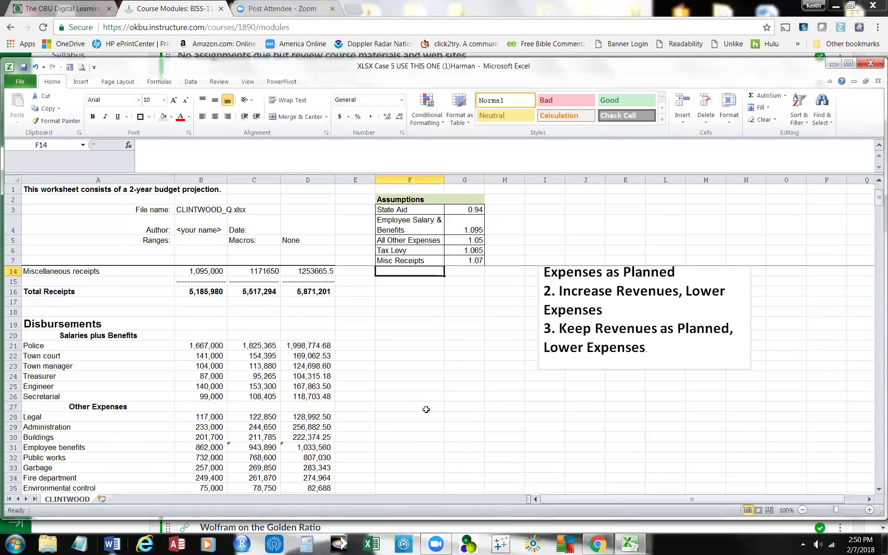
scroll(426, 410, "down", 7)
scroll(437, 409, "up", 7)
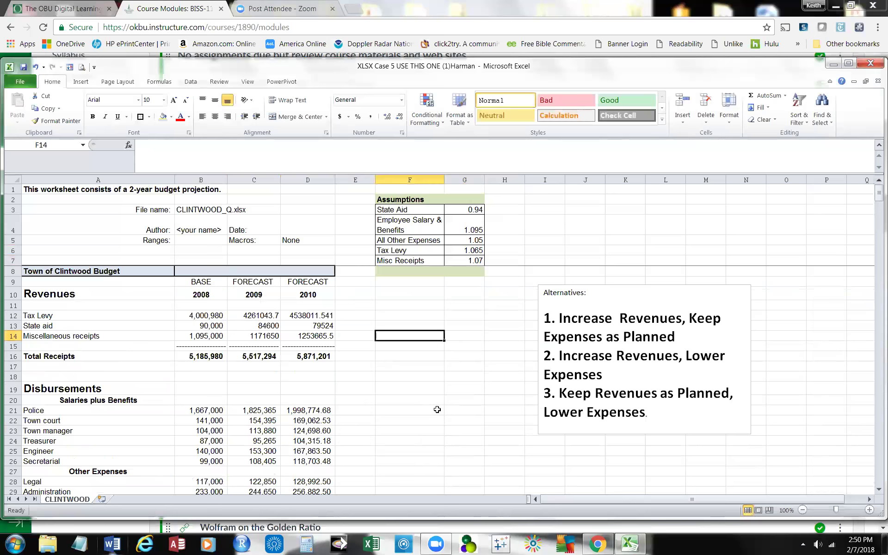
scroll(437, 409, "down", 2)
scroll(437, 410, "up", 2)
- Open the Scenario Manager and start a new scenario named Base Case
left_click(189, 82)
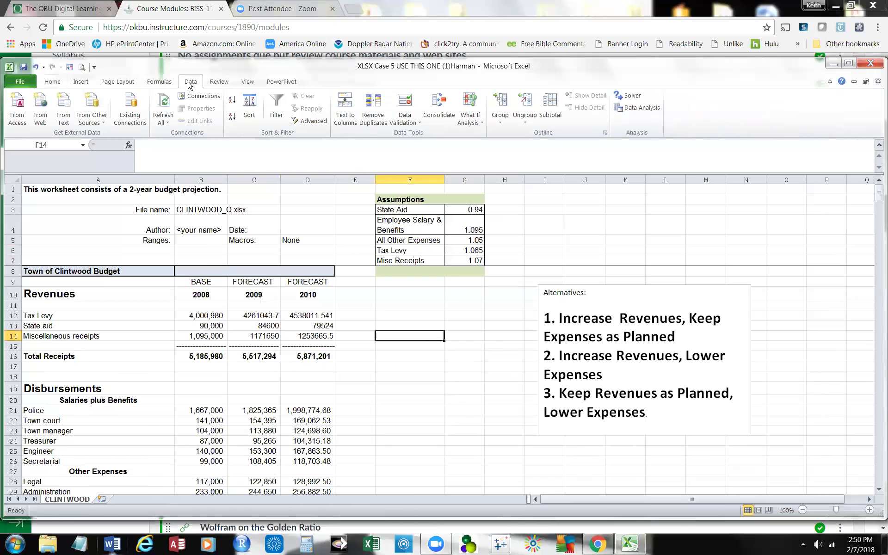
left_click(484, 122)
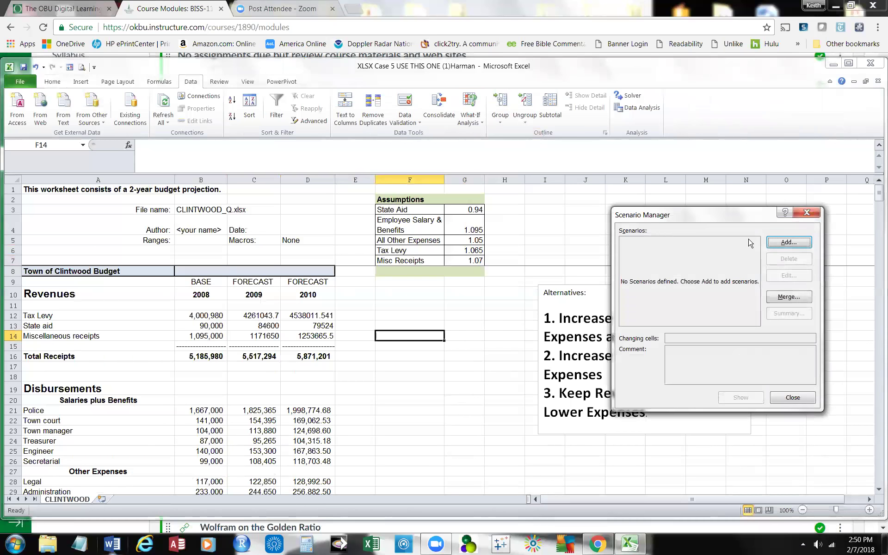
left_click(782, 243)
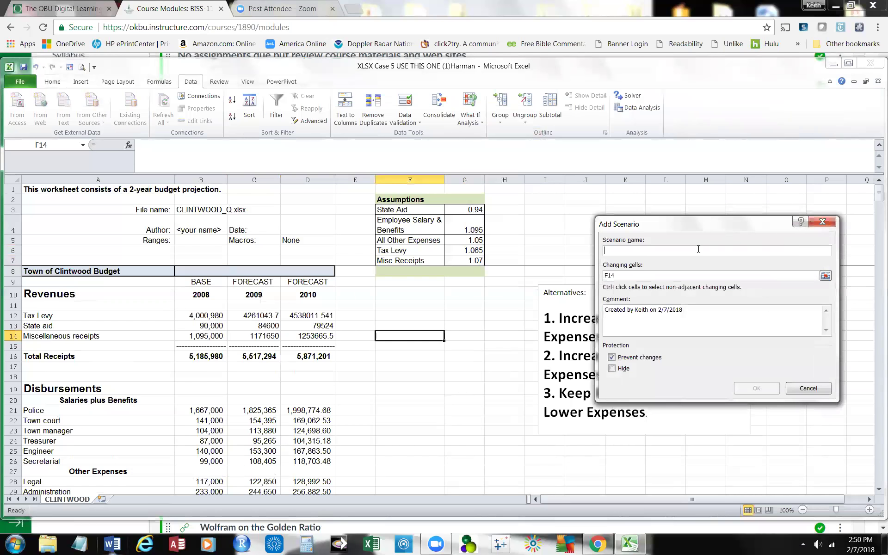
type("Base ")
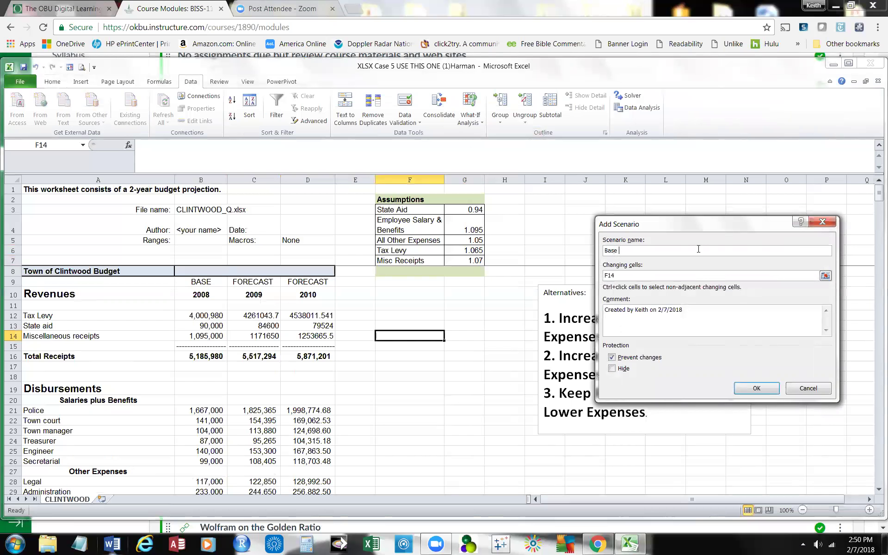
type("Case")
- Set the new scenario's changing cells to G3:G7 and save it with the current assumption values
left_click(824, 276)
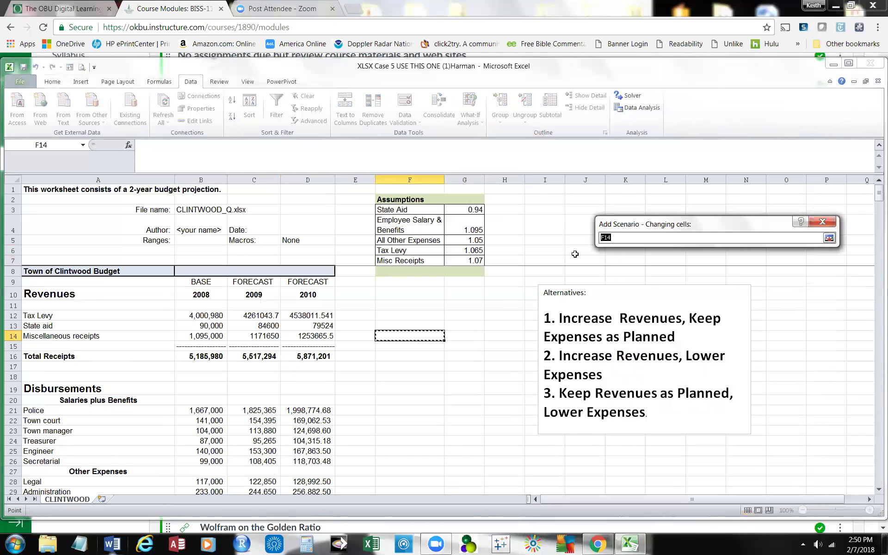
left_click(463, 209)
left_click_drag(460, 217, 465, 261)
left_click(830, 238)
left_click(758, 389)
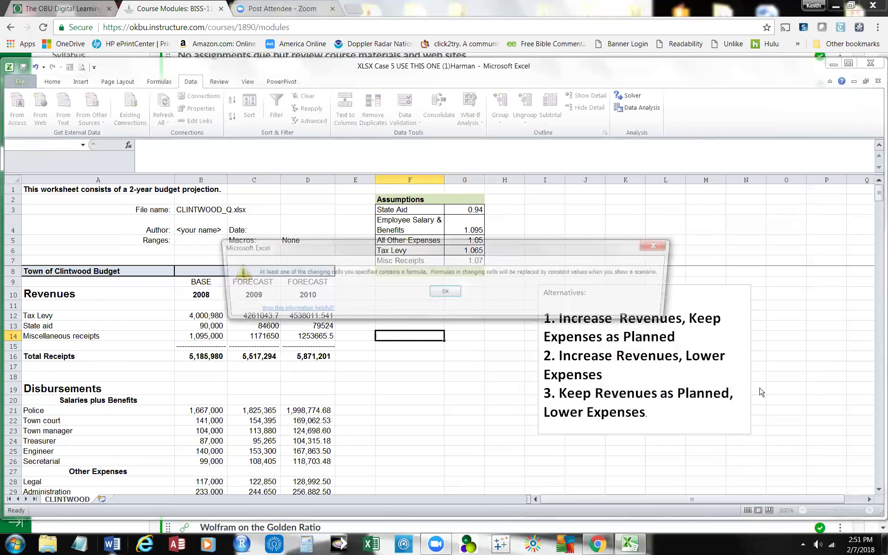
left_click(445, 291)
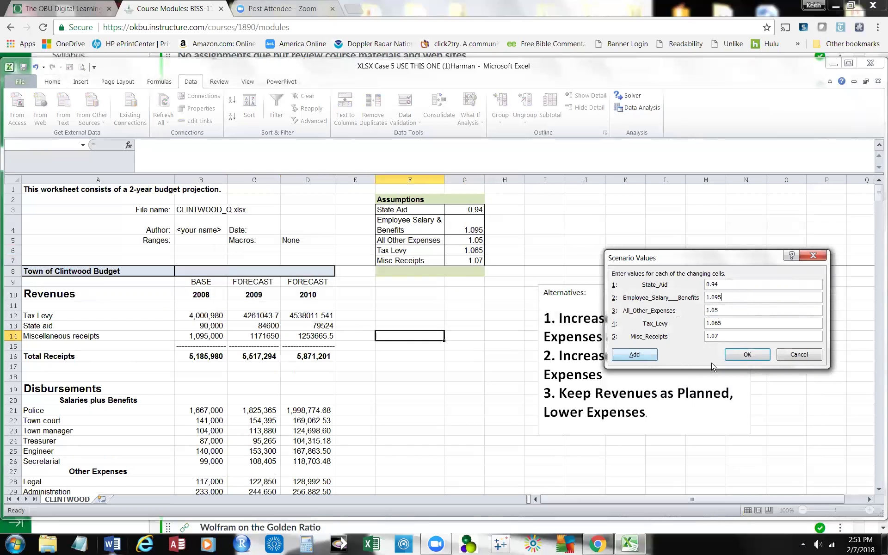
left_click(749, 356)
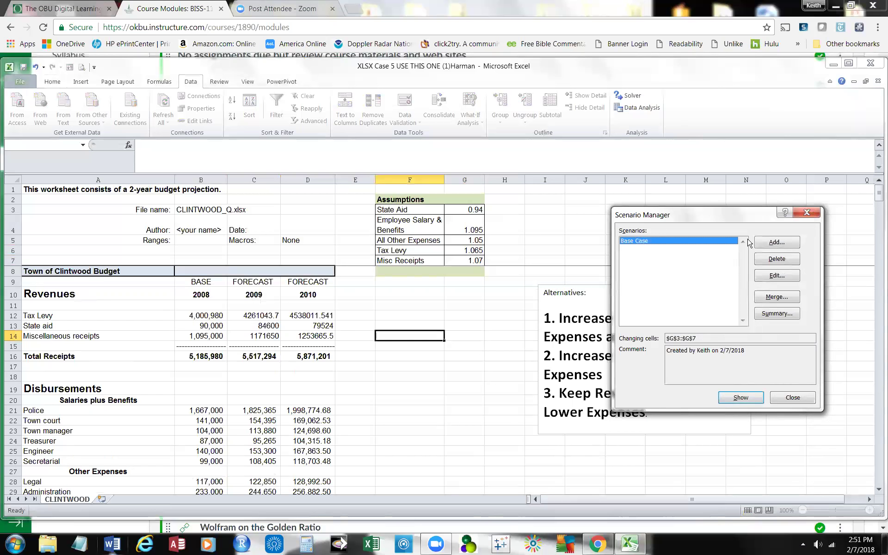
- Rename the Base Case scenario as Best Case, keeping its changing cells and values
left_click(776, 275)
left_click(645, 251)
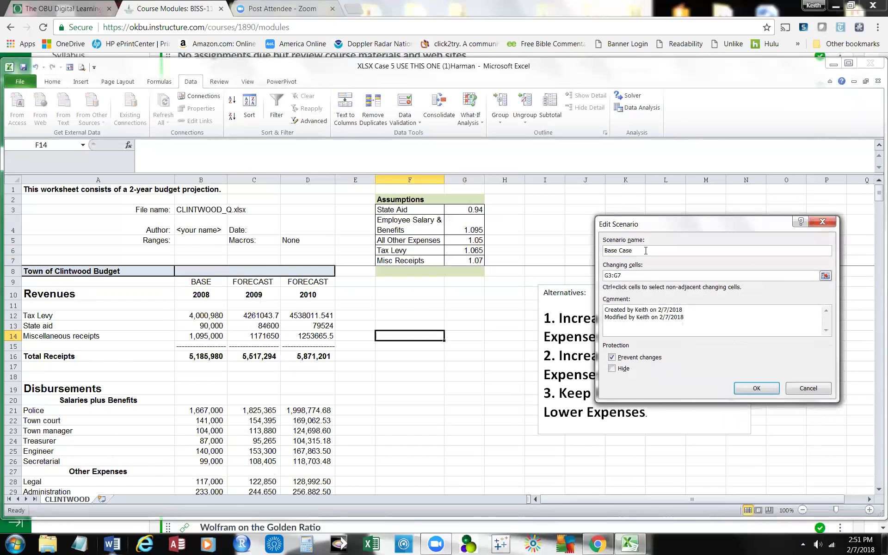
key("BackSpace")
key("BackSpace")
key("BackSpace")
key("BackSpace")
key("BackSpace")
key("BackSpace")
key("BackSpace")
key("BackSpace")
key("BackSpace")
type("Best Case")
left_click(755, 390)
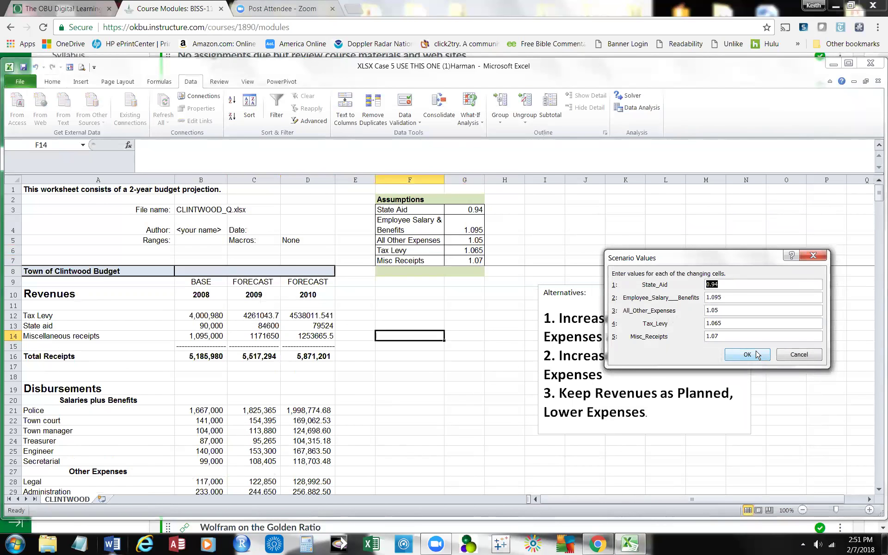
left_click(756, 354)
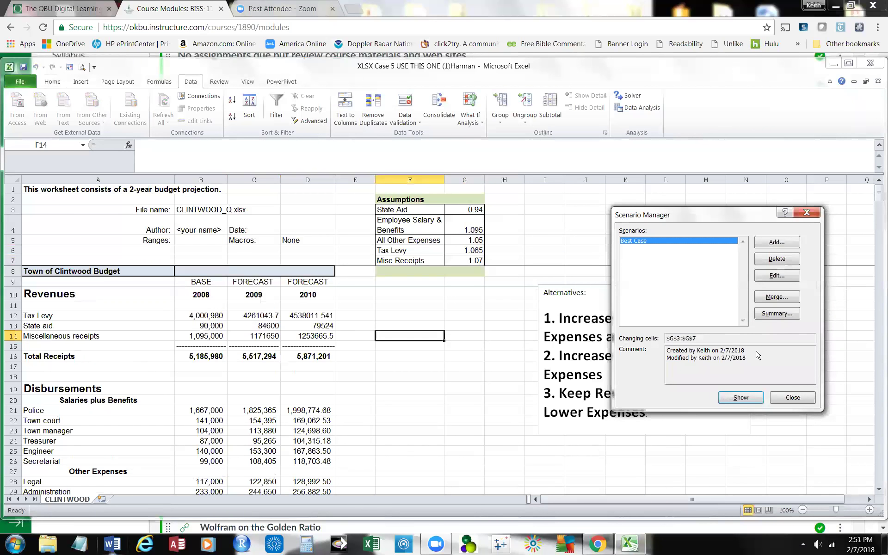
- Add a second scenario named Base Case with G3:G7 as its changing cells
left_click(775, 244)
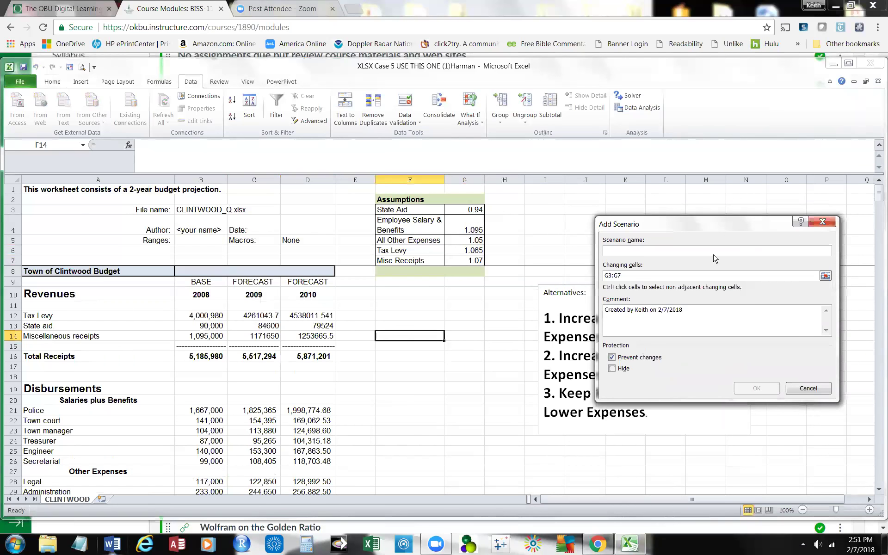
type("Base ")
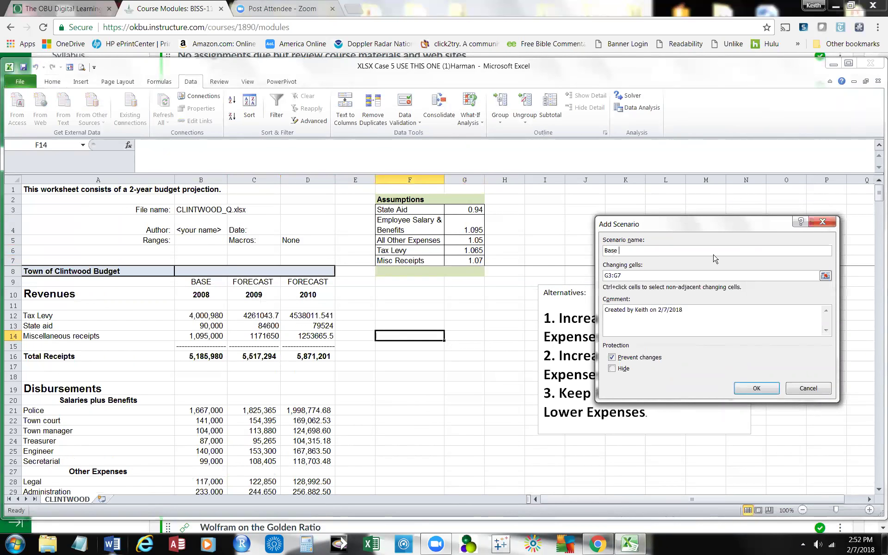
type("Case")
left_click(826, 275)
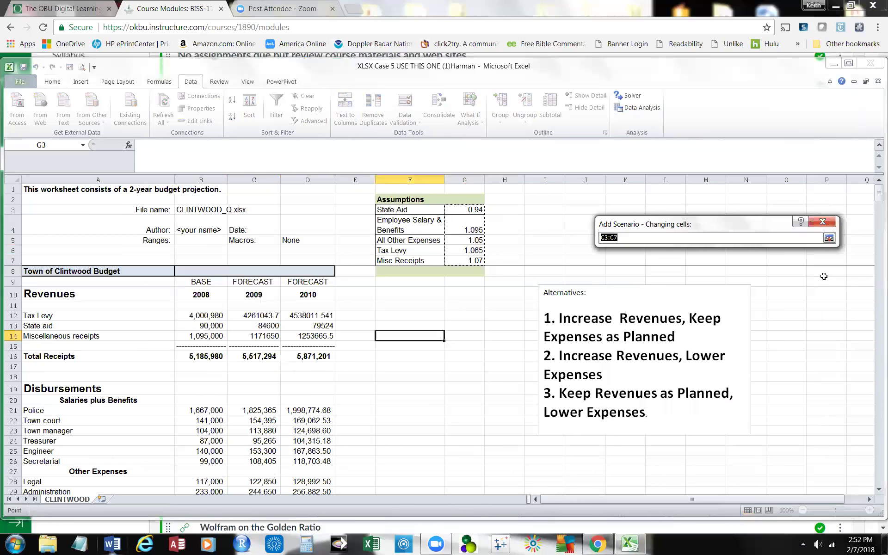
left_click(827, 238)
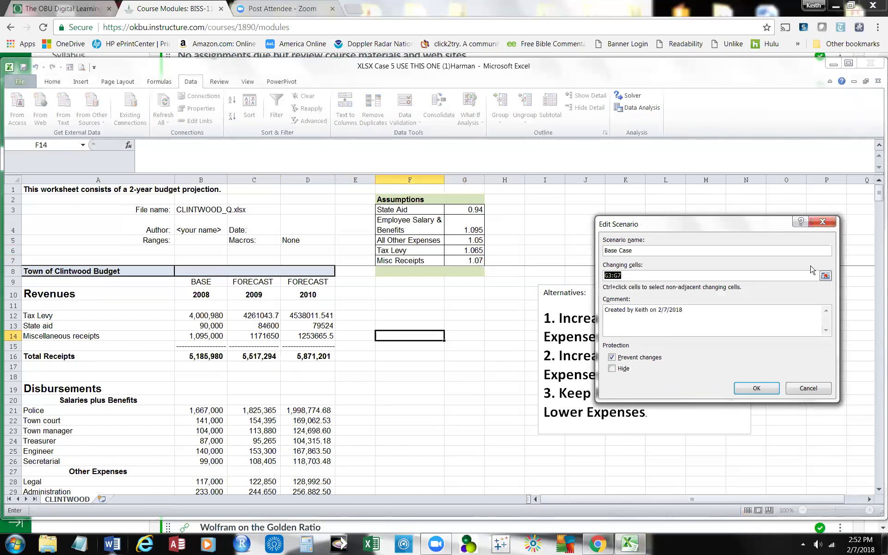
left_click(757, 387)
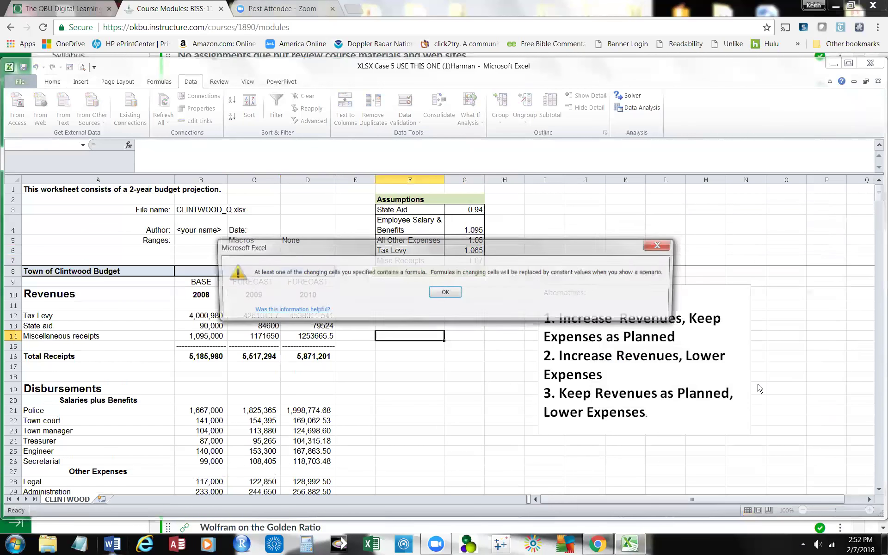
left_click(453, 293)
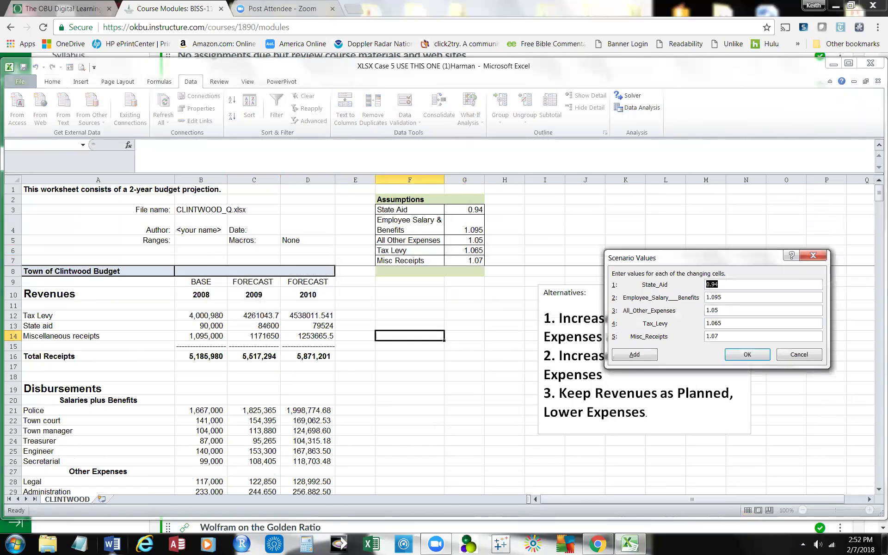
- Save the Base Case scenario with Employee Salary & Benefits 1.13, All Other Expenses 1.06, Tax Levy 1.04 and Misc Receipts 1.05
left_click(755, 285)
key("BackSpace")
key("BackSpace")
key("BackSpace")
type("13")
left_click(725, 312)
key("BackSpace")
key("BackSpace")
type("4")
key("BackSpace")
type("5")
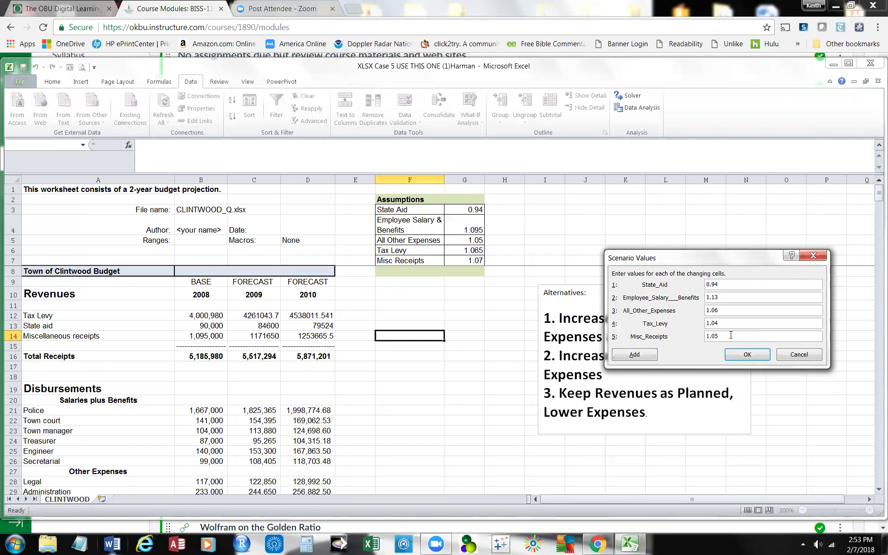
left_click(749, 356)
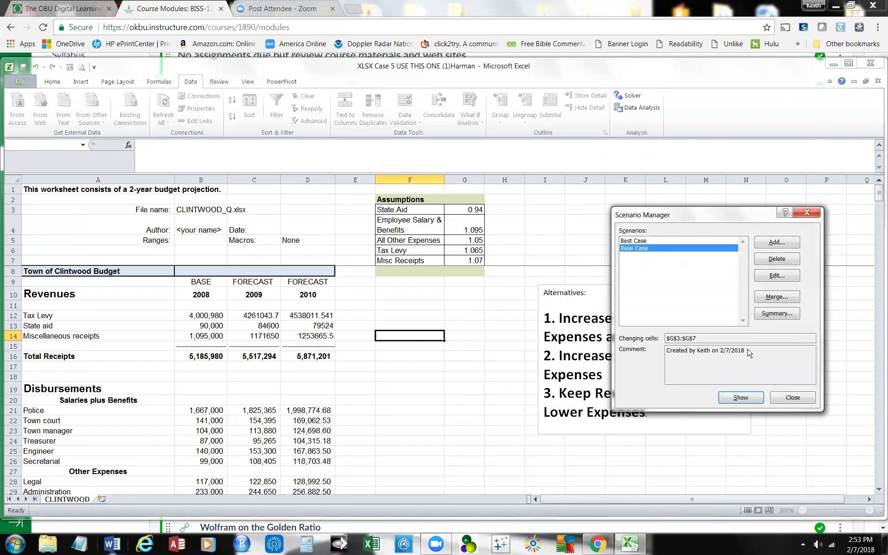
- Apply the Base Case scenario to the worksheet and check the forecast Receipts less disbursements
left_click(741, 400)
left_click(741, 400)
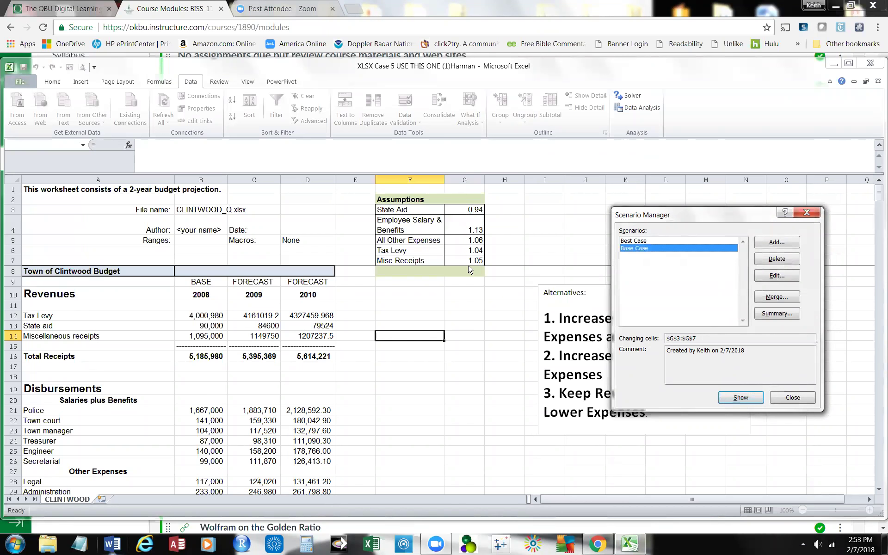
left_click(790, 397)
scroll(512, 378, "down", 8)
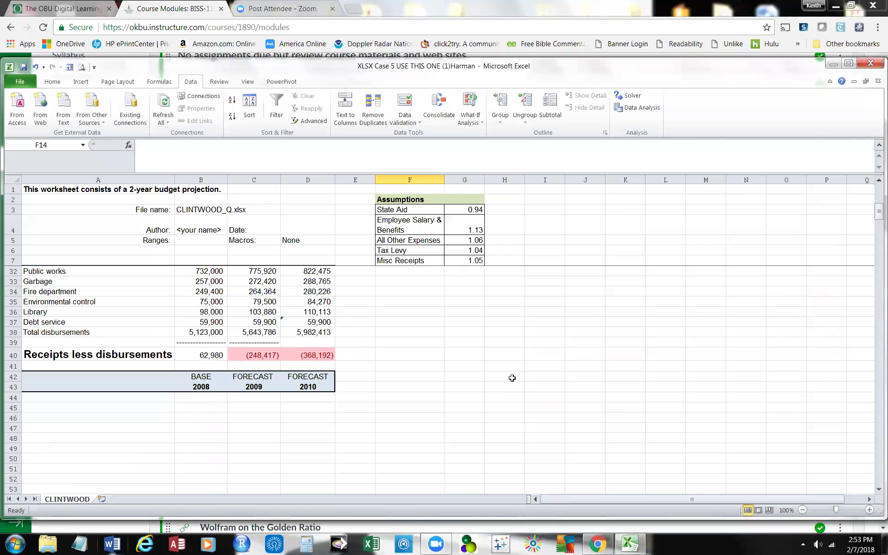
- Apply the Best Case scenario to the worksheet and check the forecast Receipts less disbursements
scroll(512, 378, "up", 8)
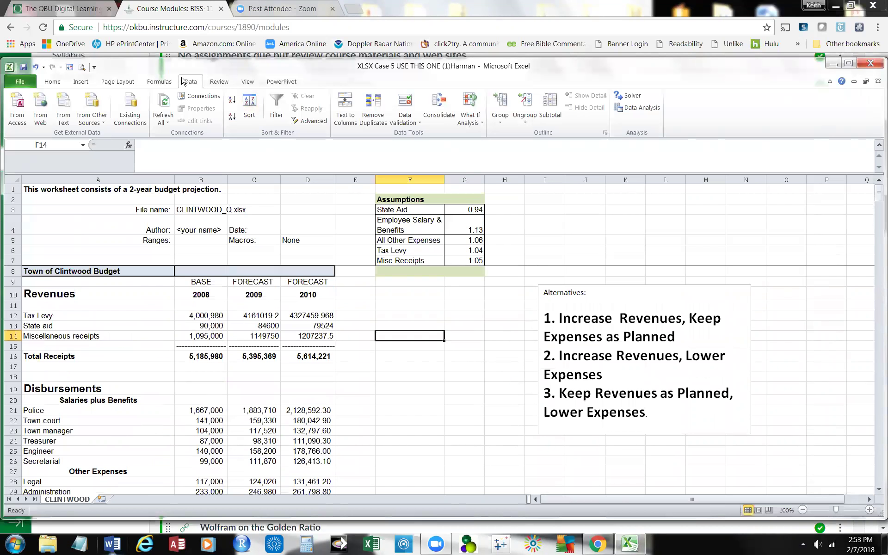
left_click(483, 122)
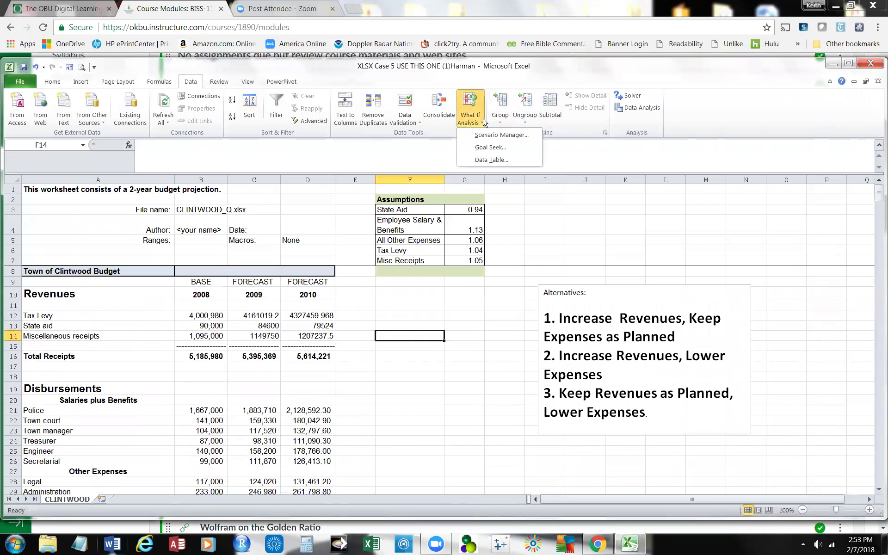
left_click(496, 135)
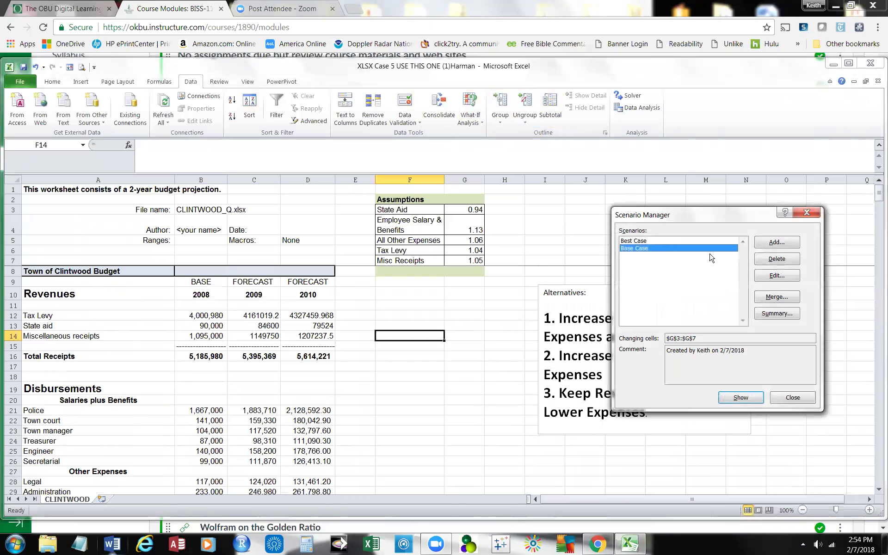
left_click(632, 241)
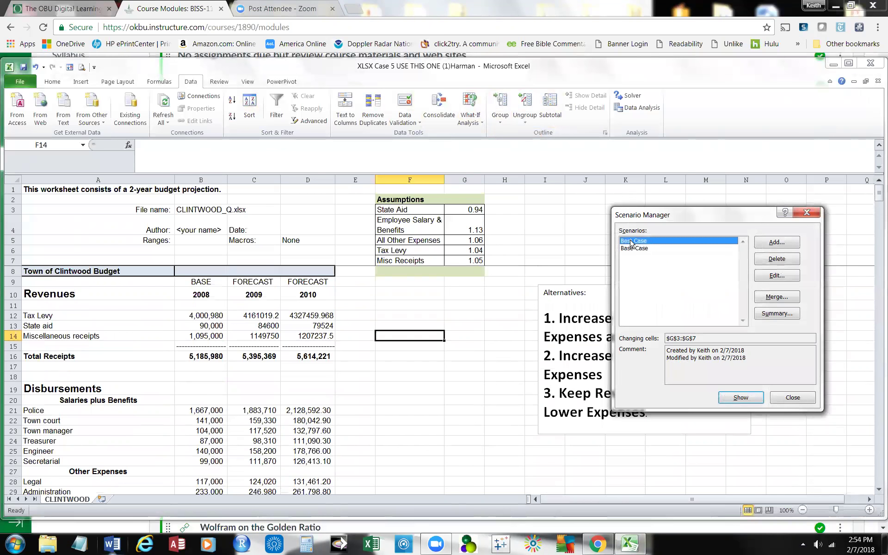
left_click(740, 397)
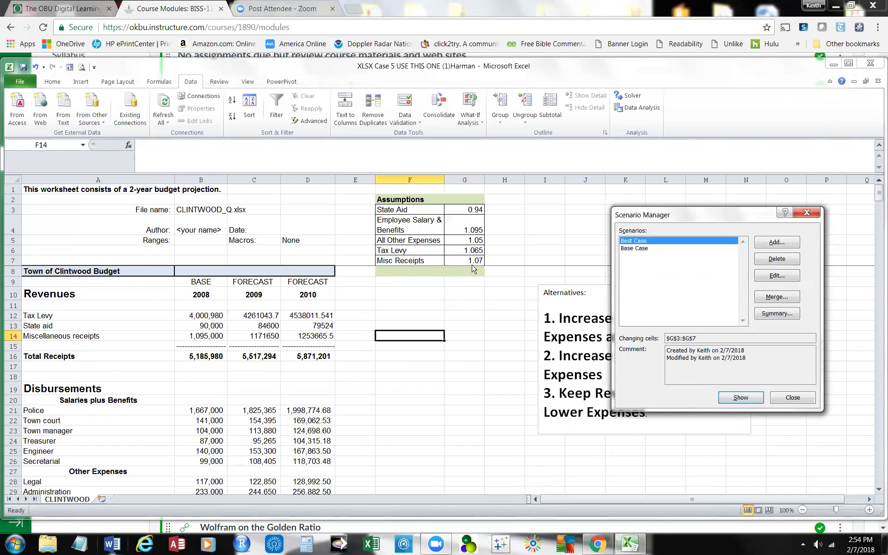
left_click(740, 397)
left_click(792, 398)
scroll(487, 387, "down", 7)
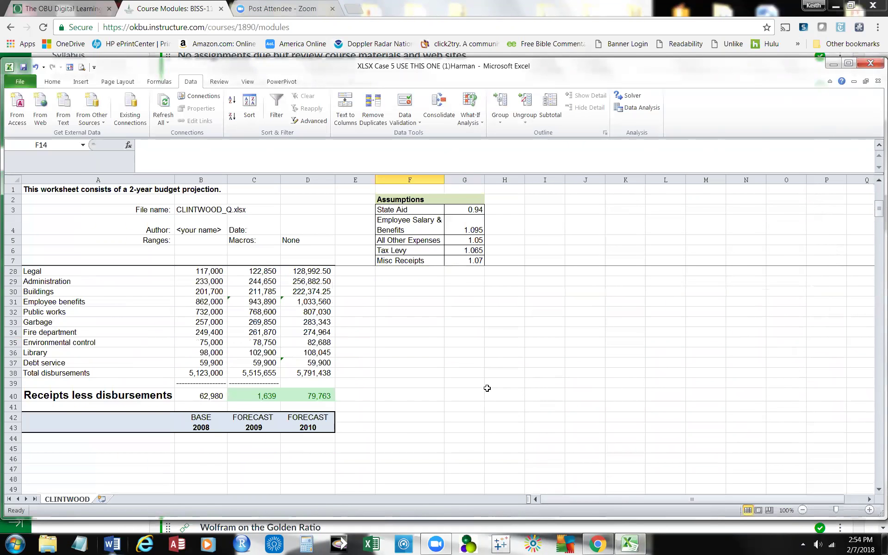
scroll(487, 387, "up", 7)
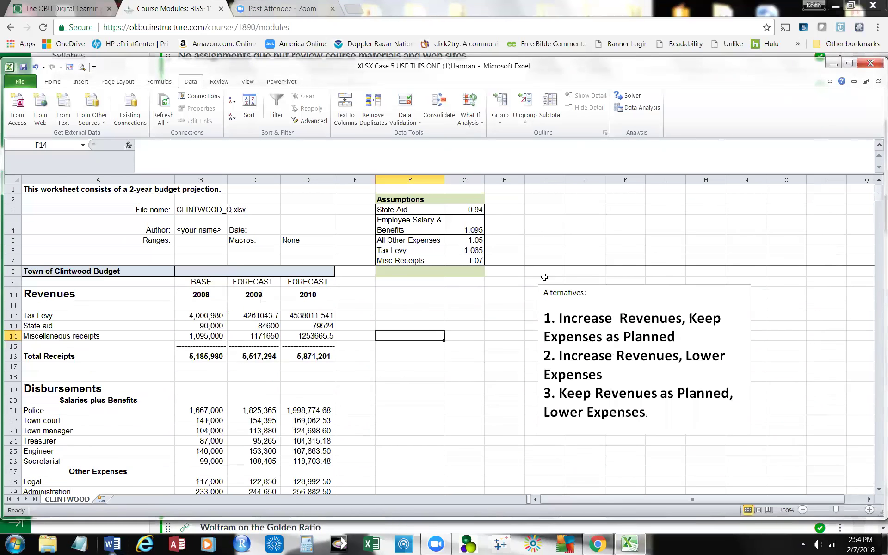
- Add a third scenario named Worst Case, keeping G3:G7 as its changing cells
left_click(470, 116)
left_click(489, 134)
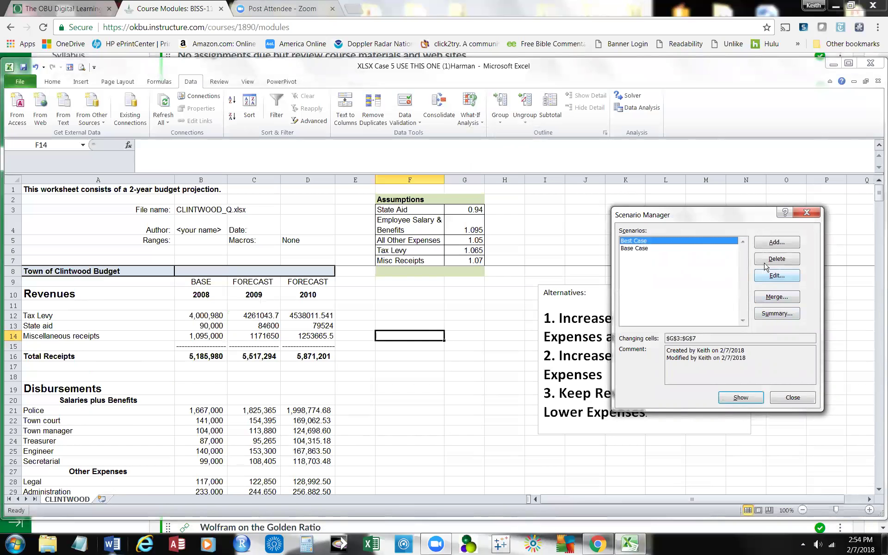
left_click(773, 242)
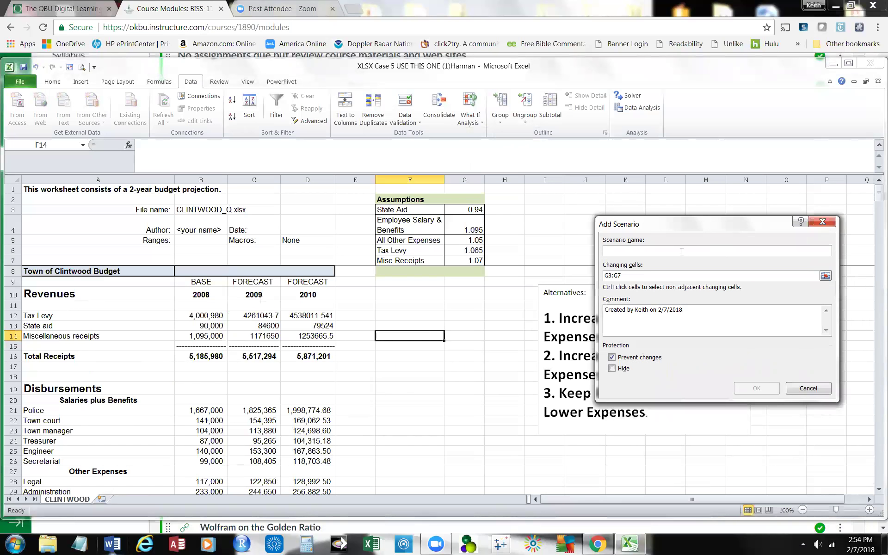
type("Wors")
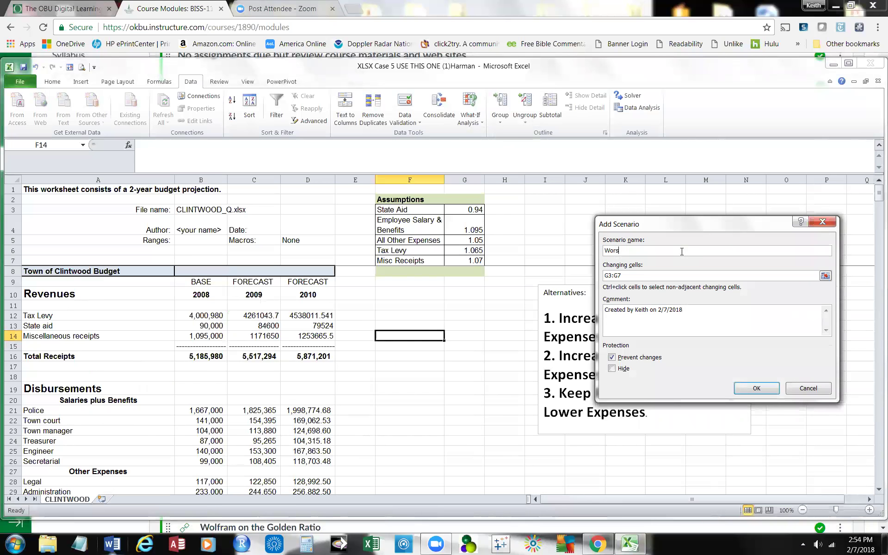
type("t Case")
left_click(763, 390)
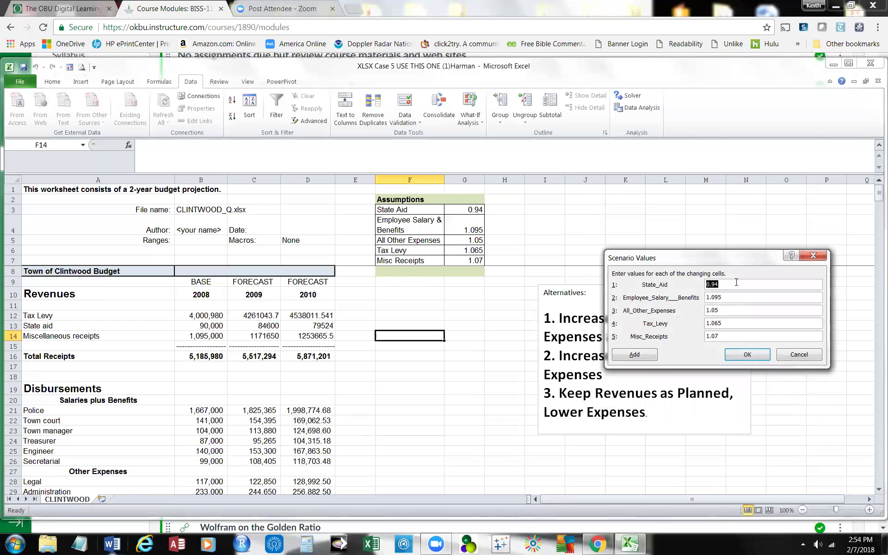
- Save the Worst Case scenario with Employee Salary & Benefits 1.13, Tax Levy 1.00 and Misc Receipts 1.03, keeping the other values
left_click(736, 282)
key("BackSpace")
key("BackSpace")
key("BackSpace")
type("13")
left_click(729, 325)
key("BackSpace")
key("BackSpace")
key("BackSpace")
type("00")
key("BackSpace")
type("3")
left_click(752, 357)
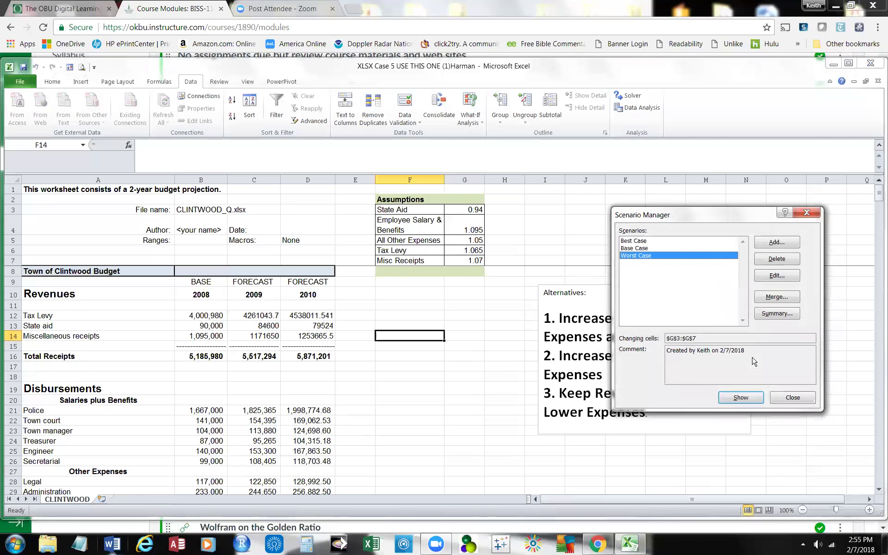
- Apply the Worst Case scenario to the worksheet and check the forecast Receipts less disbursements
left_click(743, 398)
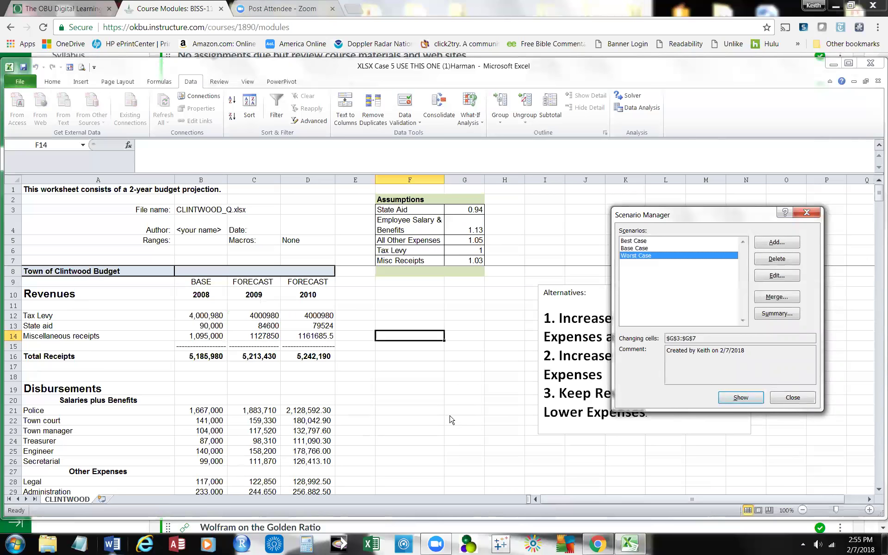
left_click(793, 399)
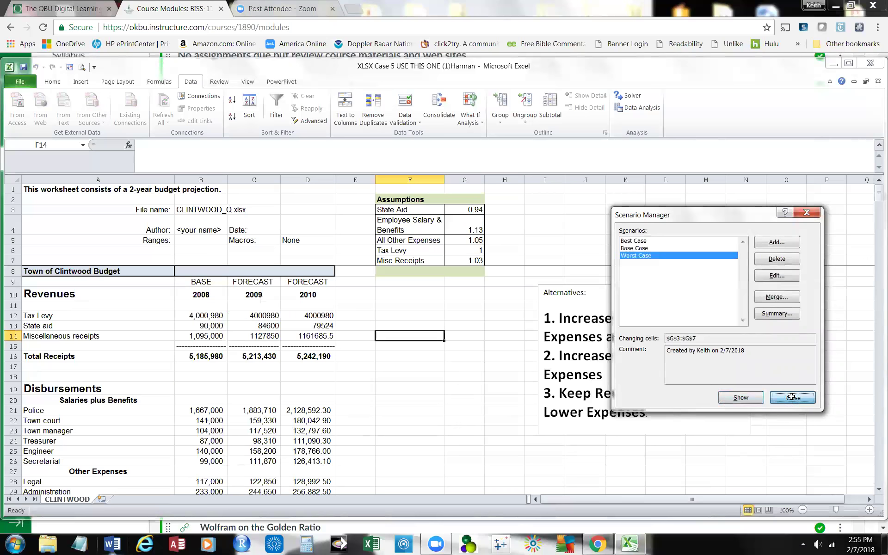
scroll(472, 435, "down", 1)
scroll(473, 435, "down", 7)
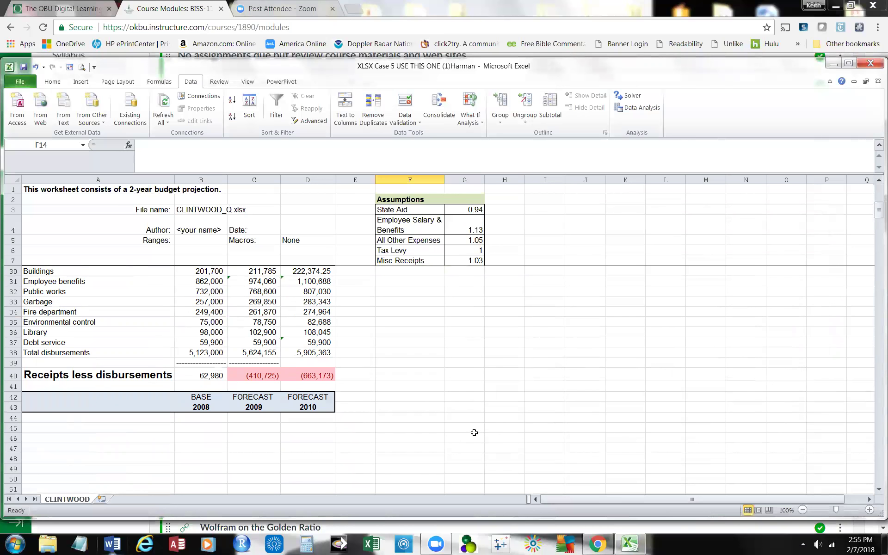
scroll(474, 433, "up", 7)
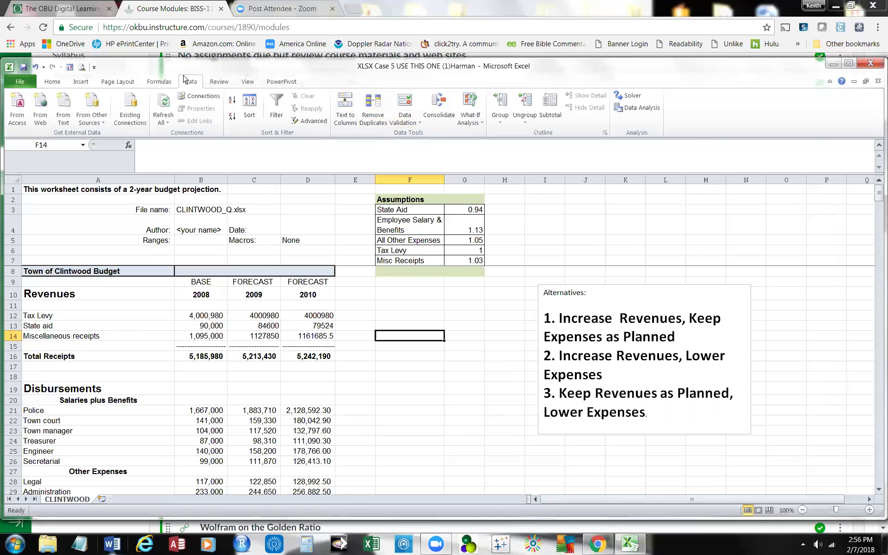
- Reapply the Base Case scenario and review its forecast Receipts less disbursements for comparison
left_click(481, 122)
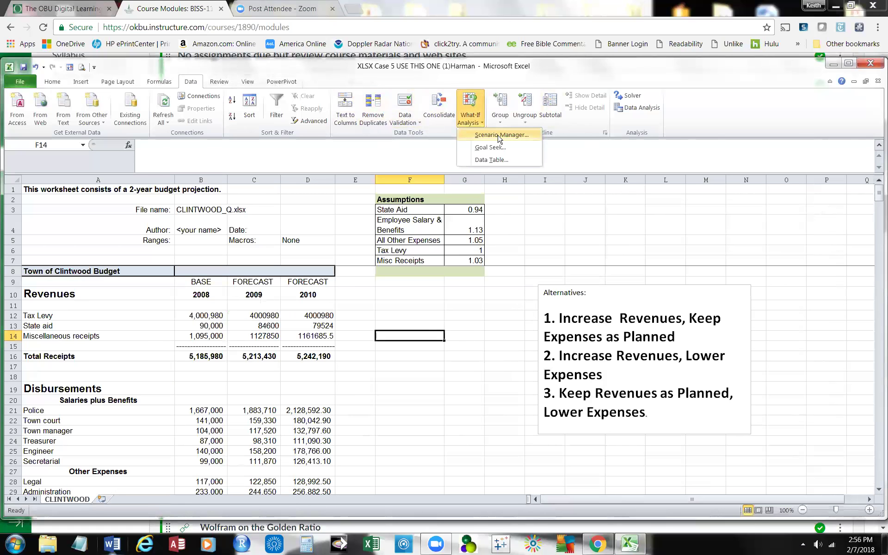
left_click(496, 135)
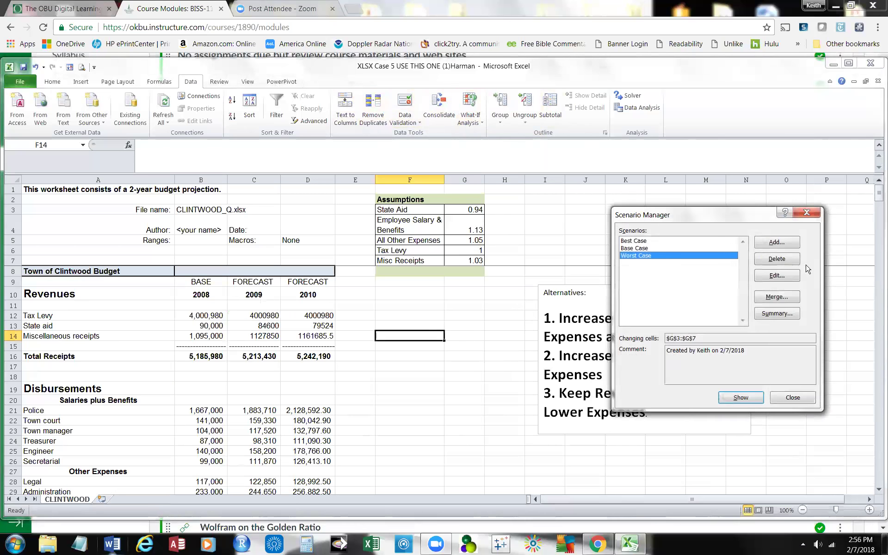
left_click(637, 249)
left_click(737, 398)
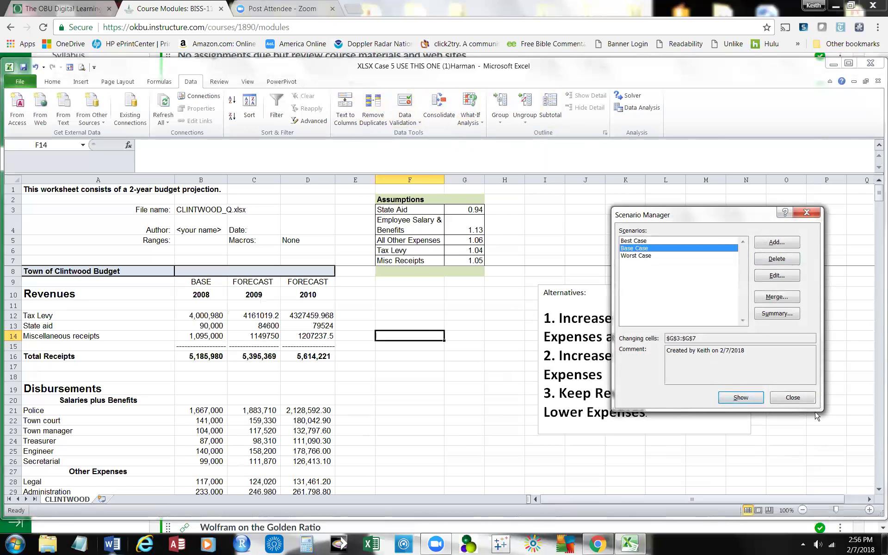
left_click(793, 397)
scroll(507, 402, "down", 3)
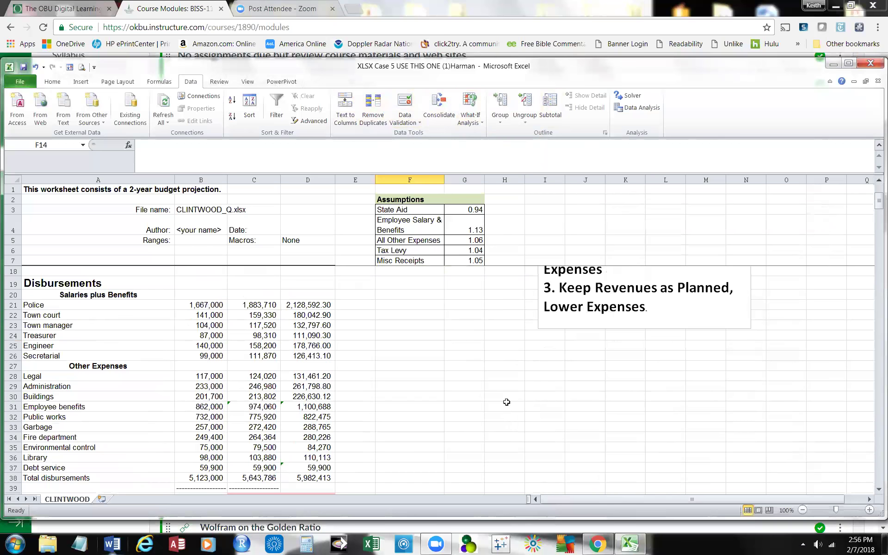
scroll(507, 401, "down", 3)
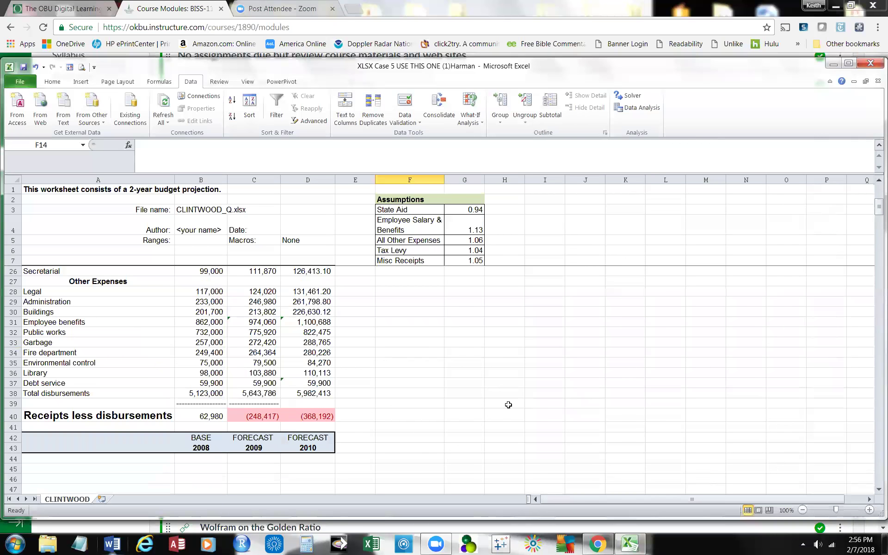
scroll(508, 405, "up", 6)
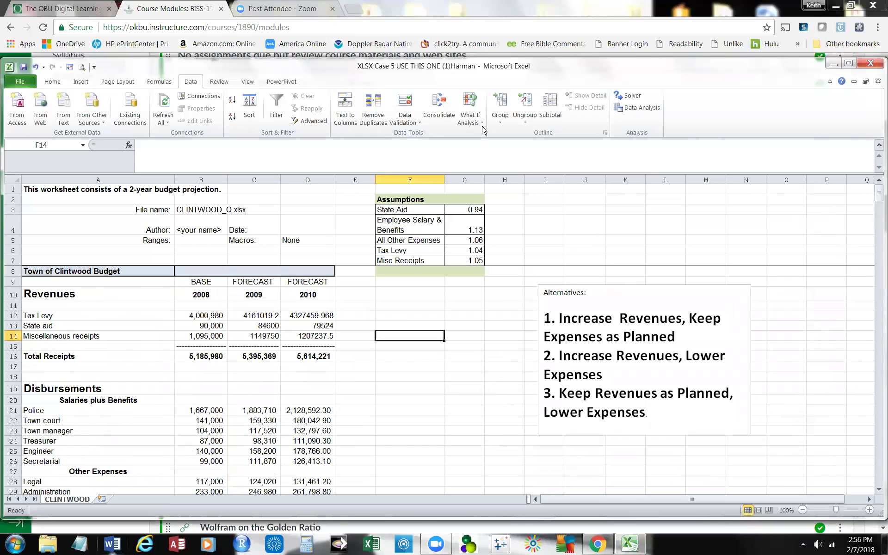
- Switch the worksheet back to the Best Case scenario and review its forecast Receipts less disbursements
left_click(482, 123)
left_click(501, 135)
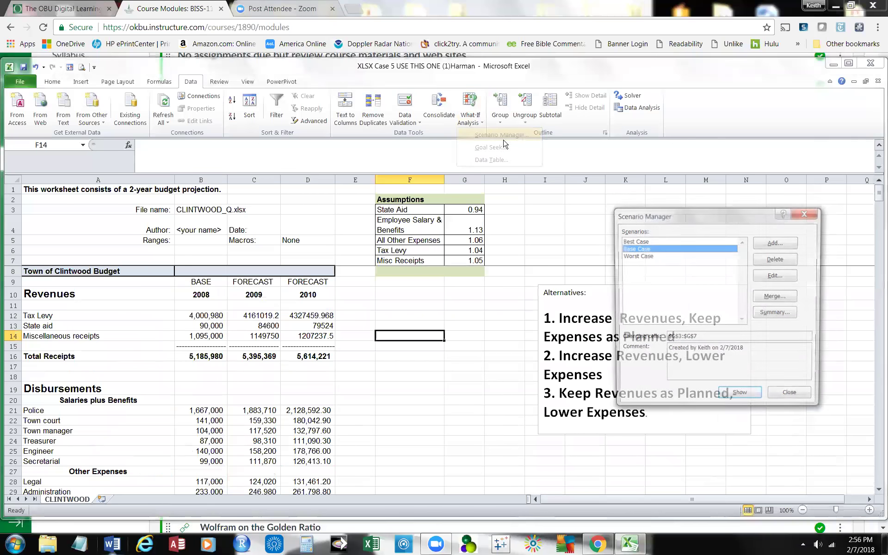
left_click(637, 242)
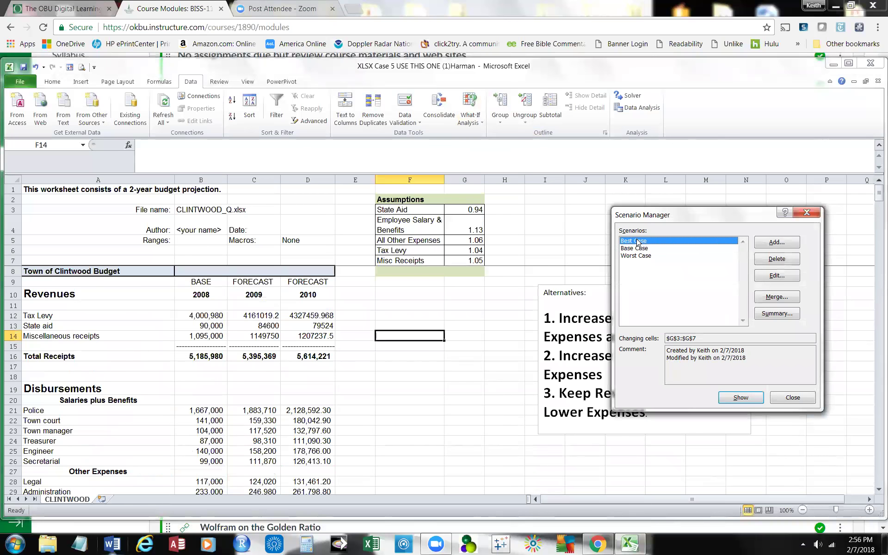
left_click(739, 398)
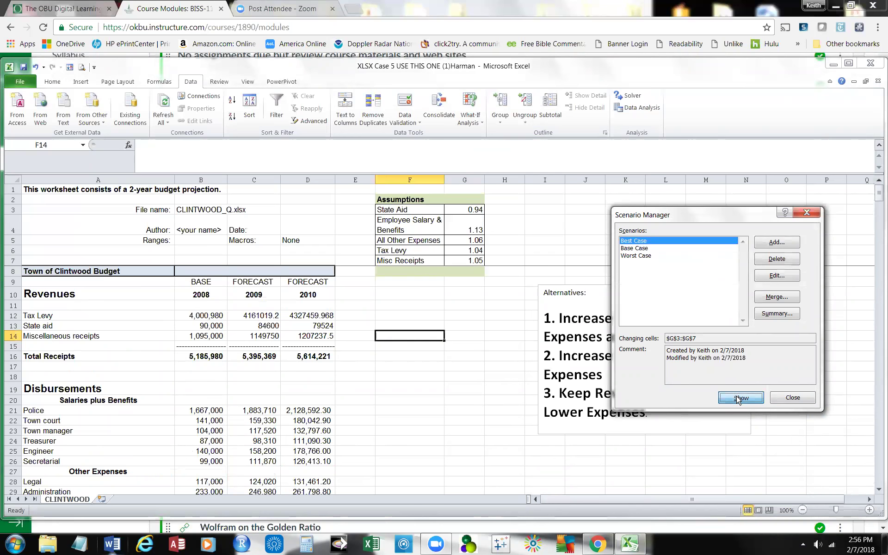
left_click(791, 398)
scroll(493, 437, "down", 6)
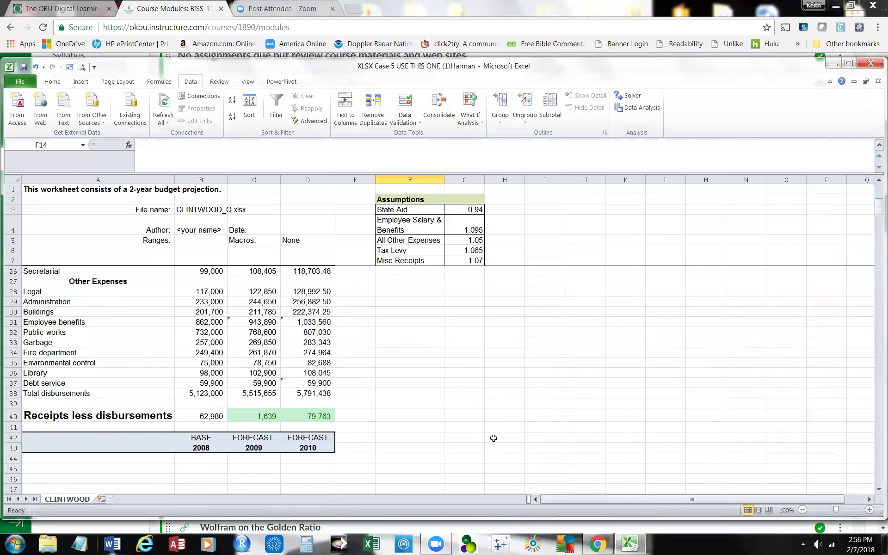
scroll(493, 438, "up", 6)
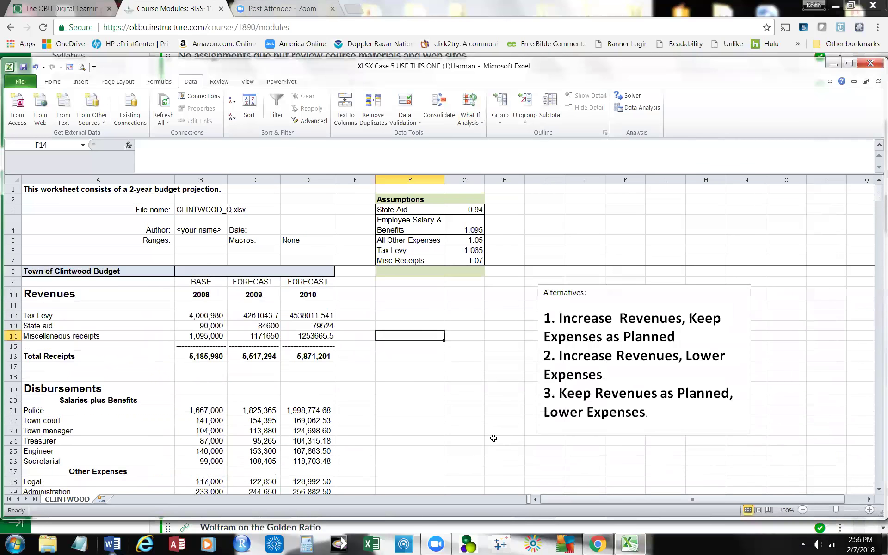
- Add a fourth scenario named Medium Case, keeping G3:G7 as its changing cells
left_click(481, 123)
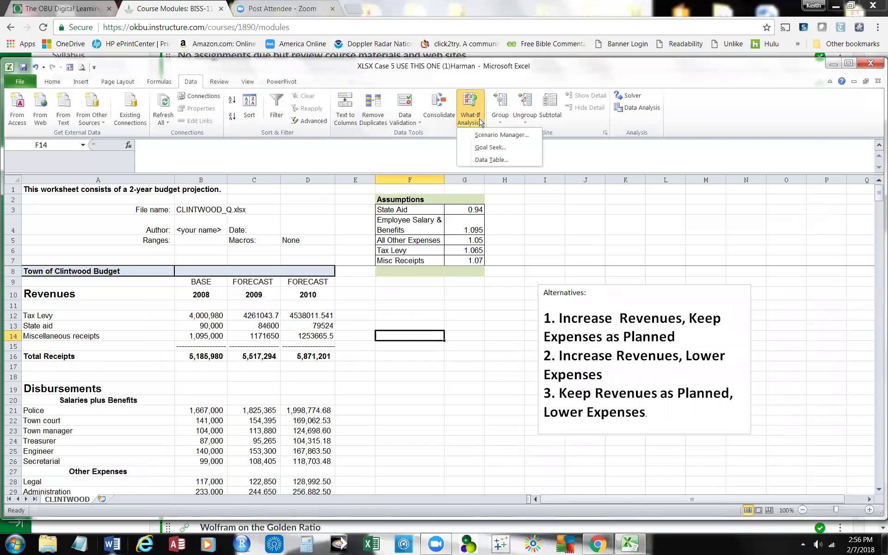
left_click(490, 135)
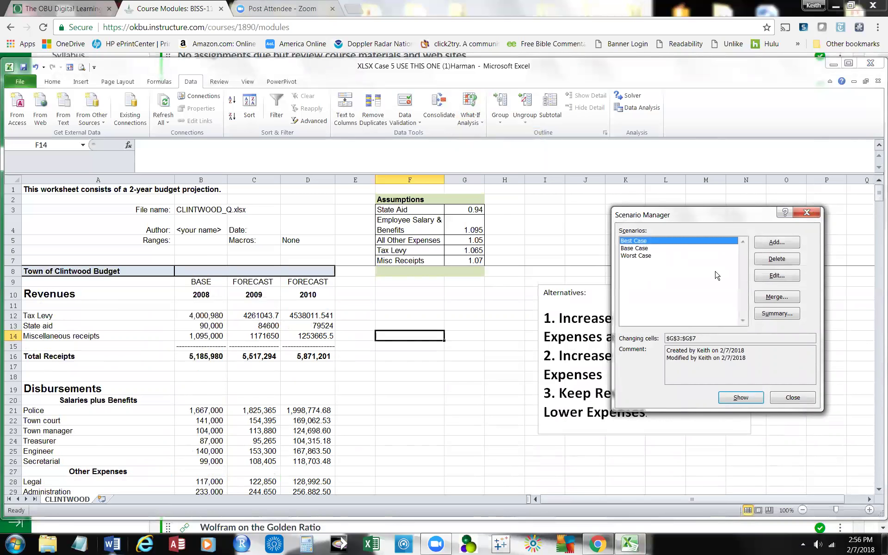
left_click(774, 245)
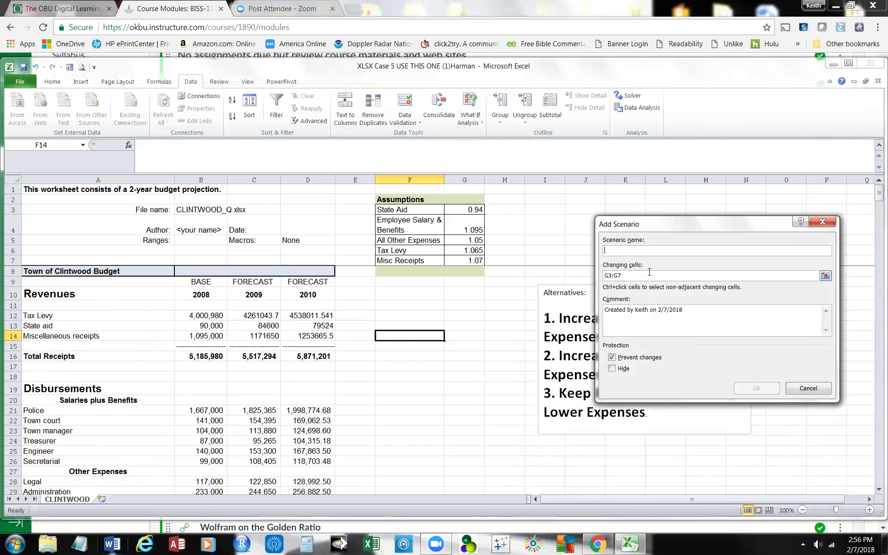
type("M")
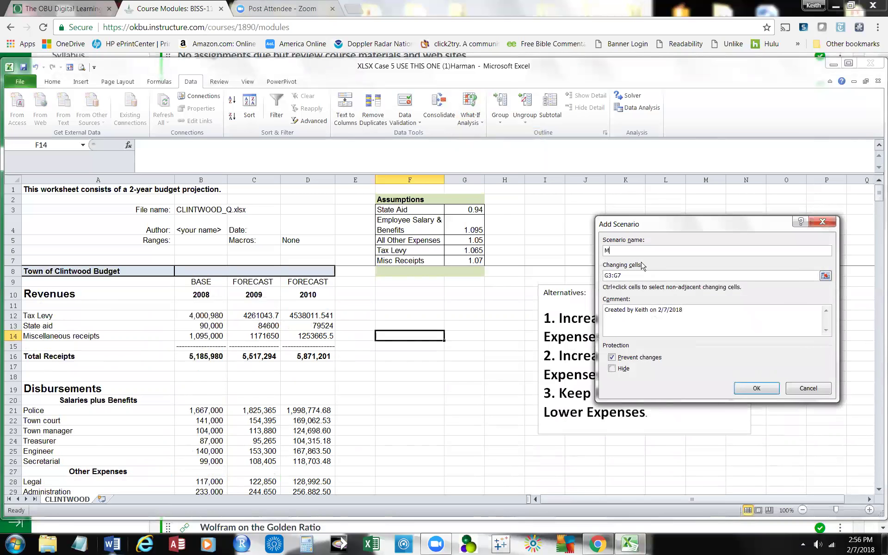
type("edium Caser")
key("BackSpace")
left_click(766, 389)
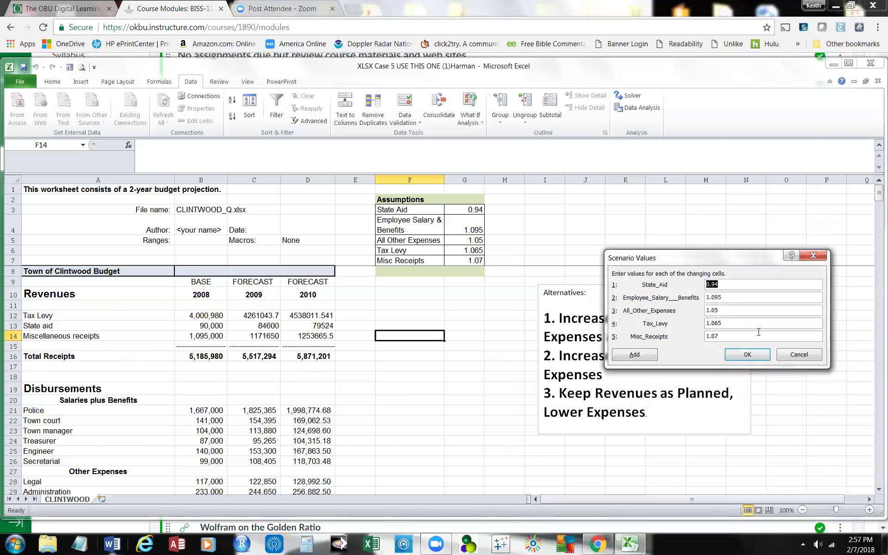
- Save the Medium Case scenario with Employee Salary & Benefits 1.11, All Other Expenses 1.055 and Tax Levy 1.0375, keeping the other values
left_click(734, 287)
key("BackSpace")
key("BackSpace")
type("11")
type("5")
key("BackSpace")
key("BackSpace")
key("BackSpace")
type("0375")
left_click(748, 354)
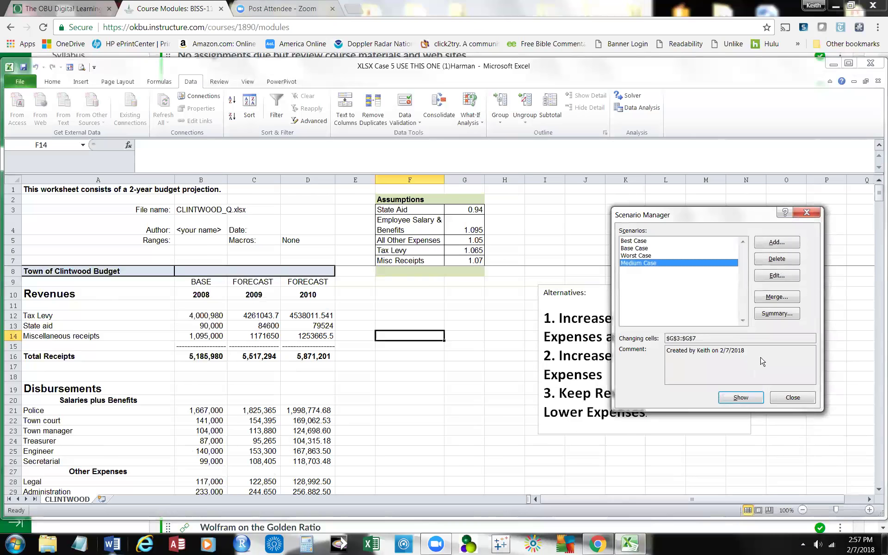
- Apply the Medium Case scenario to the worksheet and check the forecast Receipts less disbursements
left_click(749, 401)
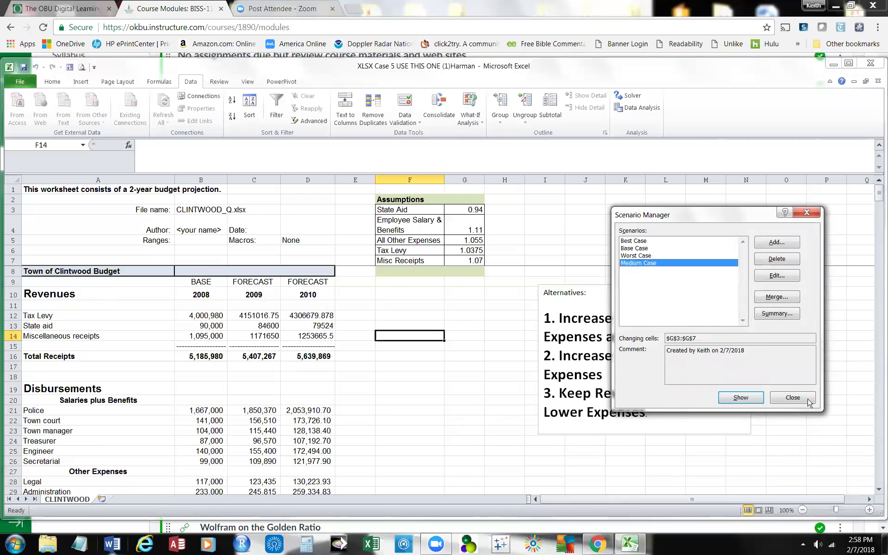
left_click(792, 397)
scroll(462, 378, "down", 7)
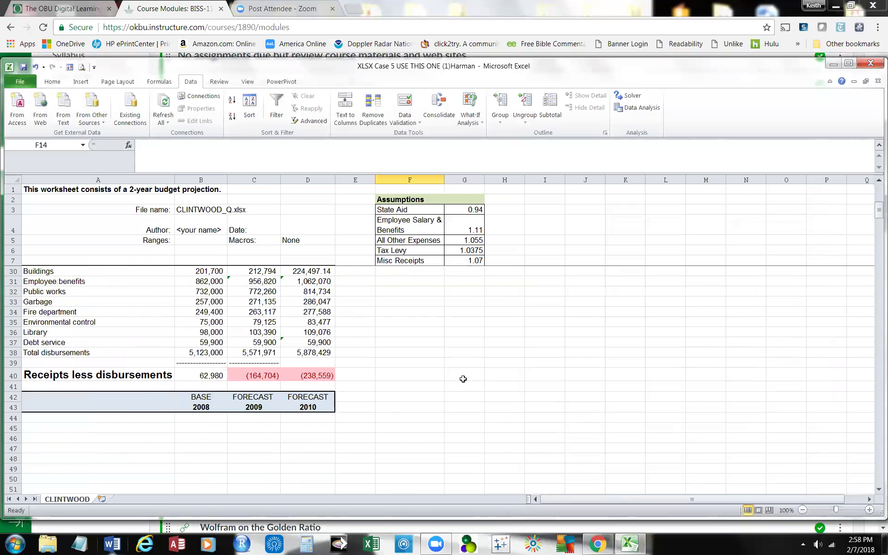
- Apply the Base Case scenario to the worksheet and check its forecast Receipts less disbursements
scroll(463, 378, "up", 7)
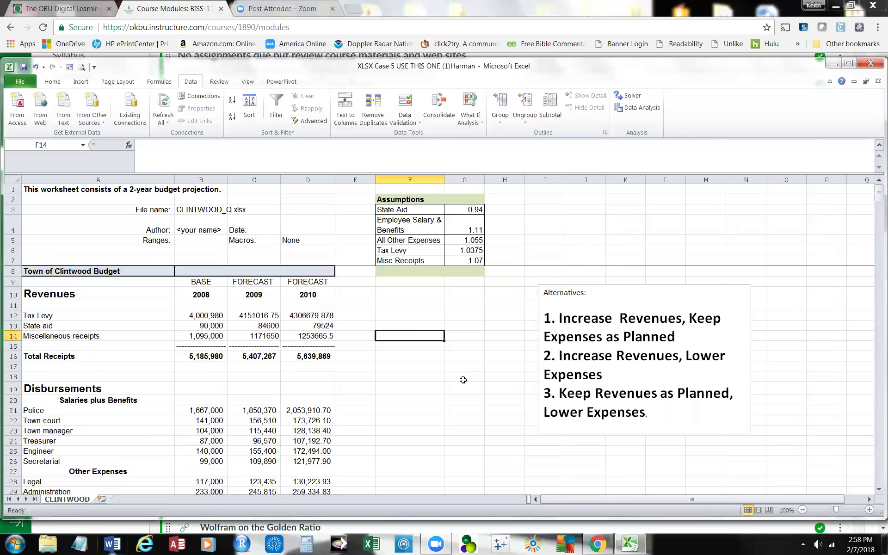
left_click(477, 119)
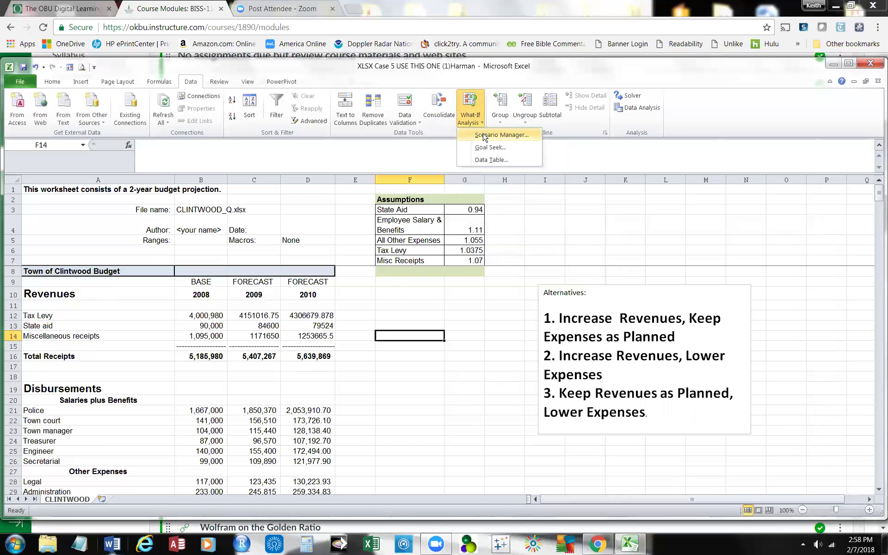
left_click(483, 135)
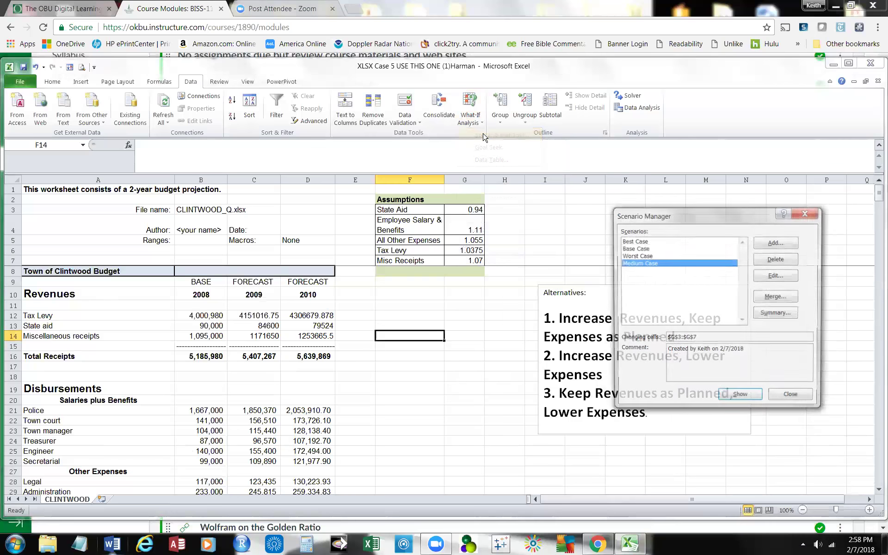
left_click(641, 249)
left_click(748, 399)
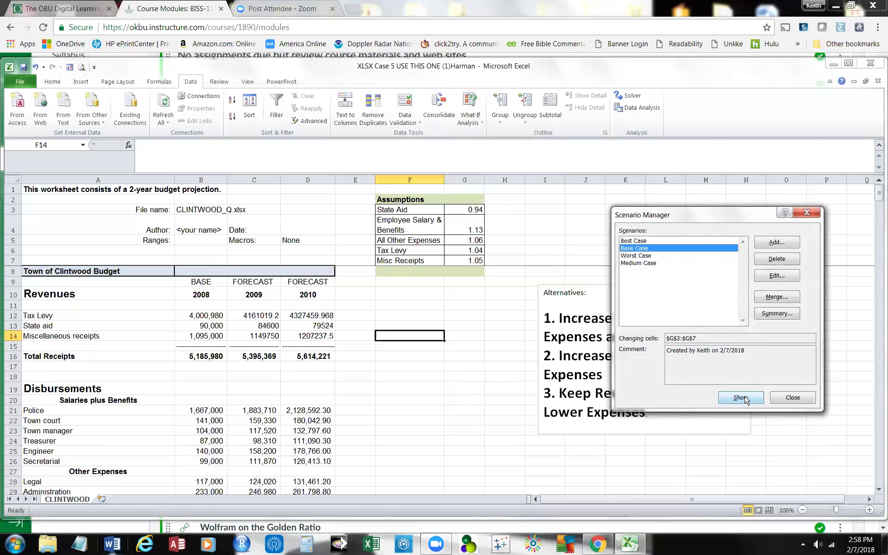
left_click(786, 399)
scroll(507, 422, "down", 6)
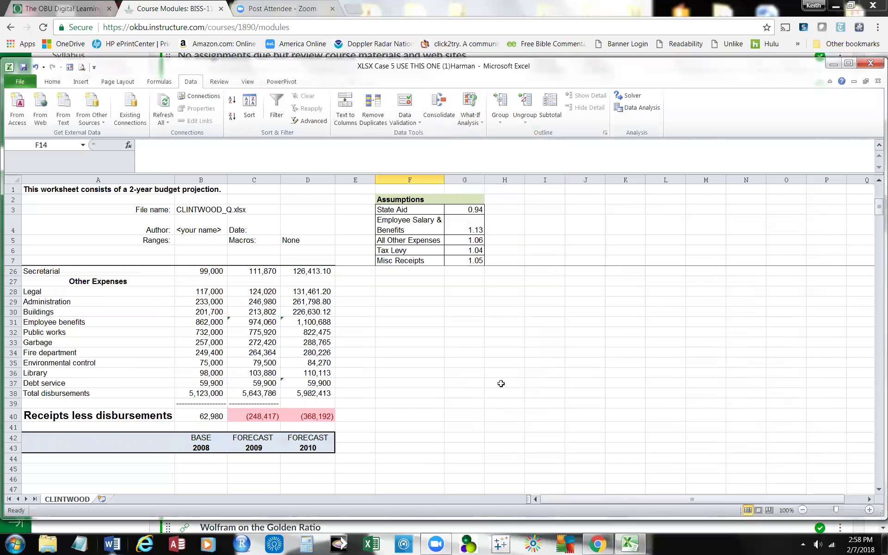
- Switch the worksheet to the Medium Case scenario and compare its forecast Receipts less disbursements
scroll(500, 383, "up", 6)
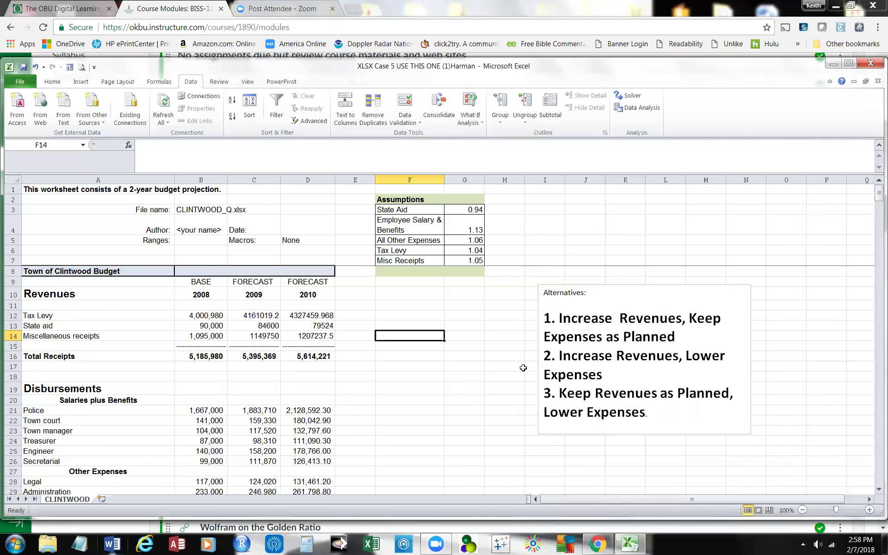
left_click(480, 118)
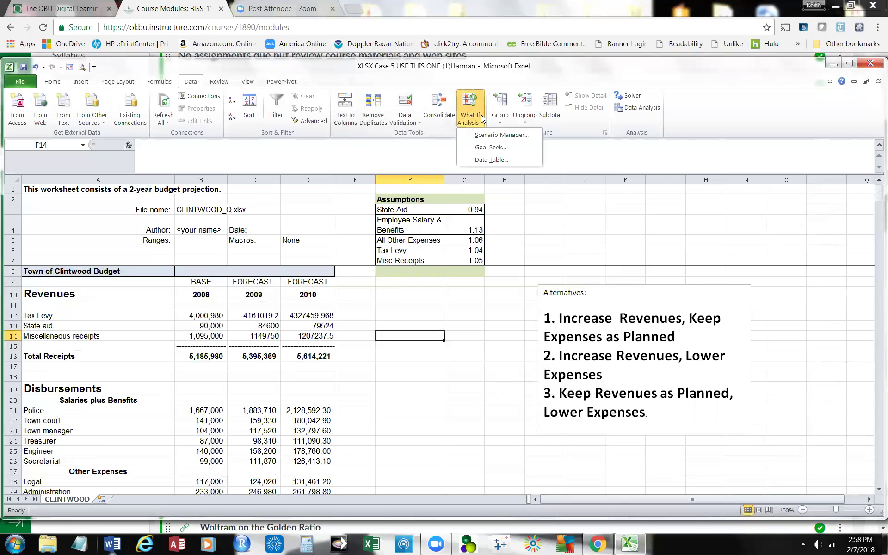
left_click(490, 135)
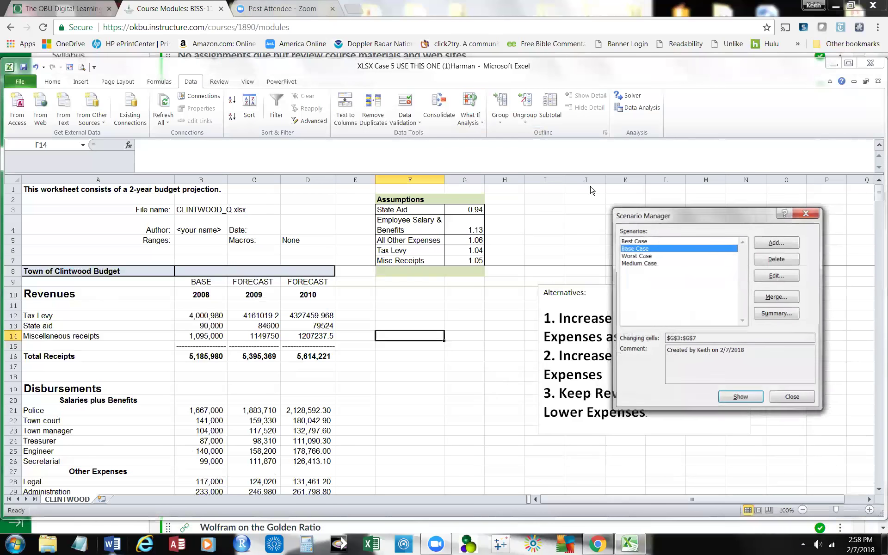
left_click(644, 265)
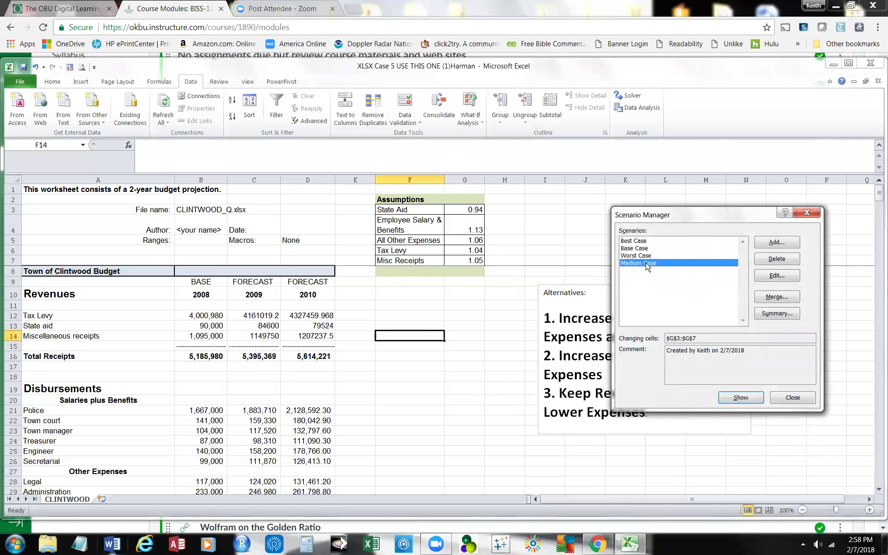
left_click(741, 398)
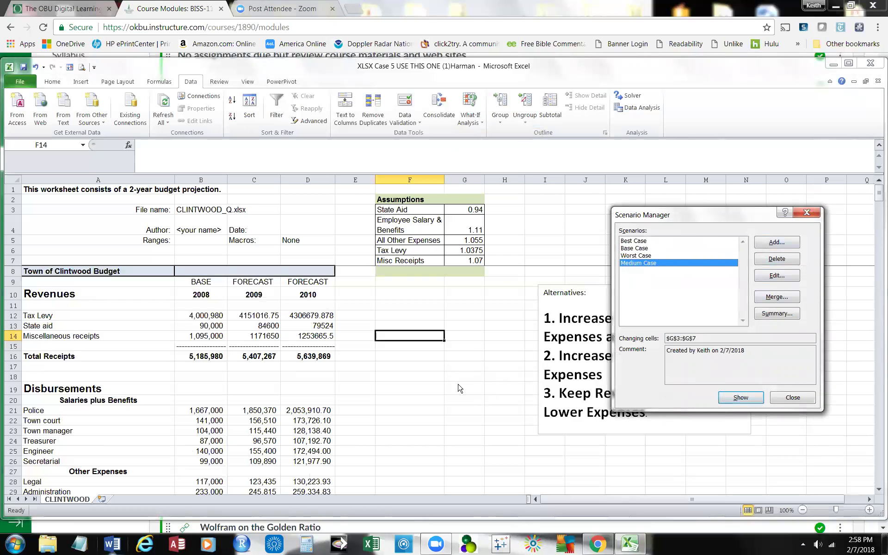
left_click(802, 398)
scroll(459, 387, "down", 7)
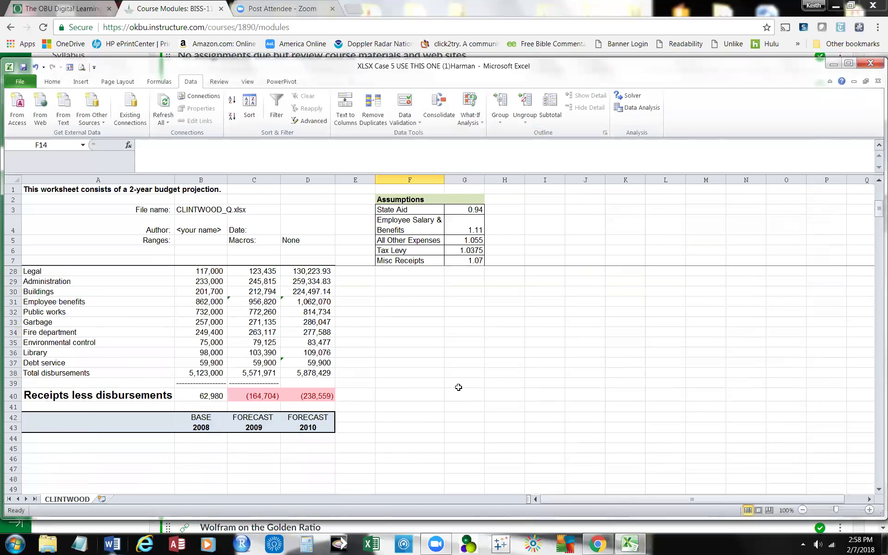
- Apply the Best Case scenario to the worksheet again and view its forecast Receipts less disbursements
scroll(458, 387, "up", 7)
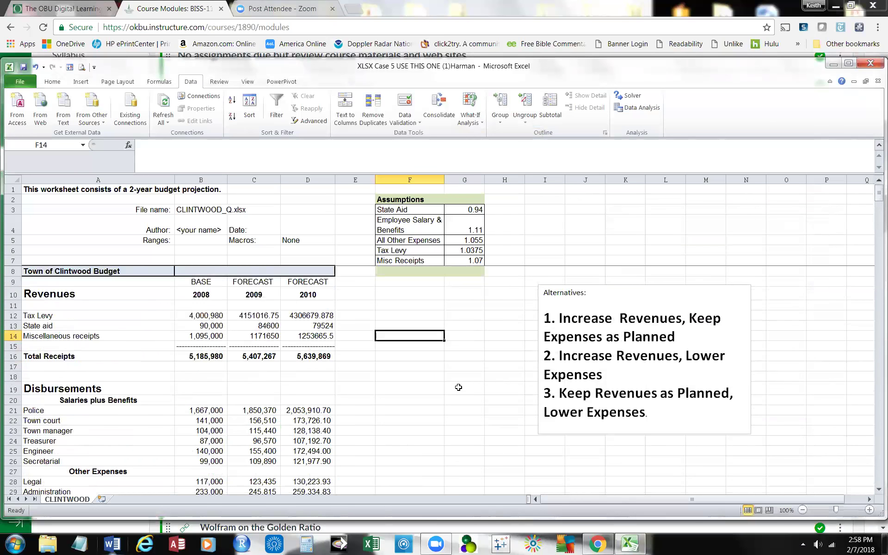
left_click(482, 124)
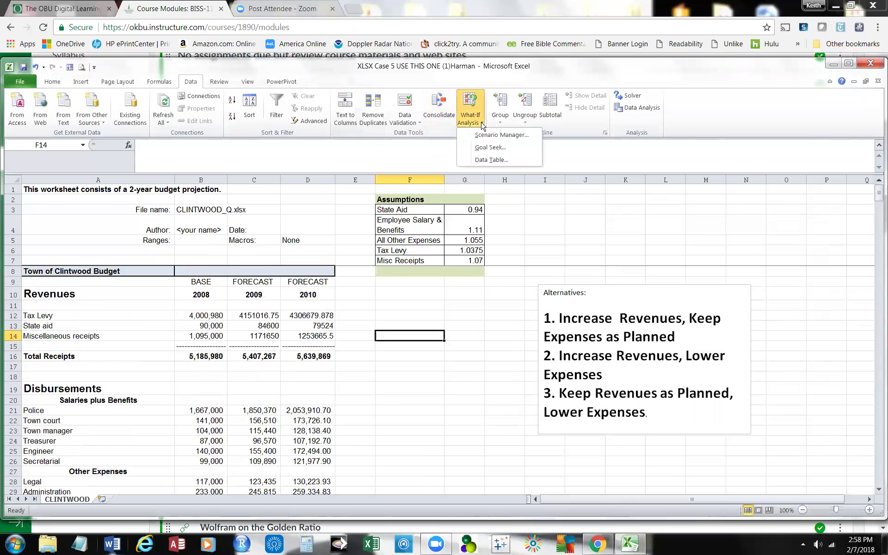
left_click(502, 135)
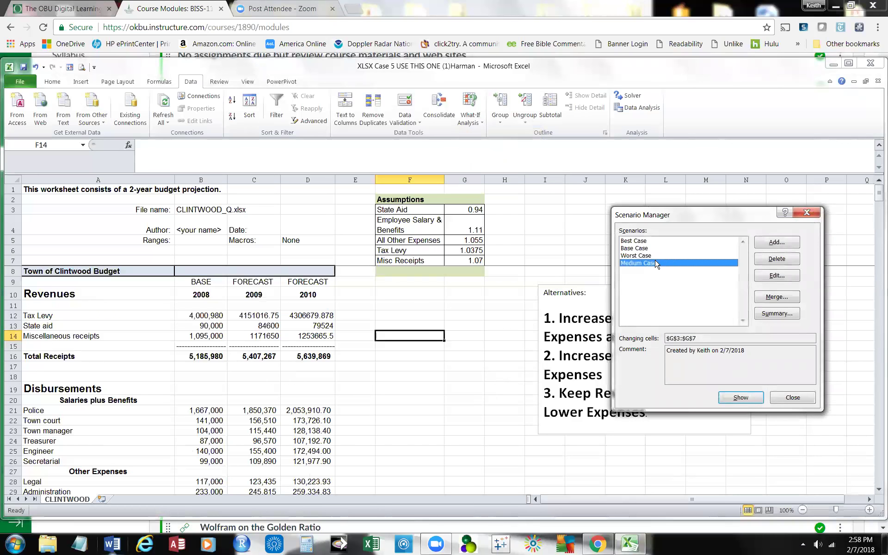
left_click(640, 241)
left_click(736, 400)
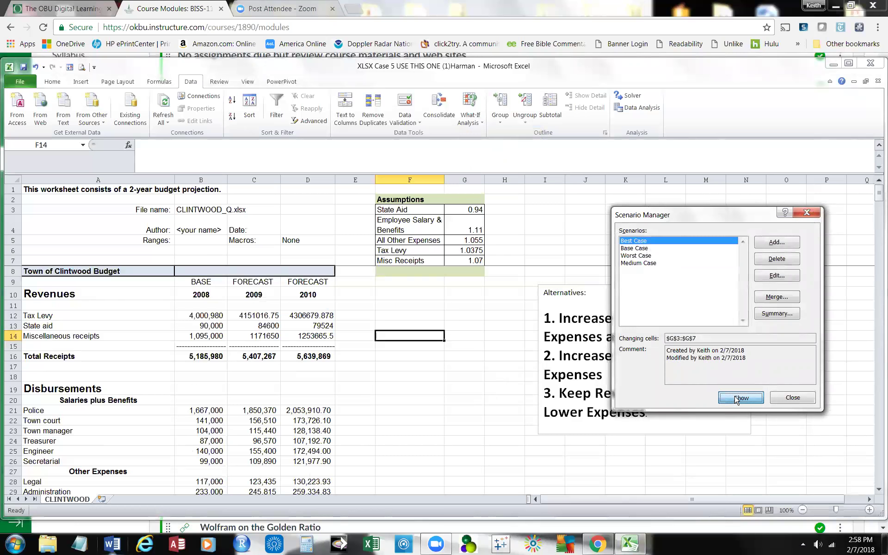
left_click(785, 402)
scroll(471, 390, "down", 7)
- Examine the Best Case revenues, disbursements and Receipts less disbursements across the 2009 and 2010 forecasts
scroll(480, 386, "up", 5)
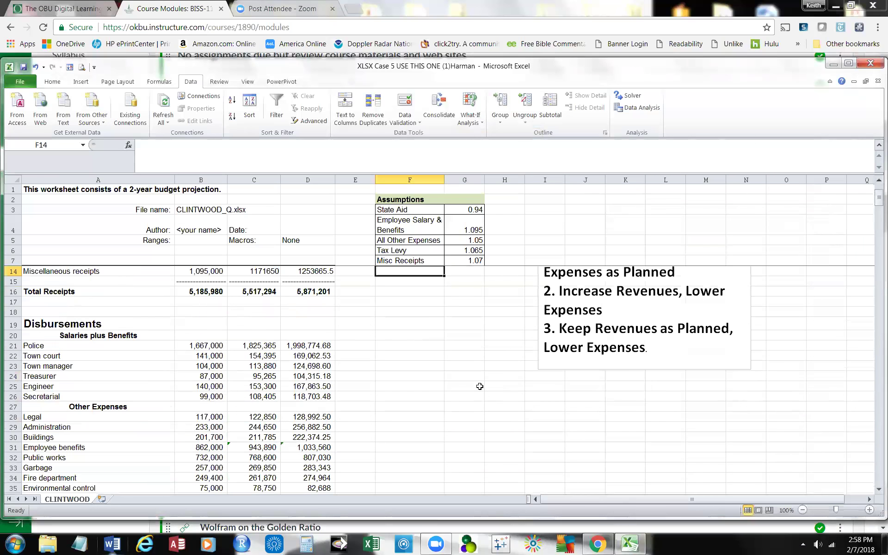
scroll(480, 386, "up", 2)
scroll(479, 386, "down", 1)
scroll(479, 386, "up", 1)
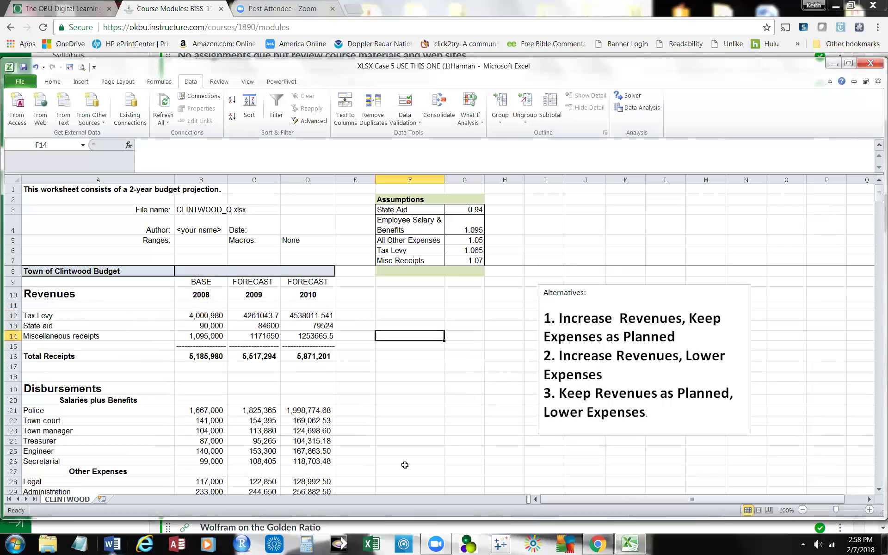
scroll(403, 457, "down", 2)
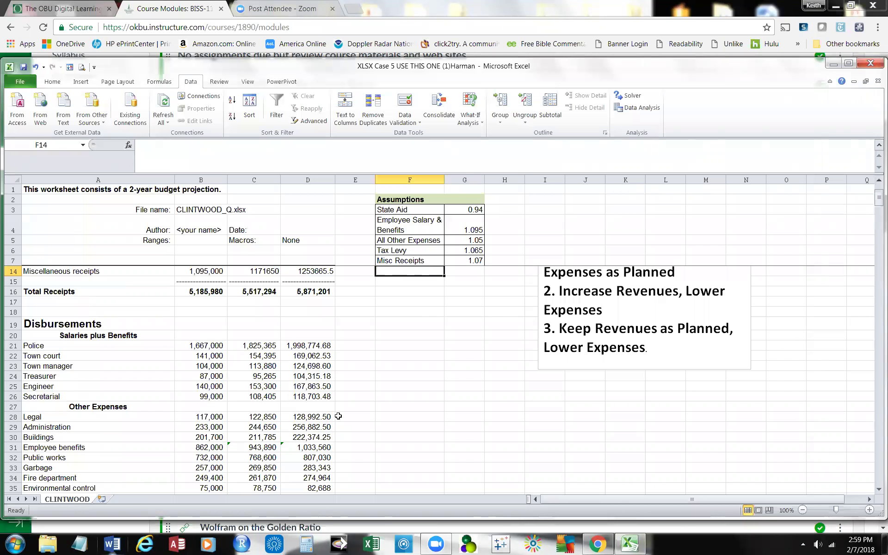
scroll(407, 442, "down", 1)
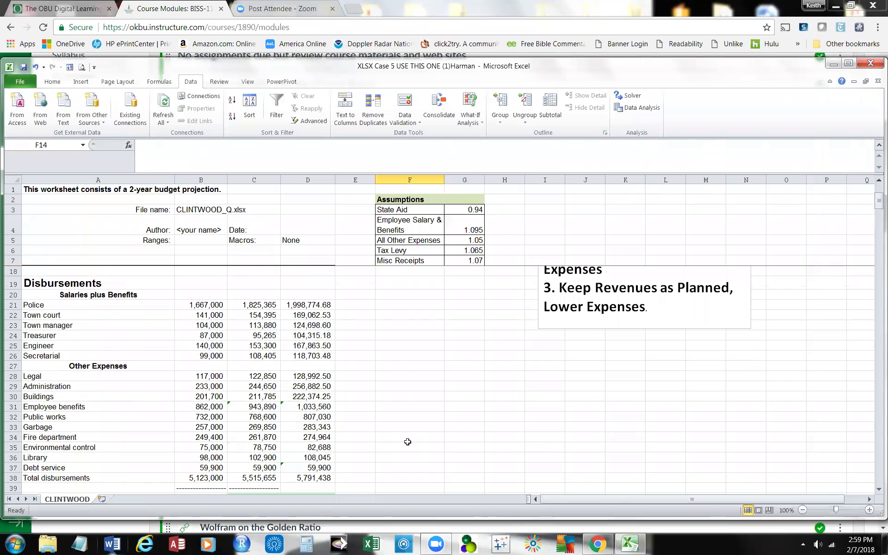
scroll(408, 442, "up", 1)
scroll(407, 441, "down", 2)
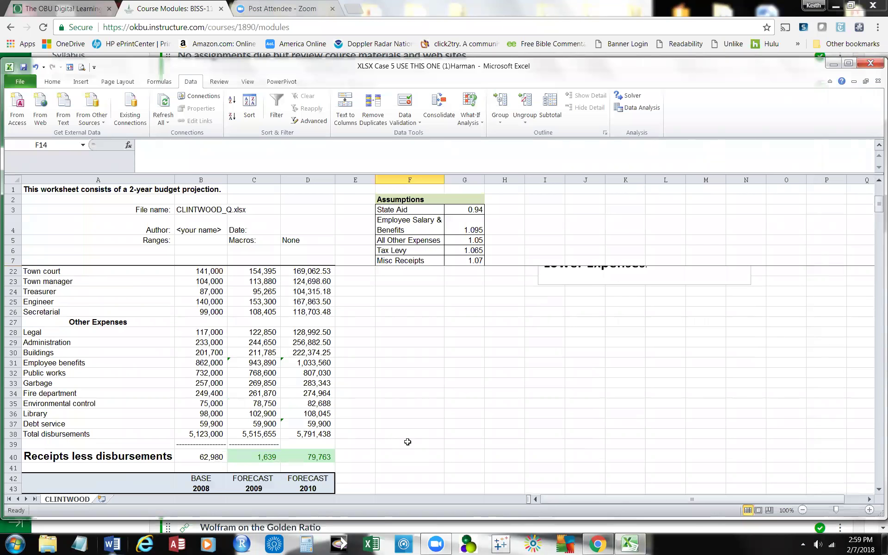
scroll(407, 442, "up", 4)
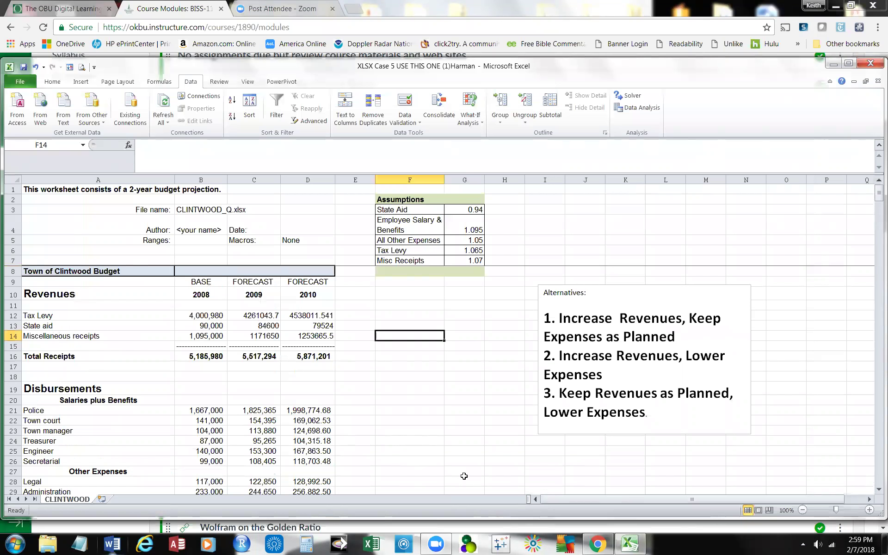
- Save the budget workbook and close both the browser and Excel windows
left_click(24, 69)
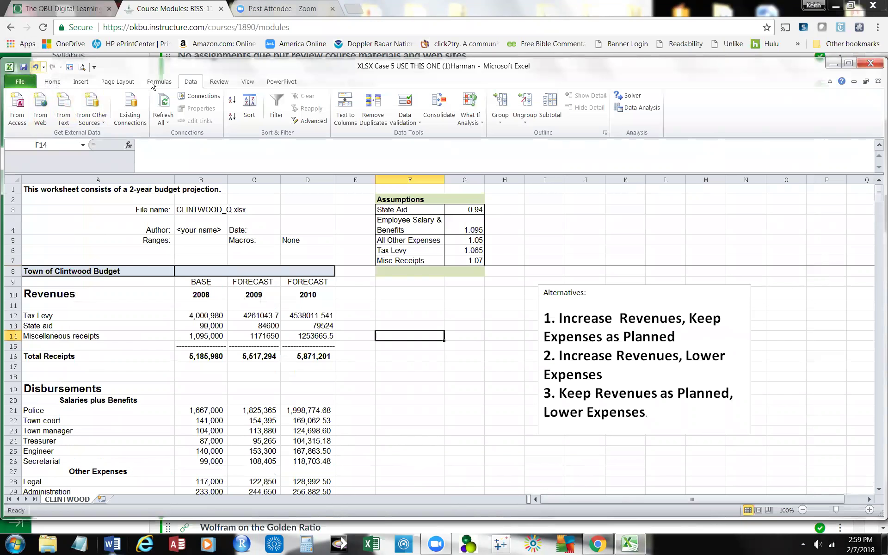
left_click(873, 7)
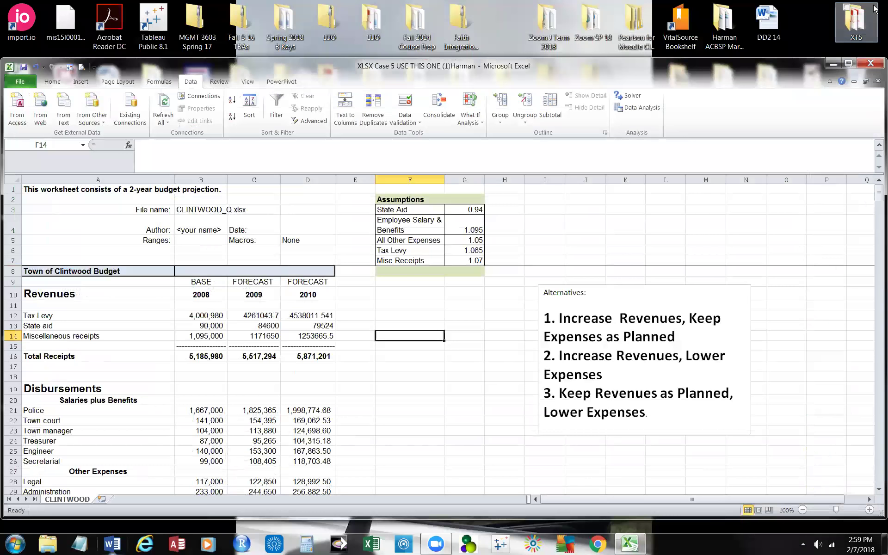
left_click(870, 63)
- Open Chrome, go to the bookmarked Oklahoma Baptist University site and enter Canvas through its Digital Learning Portal
left_click(597, 544)
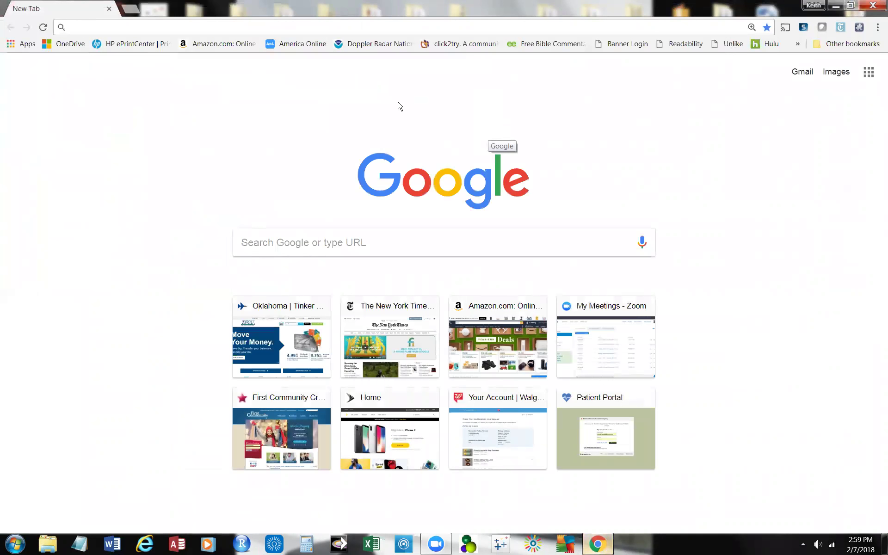
left_click(798, 43)
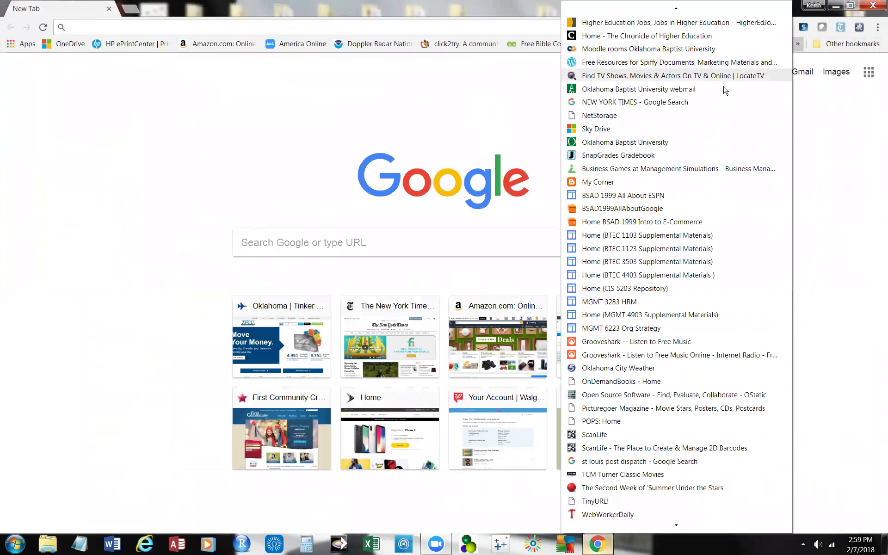
left_click(700, 144)
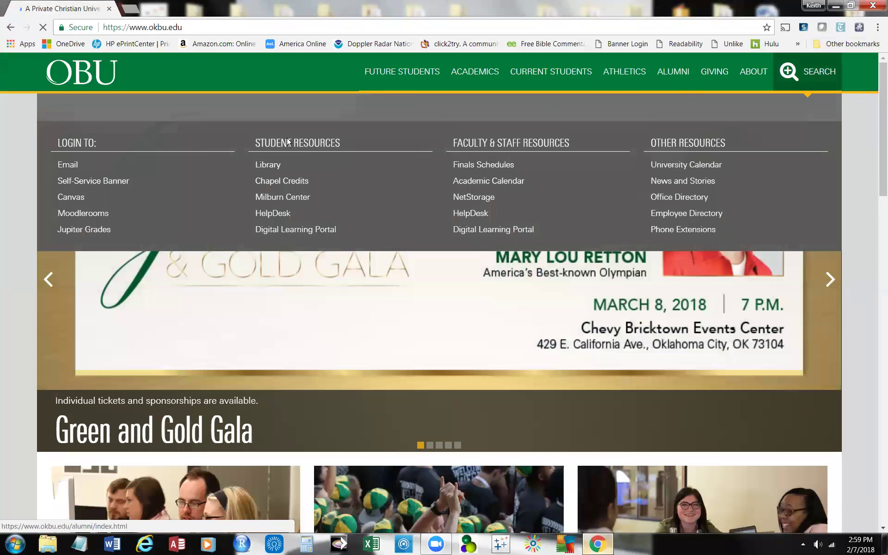
left_click(75, 215)
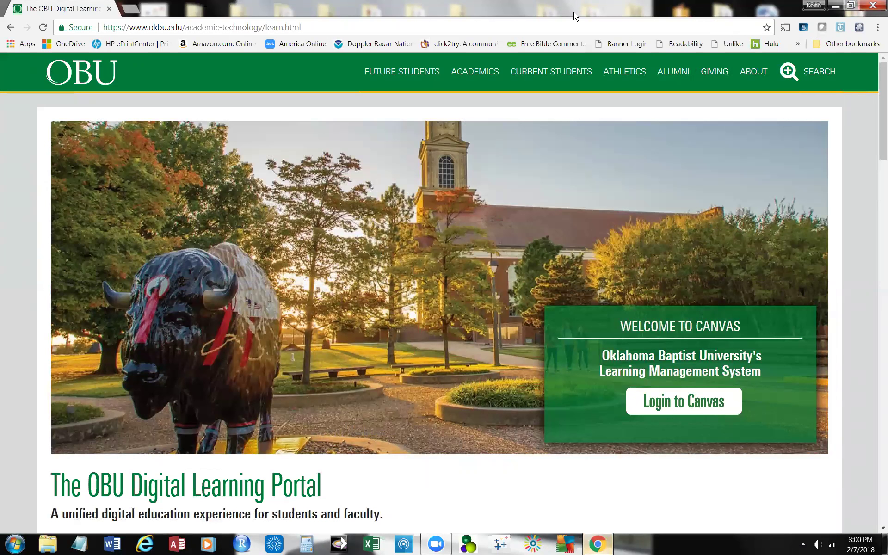
left_click(707, 403)
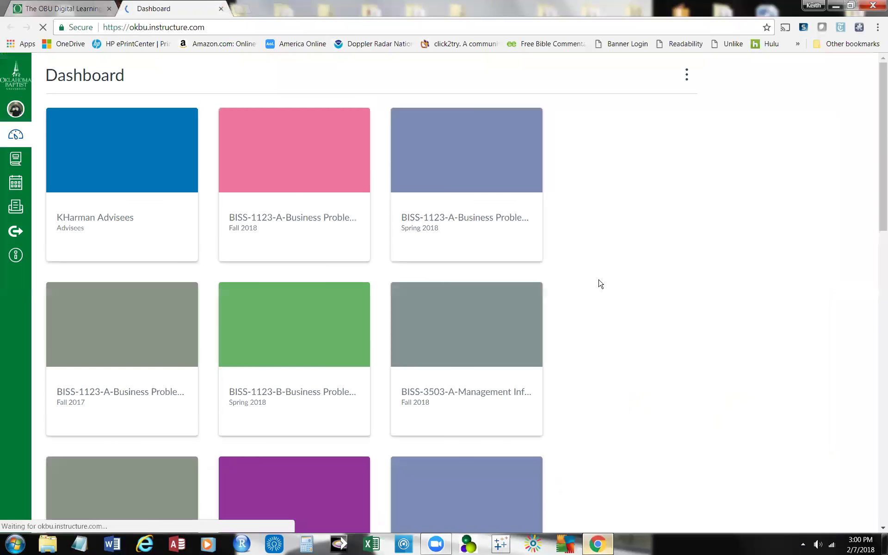
- Open the Modules page of the Spring 2018 BISS-1123-B Business Problem Analysis course
scroll(584, 373, "down", 4)
scroll(589, 370, "up", 1)
scroll(590, 370, "up", 2)
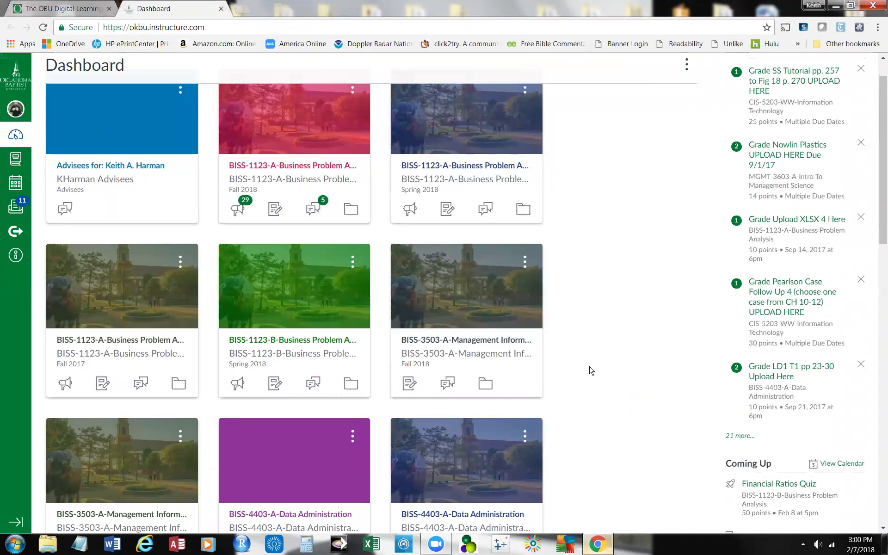
left_click(289, 354)
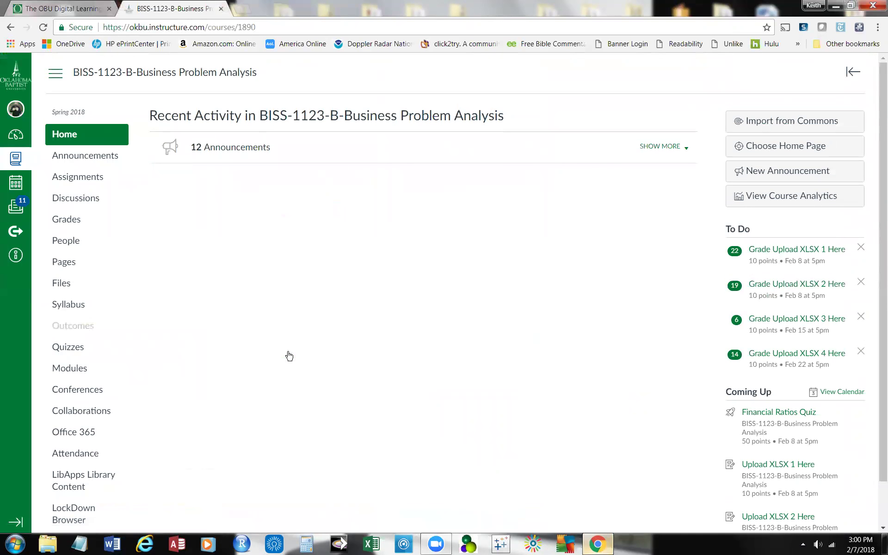
left_click(76, 368)
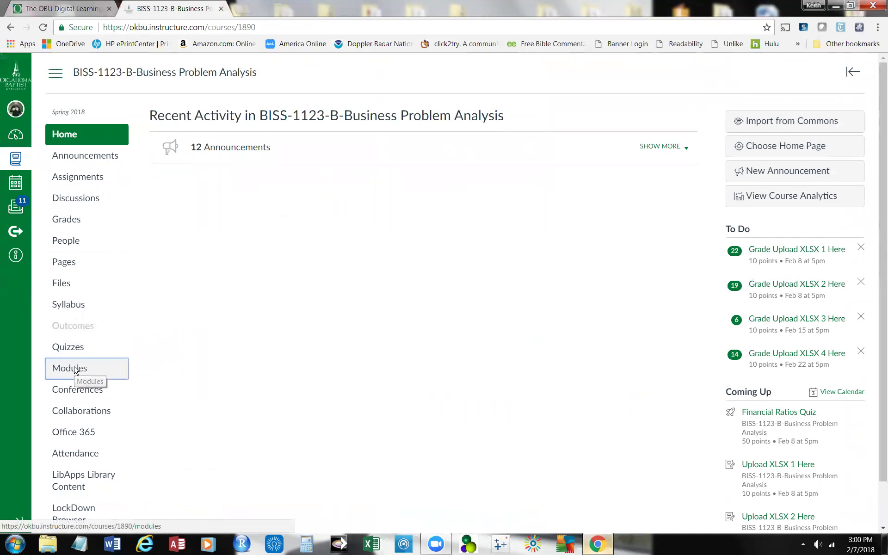
- Minimize the browser and Zoom windows, open the saved XLSX Case 5 workbook from the desktop to check it, and close it
left_click(835, 7)
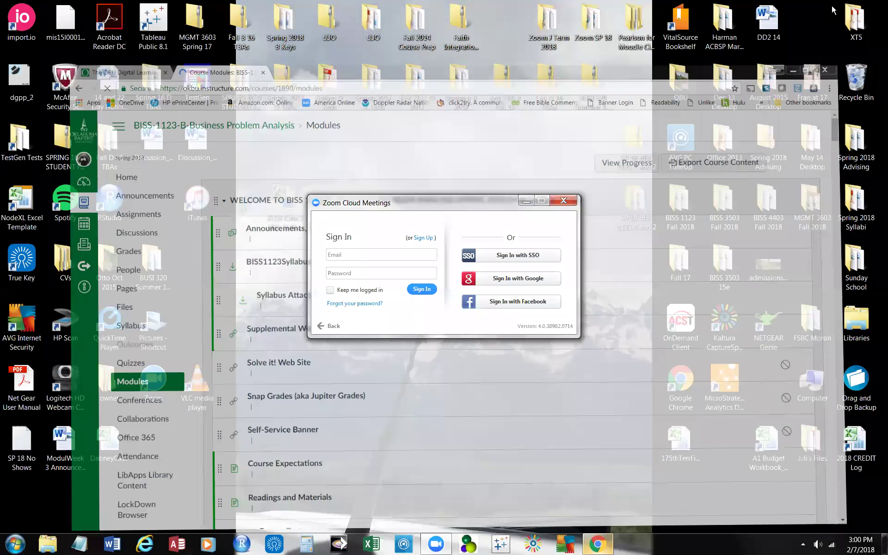
left_click(526, 200)
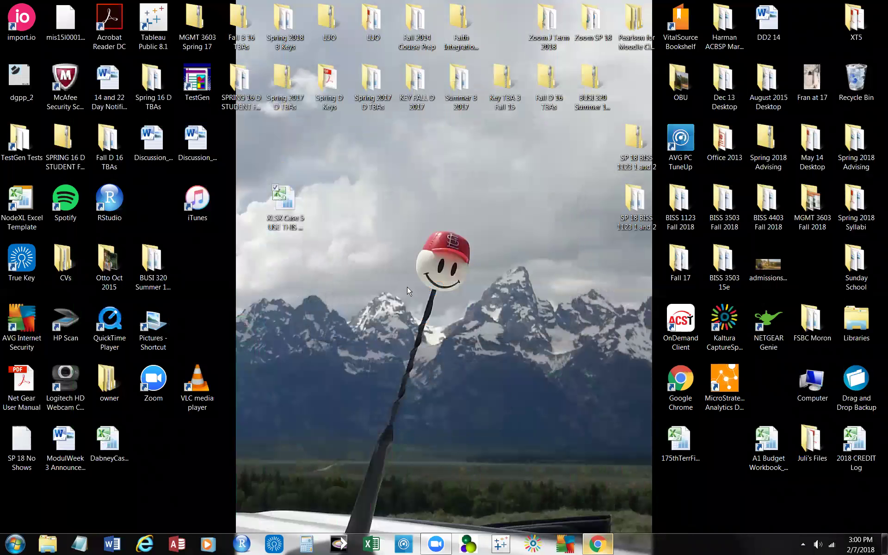
left_click(294, 196)
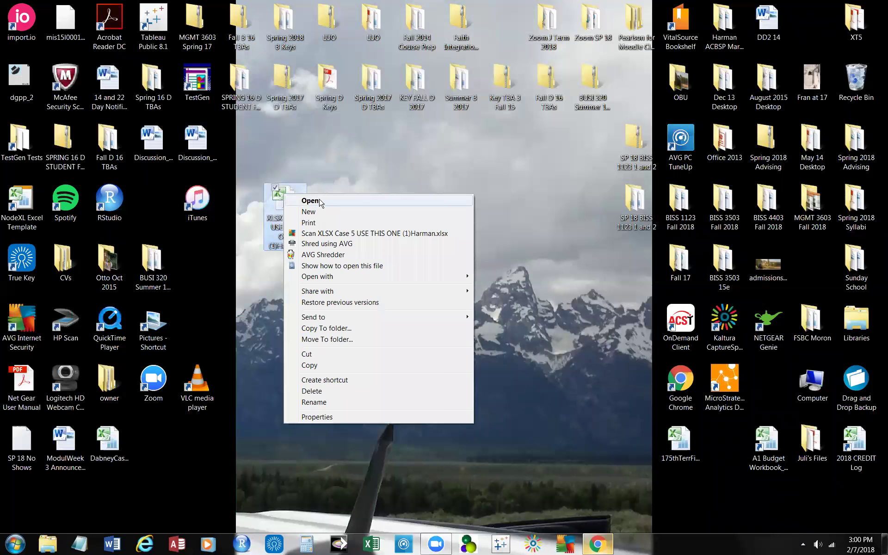
left_click(318, 200)
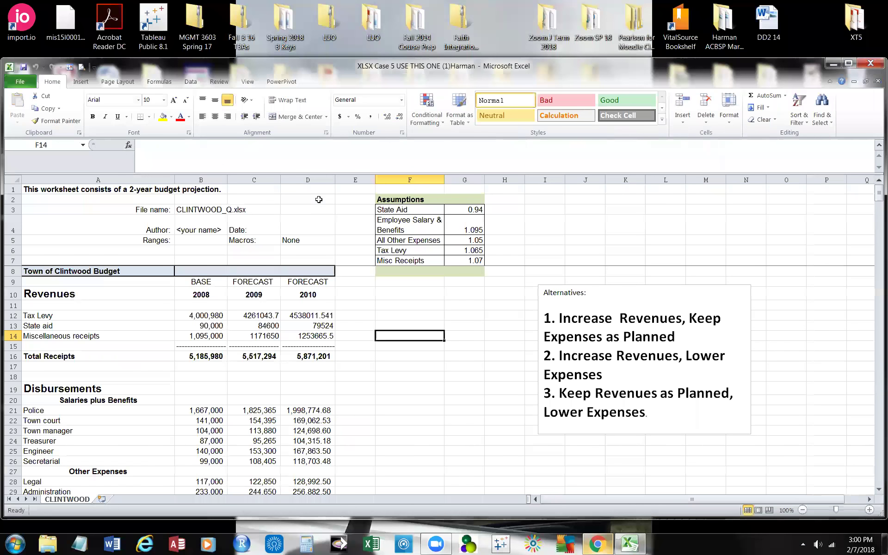
left_click(871, 65)
- Return to Chrome and look through the Week 1 and Week 2 items in the course modules
left_click(597, 544)
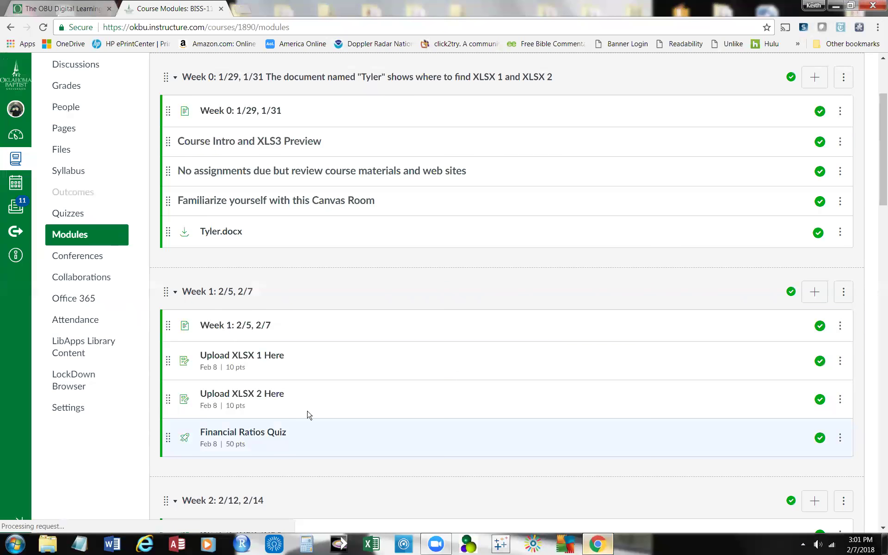
scroll(307, 413, "down", 4)
left_click(309, 410)
scroll(308, 414, "up", 2)
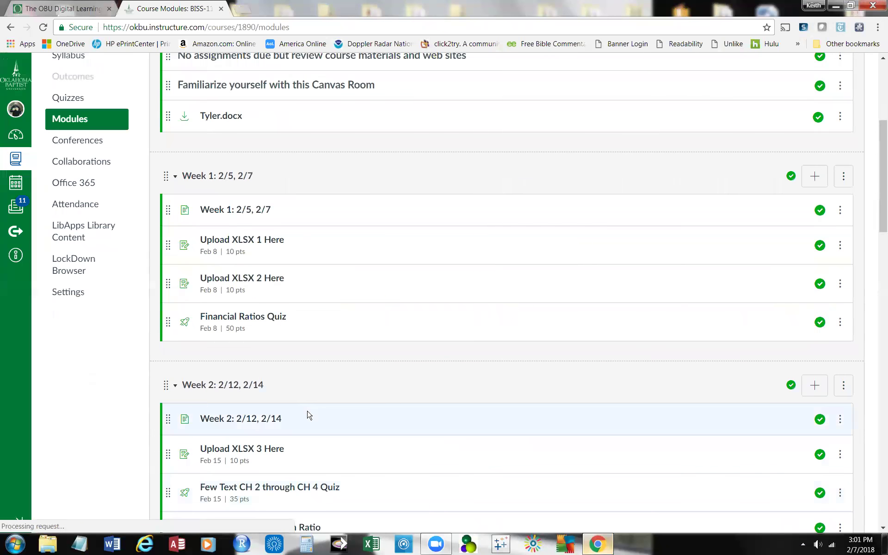
scroll(310, 415, "up", 1)
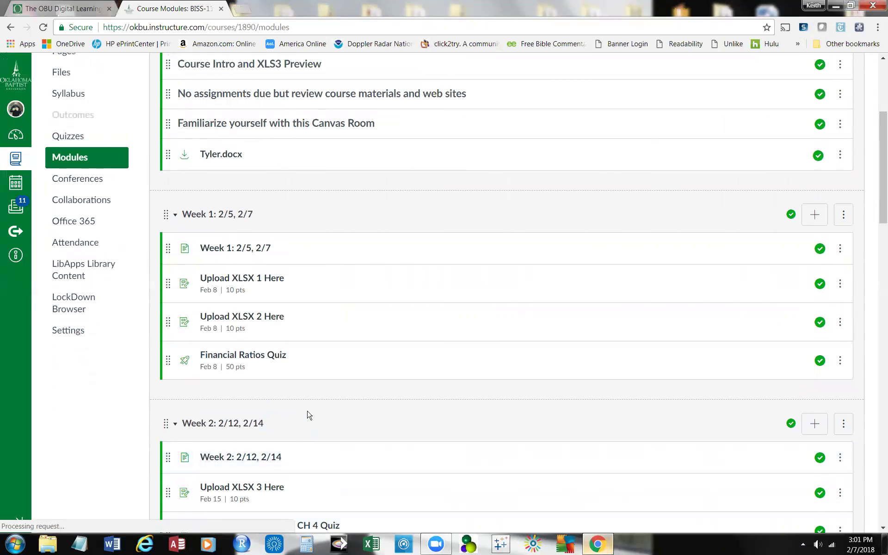